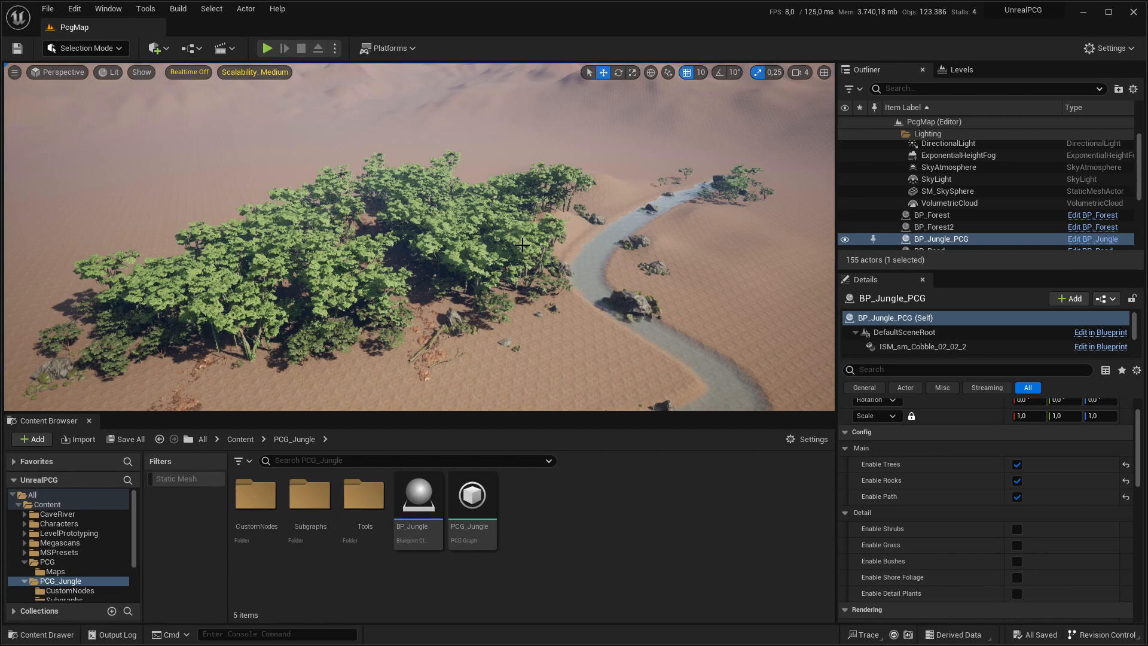
# Place a BP_Forest blueprint from the PCG_Jungle Tools folder on the open sand beside the river
pyautogui.moveTo(580, 256); pyautogui.dragTo(648, 264, button='right')
pyautogui.press('w')
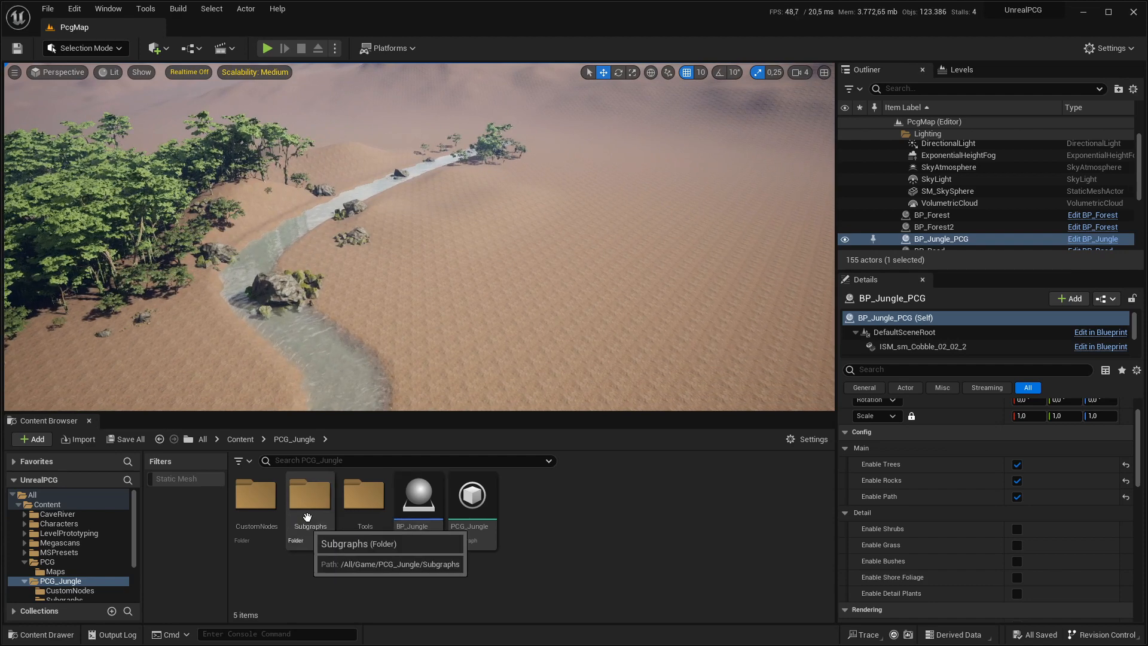
pyautogui.doubleClick(361, 515)
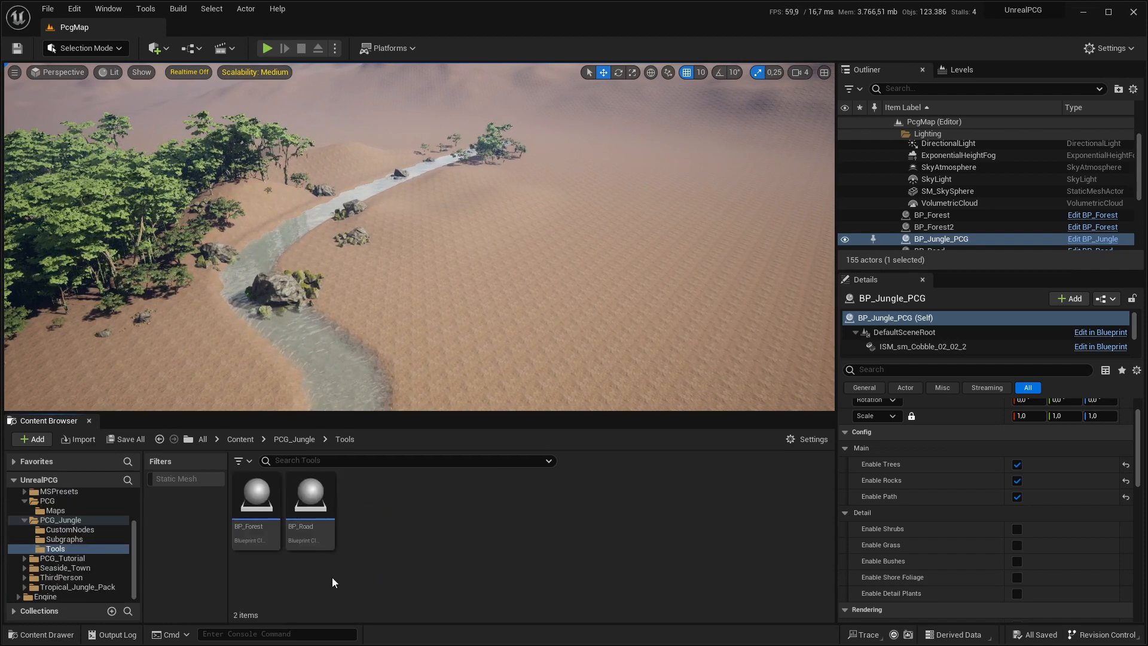
pyautogui.moveTo(257, 502); pyautogui.dragTo(570, 299)
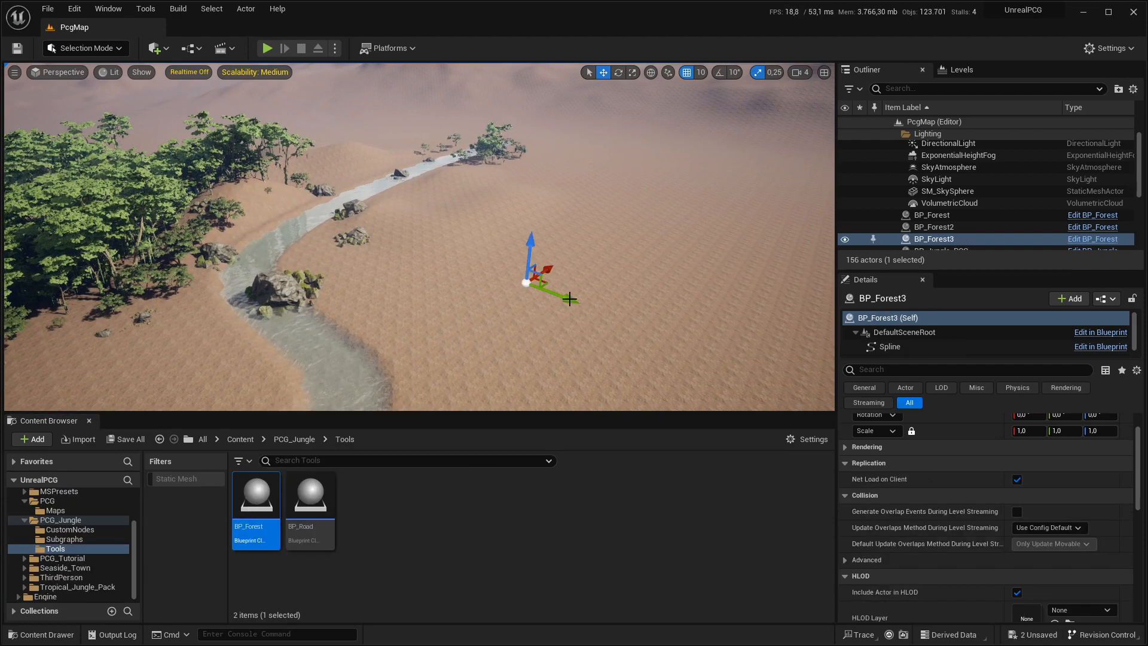
pyautogui.press('g')
pyautogui.moveTo(628, 279); pyautogui.dragTo(628, 279, button='right')
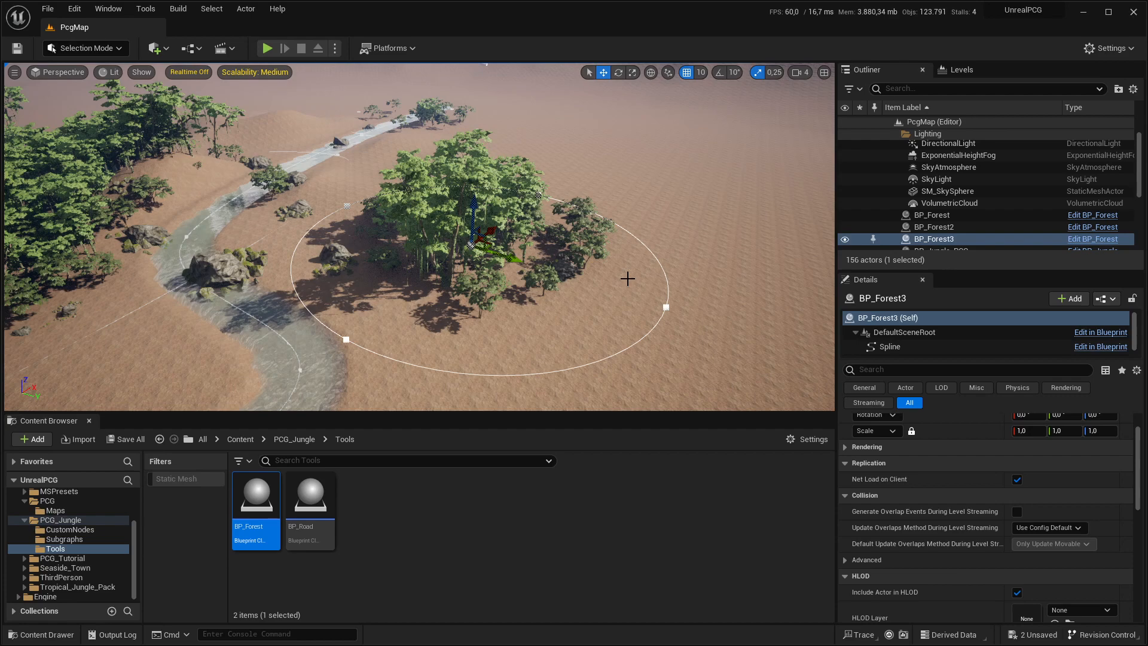
# Place a BP_Road blueprint on the sand next to the new forest patch
pyautogui.moveTo(310, 497); pyautogui.dragTo(730, 368)
pyautogui.moveTo(657, 365); pyautogui.dragTo(677, 362, button='right')
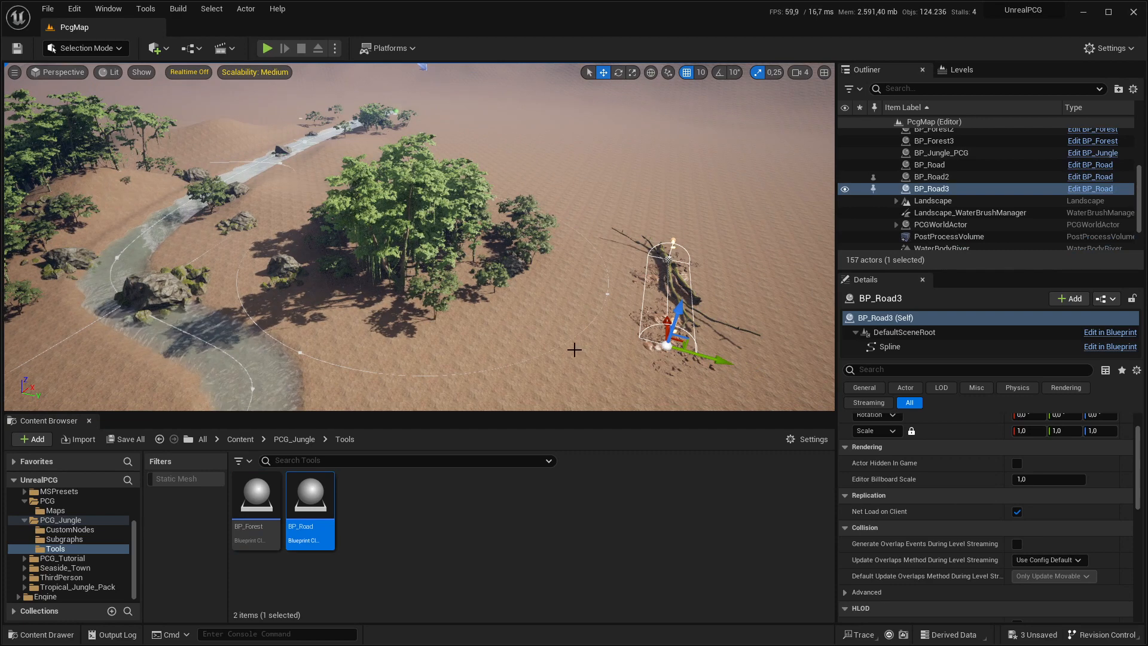
pyautogui.moveTo(553, 340); pyautogui.dragTo(554, 341, button='right')
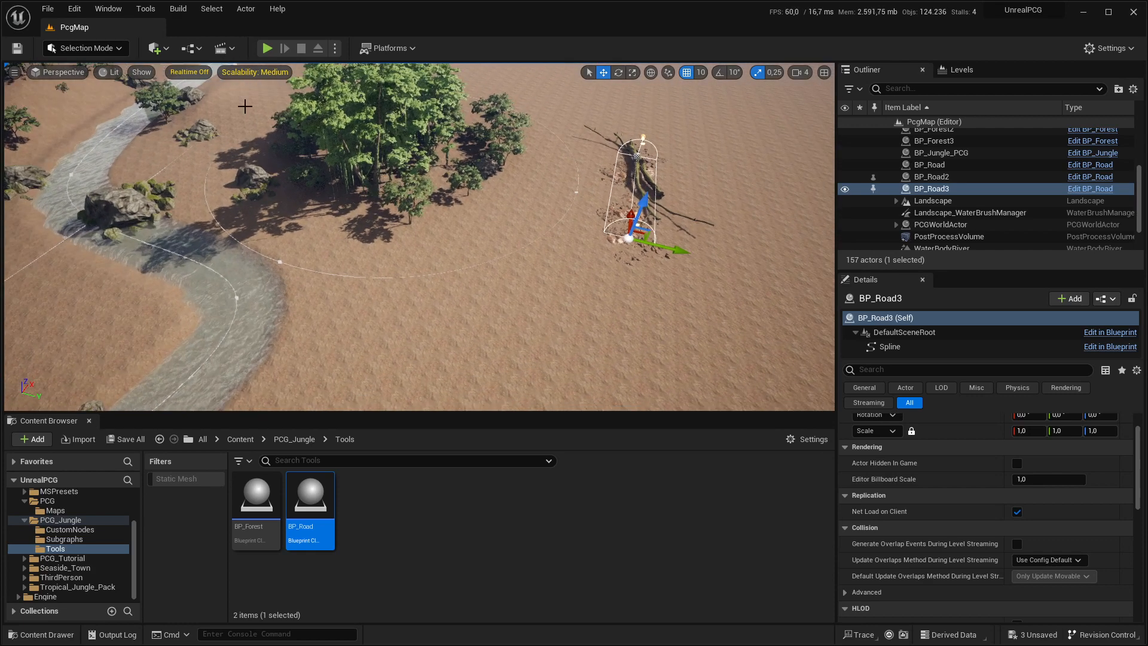
# Add a Water Body River to the level on the empty sand beyond the new road
pyautogui.click(159, 50)
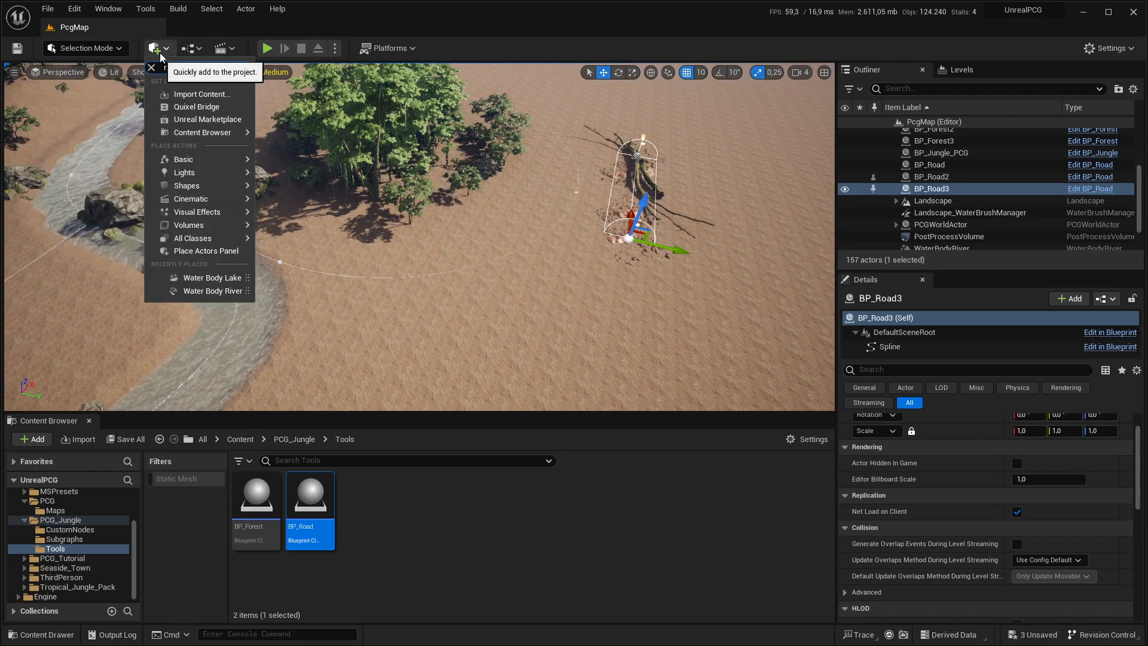
pyautogui.write('riv')
pyautogui.moveTo(229, 82); pyautogui.dragTo(819, 251)
pyautogui.moveTo(704, 258); pyautogui.dragTo(659, 269, button='right')
pyautogui.press('g')
pyautogui.press('g')
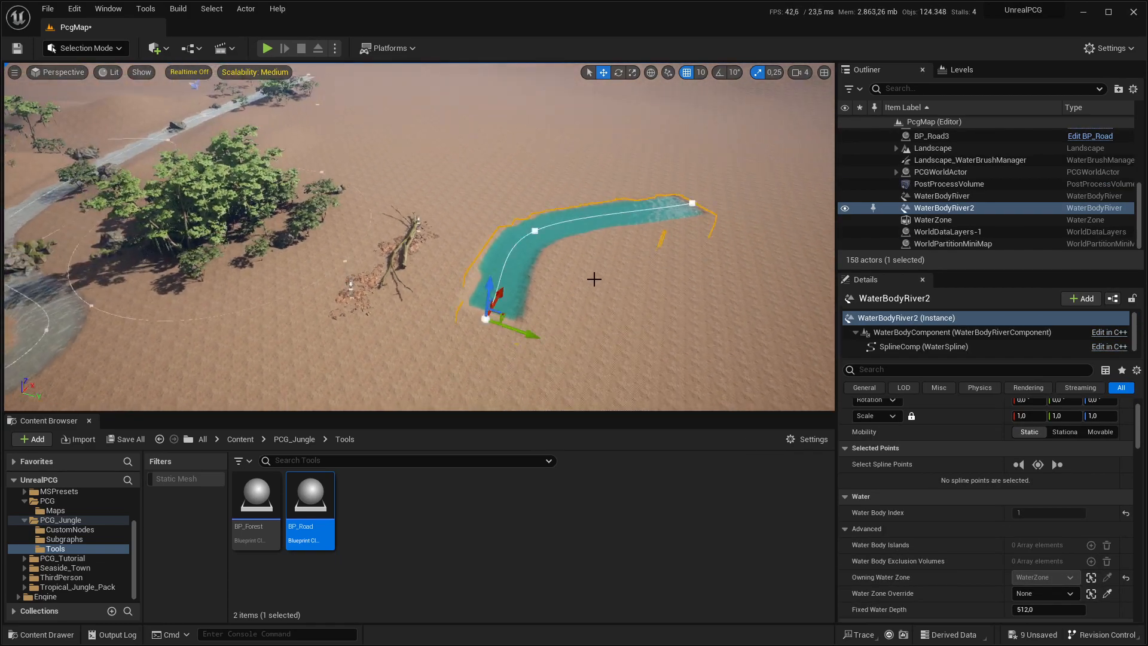
pyautogui.moveTo(585, 296); pyautogui.dragTo(585, 297, button='right')
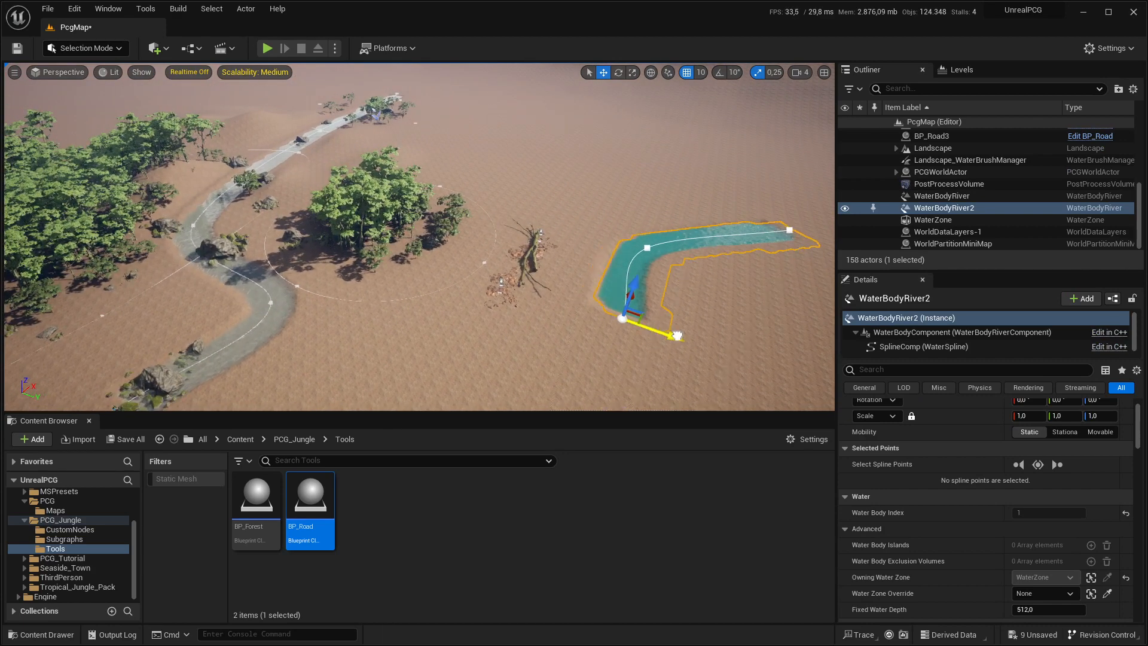
# Regenerate BP_Jungle_PCG by switching Enable Rocks off and back on, and check the new river and forest
pyautogui.click(532, 250)
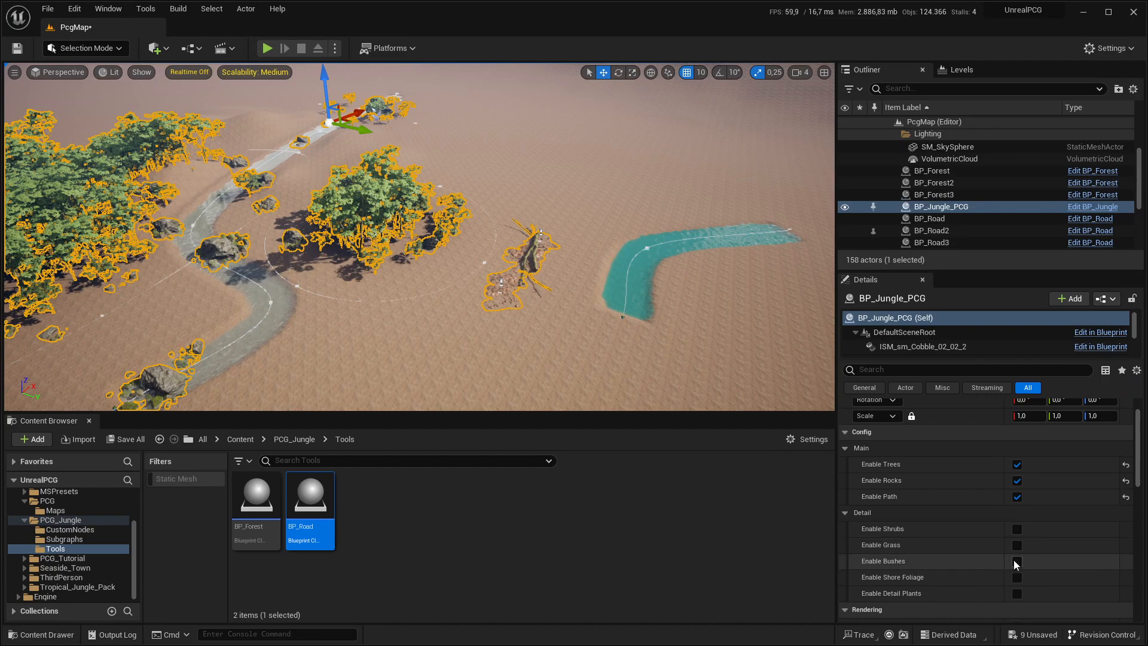
pyautogui.click(1017, 482)
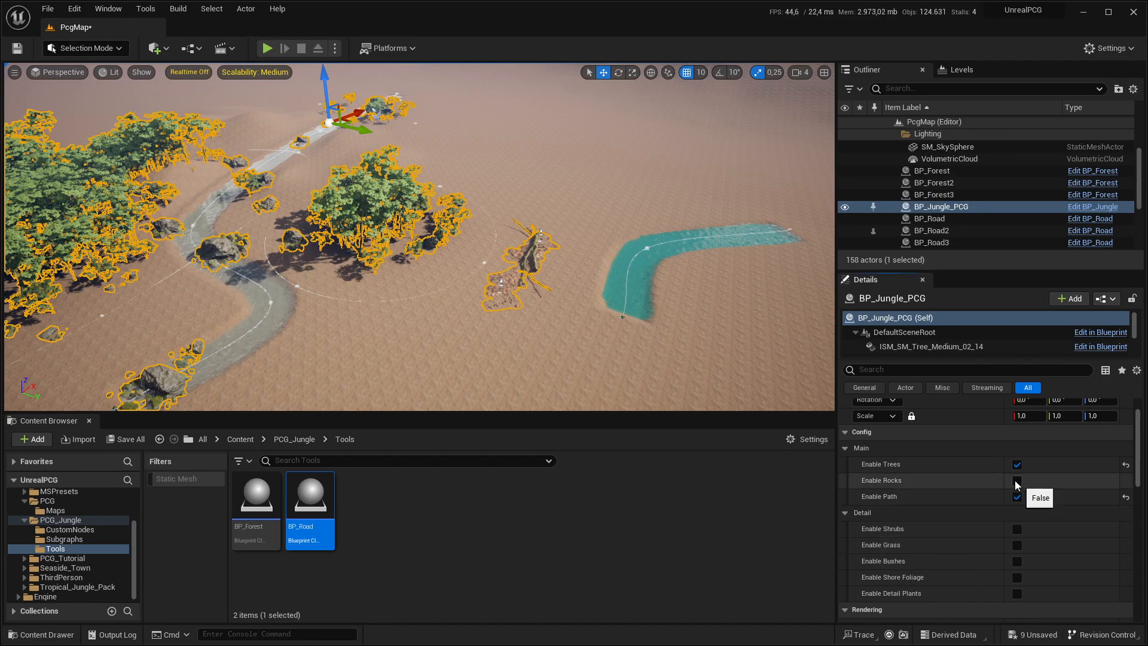
pyautogui.click(1017, 483)
pyautogui.moveTo(604, 257); pyautogui.dragTo(676, 261, button='right')
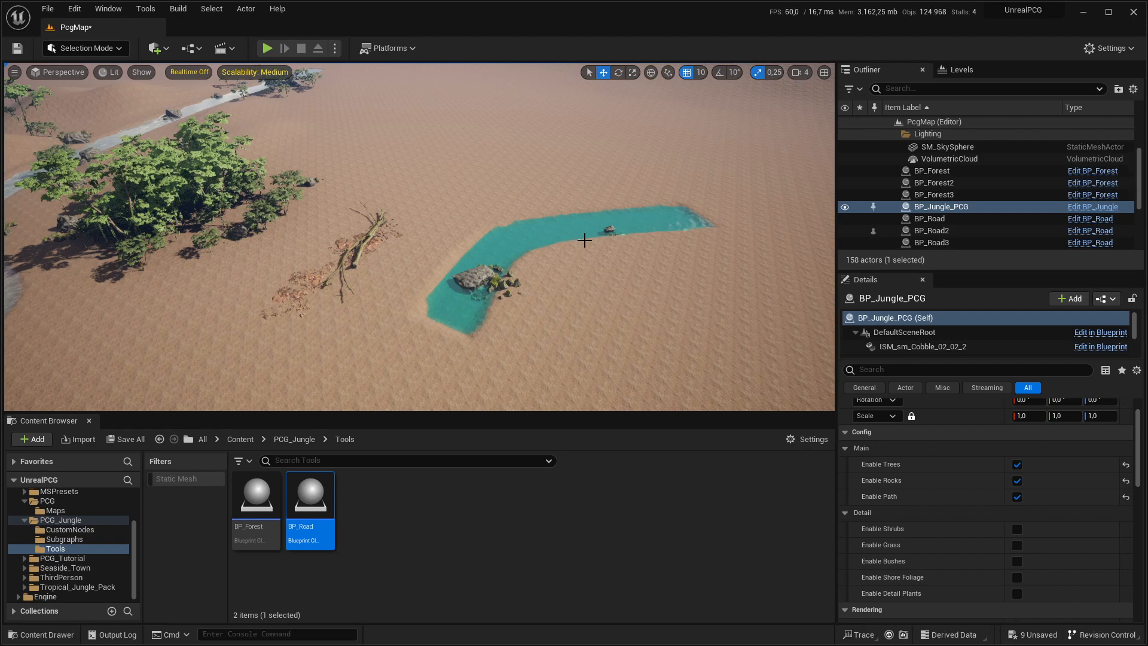
pyautogui.moveTo(584, 240); pyautogui.dragTo(521, 269, button='right')
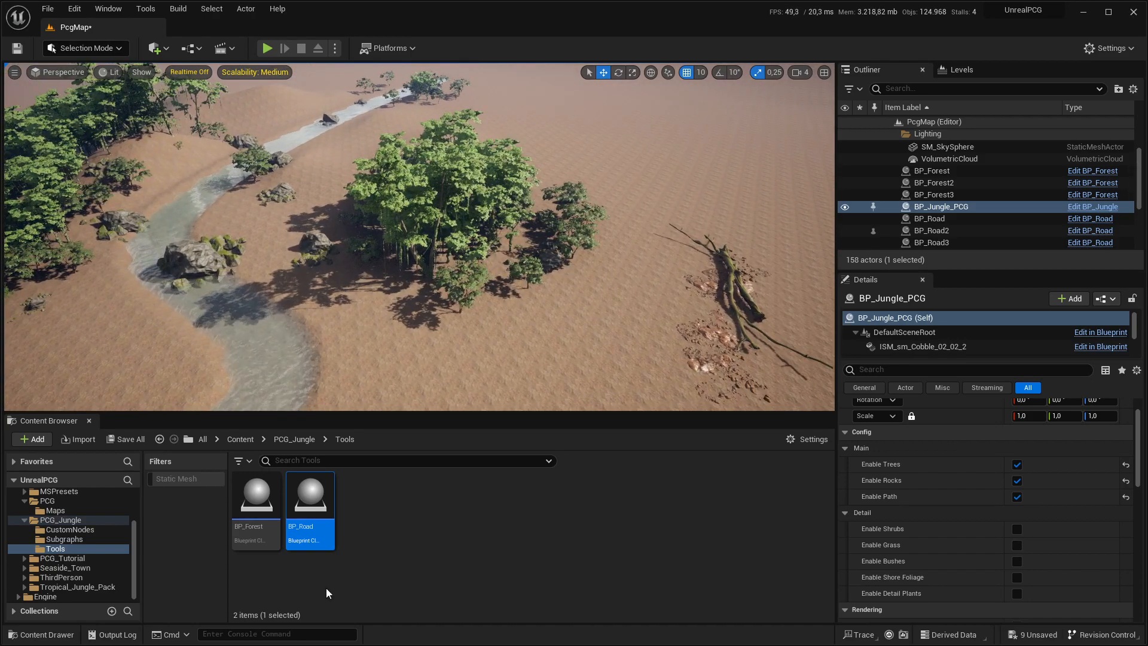
# Open the PCG_Jungle graph from the PCG_Jungle folder and look over its nodes starting from the Input node
pyautogui.click(294, 439)
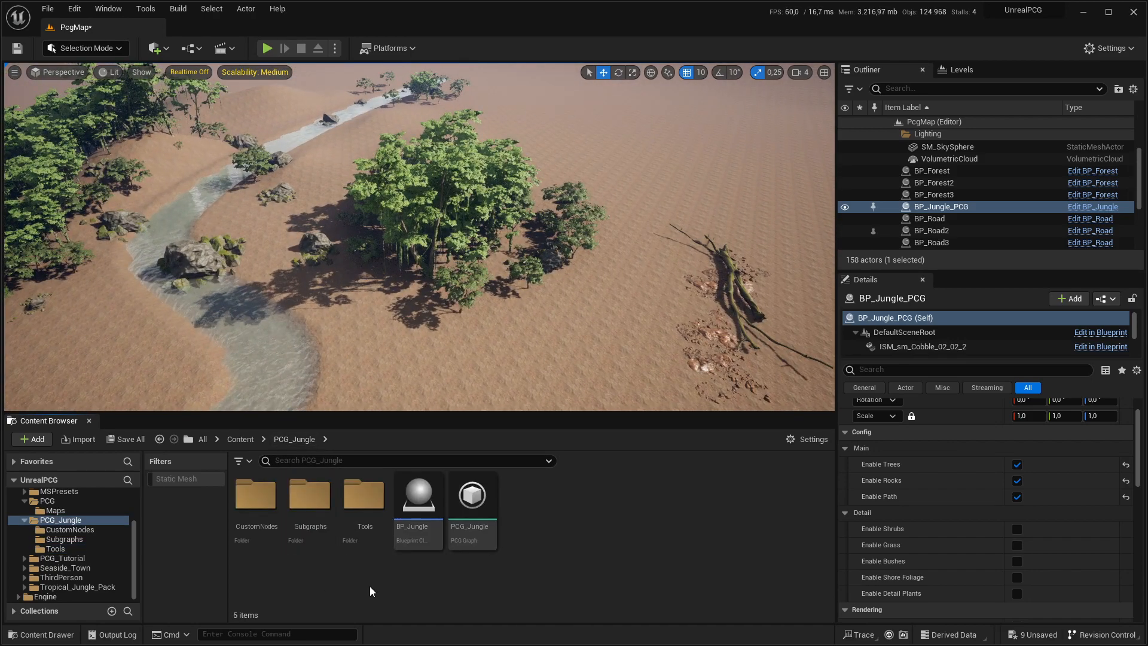
pyautogui.doubleClick(480, 505)
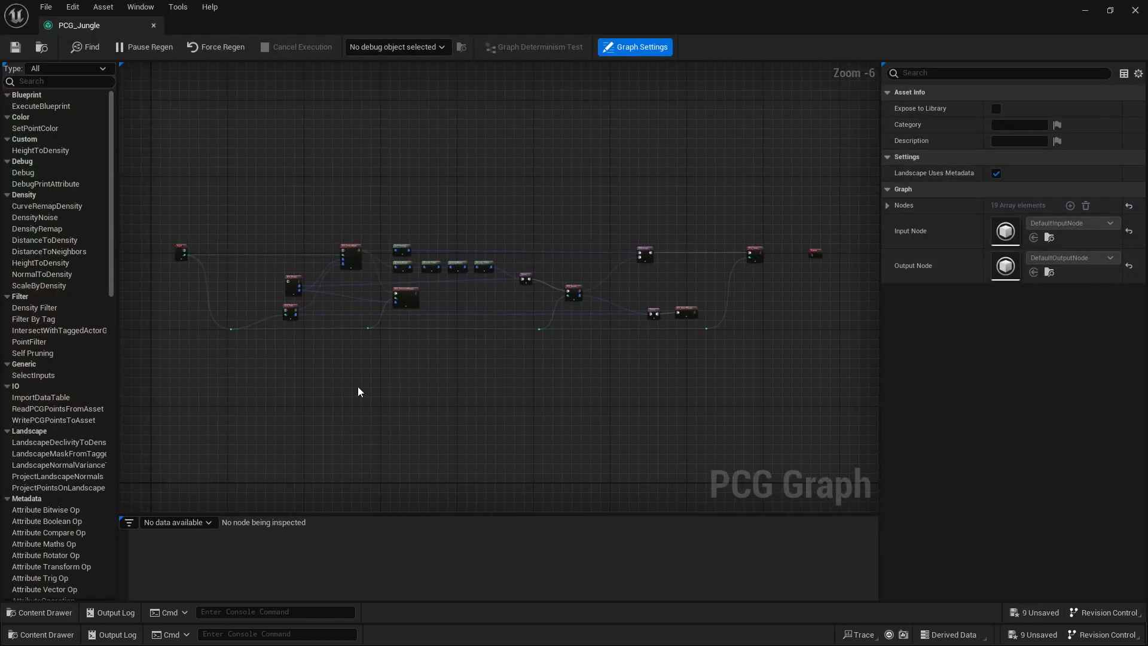
pyautogui.scroll(3, 359, 385)
pyautogui.scroll(-1, 540, 473)
pyautogui.moveTo(362, 385); pyautogui.dragTo(417, 423, button='right')
pyautogui.scroll(-1, 542, 477)
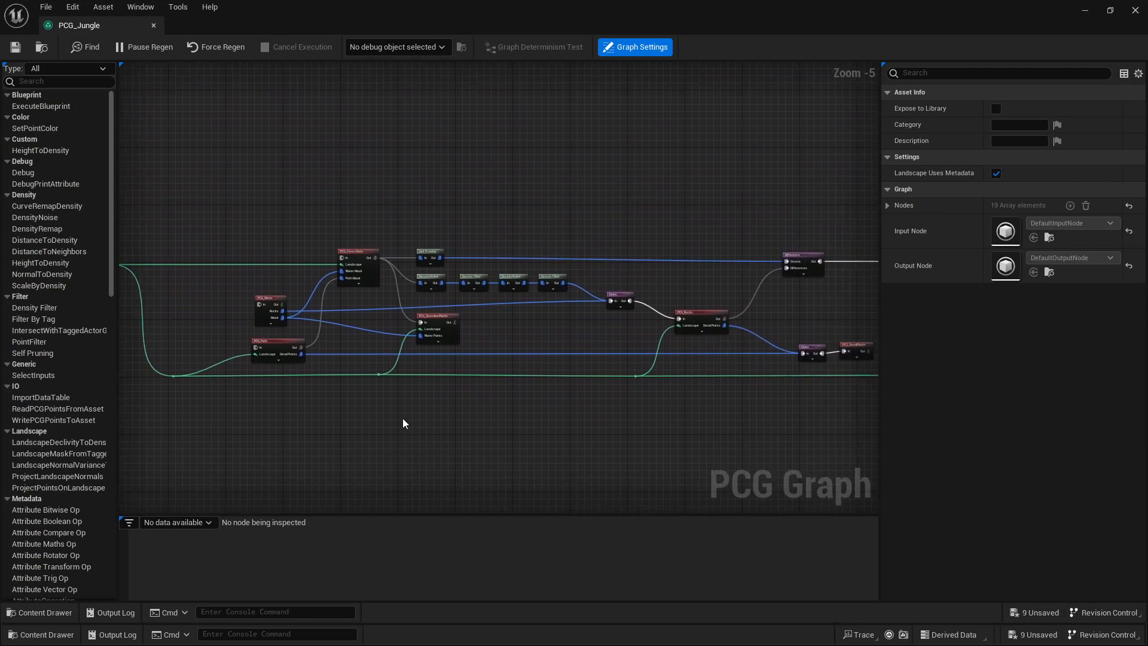
pyautogui.scroll(1, 367, 394)
pyautogui.scroll(1, 367, 394)
pyautogui.moveTo(367, 395); pyautogui.dragTo(603, 449, button='right')
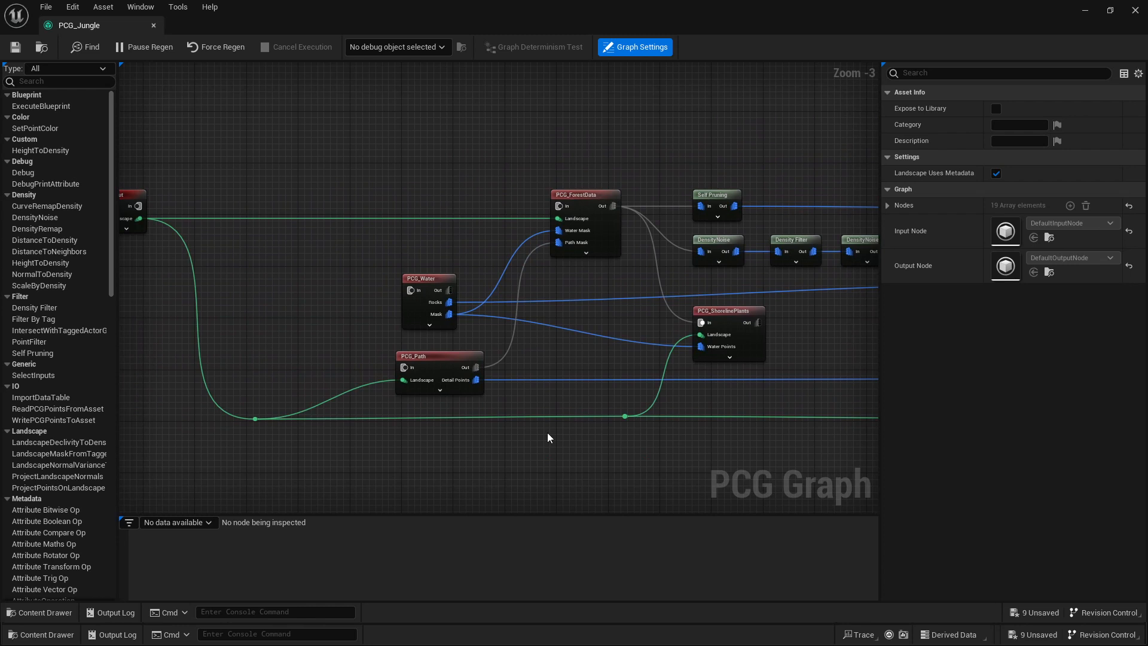
pyautogui.moveTo(544, 425); pyautogui.dragTo(591, 436, button='right')
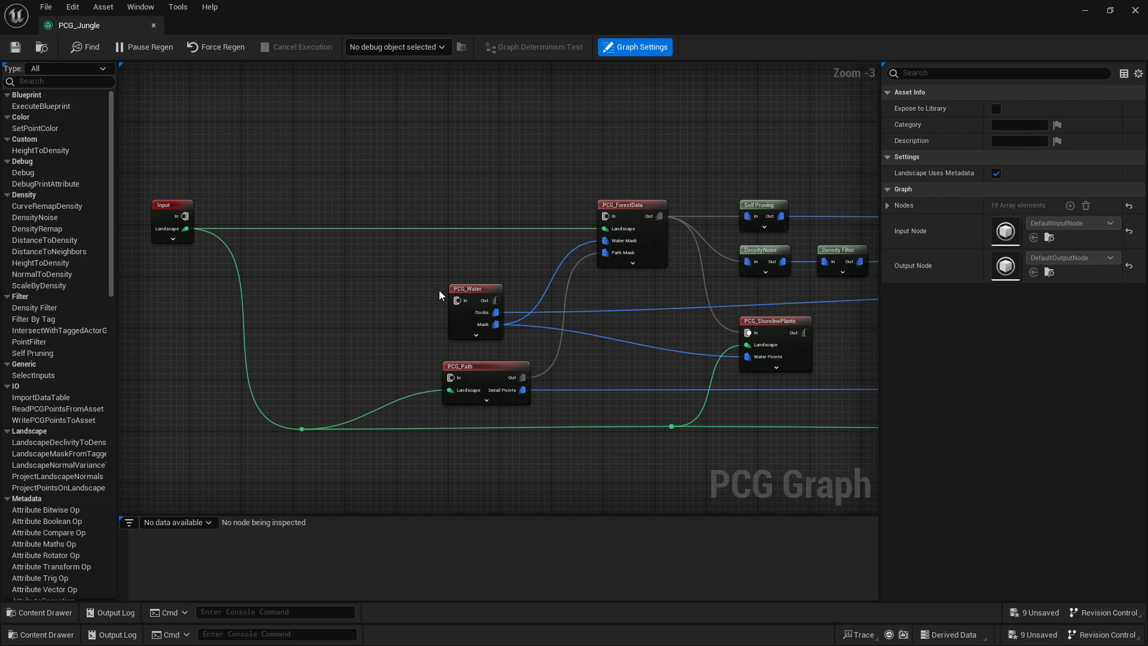
# Inspect the PCG_Water, PCG_Path and PCG_ForestData subgraph nodes in turn
pyautogui.click(472, 292)
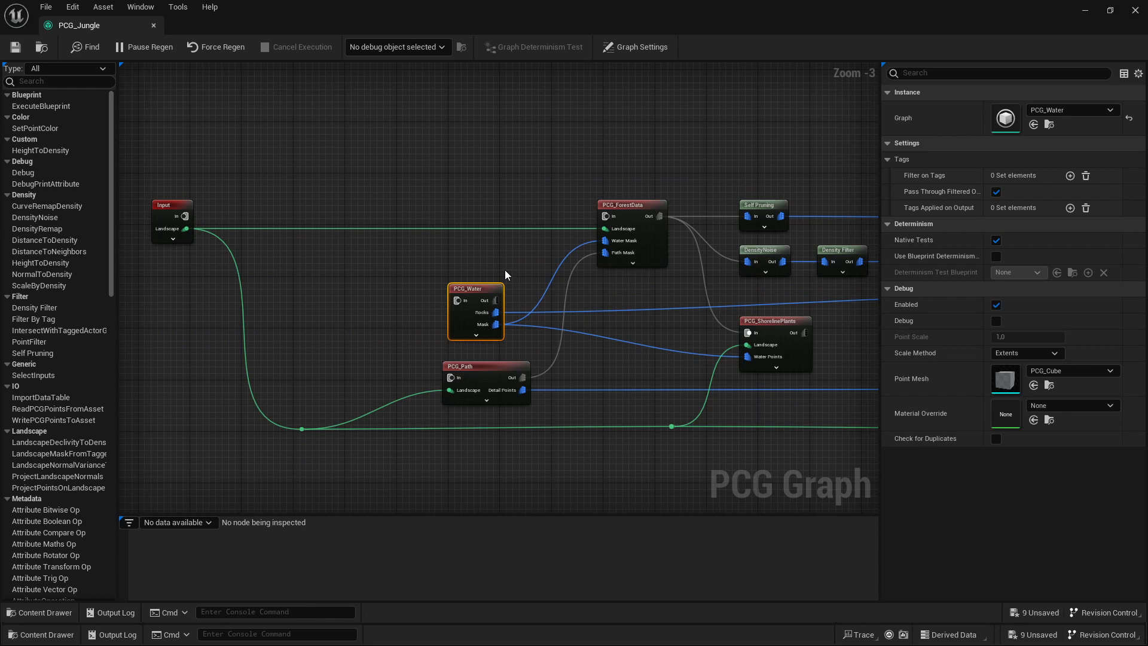
pyautogui.click(490, 367)
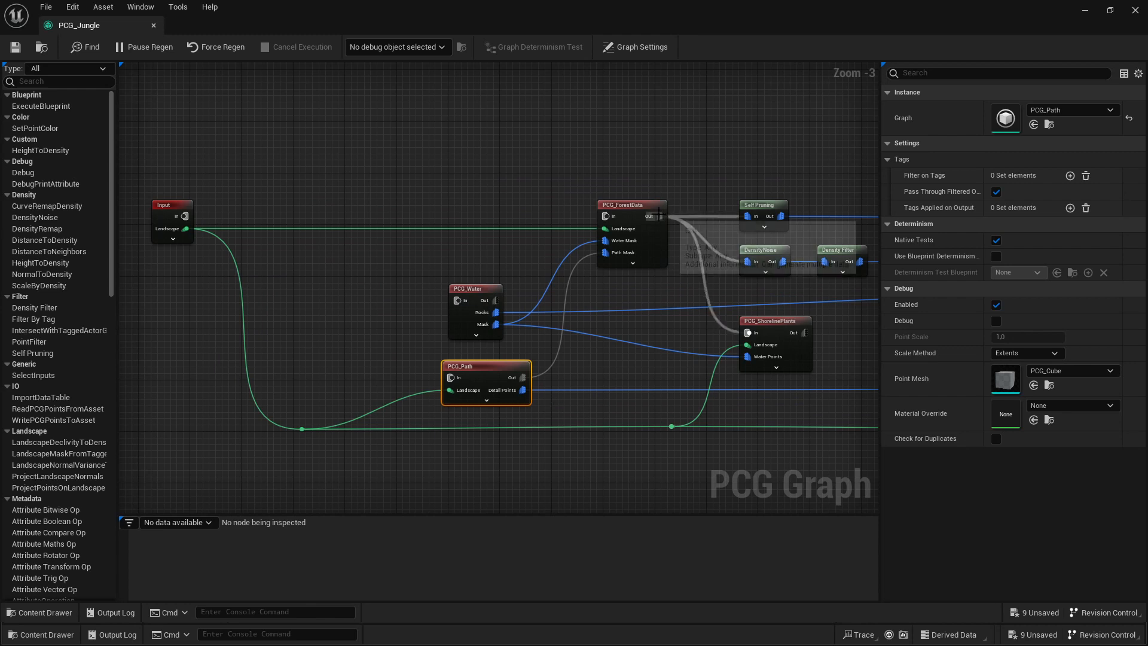
pyautogui.click(630, 214)
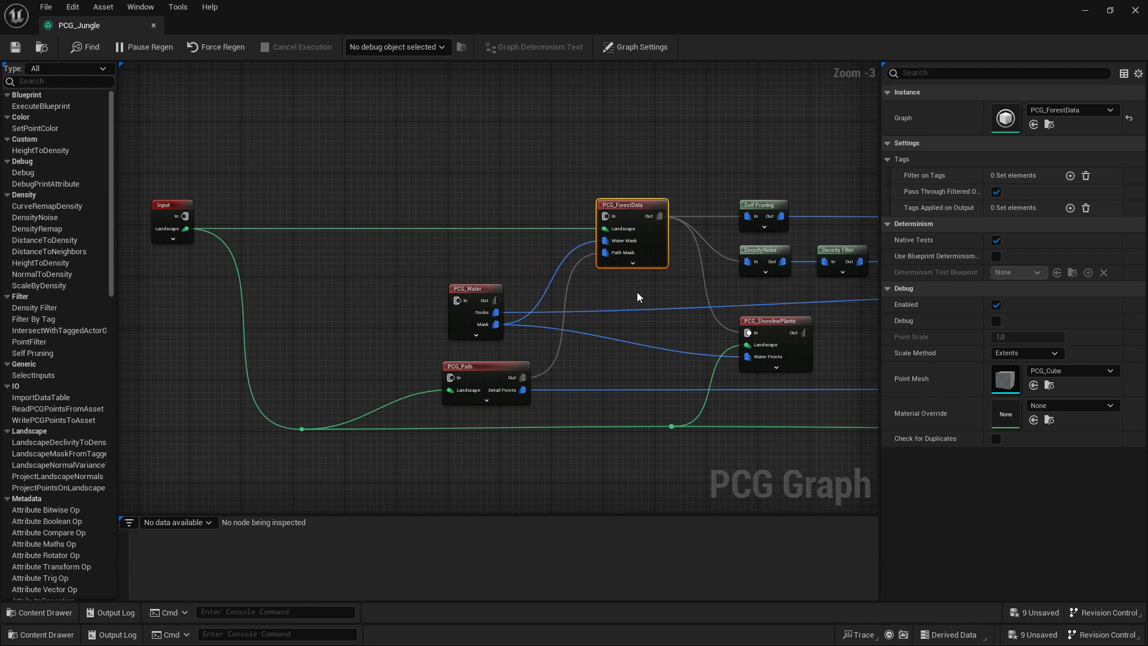
# Follow the tree branch from PCG_ForestData through Self Pruning and Difference, and inspect the PCG_Trees node
pyautogui.moveTo(637, 296); pyautogui.dragTo(366, 260, button='right')
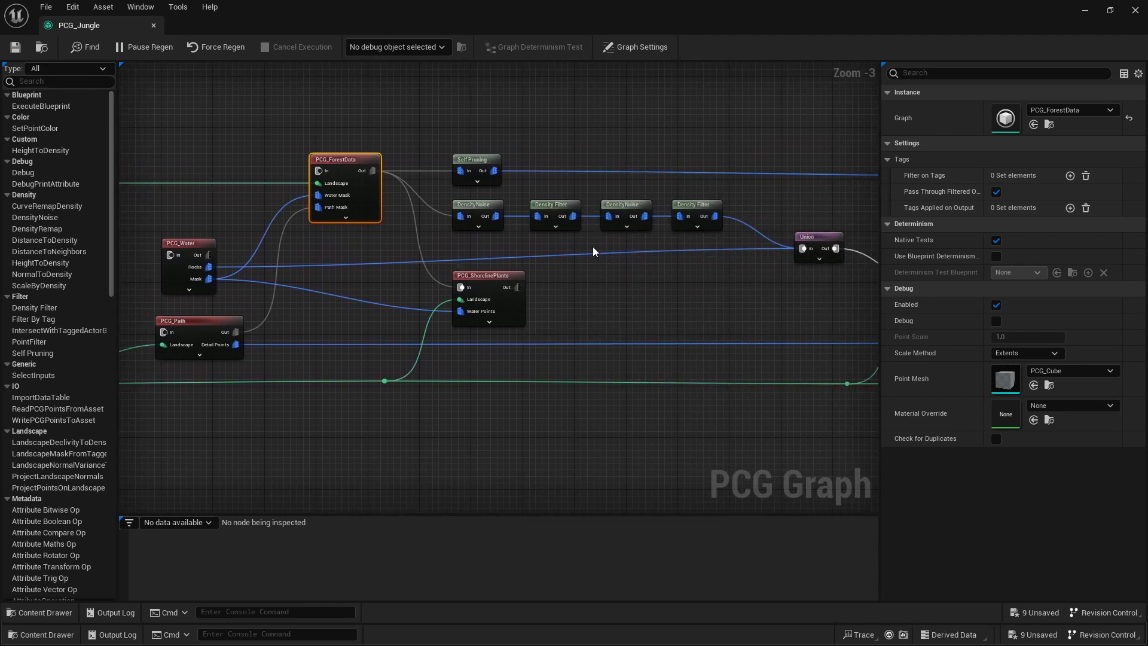
pyautogui.moveTo(604, 134); pyautogui.dragTo(360, 135, button='right')
pyautogui.click(254, 160)
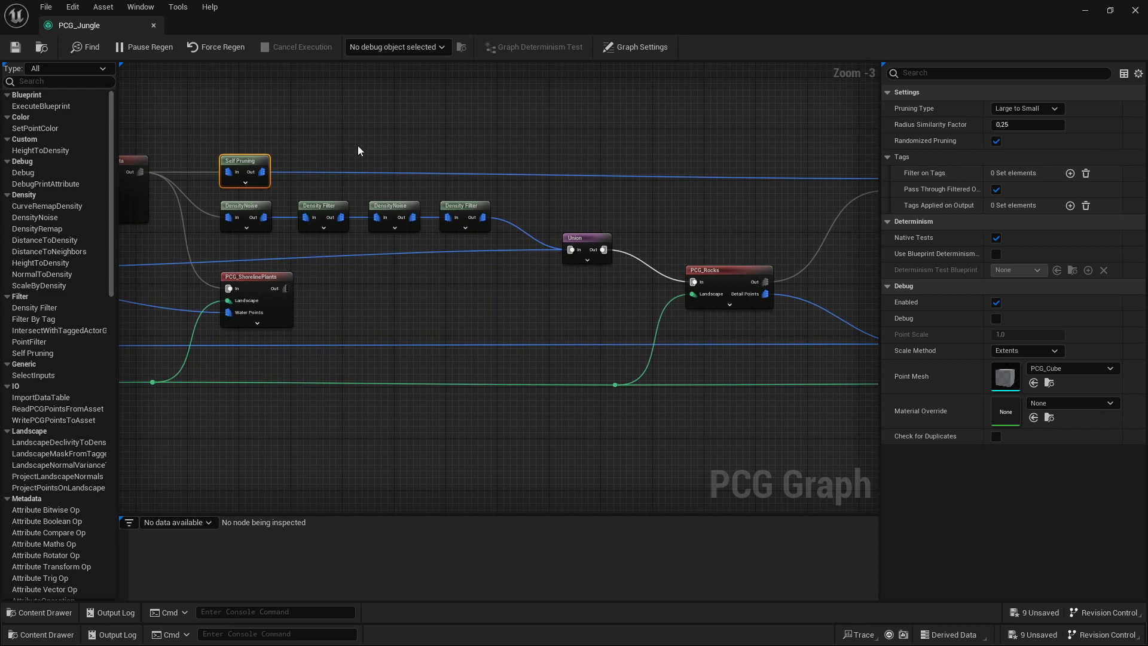
pyautogui.moveTo(735, 168); pyautogui.dragTo(373, 174, button='right')
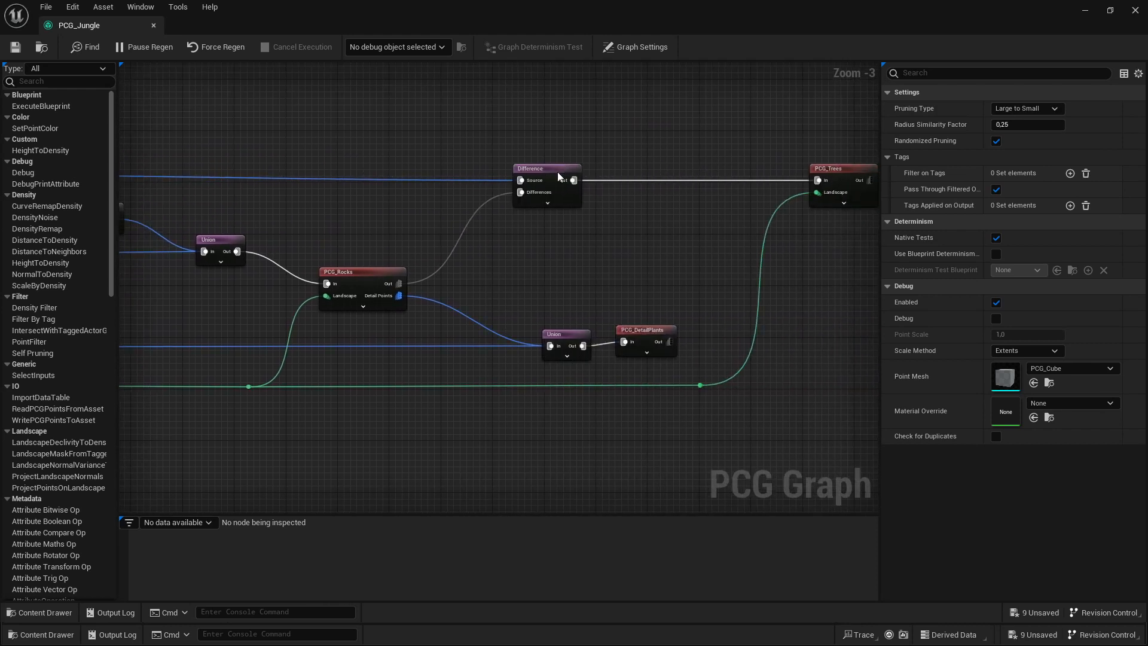
pyautogui.moveTo(784, 183); pyautogui.dragTo(602, 177, button='right')
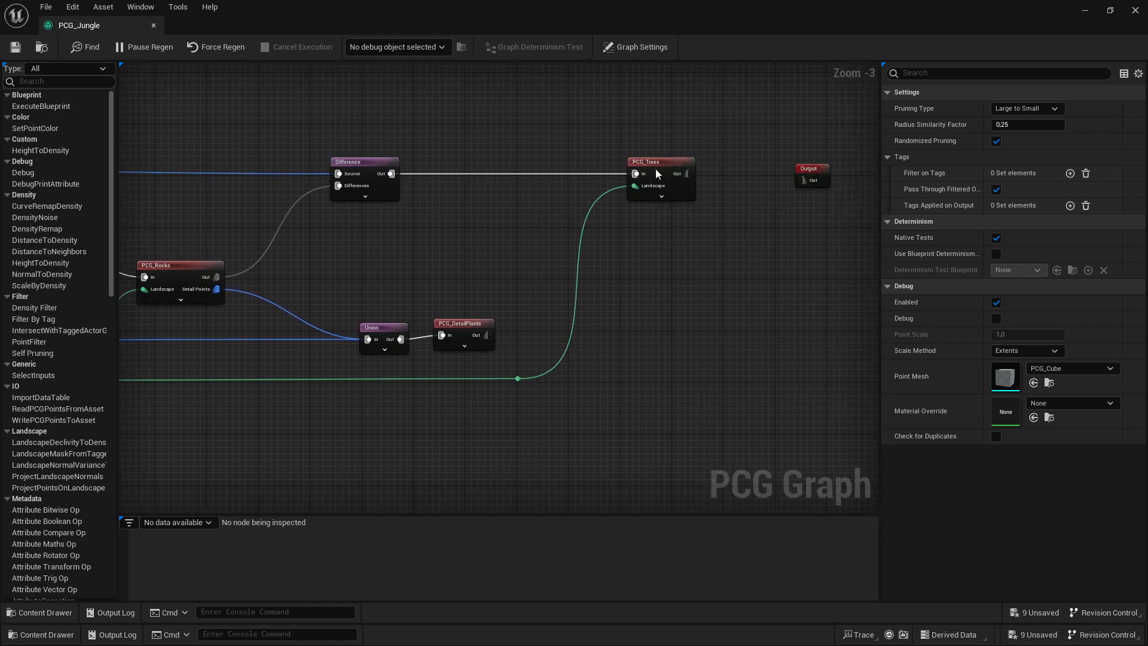
pyautogui.click(676, 168)
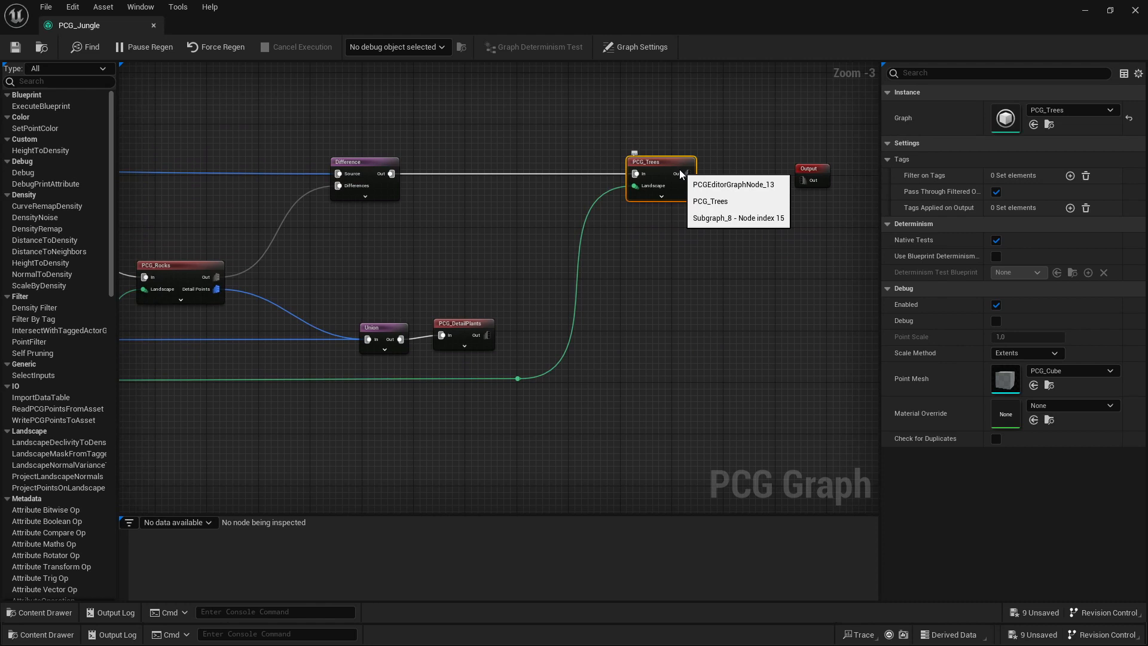
# Examine the DensityNoise and Density Filter chain and follow it through the Union into the PCG_Rocks node
pyautogui.moveTo(230, 281); pyautogui.dragTo(848, 241, button='right')
pyautogui.moveTo(622, 240); pyautogui.dragTo(622, 259, button='right')
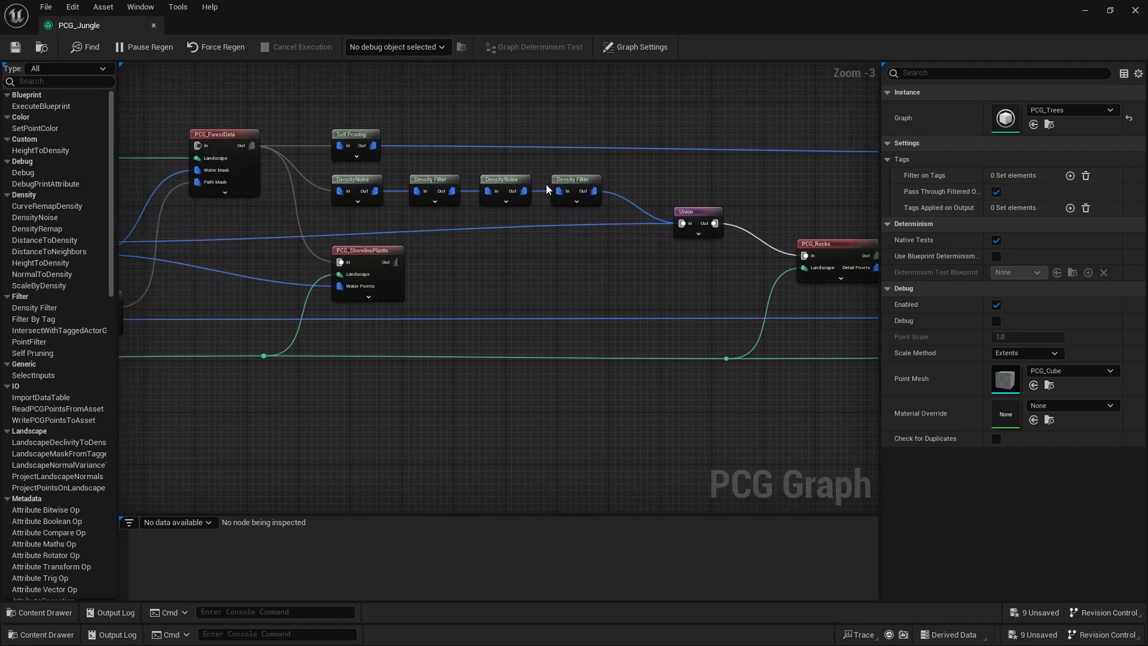
pyautogui.moveTo(313, 201); pyautogui.dragTo(589, 197)
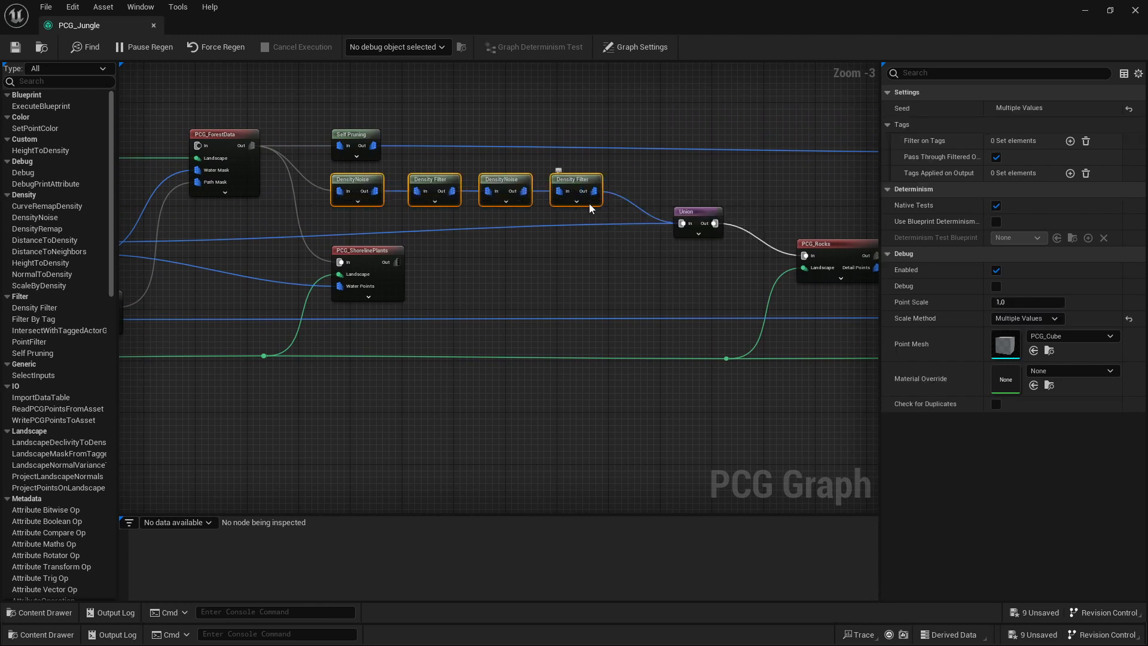
pyautogui.scroll(1, 589, 205)
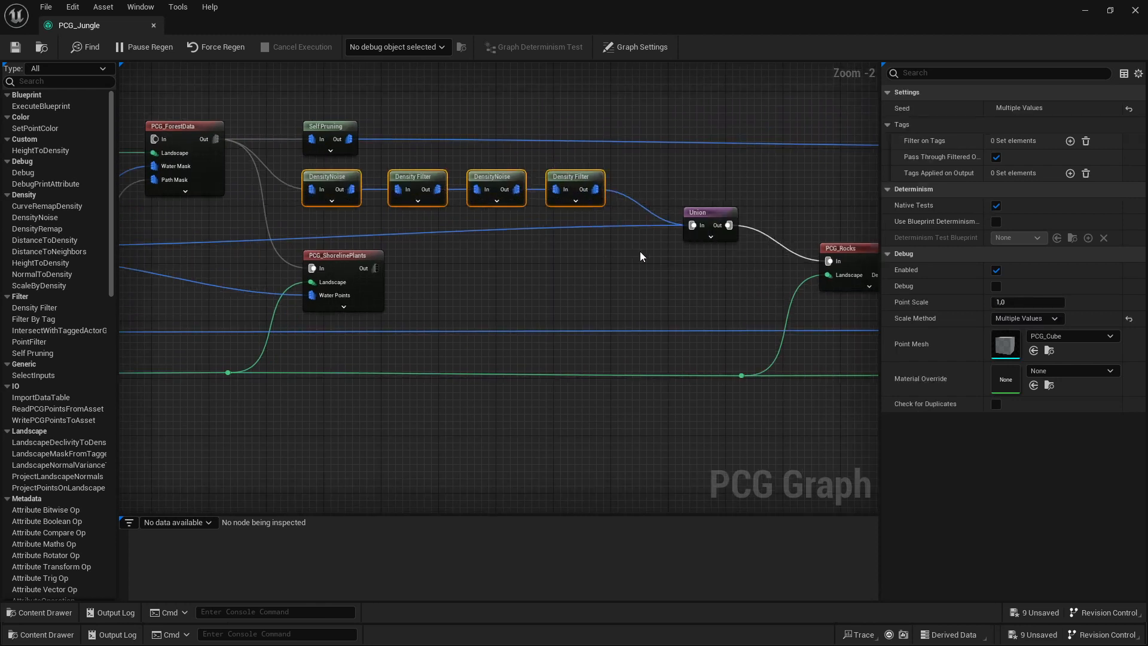
pyautogui.click(659, 267)
pyautogui.moveTo(505, 268)
pyautogui.mouseDown(button='right')
pyautogui.moveTo(803, 260)
pyautogui.moveTo(464, 226)
pyautogui.moveTo(284, 226)
pyautogui.moveTo(392, 266)
pyautogui.mouseUp(button='right')
pyautogui.click(619, 237)
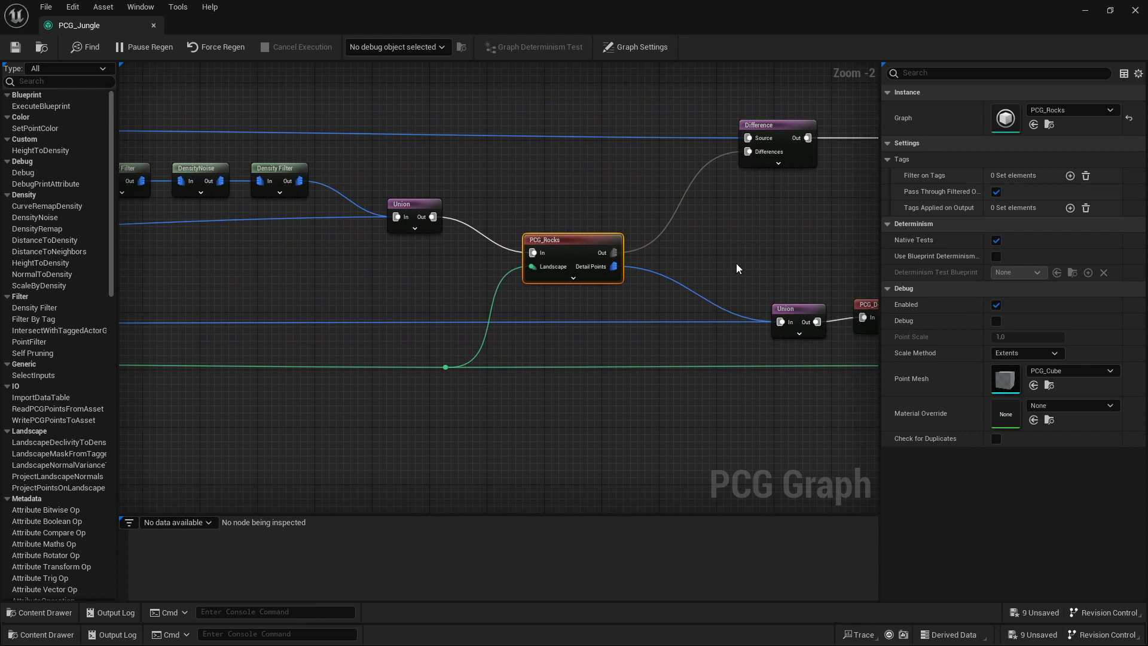
pyautogui.moveTo(708, 243); pyautogui.dragTo(574, 263, button='right')
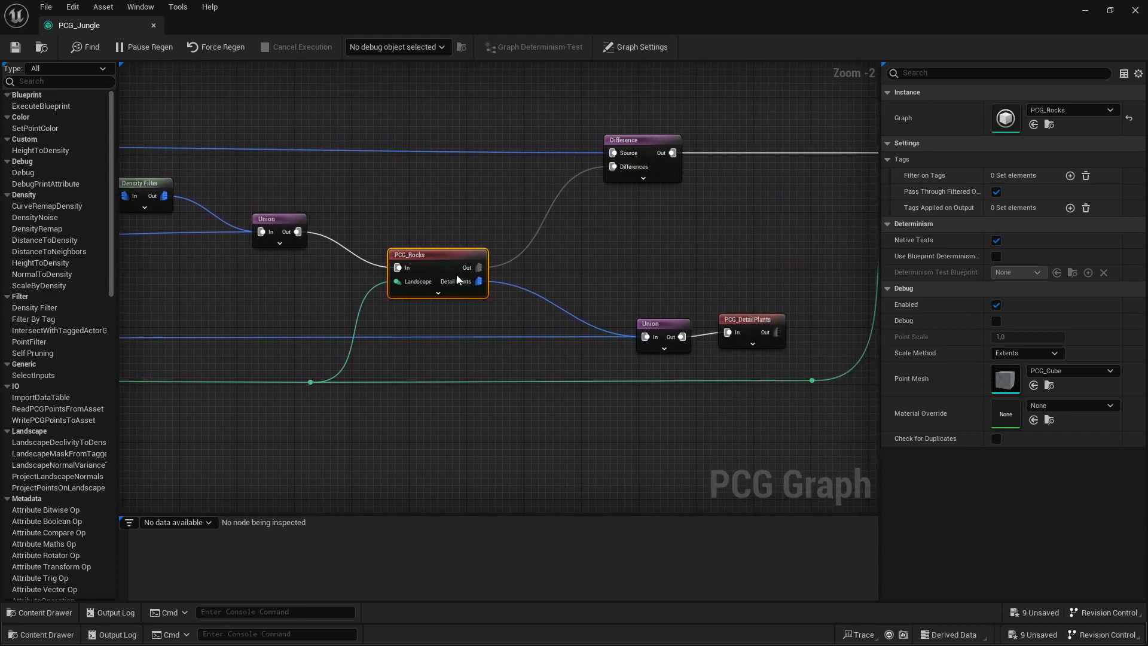
# Inspect the Difference node's settings and trace the rock and path detail points through the Union into PCG_DetailPlants
pyautogui.click(652, 138)
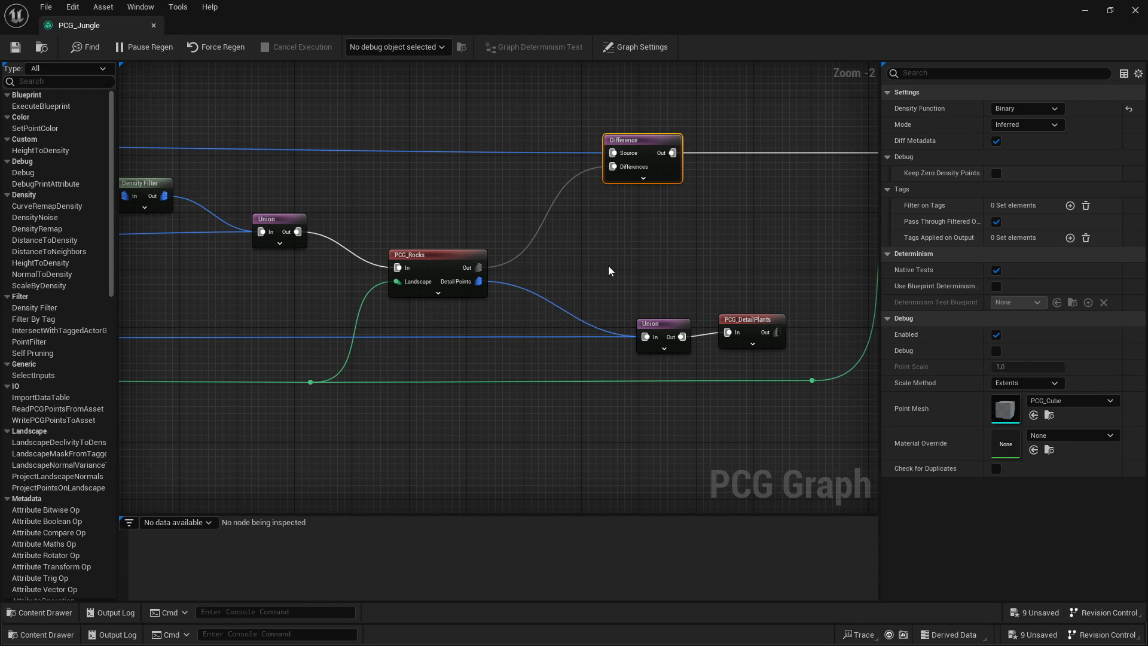
pyautogui.moveTo(508, 315); pyautogui.dragTo(740, 227, button='right')
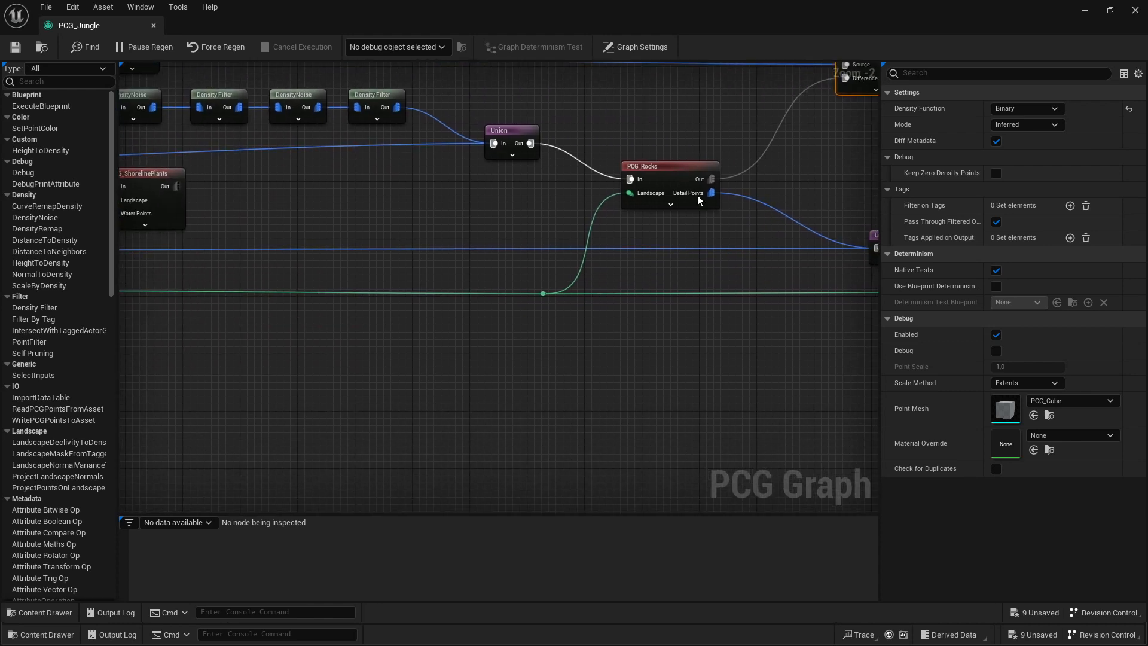
pyautogui.moveTo(315, 235); pyautogui.dragTo(597, 238, button='right')
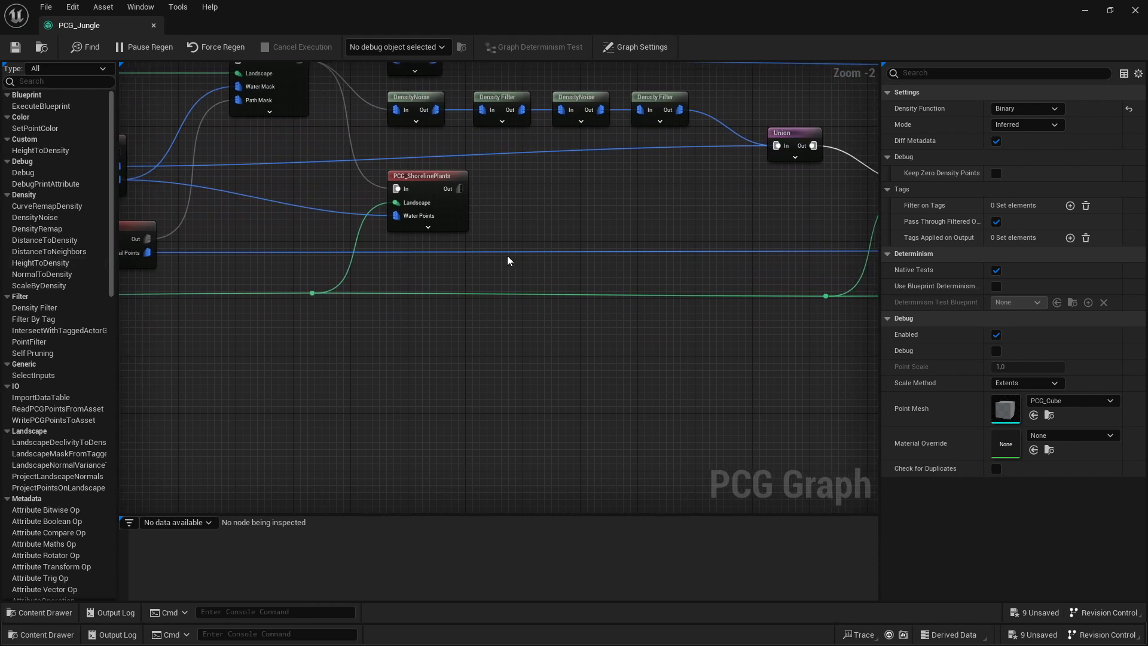
pyautogui.moveTo(731, 227); pyautogui.dragTo(202, 230, button='right')
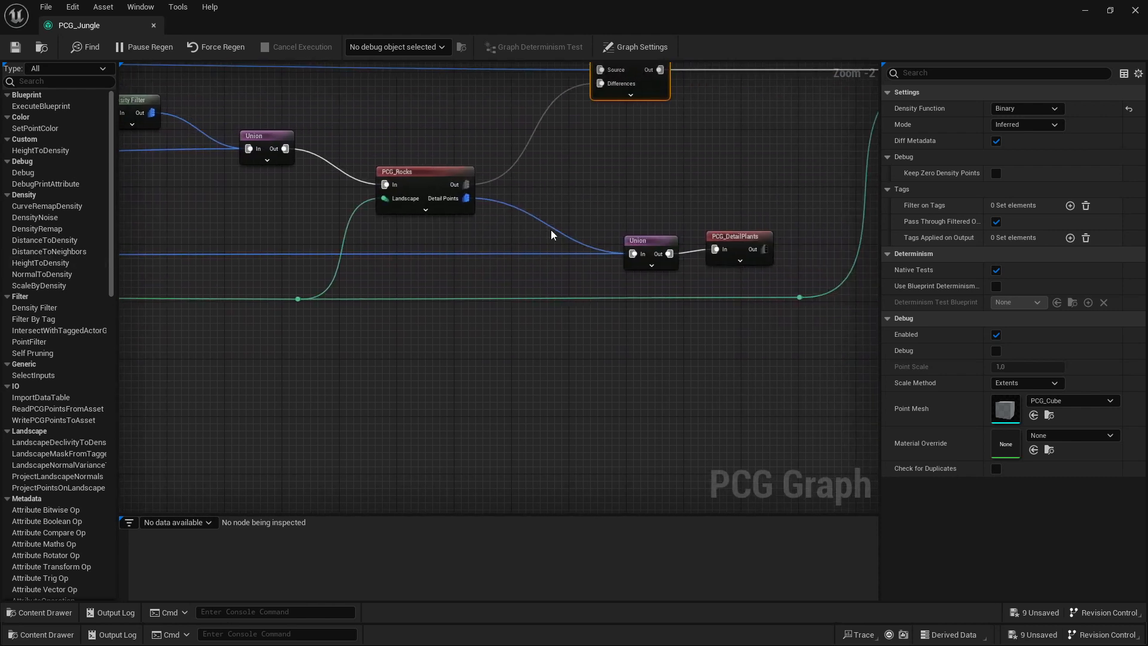
# Inspect the Union node's settings and the PCG_DetailPlants subgraph node, and return to the PcgMap level viewport
pyautogui.click(651, 246)
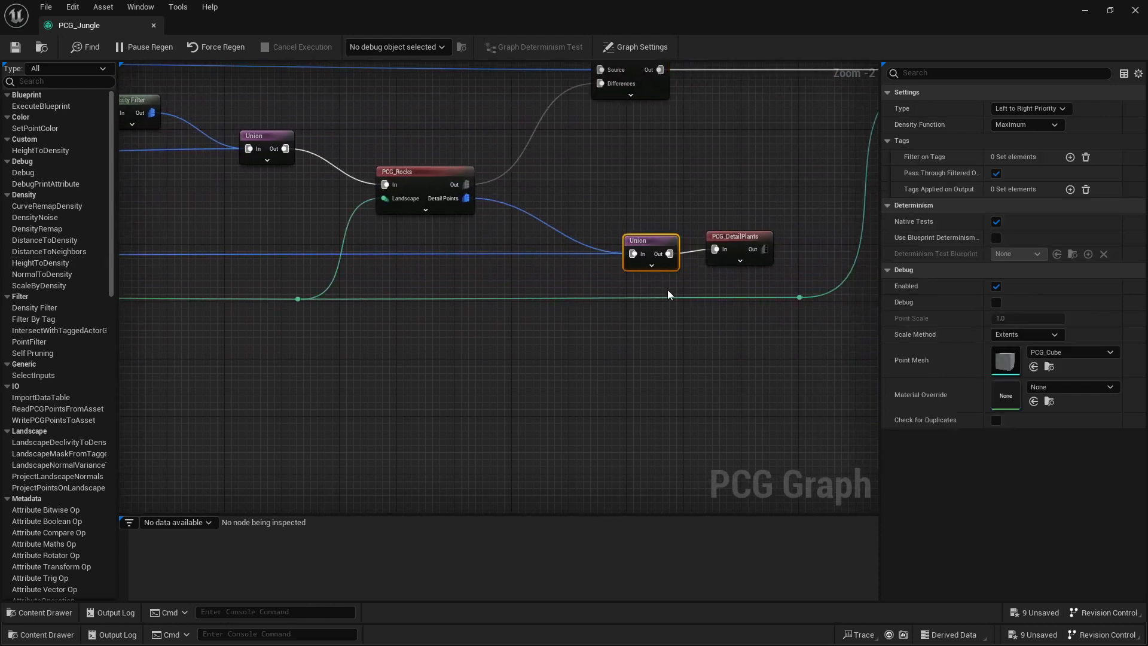
pyautogui.click(742, 238)
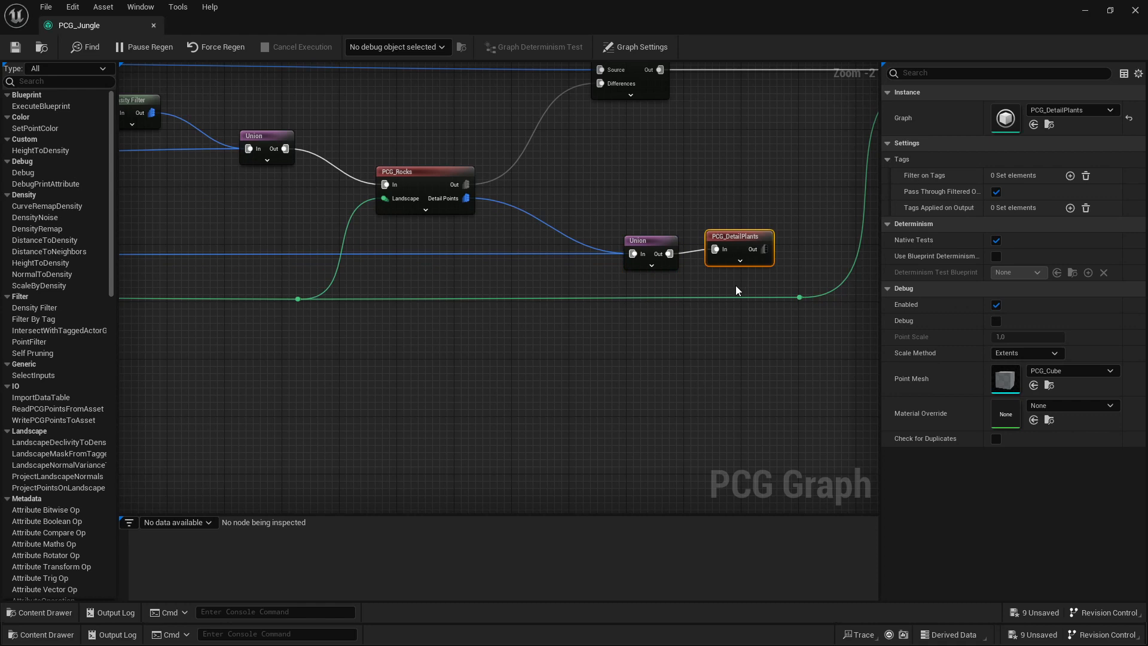
pyautogui.moveTo(431, 16); pyautogui.dragTo(1147, 164)
pyautogui.moveTo(646, 243); pyautogui.dragTo(612, 231, button='right')
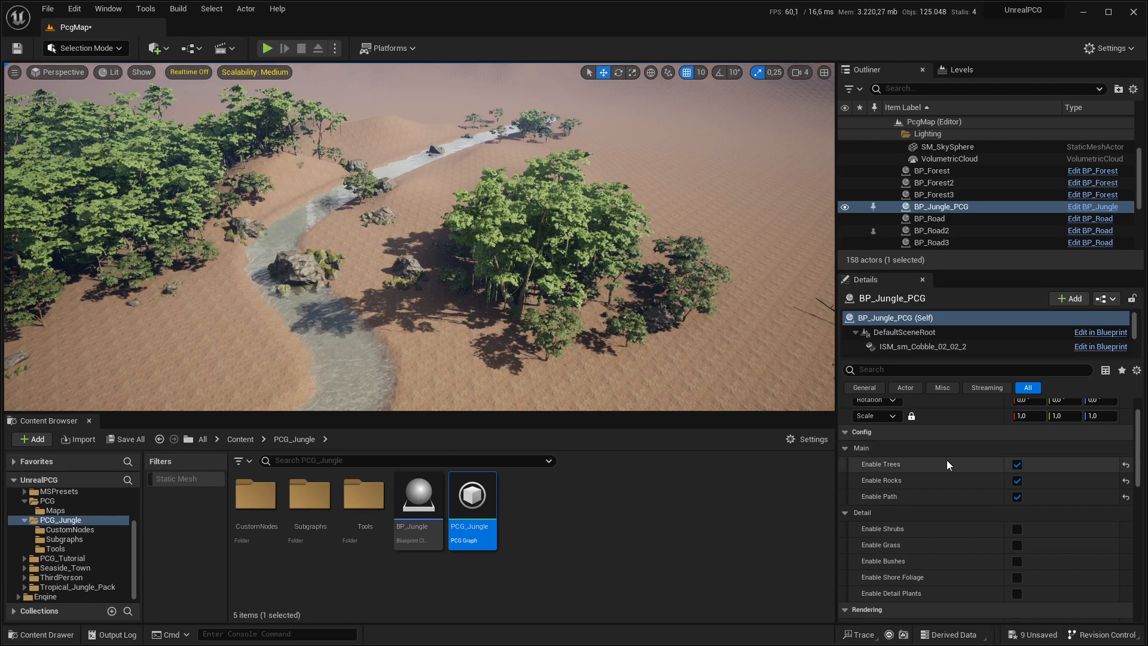
# Turn off Enable Path and Enable Rocks on BP_Jungle_PCG so that only Enable Trees stays active
pyautogui.click(1017, 496)
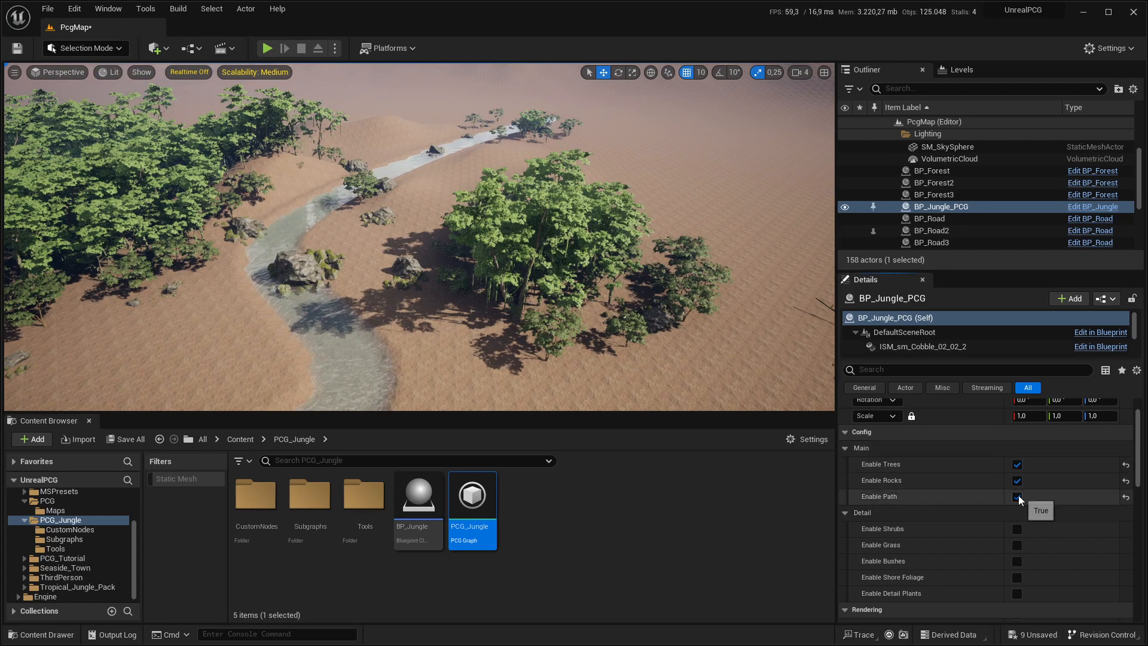
pyautogui.click(1018, 466)
pyautogui.click(1019, 482)
pyautogui.moveTo(718, 347); pyautogui.dragTo(682, 333, button='right')
pyautogui.click(1018, 464)
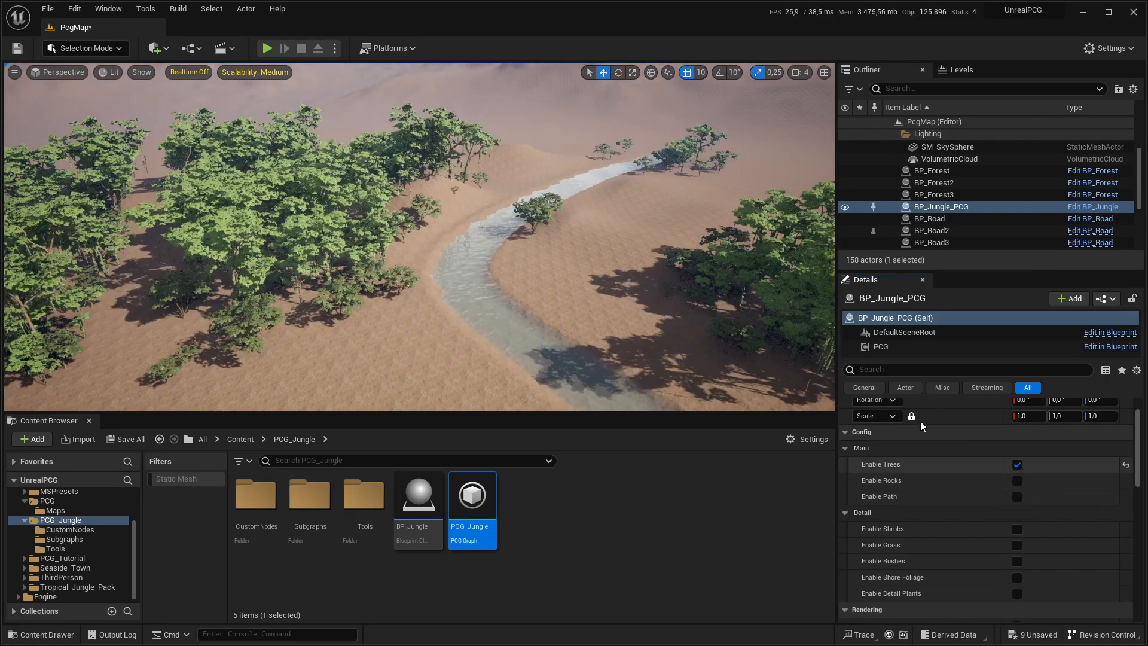
# Examine the tree placement along the river and forest areas, toggling game view to compare it with the spline outlines
pyautogui.moveTo(418, 239); pyautogui.dragTo(475, 243, button='right')
pyautogui.press('g')
pyautogui.moveTo(658, 293)
pyautogui.mouseDown(button='right')
pyautogui.moveTo(668, 293)
pyautogui.moveTo(659, 292)
pyautogui.mouseUp(button='right')
pyautogui.press('g')
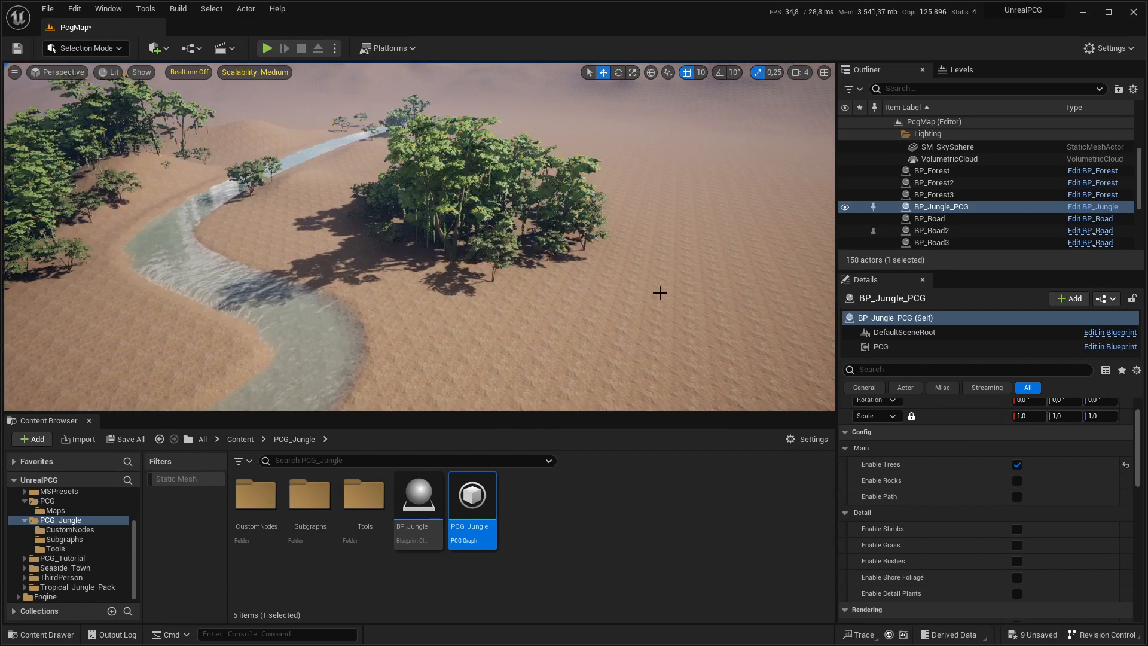
pyautogui.click(677, 316)
pyautogui.press('g')
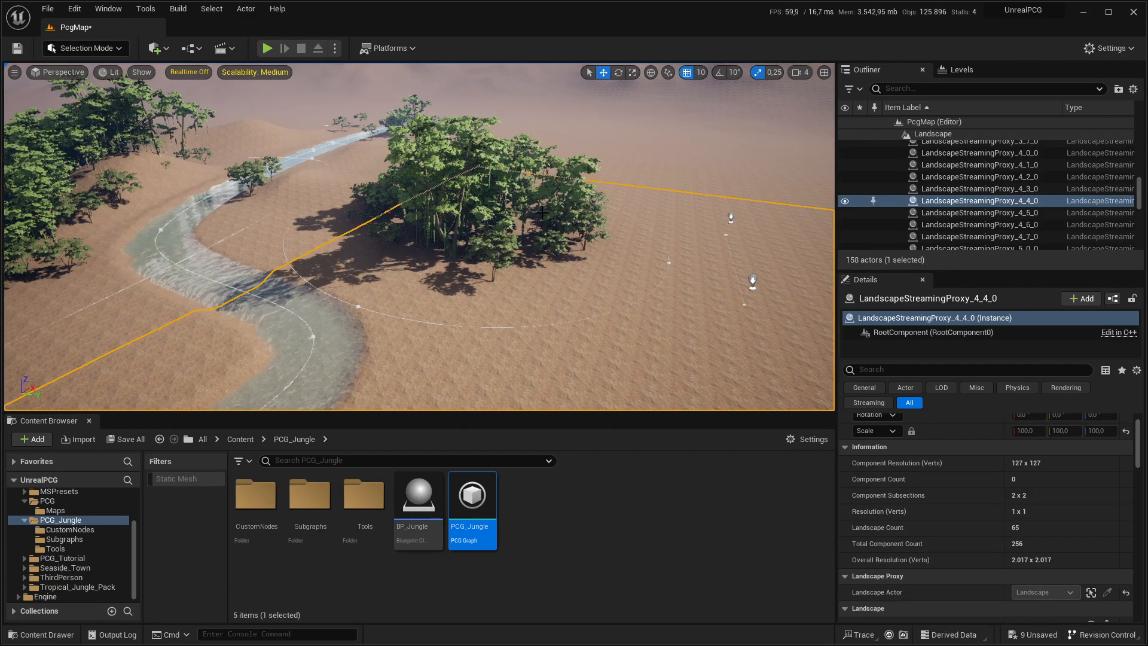
pyautogui.moveTo(542, 212)
pyautogui.mouseDown(button='right')
pyautogui.moveTo(432, 212)
pyautogui.moveTo(541, 214)
pyautogui.mouseUp(button='right')
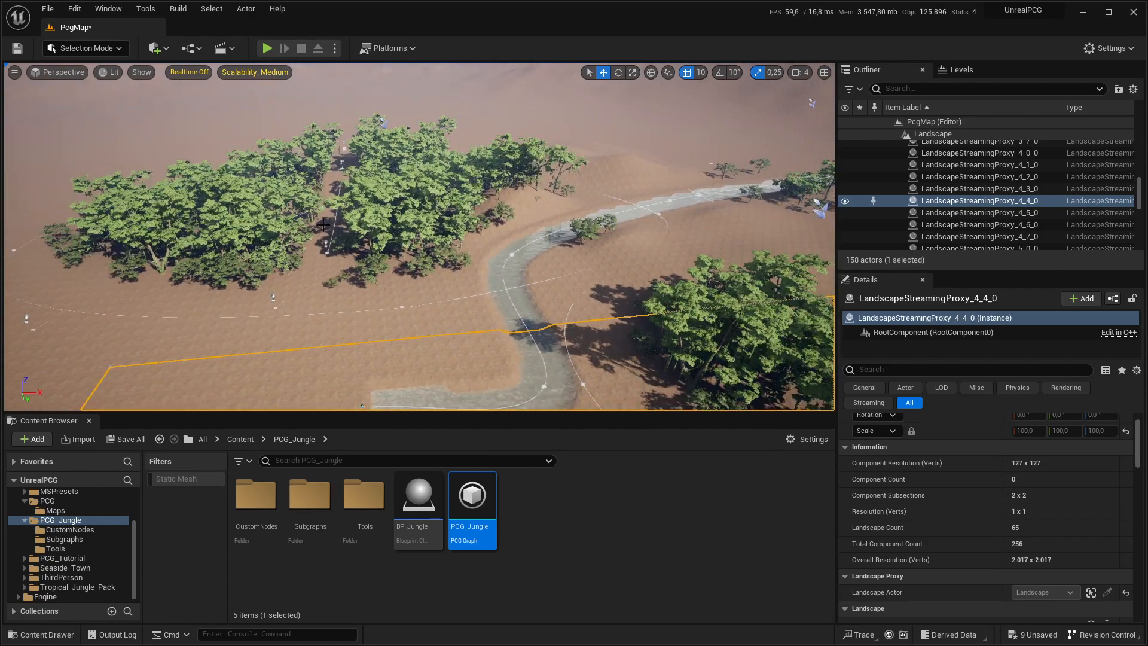
pyautogui.click(637, 222)
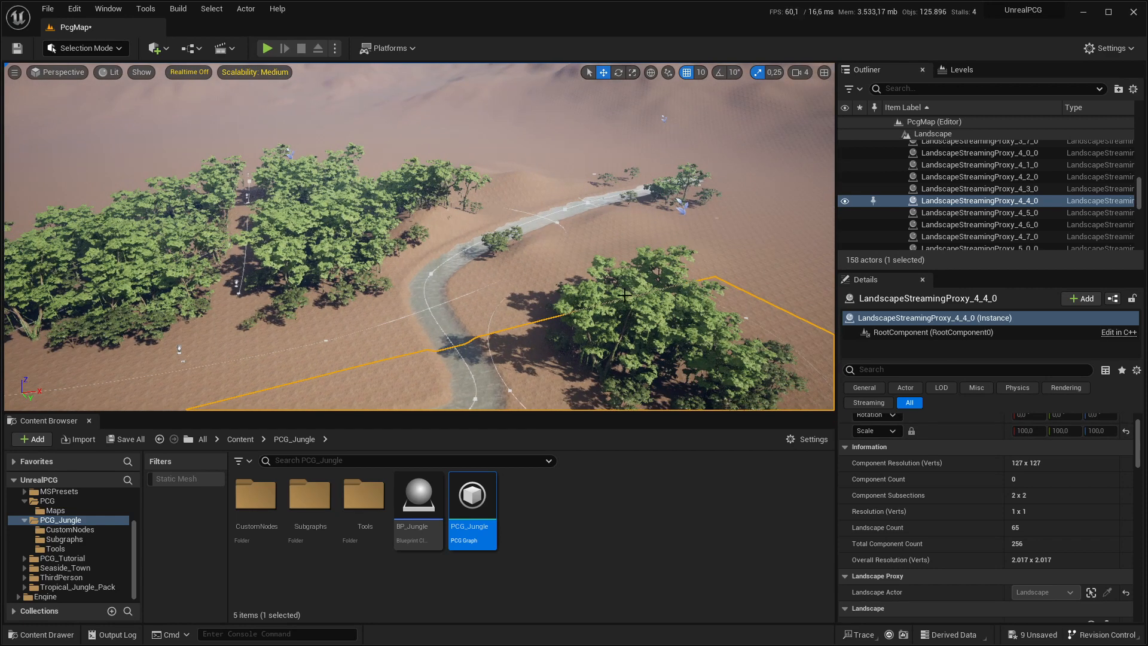
# Turn off Enable Trees and turn on Enable Rocks for BP_Jungle_PCG, and lock the details to this actor
pyautogui.click(1017, 465)
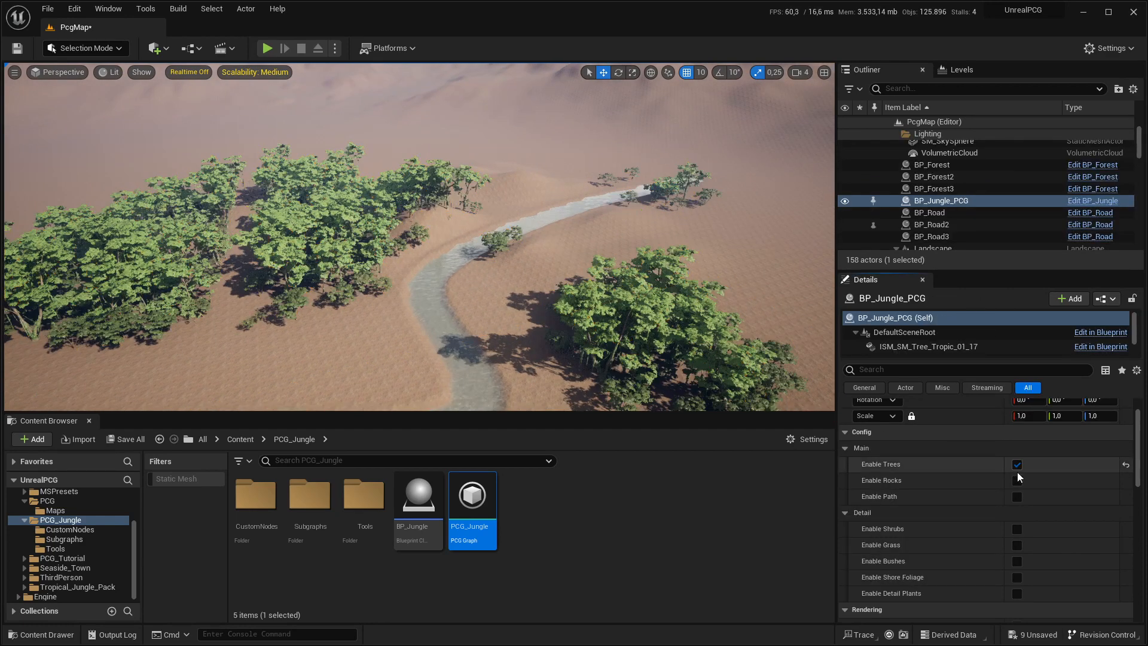
pyautogui.click(1018, 481)
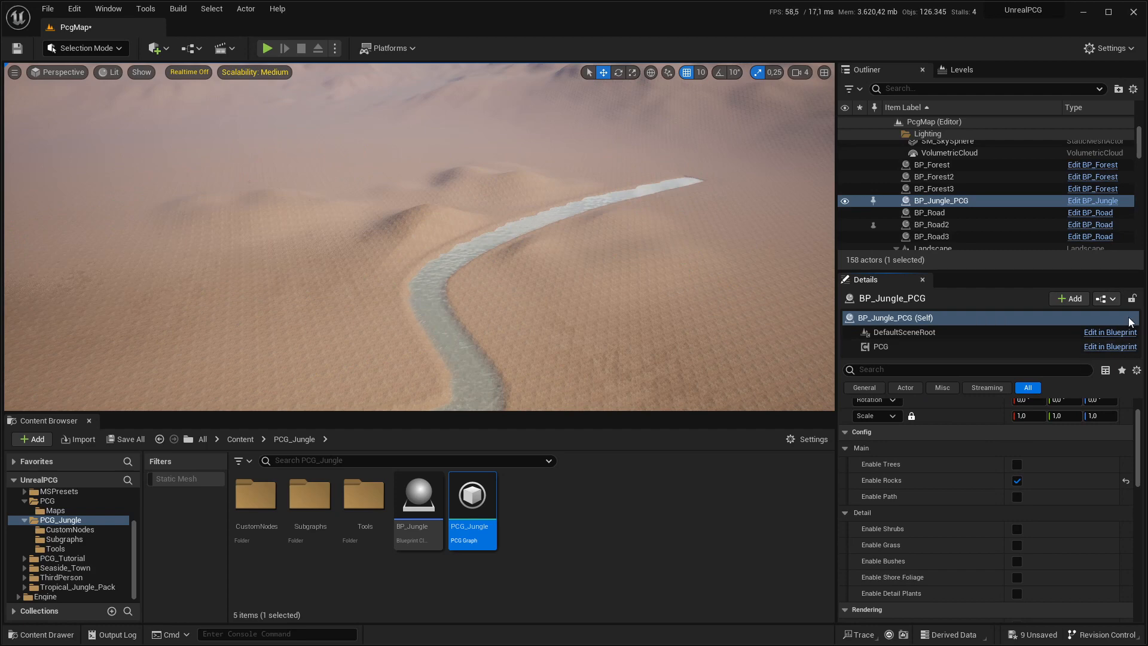
pyautogui.click(1132, 300)
pyautogui.moveTo(508, 305); pyautogui.dragTo(526, 356, button='right')
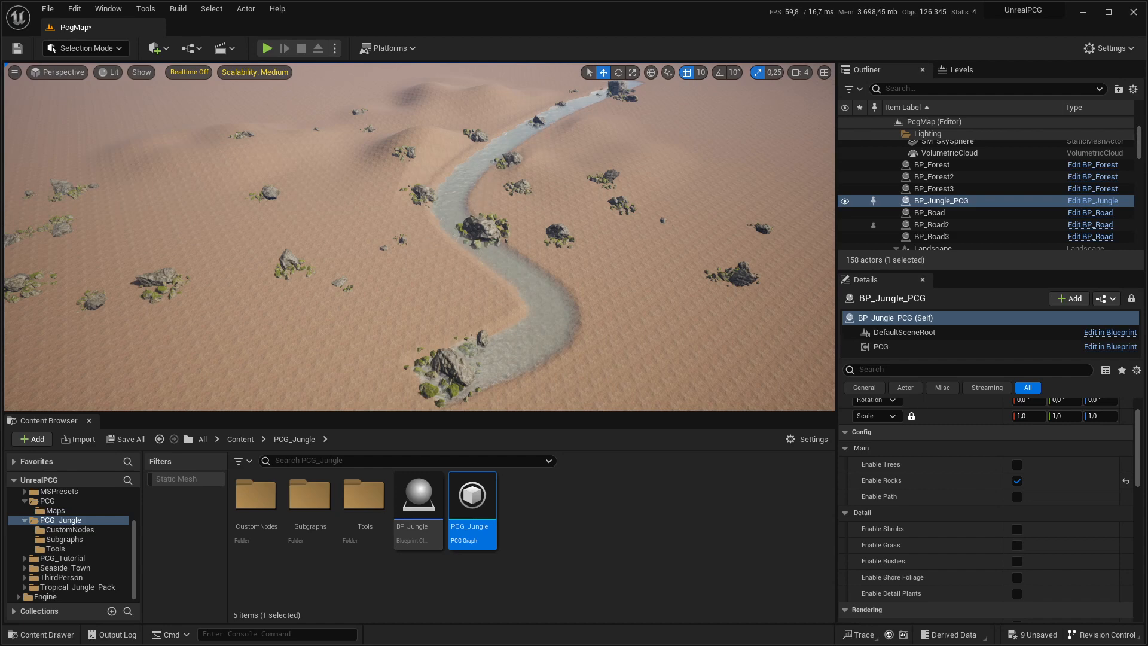
pyautogui.moveTo(452, 333); pyautogui.dragTo(417, 329, button='right')
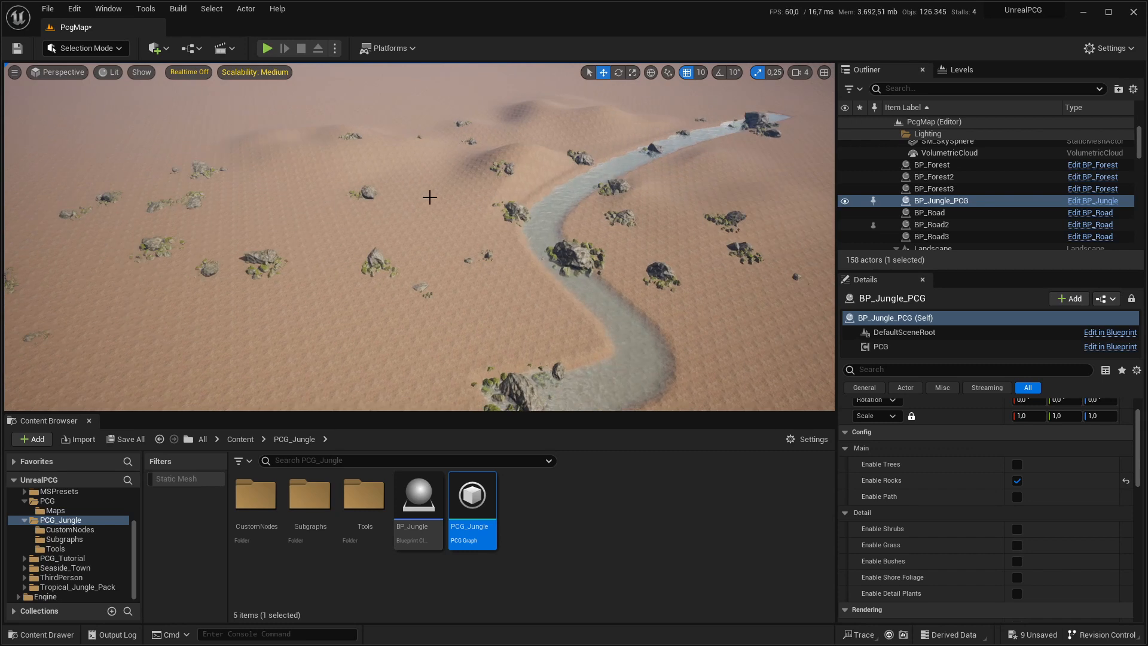
# Turn off Enable Rocks, turn on Enable Path, and view the debris and fallen branches along the path up close
pyautogui.click(1016, 482)
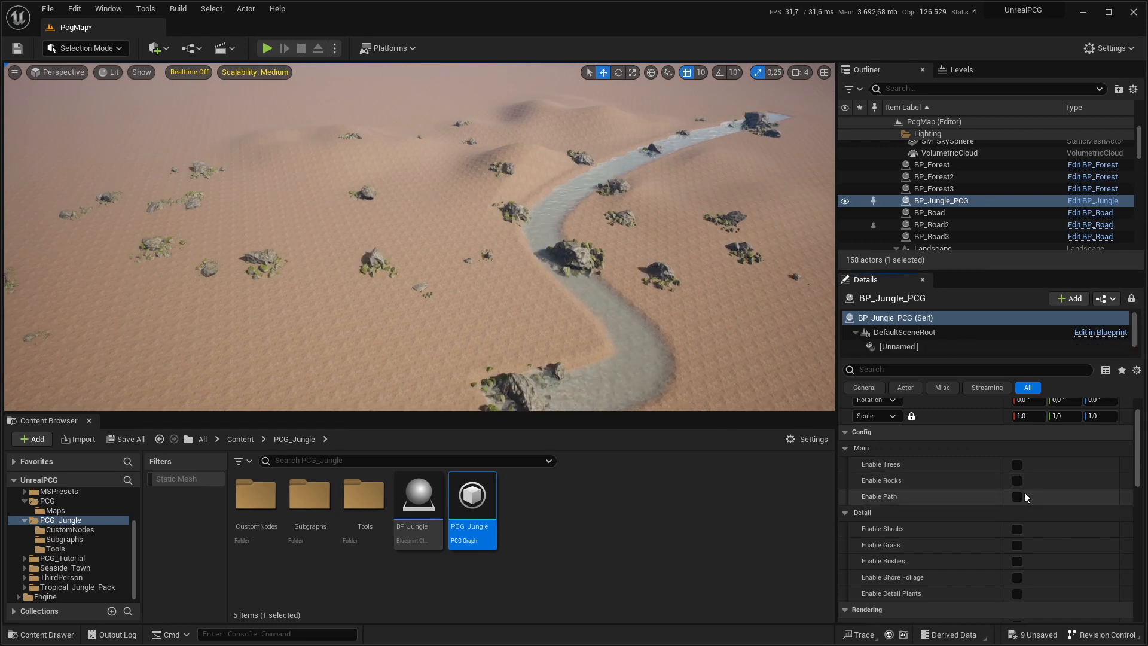
pyautogui.click(1021, 495)
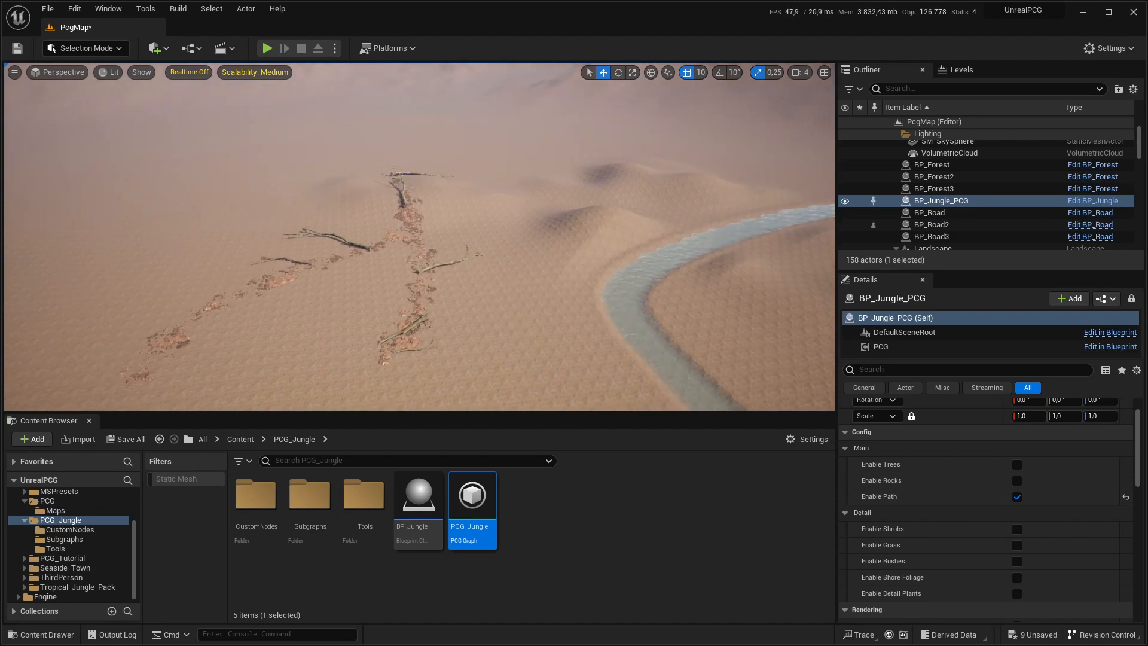
pyautogui.press('w')
pyautogui.moveTo(528, 342); pyautogui.dragTo(480, 374, button='right')
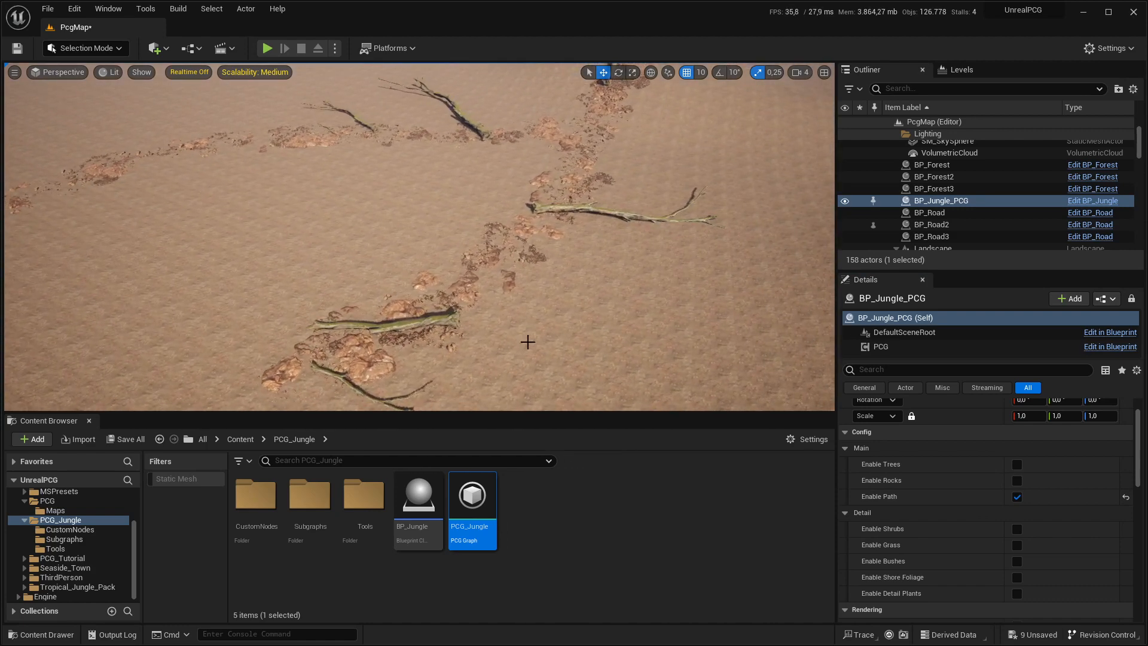
pyautogui.press('w')
pyautogui.moveTo(516, 287); pyautogui.dragTo(542, 298, button='right')
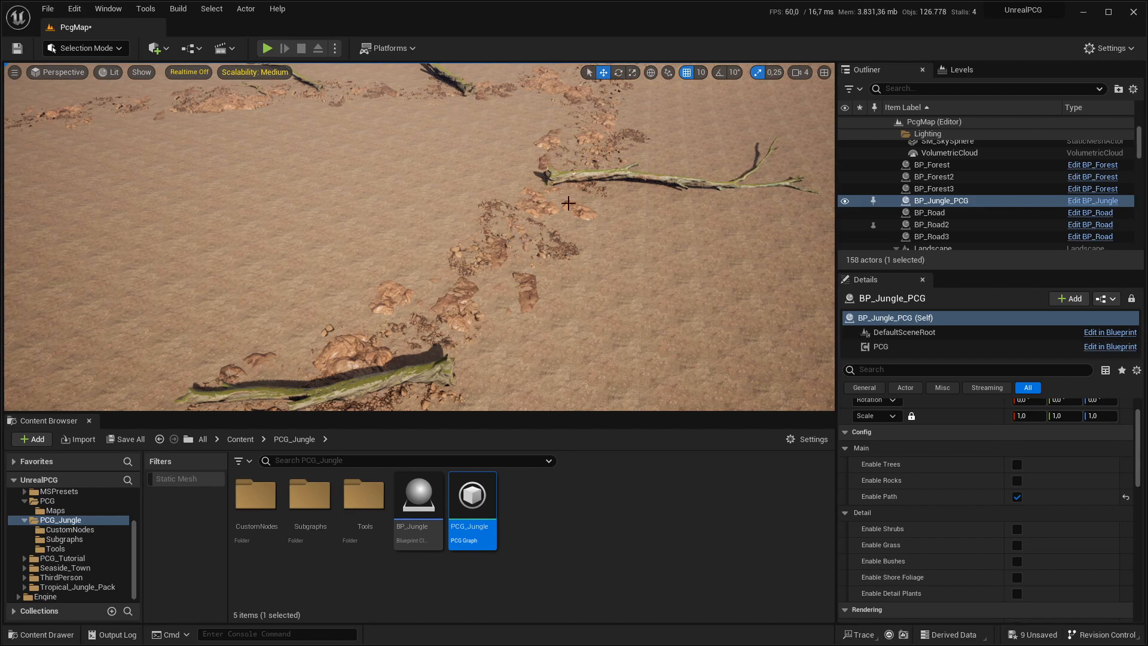
pyautogui.scroll(-5, 568, 203)
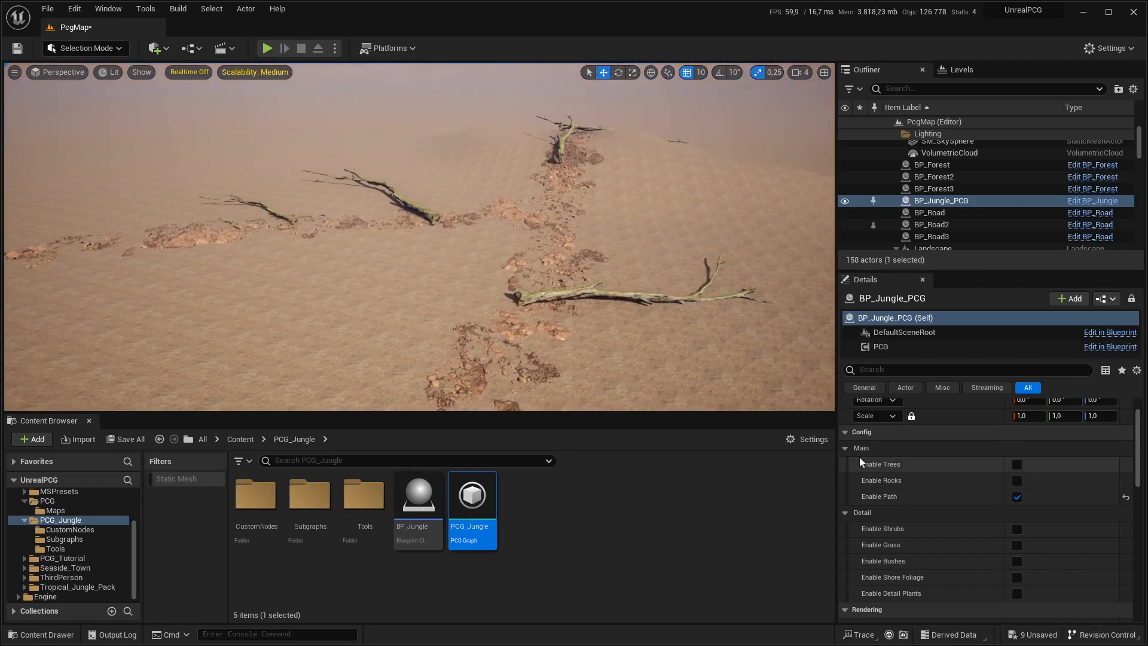
# Turn off Enable Path, turn on Enable Trees and Enable Shrubs, and view the undergrowth between the forest and river
pyautogui.click(1017, 497)
pyautogui.click(1017, 464)
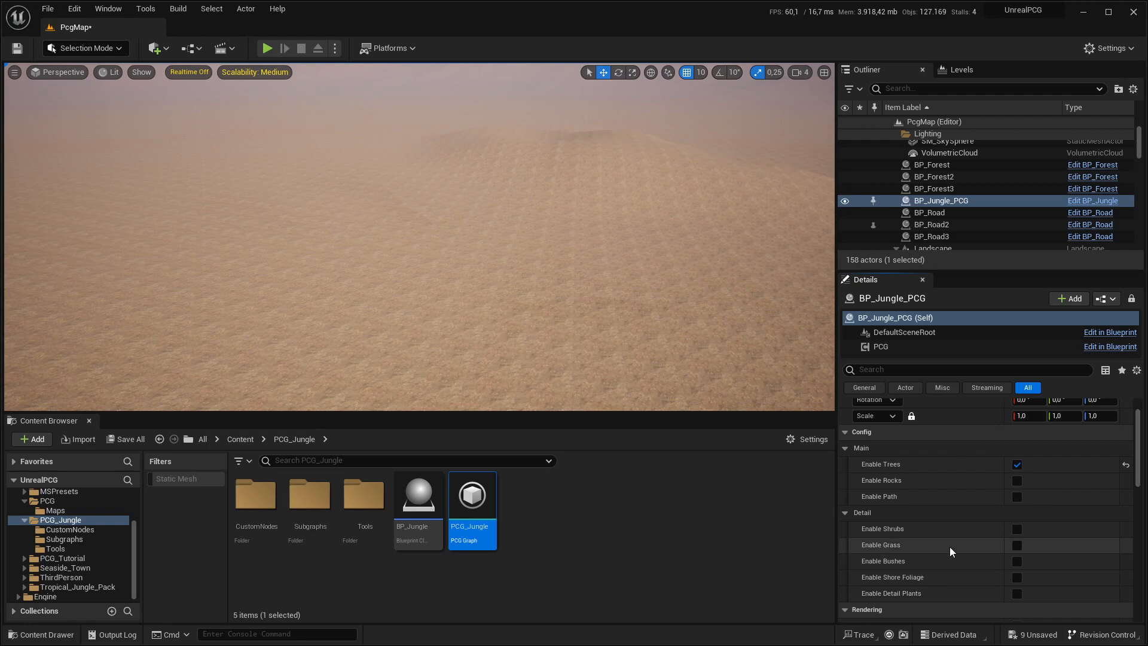
pyautogui.click(1017, 529)
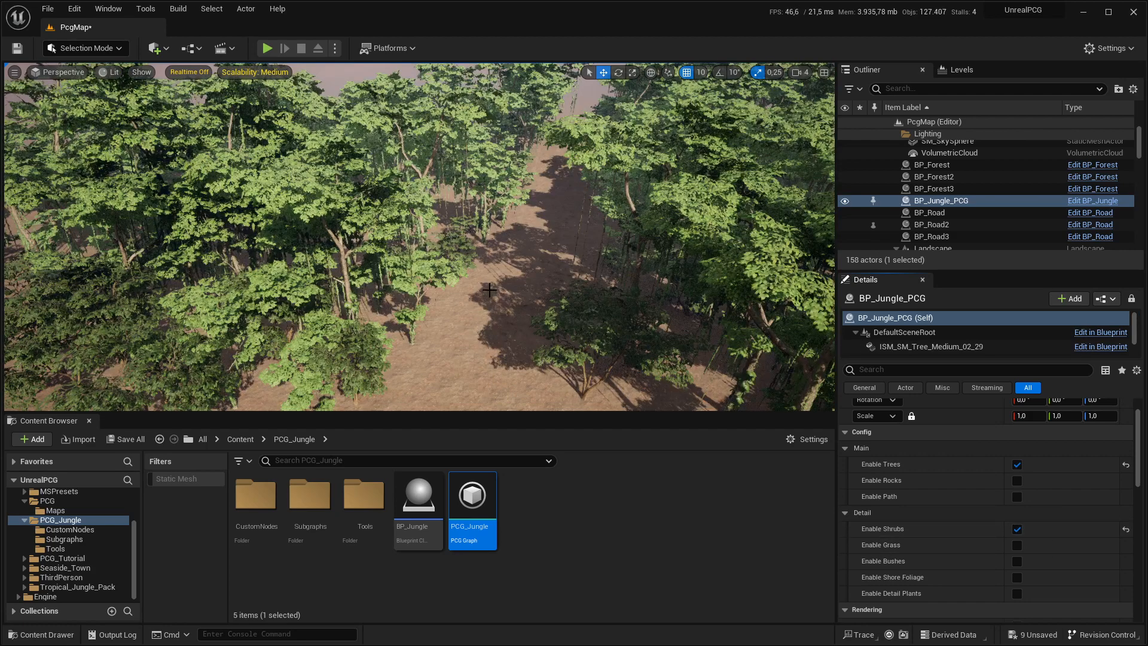
pyautogui.press('s')
pyautogui.moveTo(541, 258); pyautogui.dragTo(634, 262, button='right')
pyautogui.press('w')
pyautogui.moveTo(485, 259)
pyautogui.mouseDown(button='right')
pyautogui.moveTo(538, 250)
pyautogui.moveTo(486, 259)
pyautogui.mouseUp(button='right')
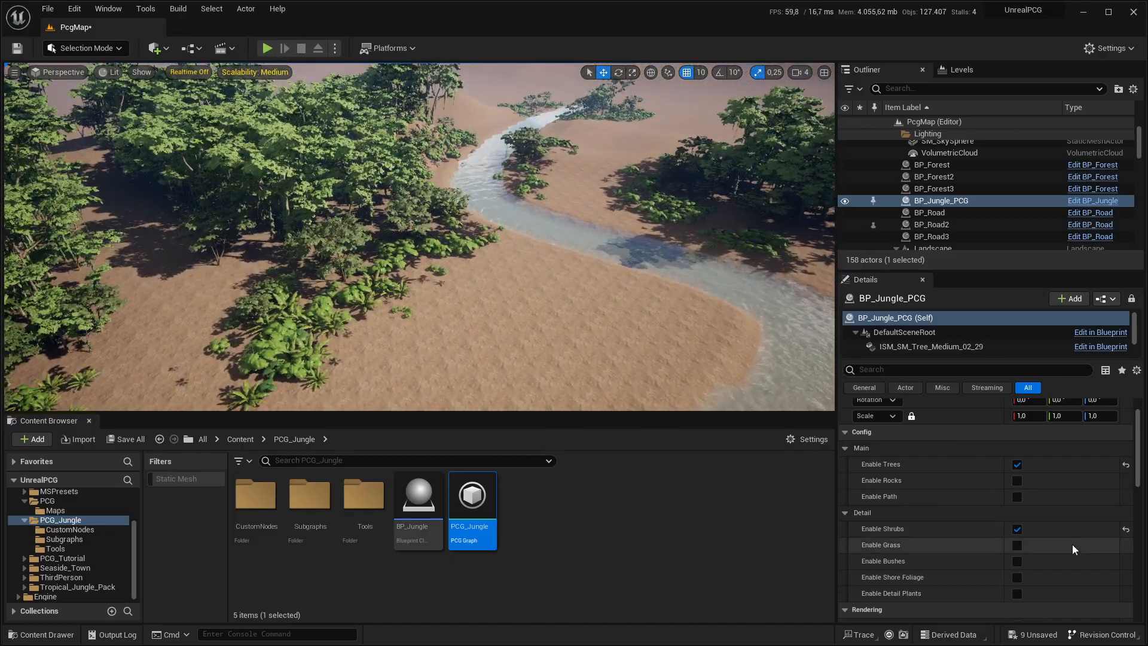
# Toggle Enable Shrubs off and back on to compare the forest edge with and without shrubs
pyautogui.click(1018, 528)
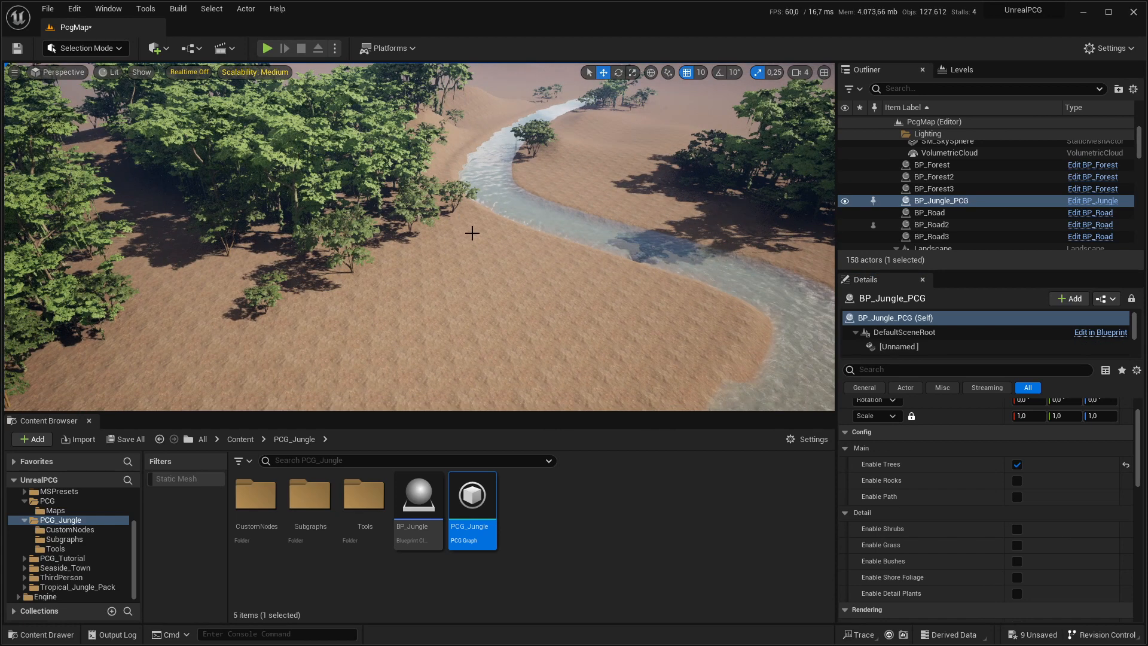
pyautogui.click(1017, 532)
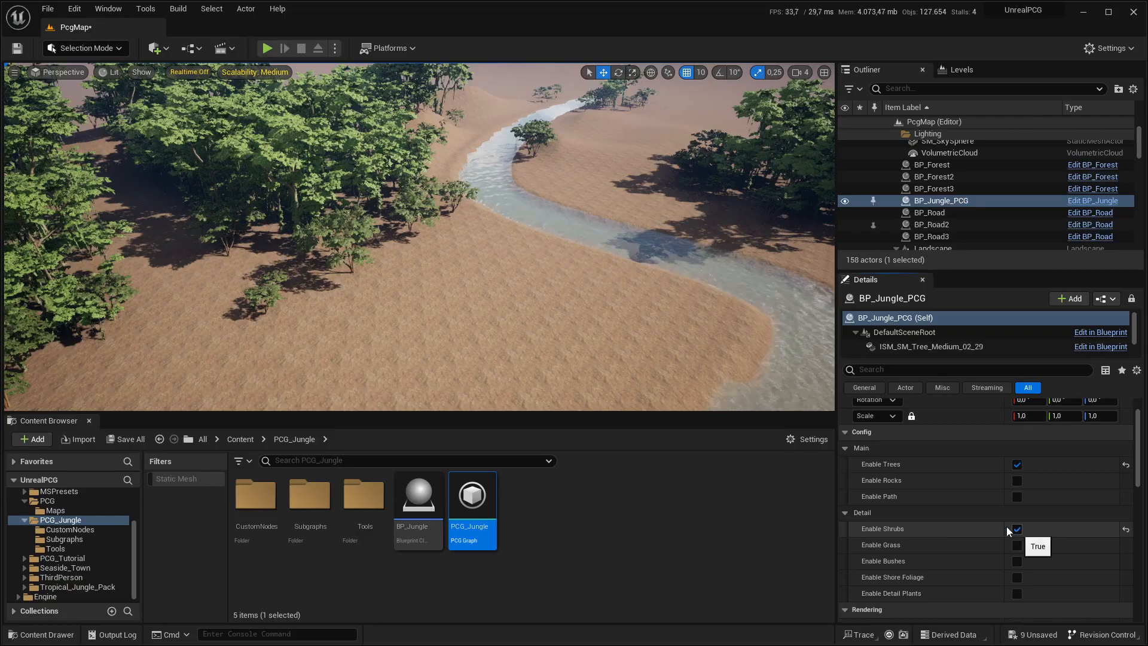
pyautogui.press('w')
pyautogui.moveTo(527, 245); pyautogui.dragTo(527, 246, button='right')
pyautogui.press('s')
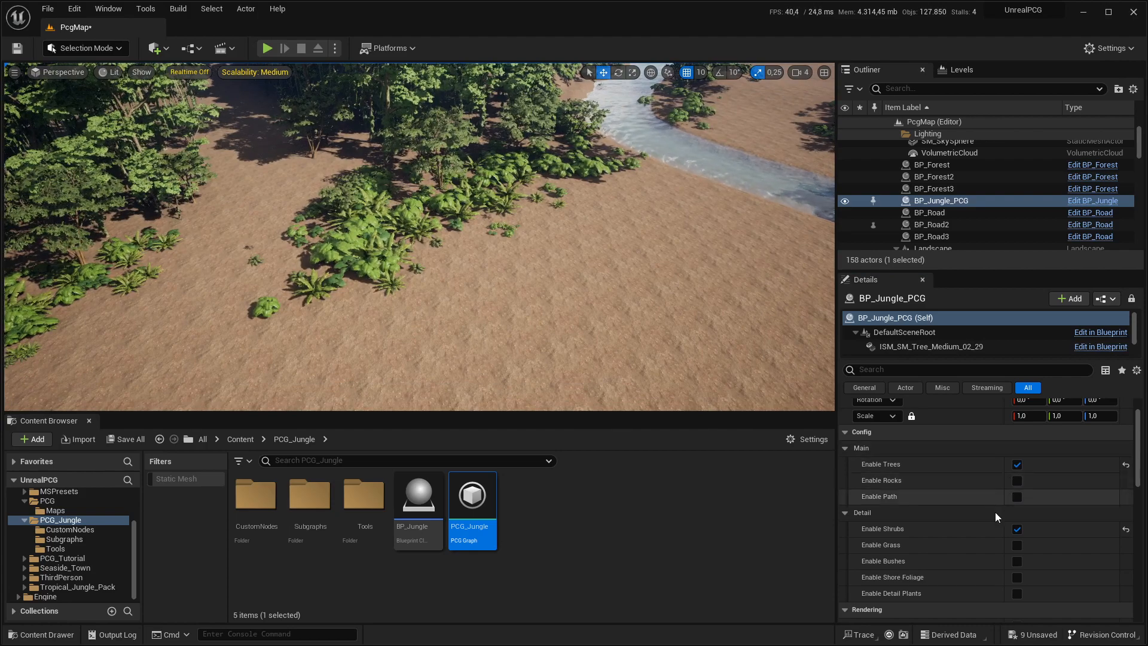
# Turn on Enable Grass and view the grass patches in the forest clearing and at the forest edge
pyautogui.click(1017, 545)
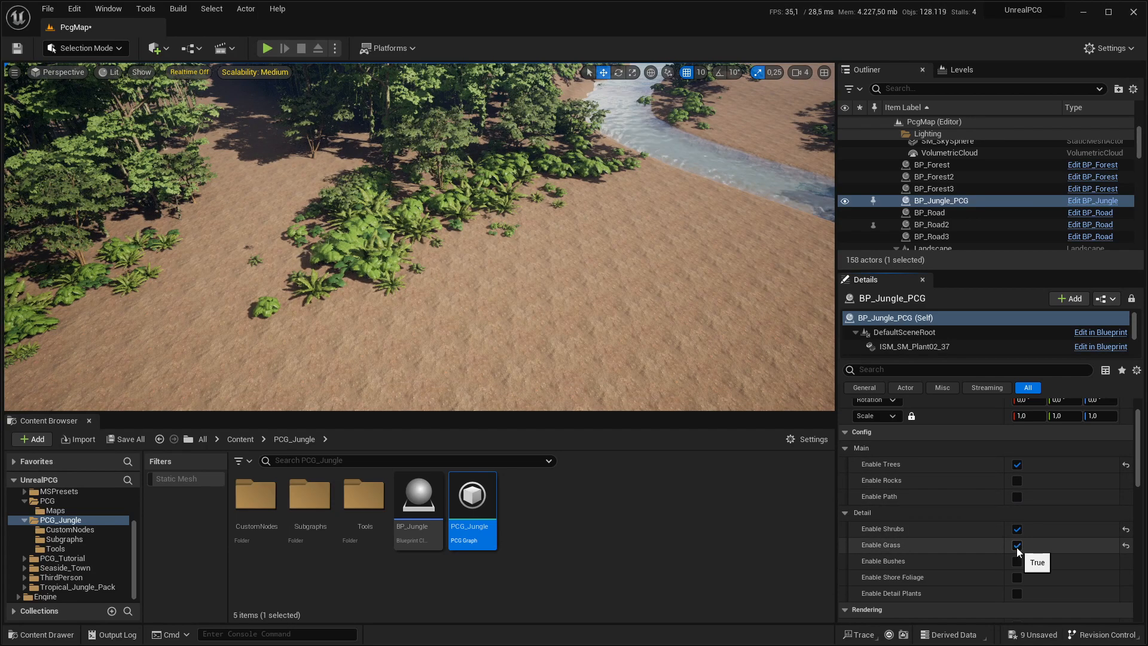
pyautogui.moveTo(325, 250); pyautogui.dragTo(324, 250, button='right')
pyautogui.press('w')
pyautogui.moveTo(549, 213); pyautogui.dragTo(549, 214, button='right')
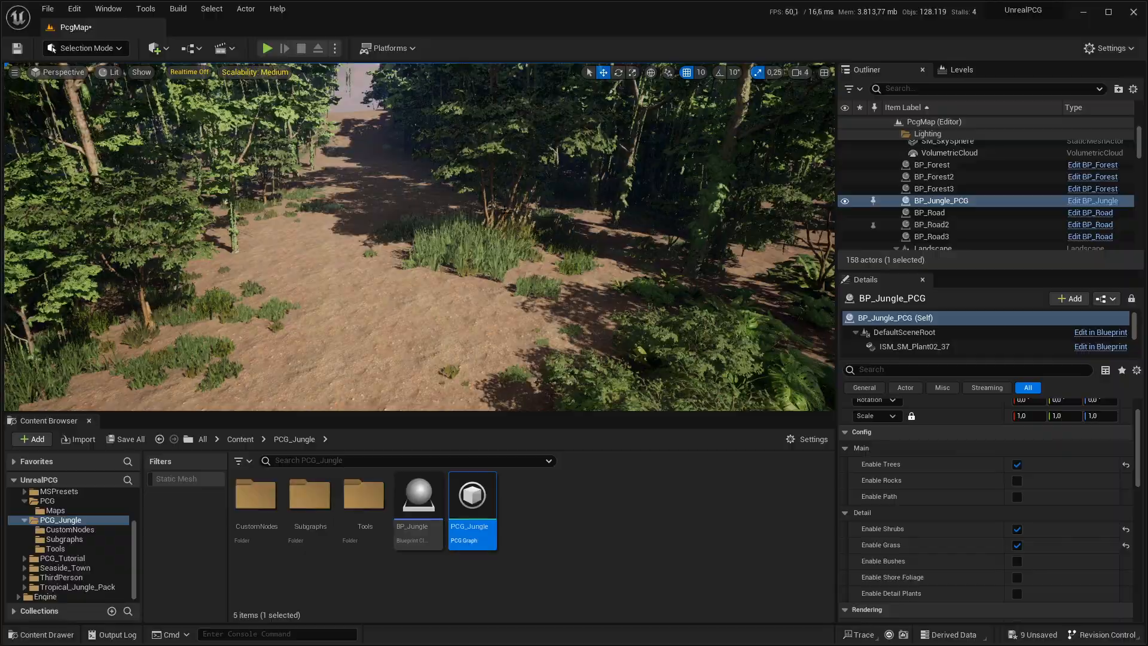
pyautogui.press('s')
pyautogui.moveTo(507, 212)
pyautogui.mouseDown(button='right')
pyautogui.moveTo(622, 210)
pyautogui.moveTo(586, 215)
pyautogui.moveTo(616, 223)
pyautogui.moveTo(574, 224)
pyautogui.moveTo(568, 240)
pyautogui.moveTo(525, 221)
pyautogui.mouseUp(button='right')
pyautogui.press('s')
pyautogui.press('w')
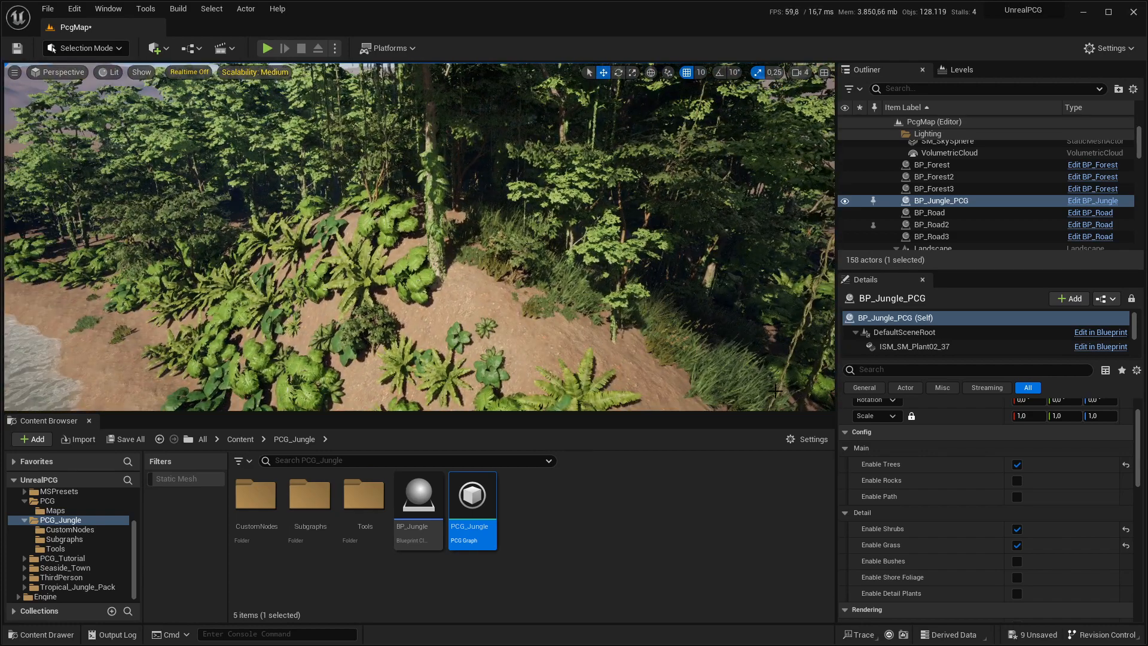
# Turn on Enable Bushes and compare the forest interior with the bushes switched off and back on
pyautogui.click(1016, 561)
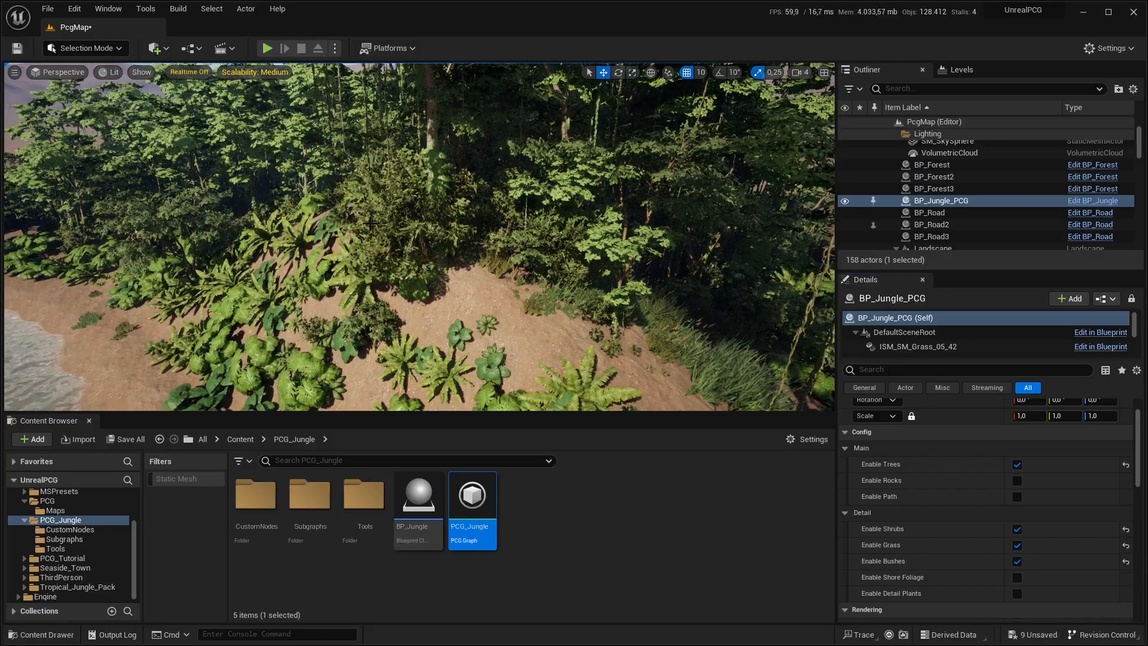
pyautogui.moveTo(491, 225); pyautogui.dragTo(442, 225, button='right')
pyautogui.scroll(-1, 470, 236)
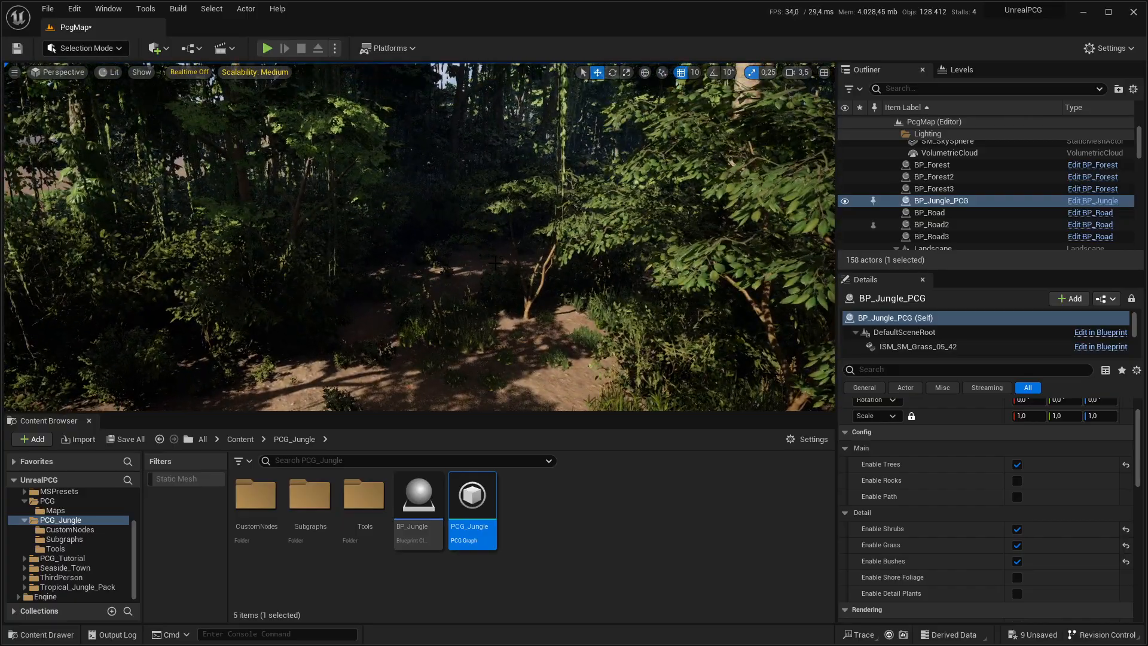
pyautogui.click(1017, 561)
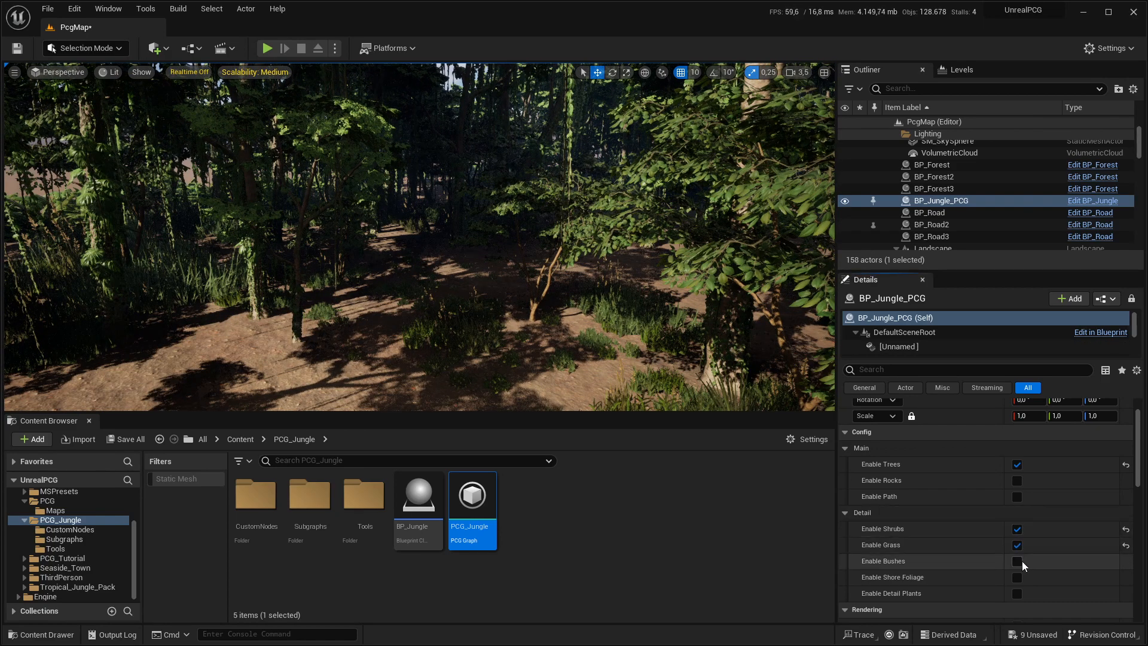
pyautogui.click(1017, 561)
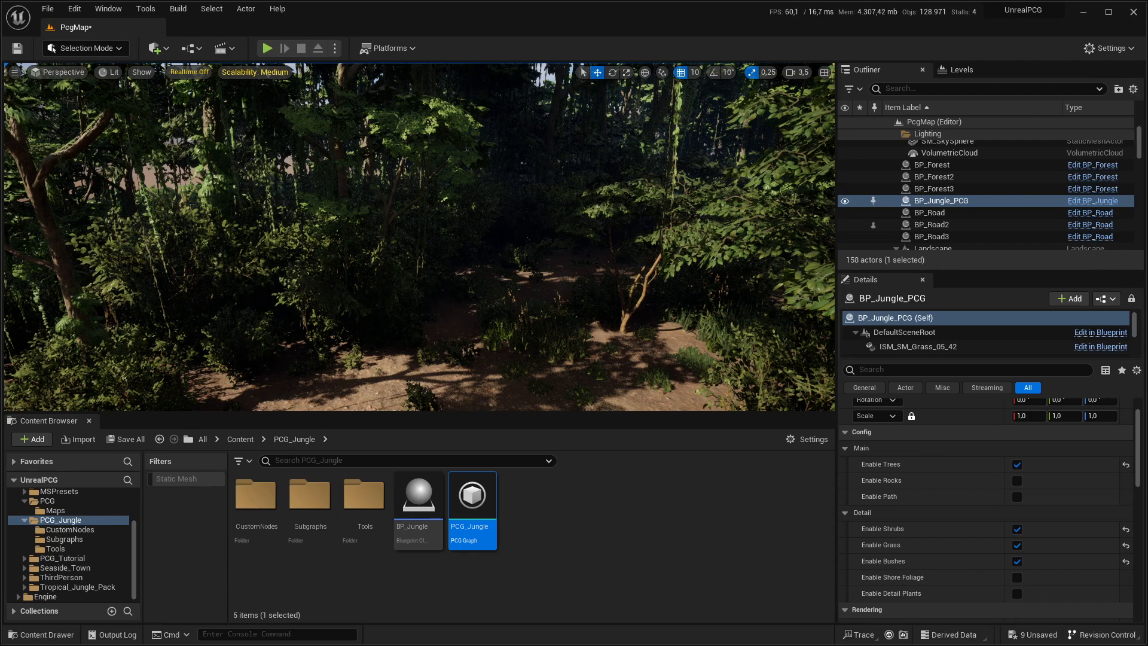
# Turn off Enable Shrubs, Enable Grass and Enable Bushes, turn on Enable Shore Foliage, and view the riverbank plants up close
pyautogui.moveTo(419, 236); pyautogui.dragTo(463, 220, button='right')
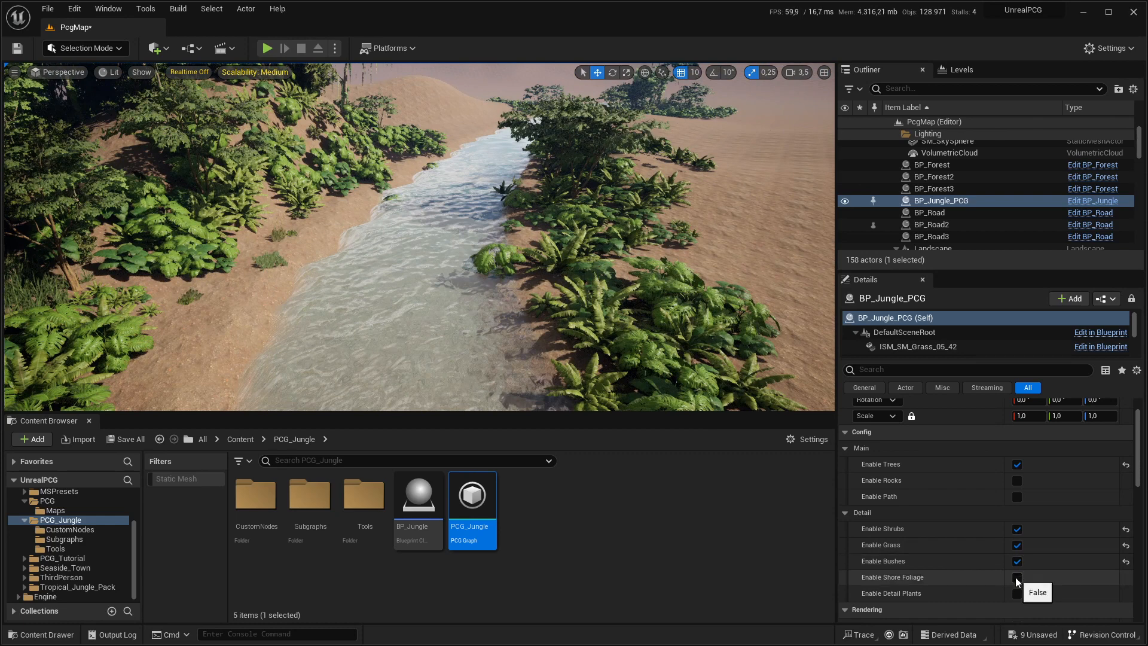
pyautogui.click(1016, 529)
pyautogui.click(1017, 545)
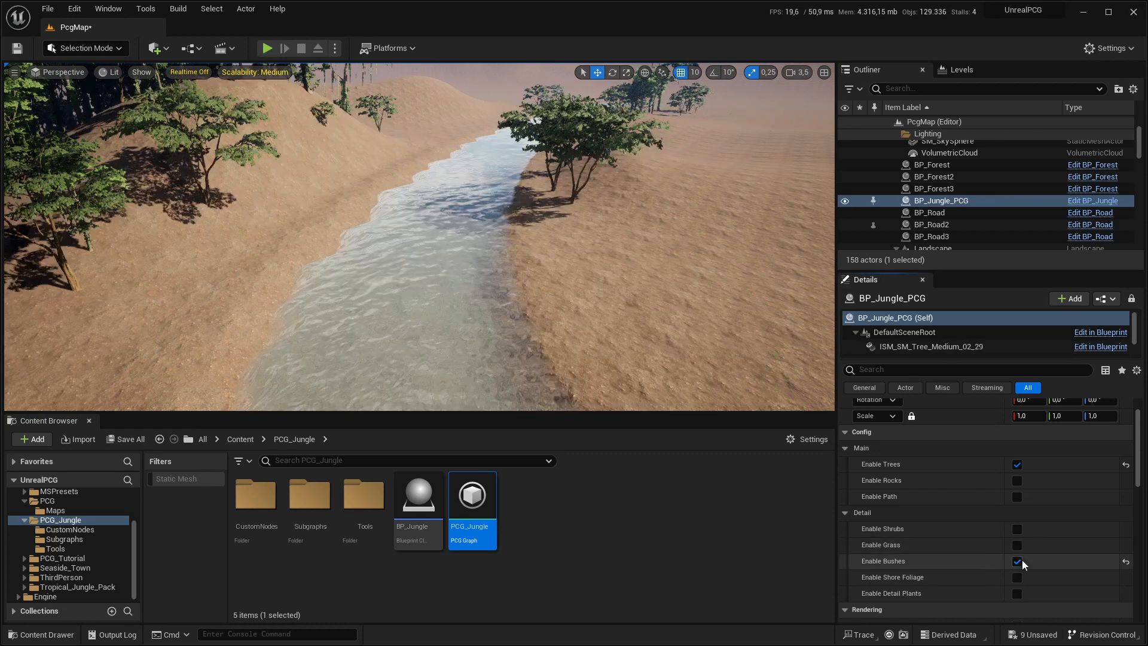
pyautogui.click(1017, 561)
pyautogui.click(1017, 577)
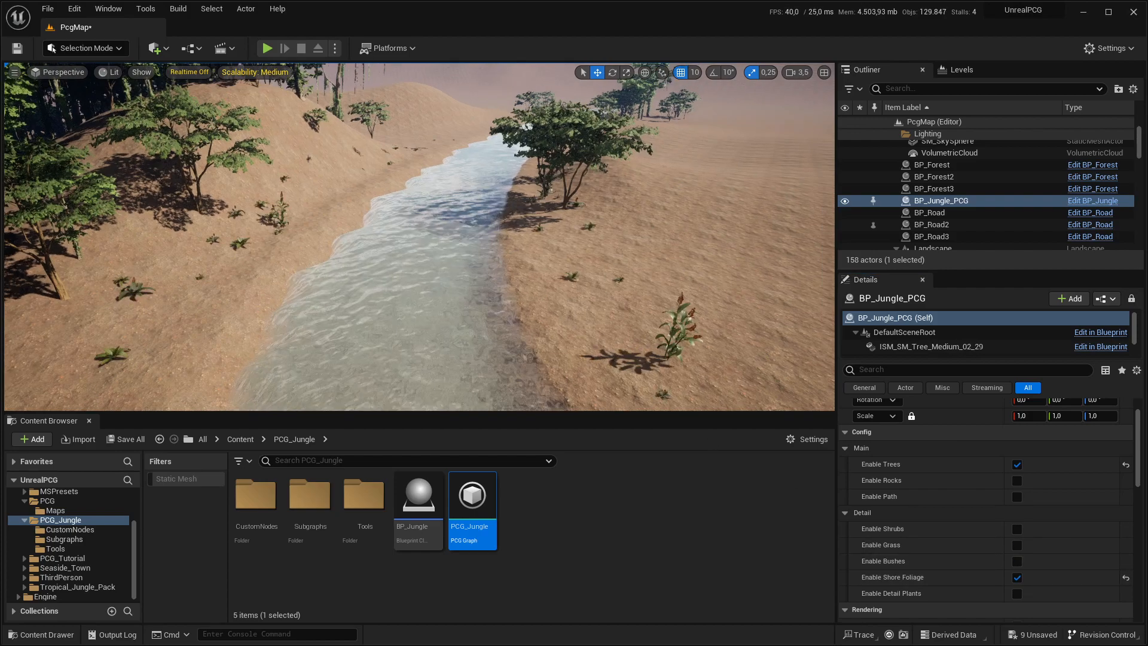
pyautogui.moveTo(628, 319)
pyautogui.mouseDown(button='right')
pyautogui.moveTo(634, 353)
pyautogui.moveTo(676, 359)
pyautogui.moveTo(640, 316)
pyautogui.mouseUp(button='right')
pyautogui.press('w')
pyautogui.scroll(-1, 640, 315)
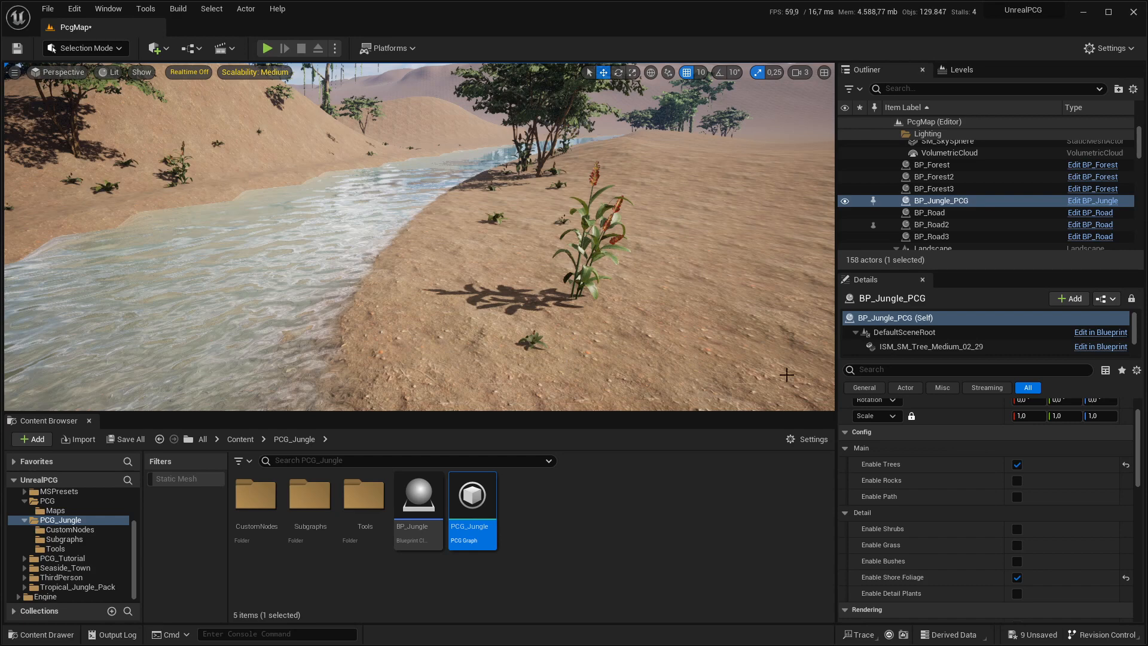
# Turn off Enable Shore Foliage and Enable Trees on BP_Jungle_PCG, and turn on Enable Rocks
pyautogui.click(1017, 577)
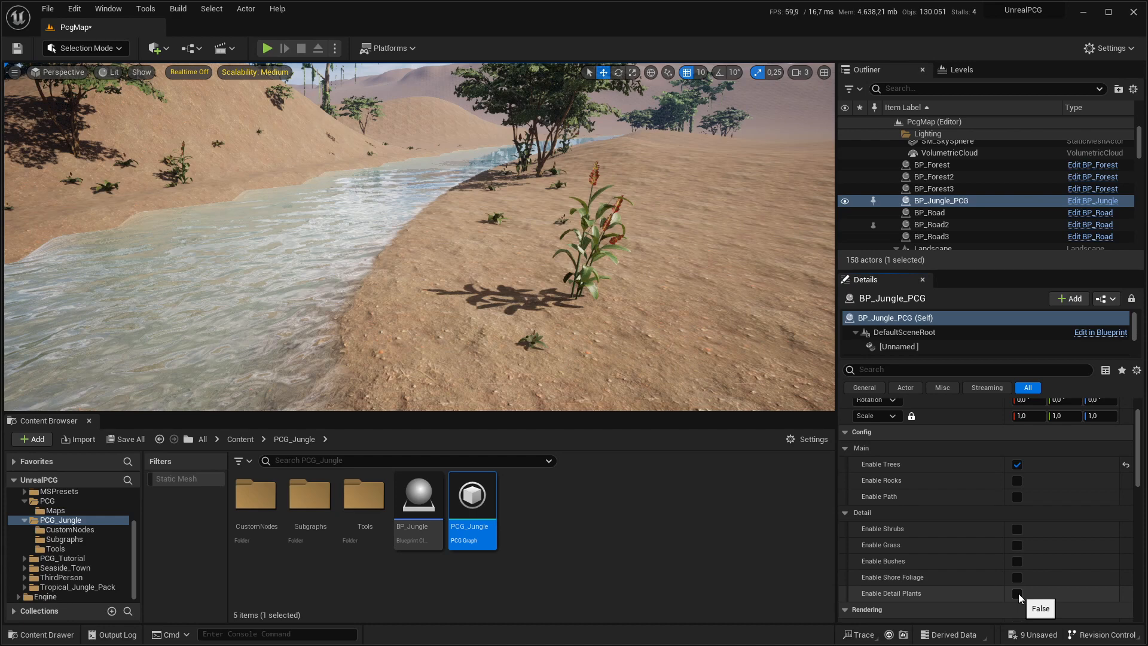
pyautogui.click(1017, 481)
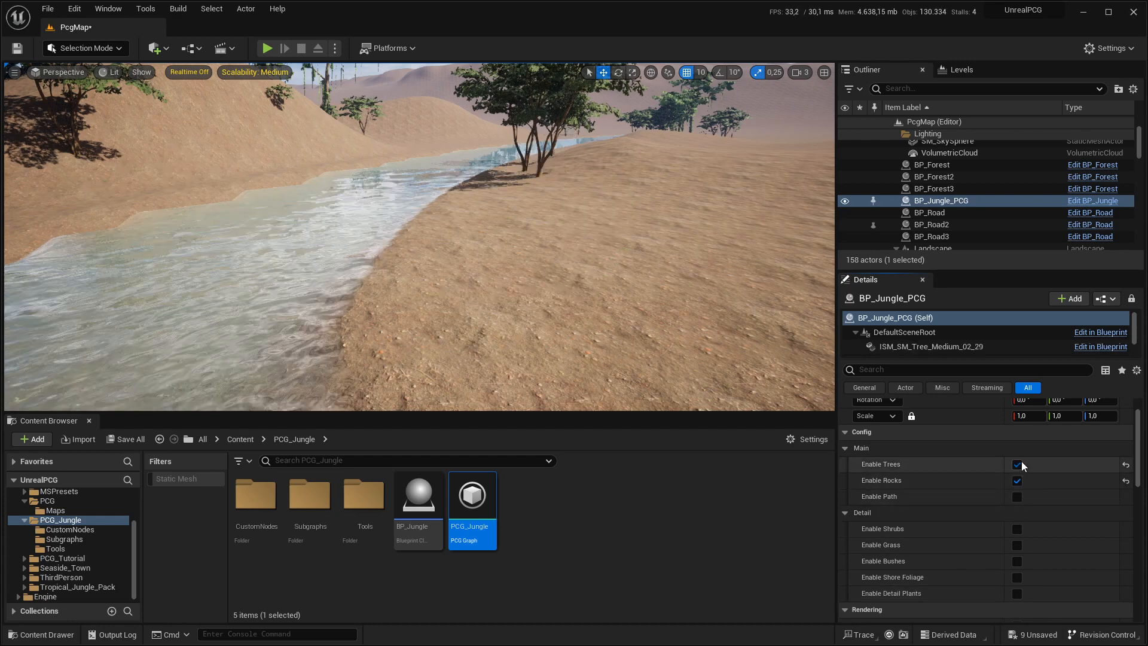
pyautogui.click(1017, 465)
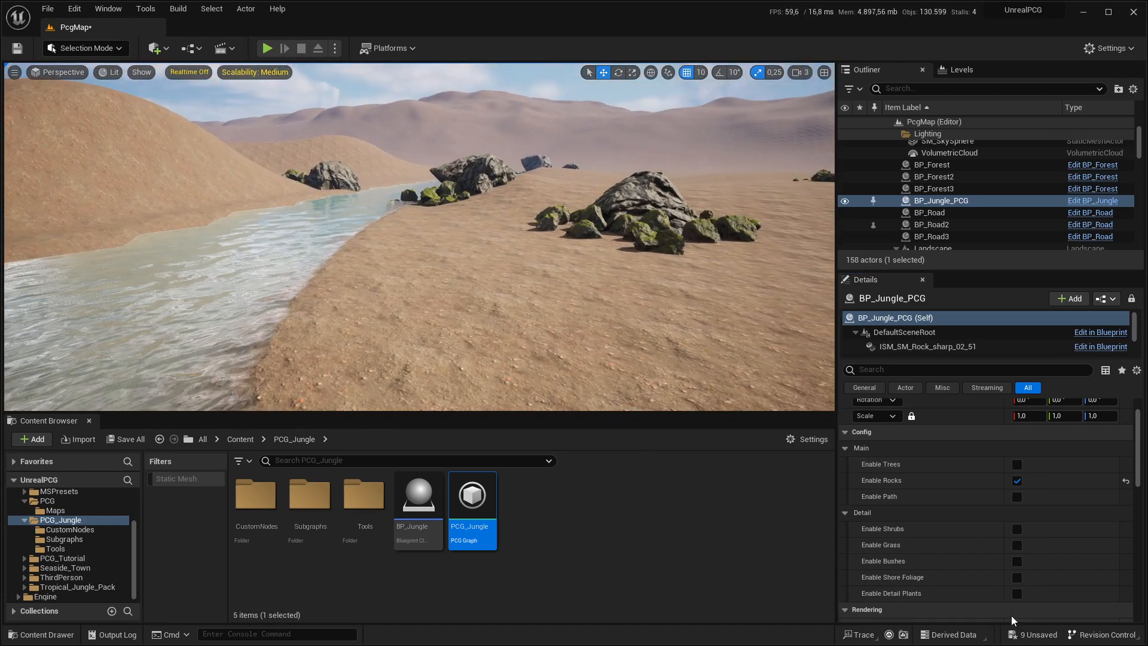
# Turn on Enable Detail Plants and view the plants on the rock formations near the river up close
pyautogui.click(1017, 594)
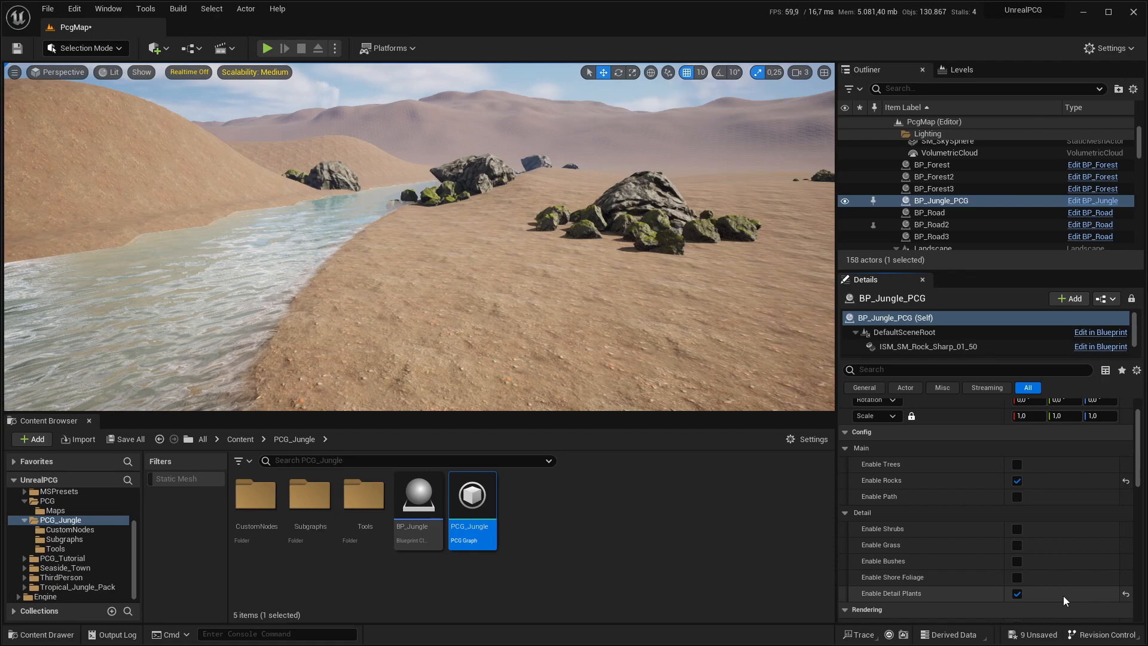
pyautogui.moveTo(718, 297); pyautogui.dragTo(768, 281, button='right')
pyautogui.press('w')
pyautogui.scroll(-1, 614, 316)
pyautogui.moveTo(615, 316)
pyautogui.mouseDown(button='right')
pyautogui.moveTo(559, 328)
pyautogui.moveTo(614, 316)
pyautogui.mouseUp(button='right')
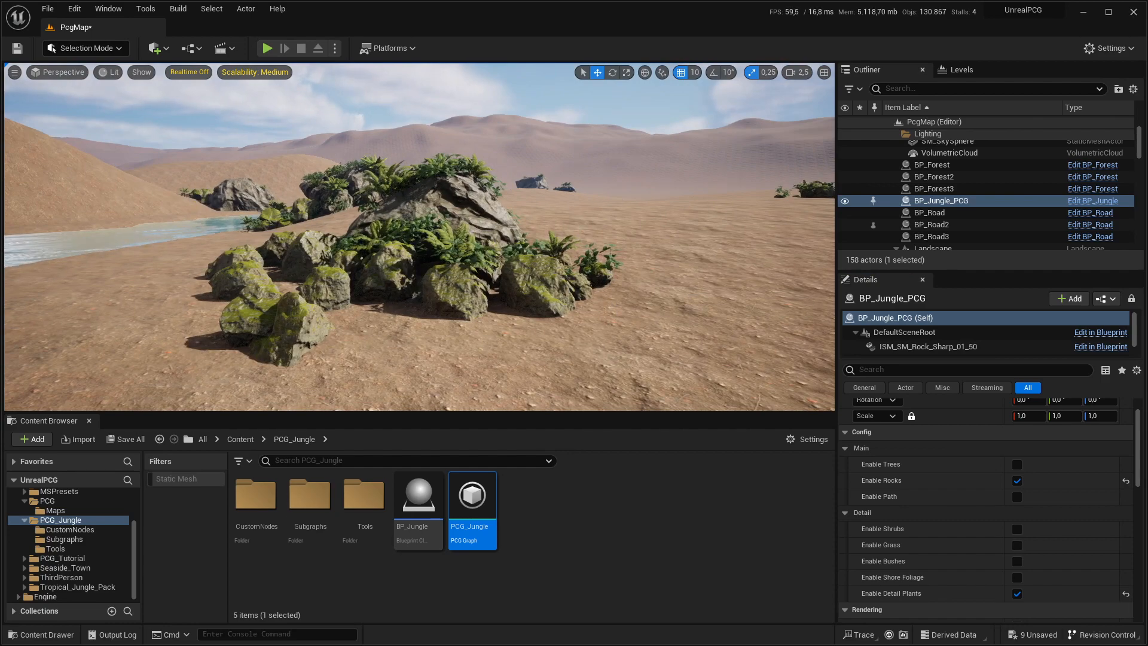
pyautogui.press('d')
pyautogui.moveTo(614, 316); pyautogui.dragTo(574, 359, button='right')
pyautogui.press('w')
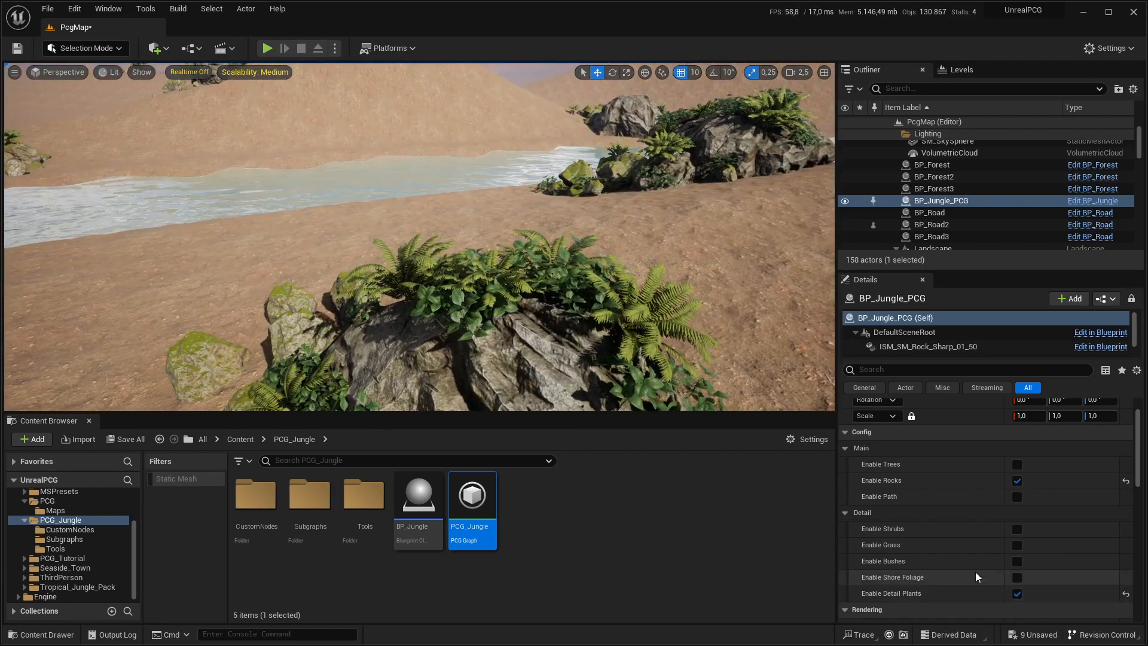
# Turn on Enable Path and view the path with its fallen trees, stones and debris up close
pyautogui.click(1017, 497)
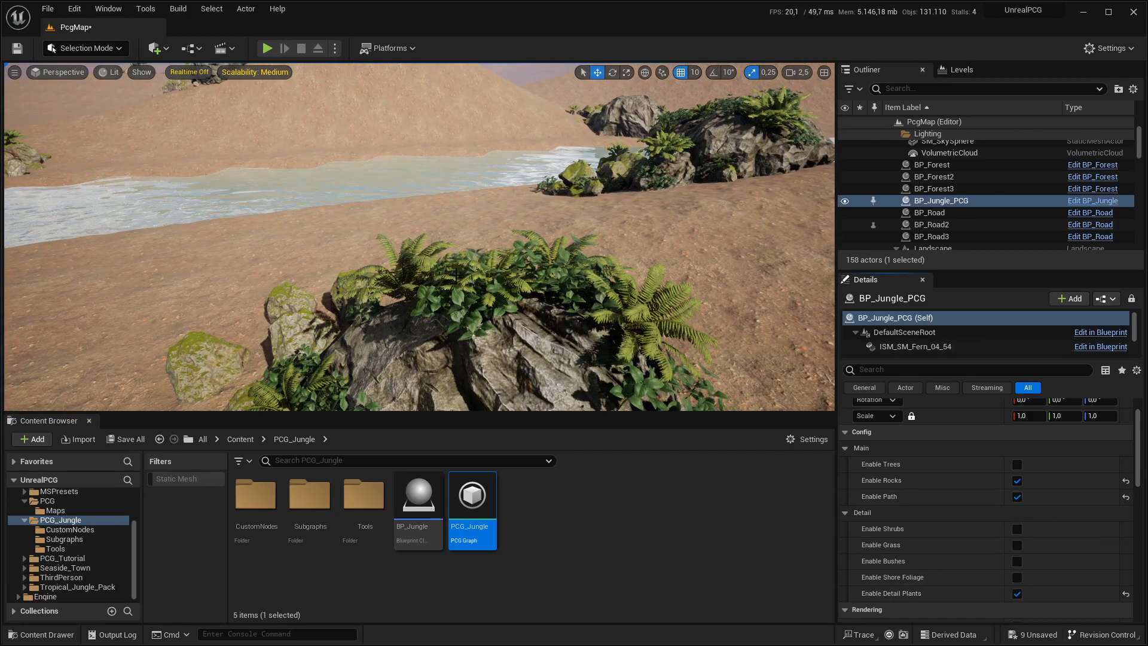
pyautogui.rightClick(444, 227)
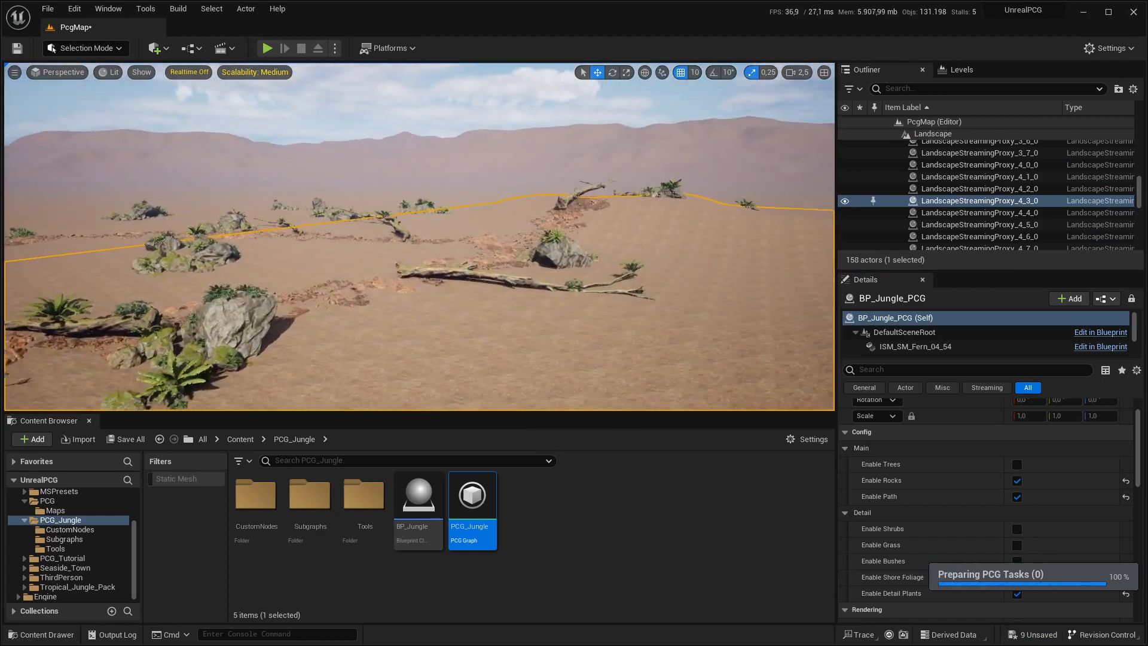
pyautogui.moveTo(540, 271); pyautogui.dragTo(500, 323, button='right')
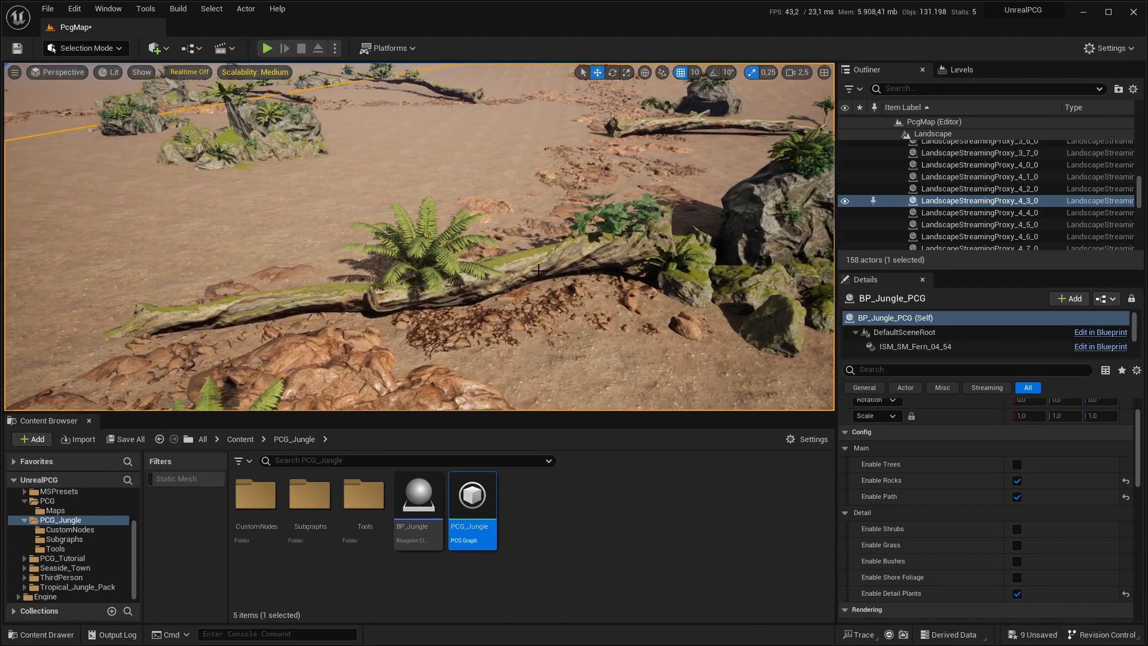
pyautogui.moveTo(695, 189); pyautogui.dragTo(719, 178, button='right')
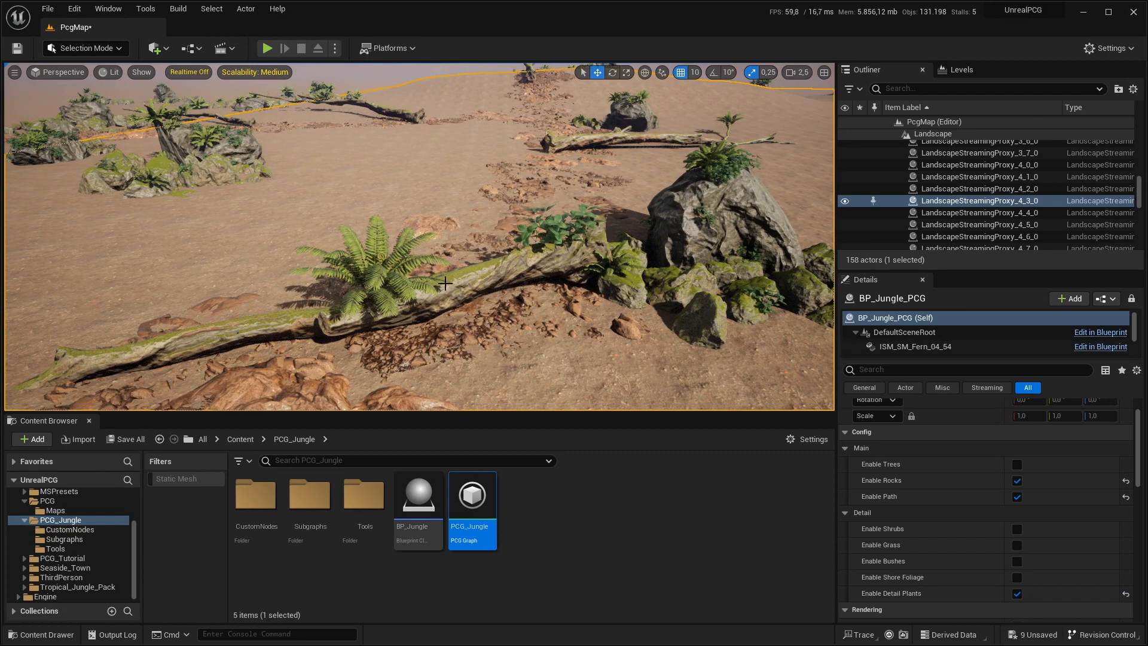
# Turn off Enable Detail Plants, Enable Path and Enable Rocks on BP_Jungle_PCG
pyautogui.click(1017, 594)
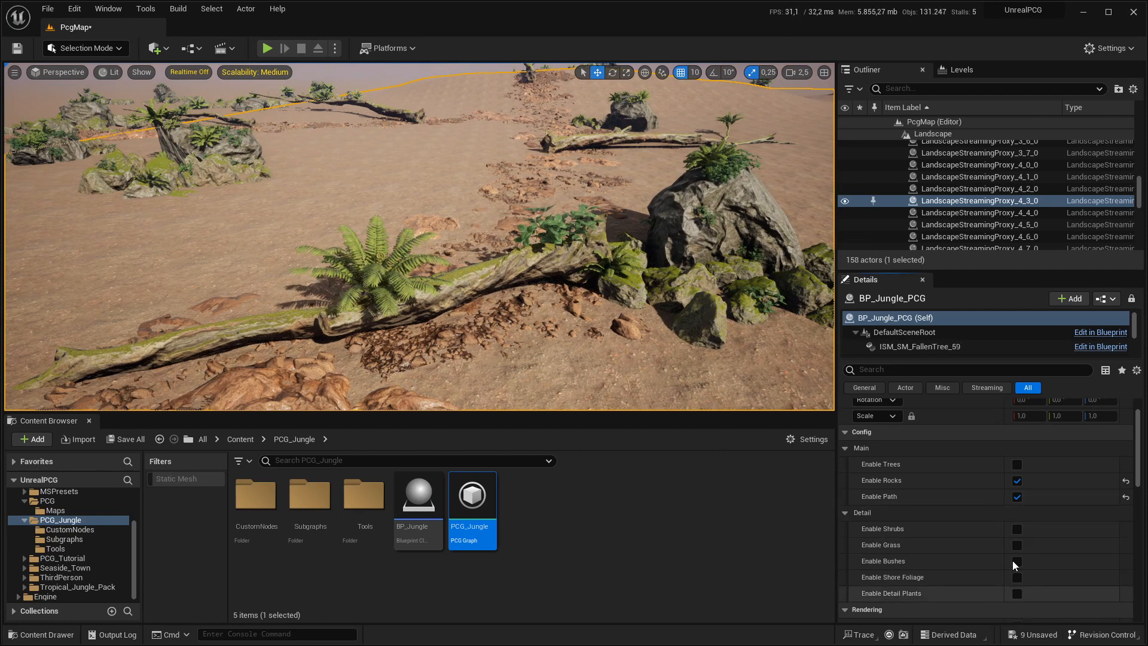
pyautogui.click(1017, 497)
pyautogui.click(1017, 480)
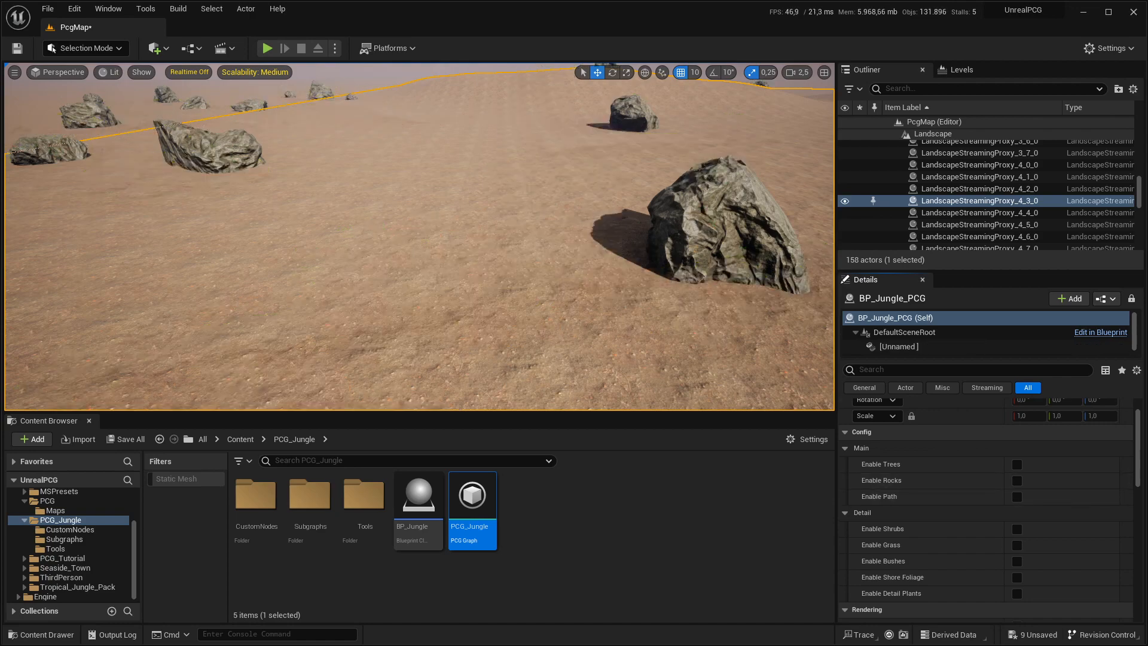
# Place the PCG_Jungle graph window below the level viewport and widen it to the viewport's width
pyautogui.moveTo(1034, 220); pyautogui.dragTo(295, 328)
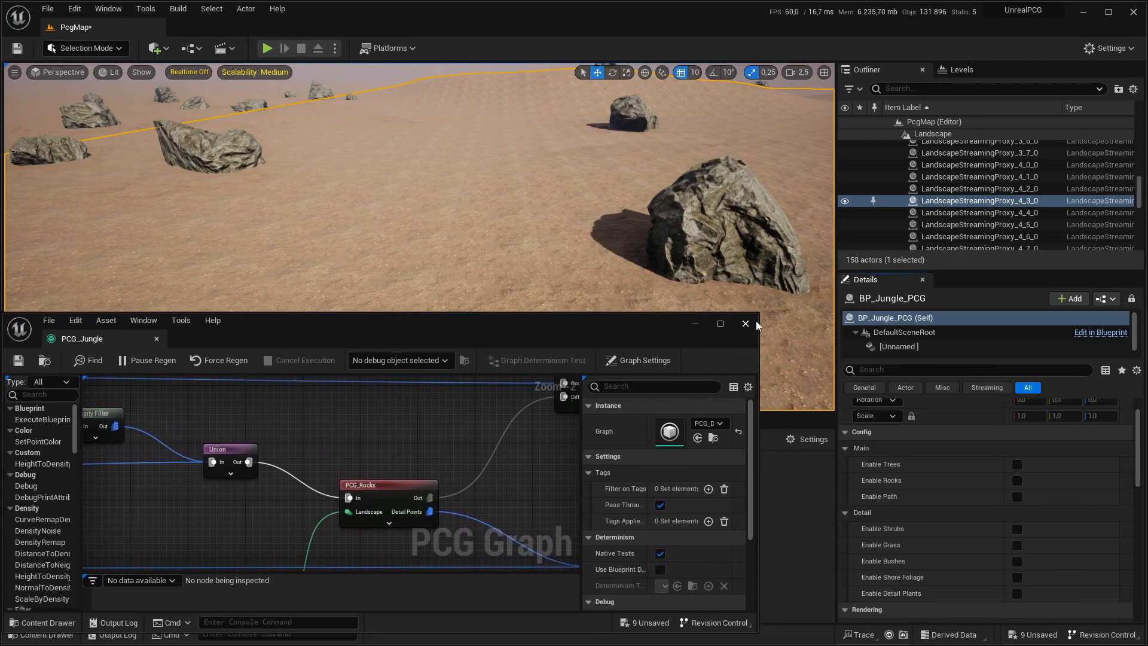
pyautogui.moveTo(761, 313); pyautogui.dragTo(831, 321)
pyautogui.scroll(-3, 344, 498)
pyautogui.moveTo(347, 463); pyautogui.dragTo(501, 448, button='right')
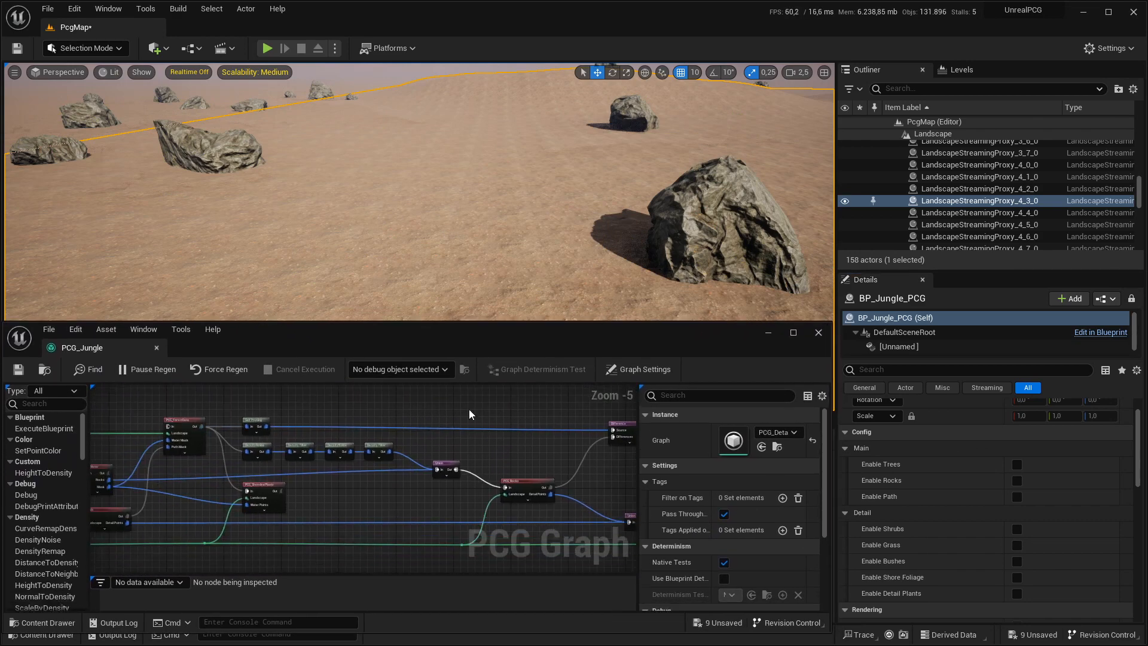
pyautogui.click(438, 424)
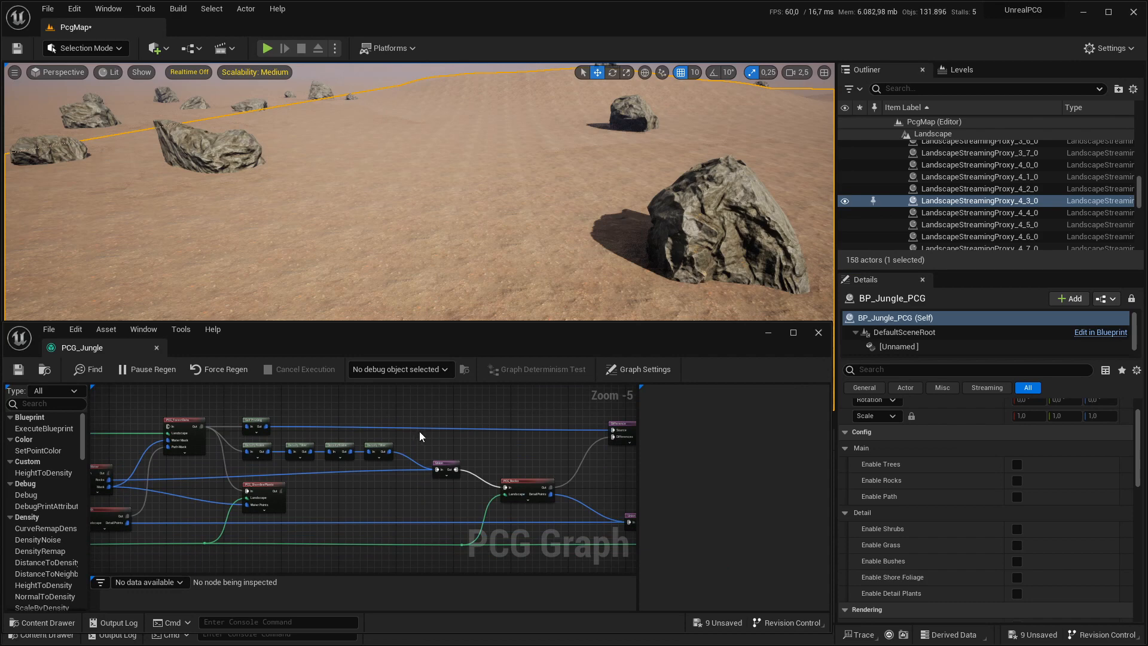
# Locate the PCG_Path node below PCG_Water in the PCG_Jungle graph and open its subgraph
pyautogui.scroll(-2, 392, 451)
pyautogui.moveTo(359, 458); pyautogui.dragTo(499, 484, button='right')
pyautogui.scroll(4, 317, 469)
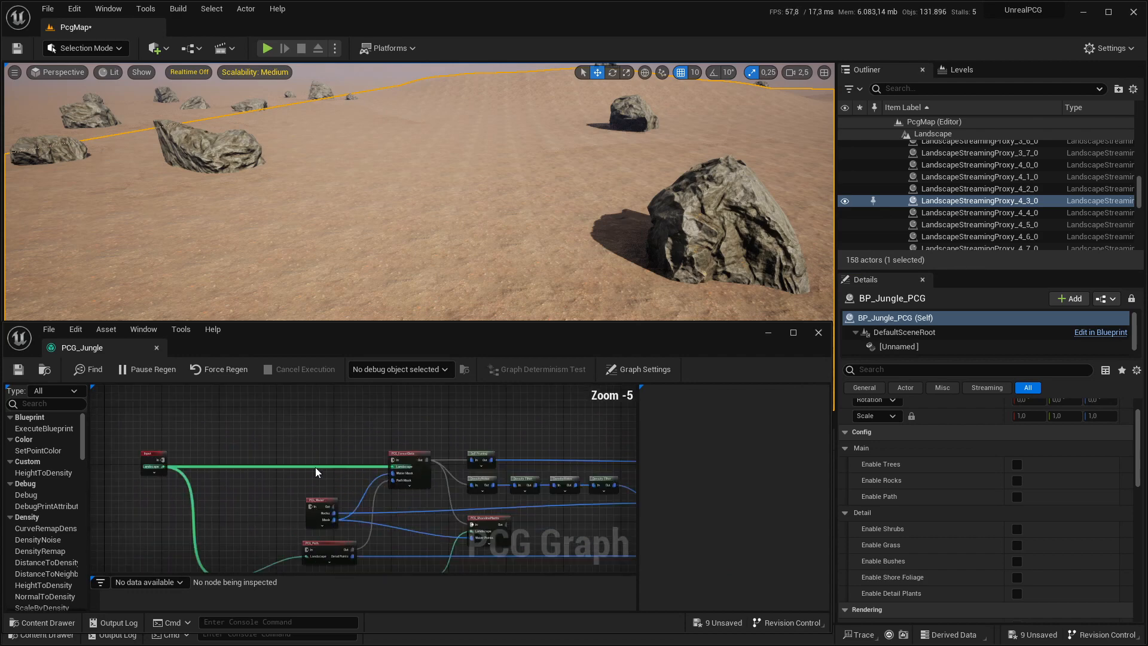
pyautogui.moveTo(328, 483); pyautogui.dragTo(277, 473, button='right')
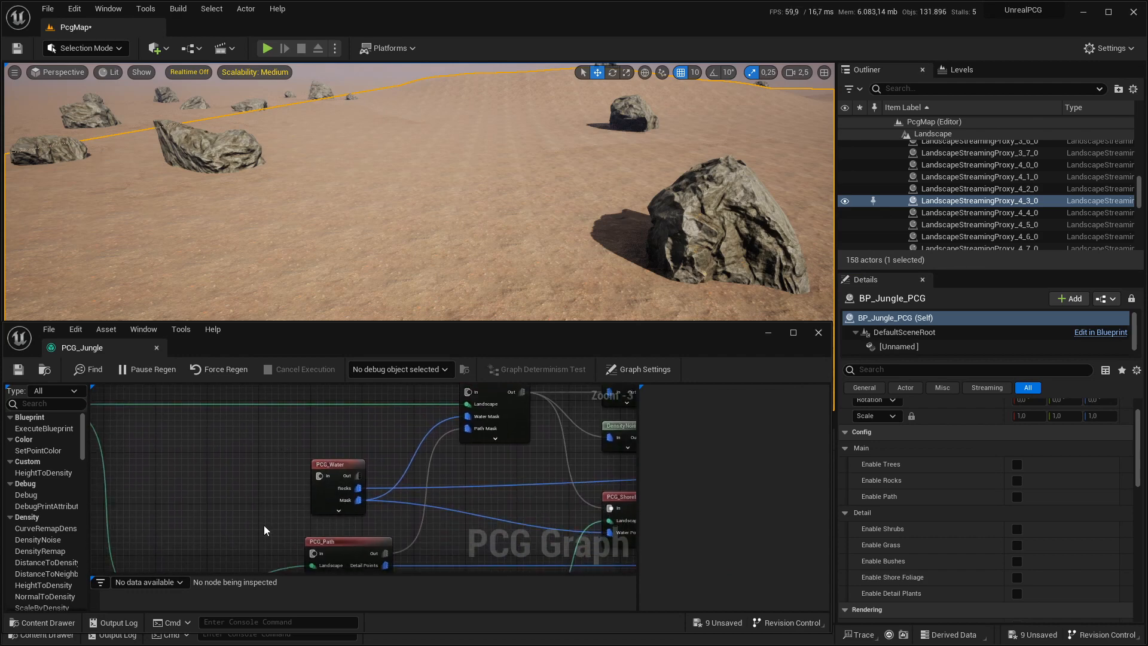
pyautogui.moveTo(272, 525); pyautogui.dragTo(264, 487, button='right')
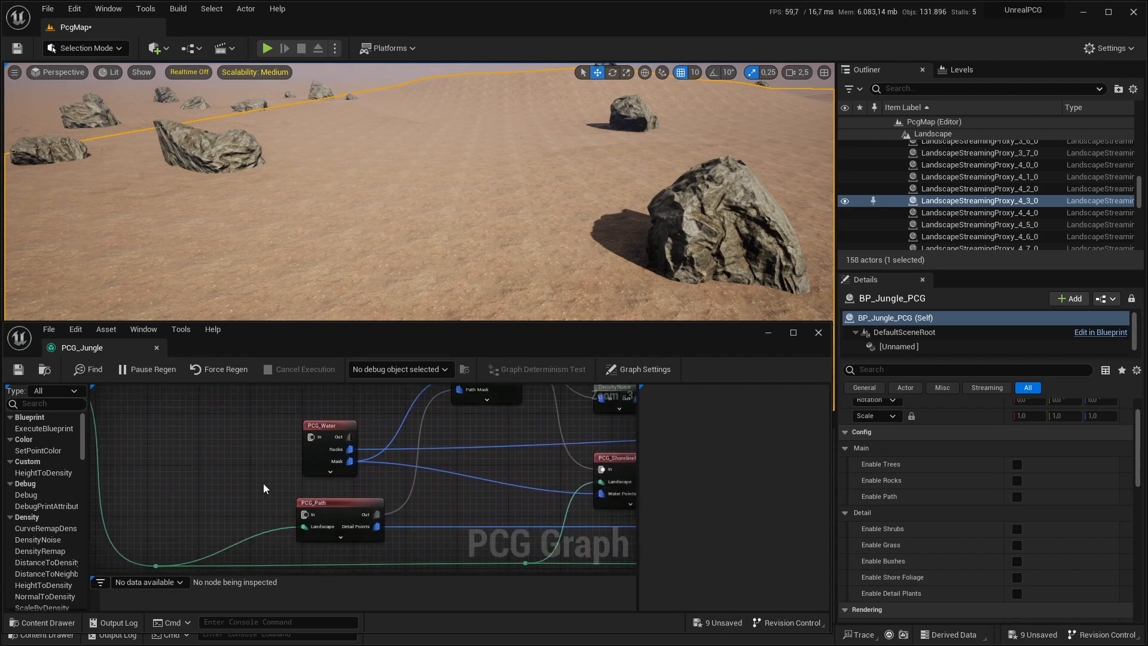
pyautogui.doubleClick(329, 507)
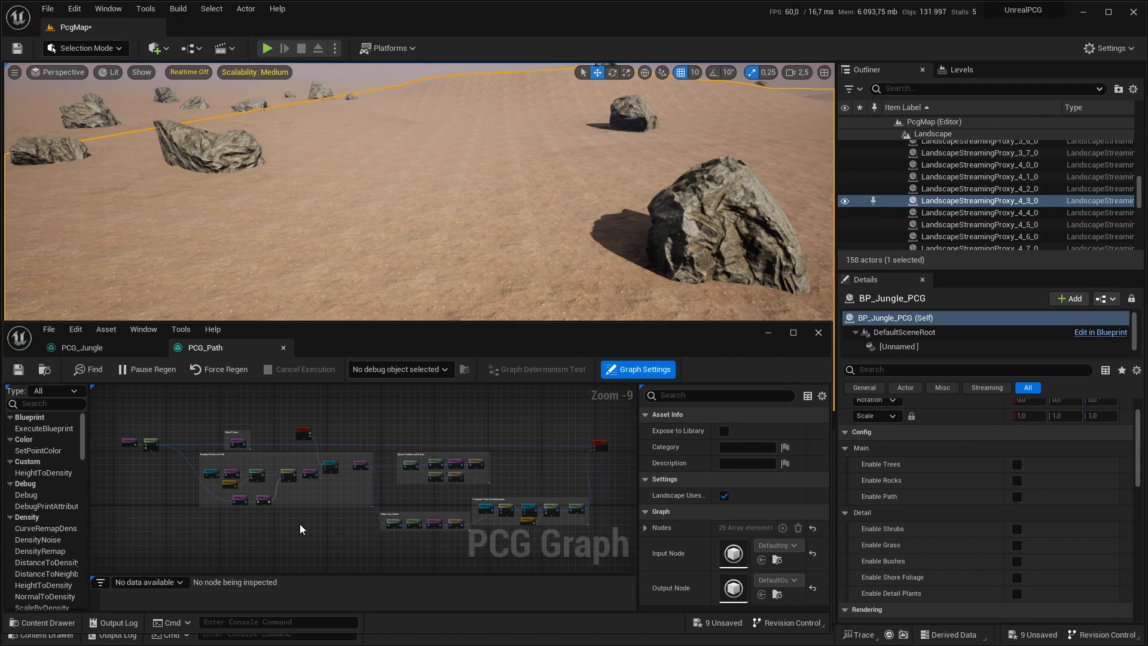
# Examine the start of the PCG_Path graph and select the Get Spline Data and Spline Sampler nodes
pyautogui.scroll(5, 300, 524)
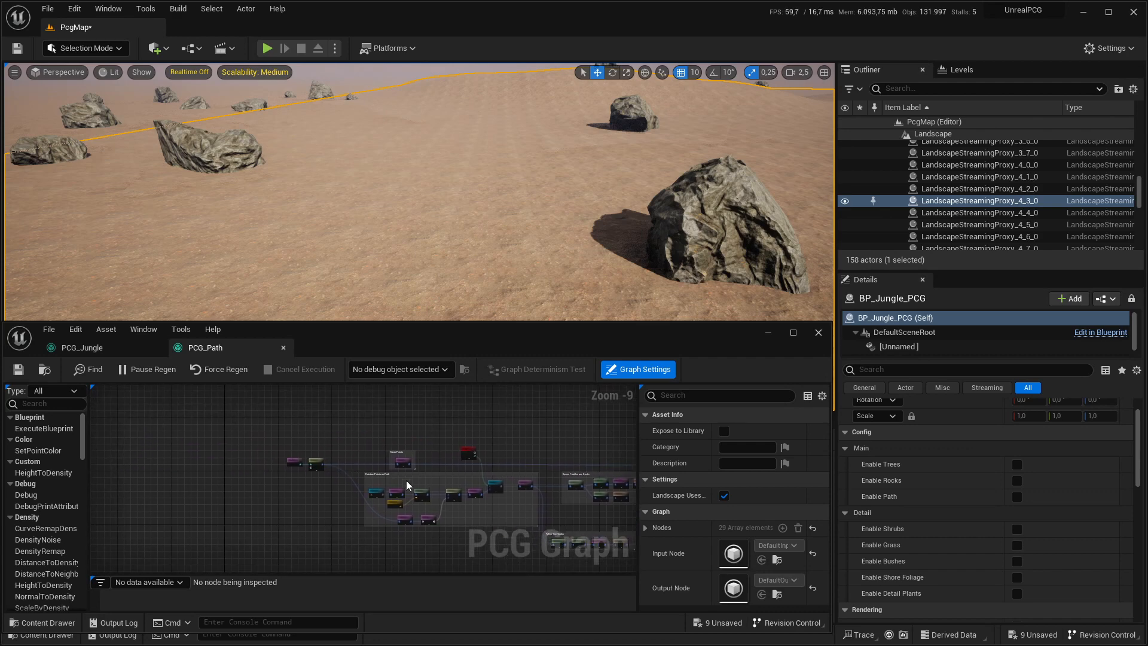
pyautogui.moveTo(225, 494); pyautogui.dragTo(394, 498, button='right')
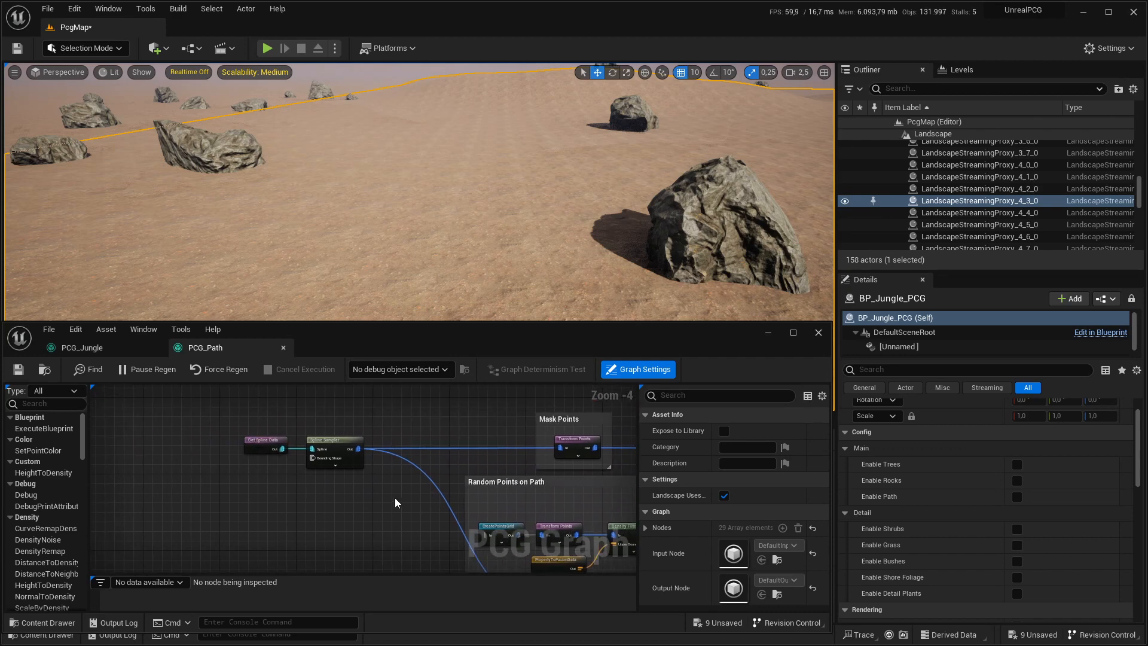
pyautogui.scroll(2, 332, 481)
pyautogui.moveTo(193, 393); pyautogui.dragTo(390, 498)
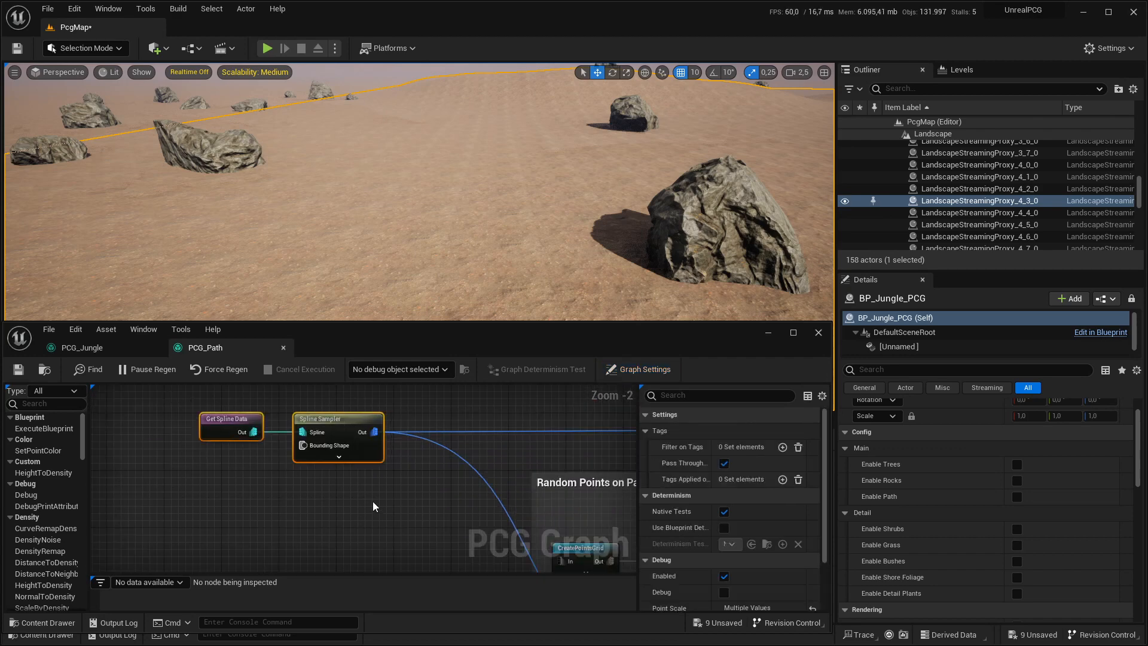
# Examine the Random Points on Path group and select its Density Filter and PropertyToParamData nodes
pyautogui.moveTo(414, 517); pyautogui.dragTo(183, 449, button='right')
pyautogui.scroll(-2, 183, 449)
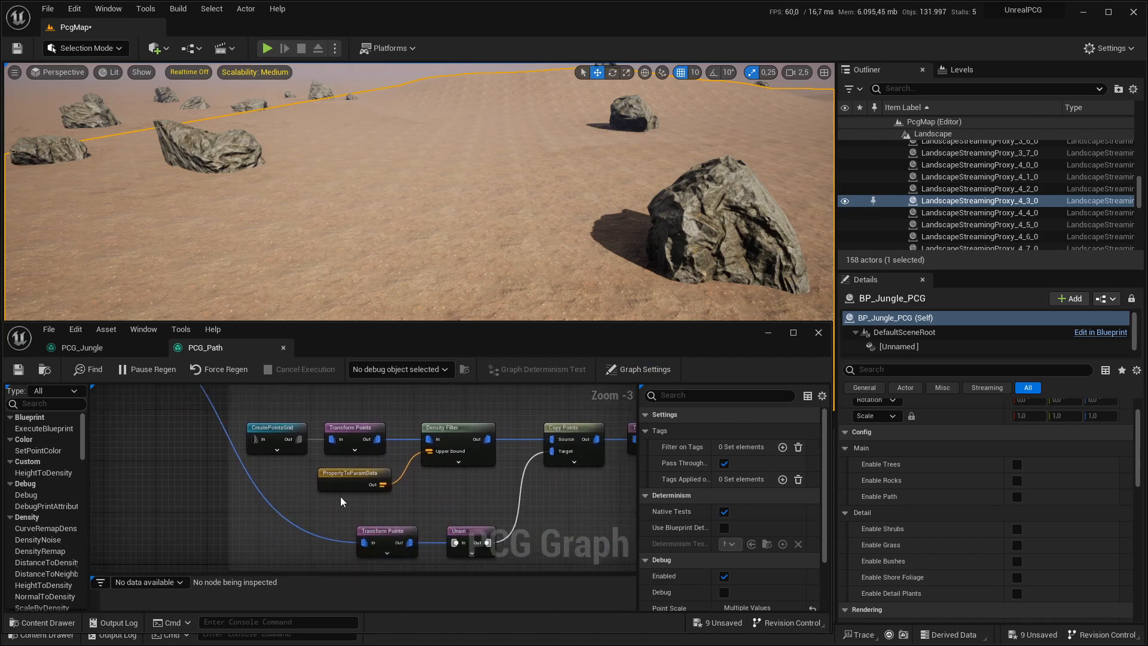
pyautogui.moveTo(429, 508); pyautogui.dragTo(464, 487, button='right')
pyautogui.scroll(1, 360, 486)
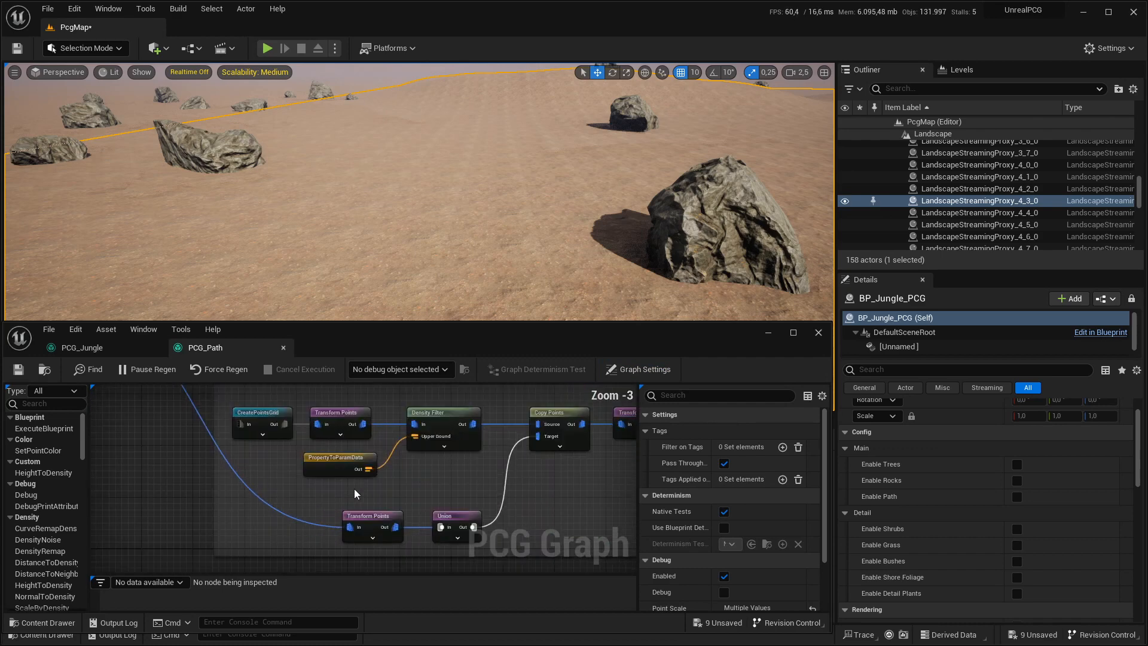
pyautogui.moveTo(352, 489); pyautogui.dragTo(451, 445)
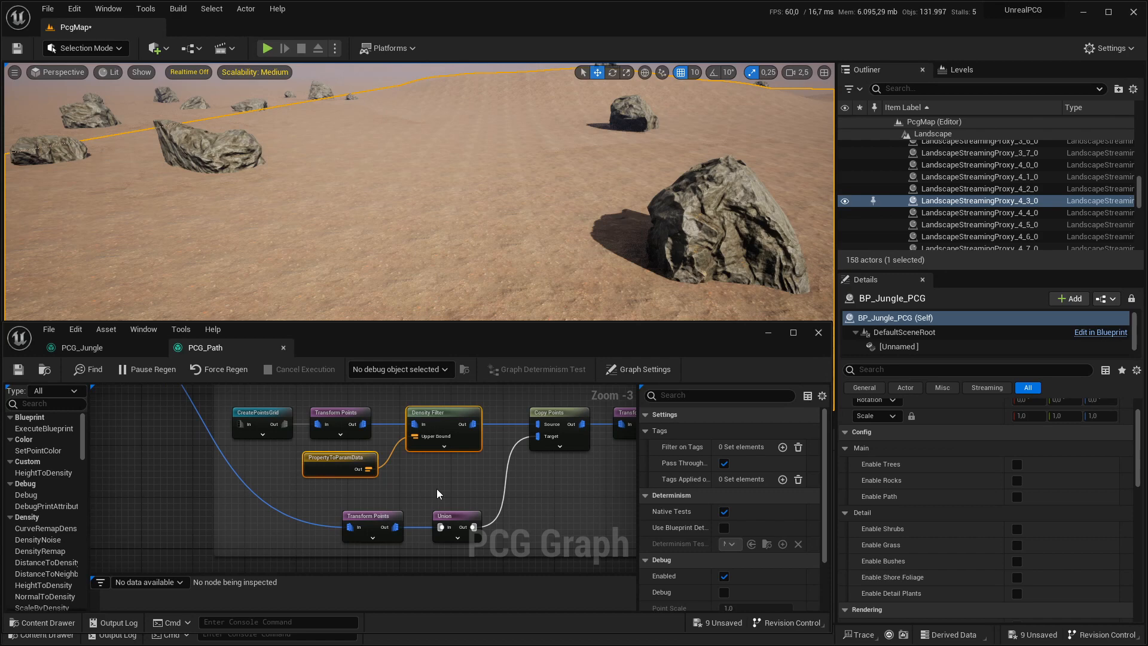
# Inspect the lower Transform Points and Union nodes, the CreatePointsGrid node, and the Transform Points node that follows the grid
pyautogui.moveTo(425, 484); pyautogui.dragTo(390, 460, button='right')
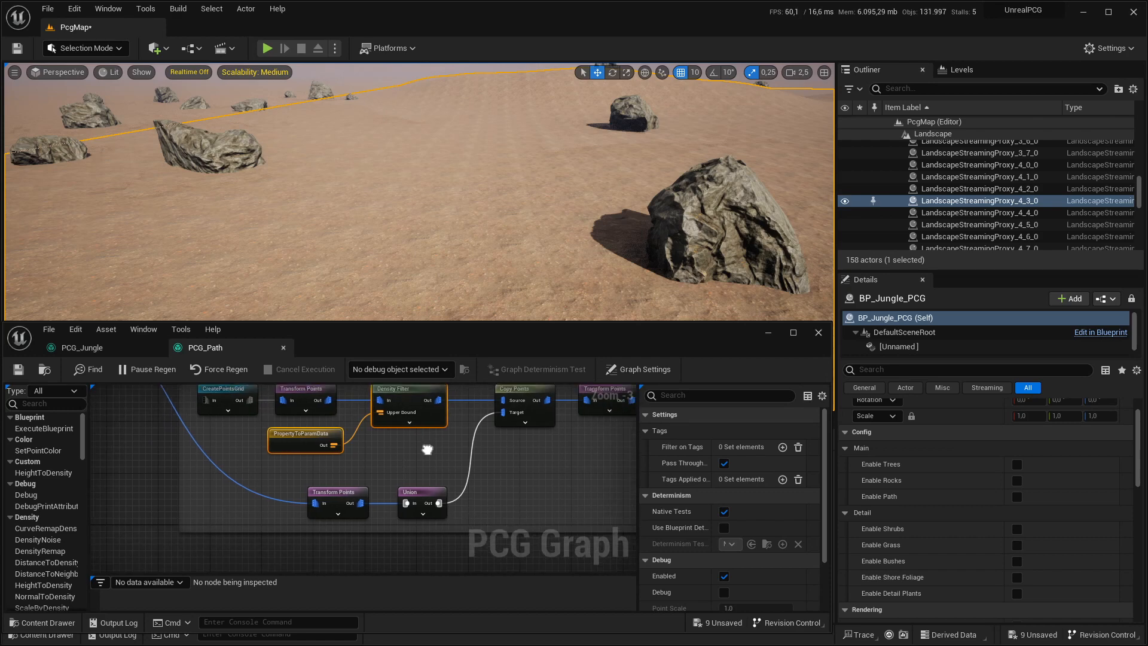
pyautogui.moveTo(331, 482); pyautogui.dragTo(425, 509)
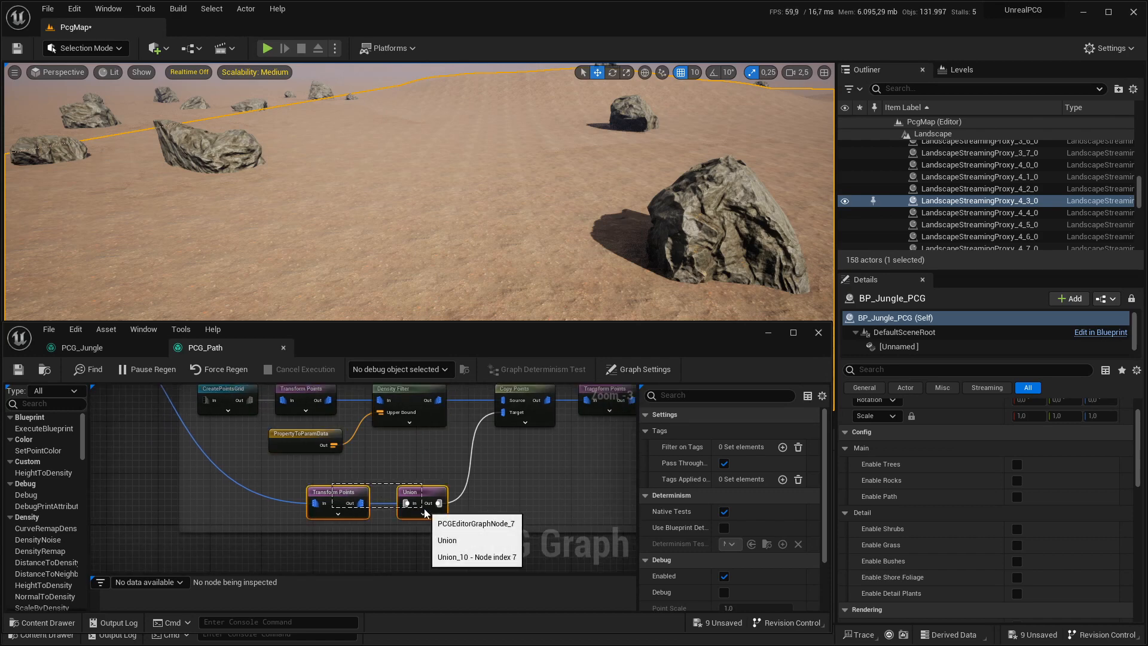
pyautogui.moveTo(413, 454); pyautogui.dragTo(417, 506, button='right')
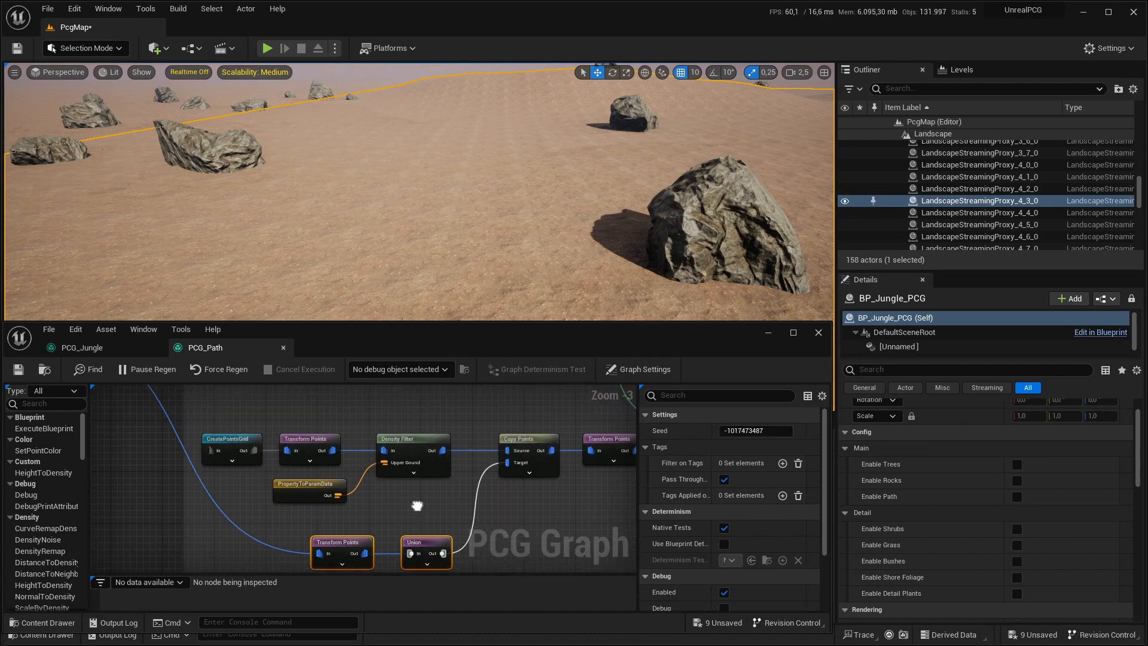
pyautogui.click(237, 444)
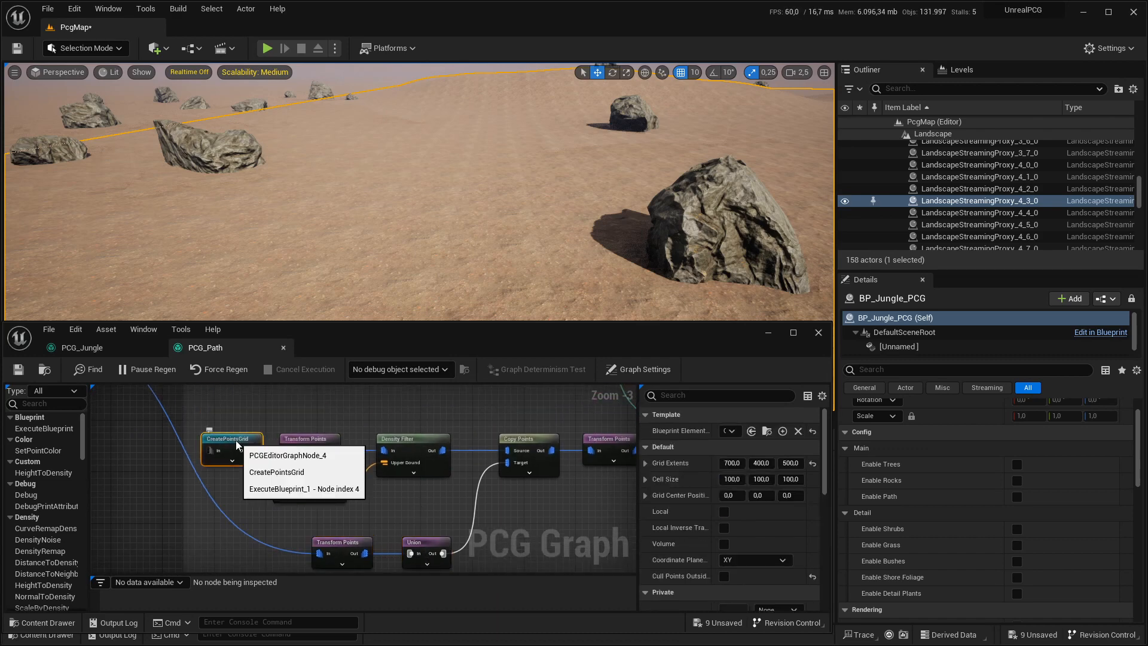
pyautogui.click(309, 449)
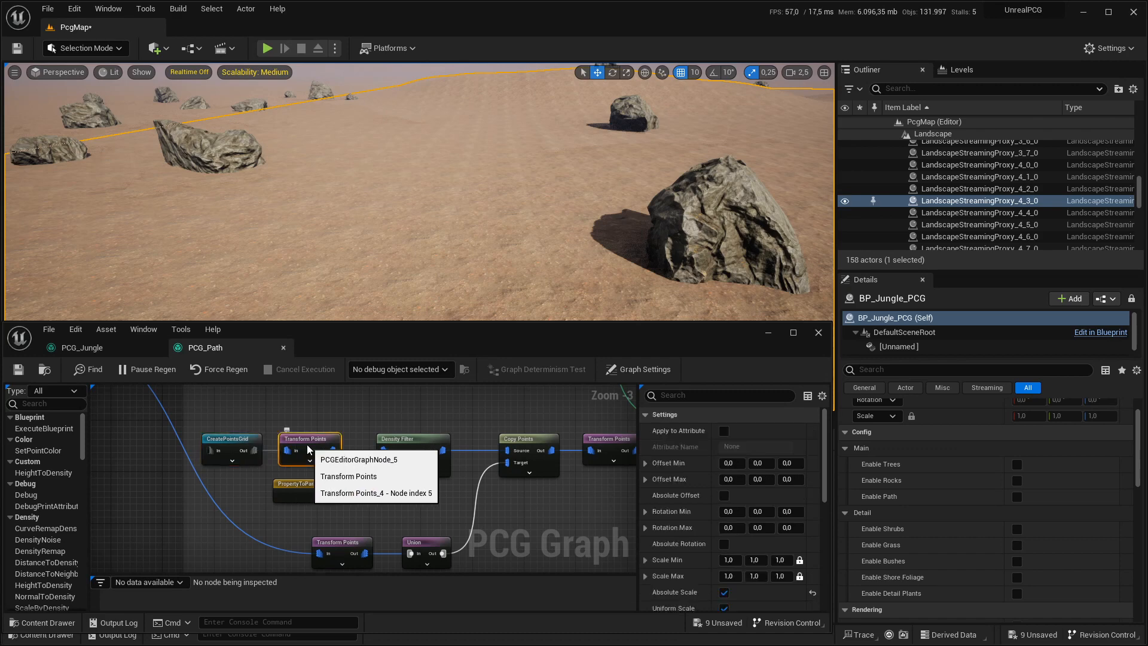
# Enable debug display on the Copy Points node, turn on Enable Path for BP_Jungle_PCG, and view the debug points along the path
pyautogui.click(519, 445)
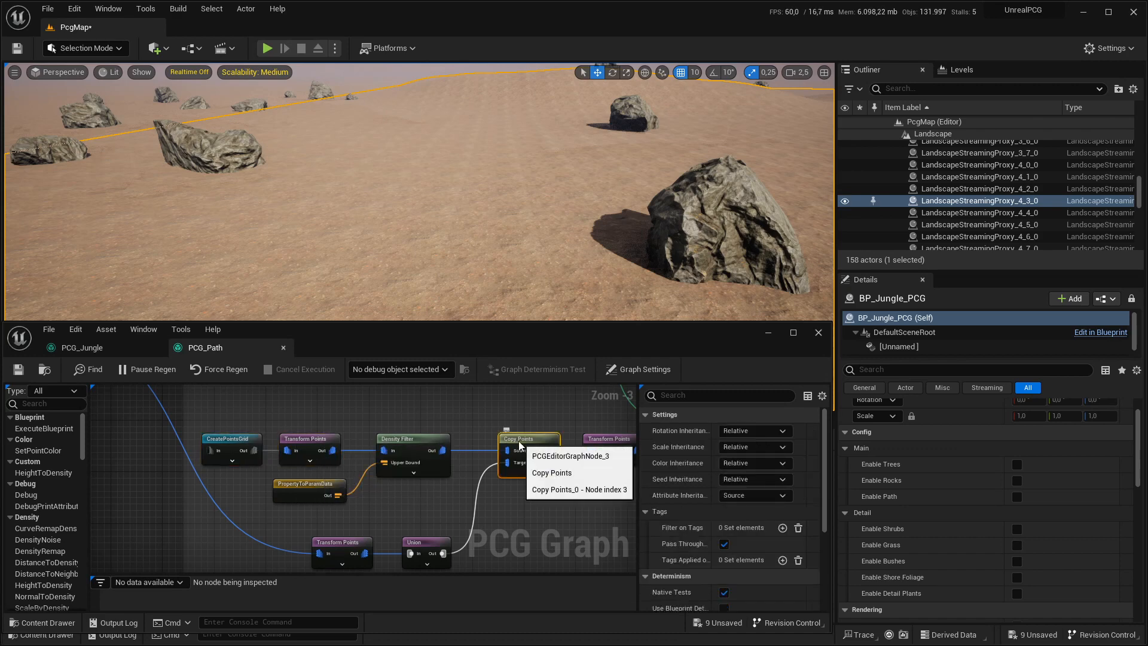
pyautogui.press('d')
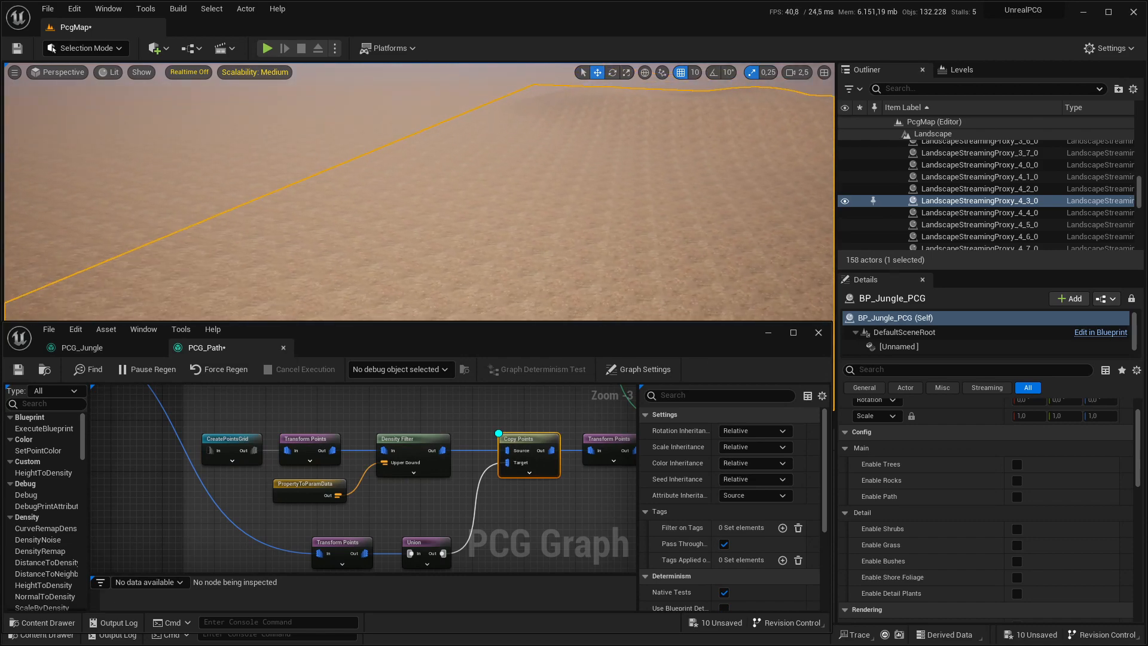
pyautogui.click(1017, 497)
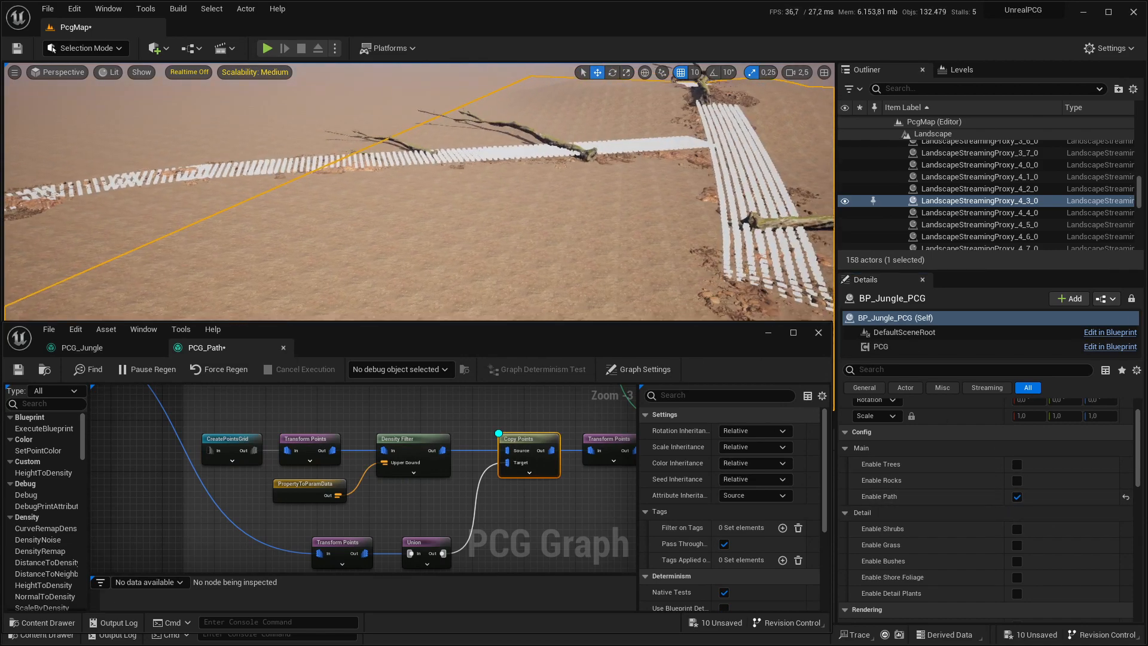
pyautogui.moveTo(547, 187); pyautogui.dragTo(574, 210, button='right')
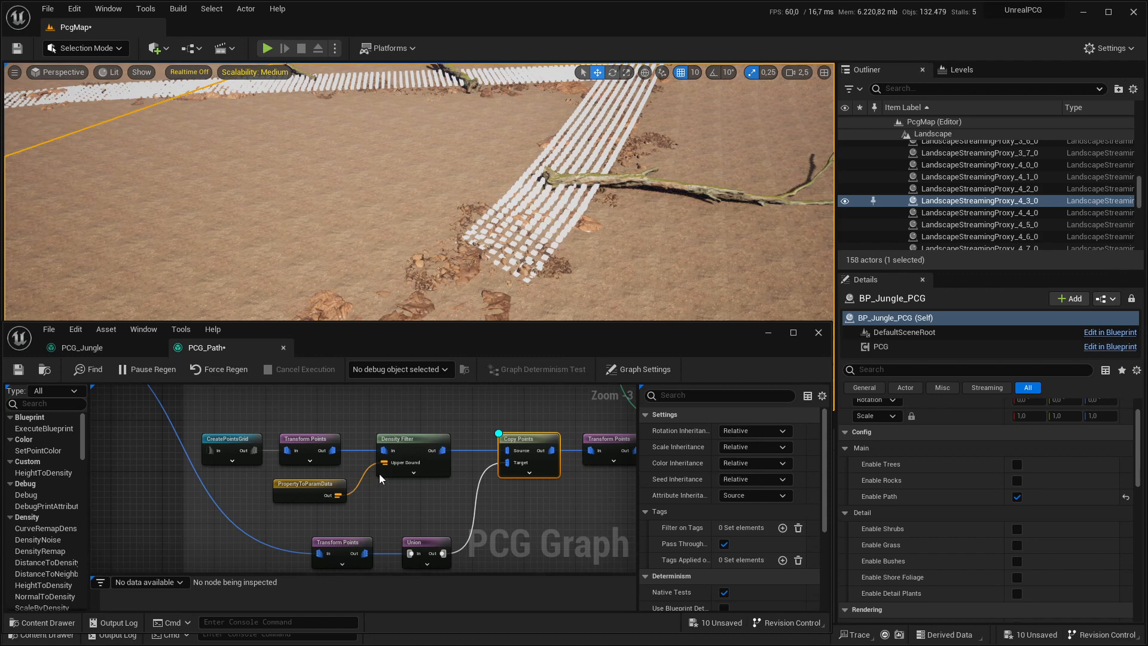
pyautogui.click(632, 181)
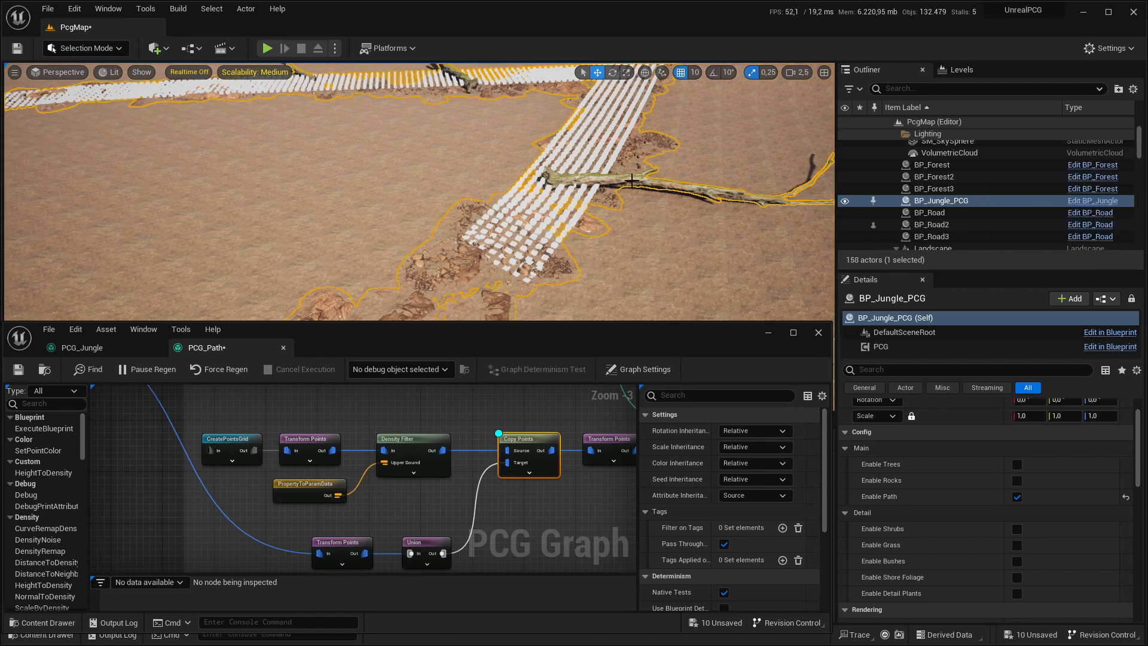
# Open the BP_Jungle construction script and examine how the Enable Trees Select node feeds the Tree Density variable
pyautogui.hotkey('ctrl', 'e')
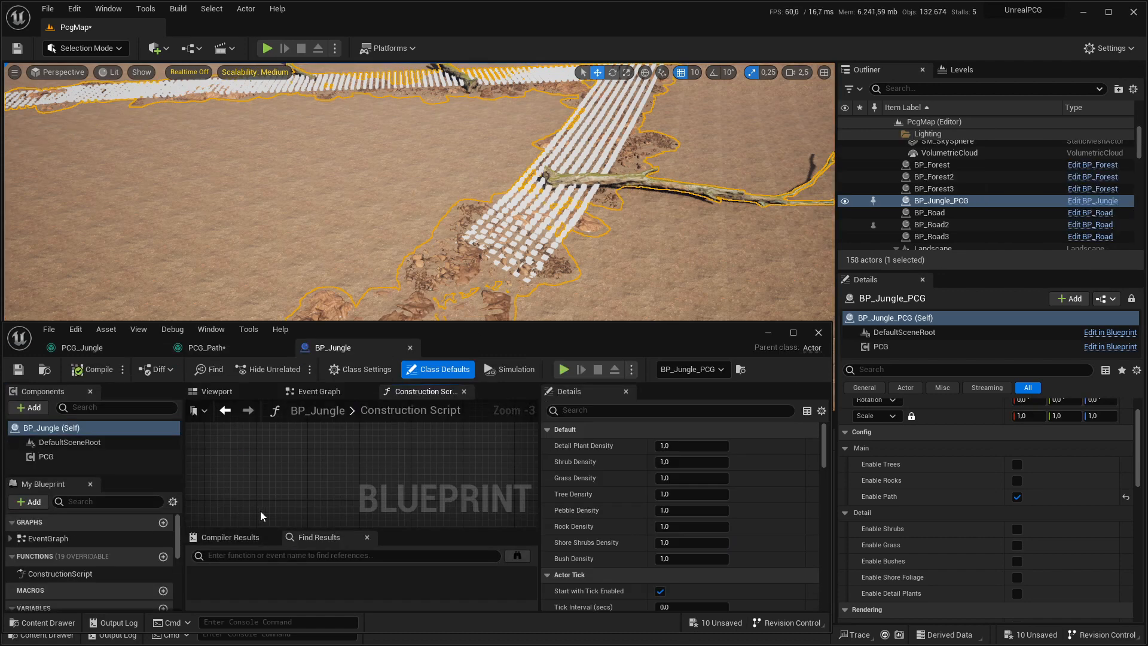
pyautogui.moveTo(470, 322); pyautogui.dragTo(470, 93)
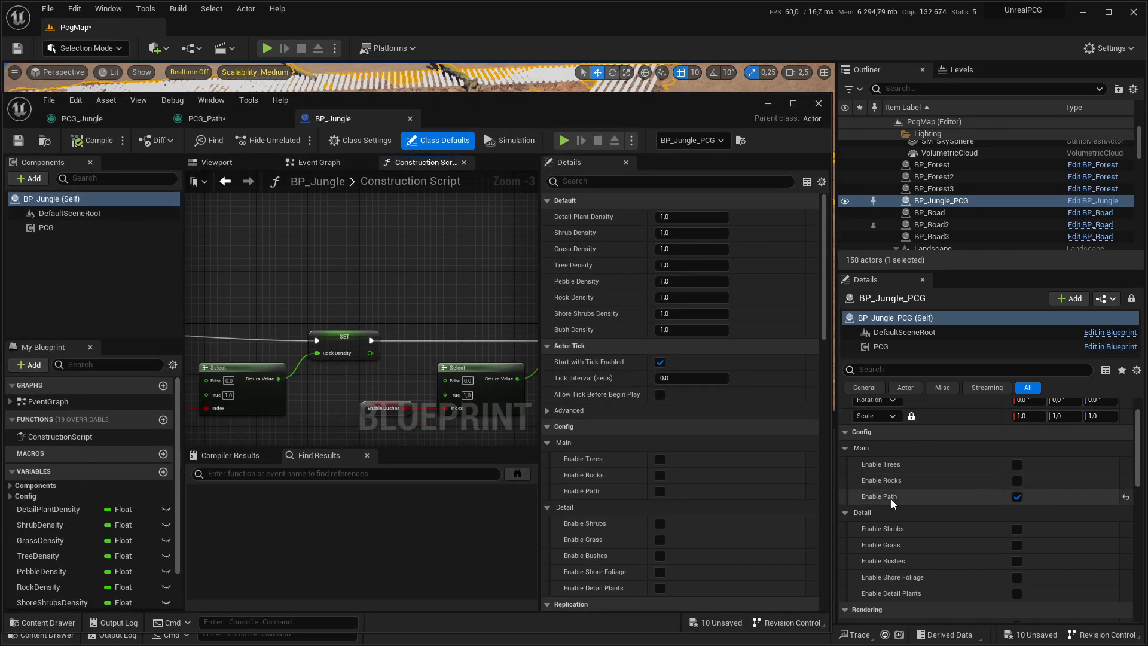
pyautogui.scroll(-2, 333, 312)
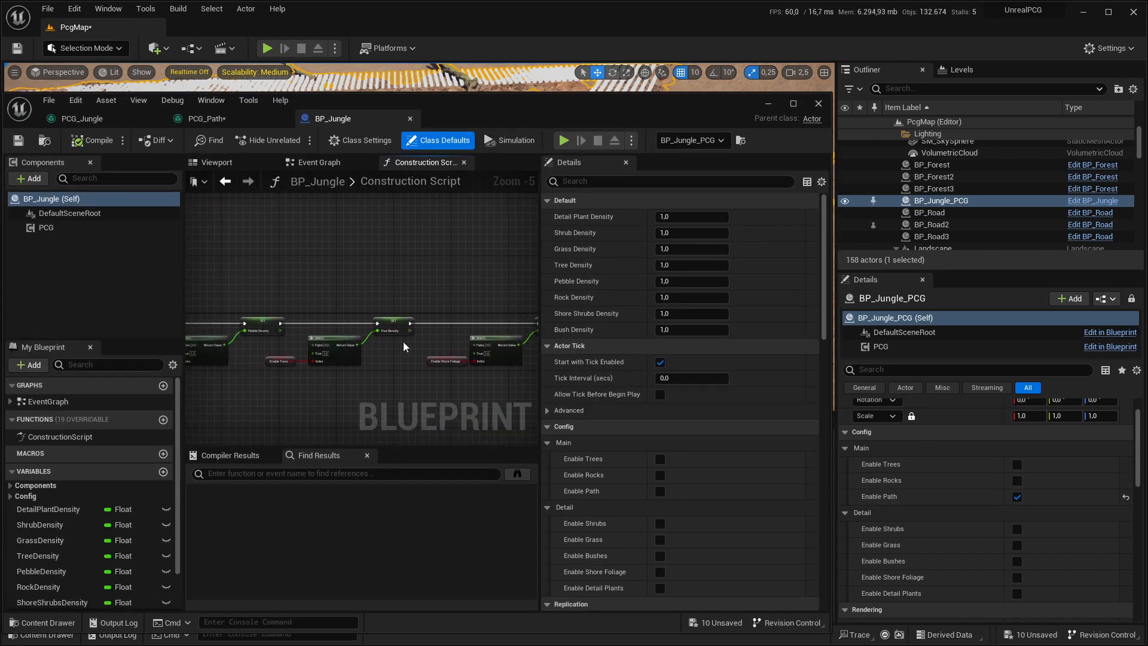
pyautogui.scroll(3, 336, 374)
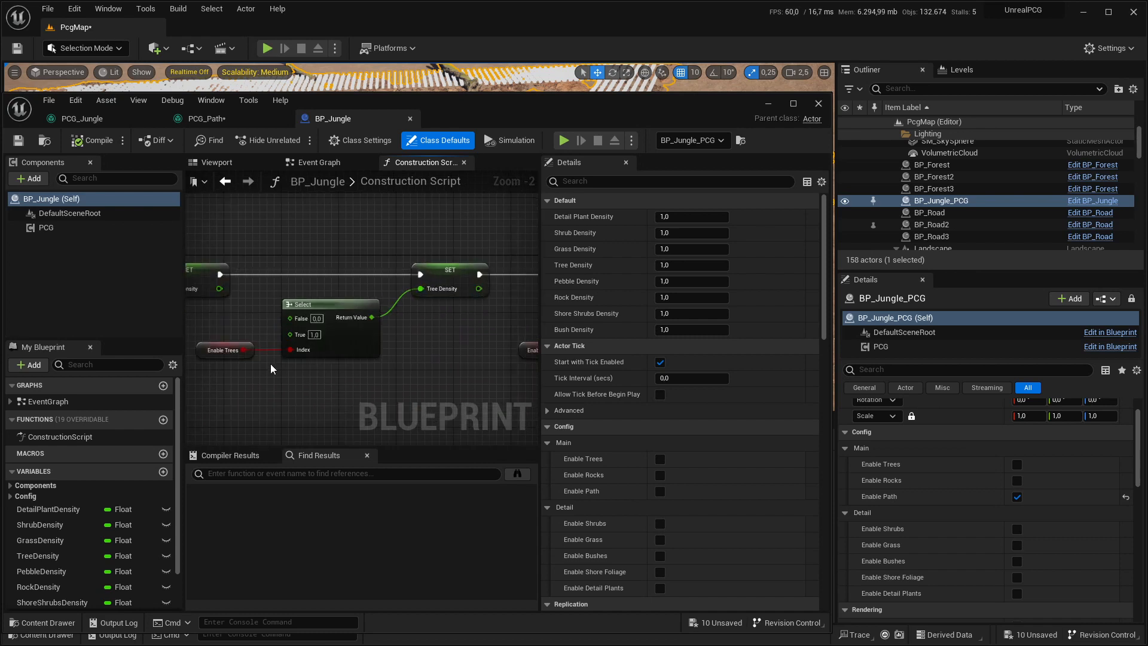
pyautogui.moveTo(232, 305); pyautogui.dragTo(364, 377)
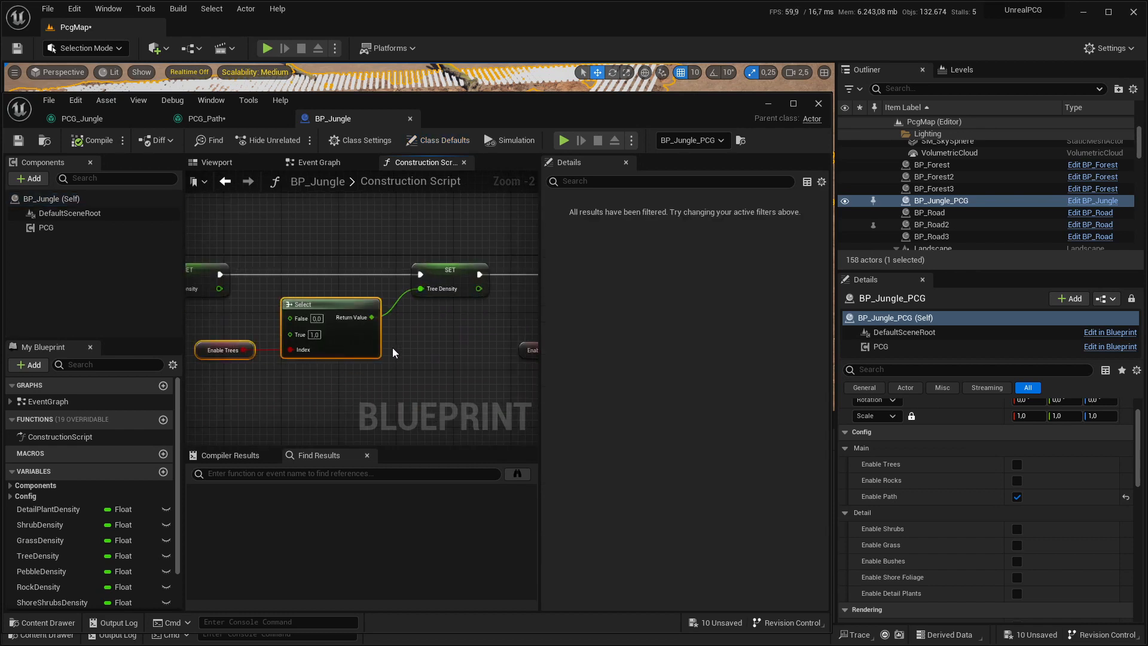
pyautogui.click(453, 276)
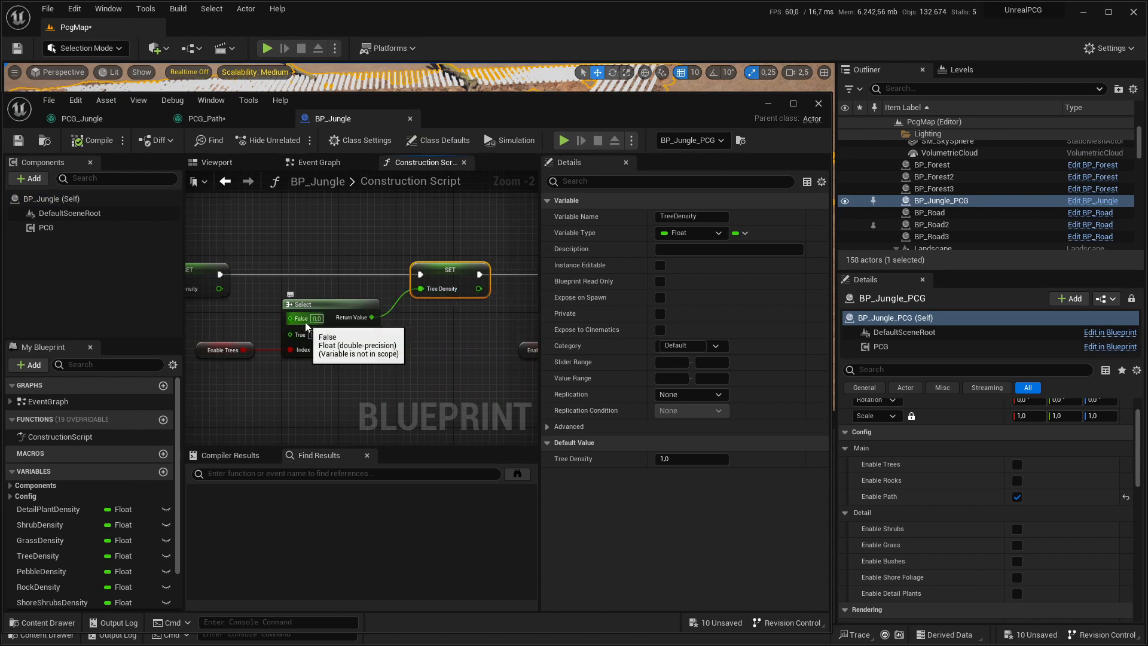
# Close BP_Jungle and inspect the PropertyToParamData, CreatePointsGrid, Transform Points and Density Filter nodes in Random Points on Path
pyautogui.middleClick(331, 117)
pyautogui.moveTo(454, 288); pyautogui.dragTo(412, 339, button='right')
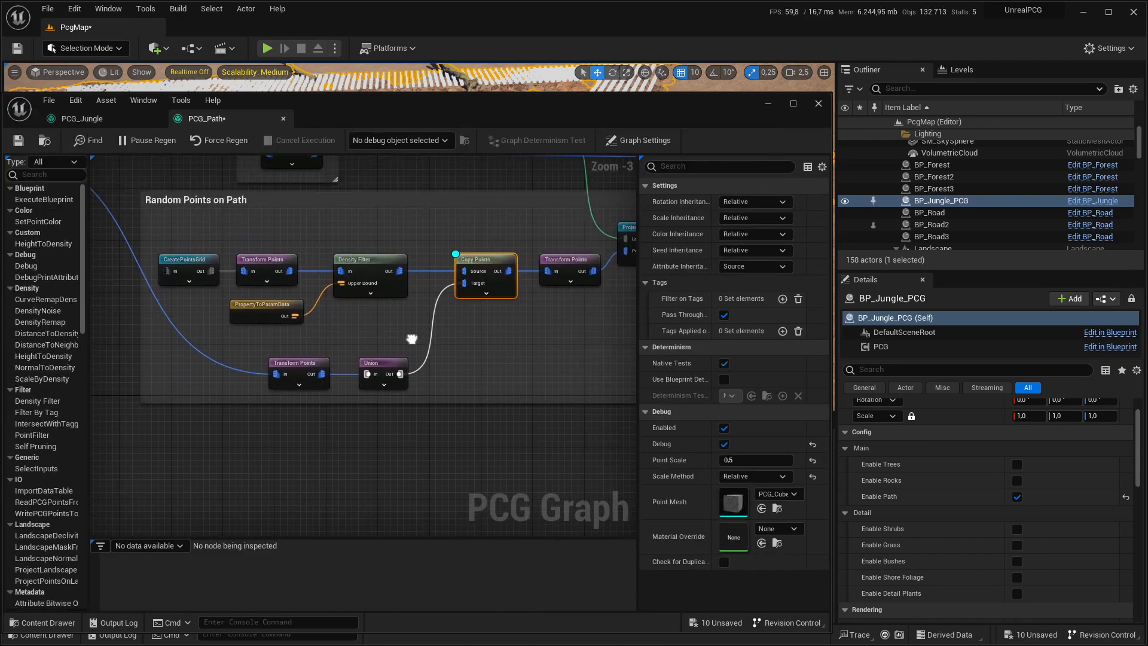
pyautogui.moveTo(384, 317); pyautogui.dragTo(286, 295)
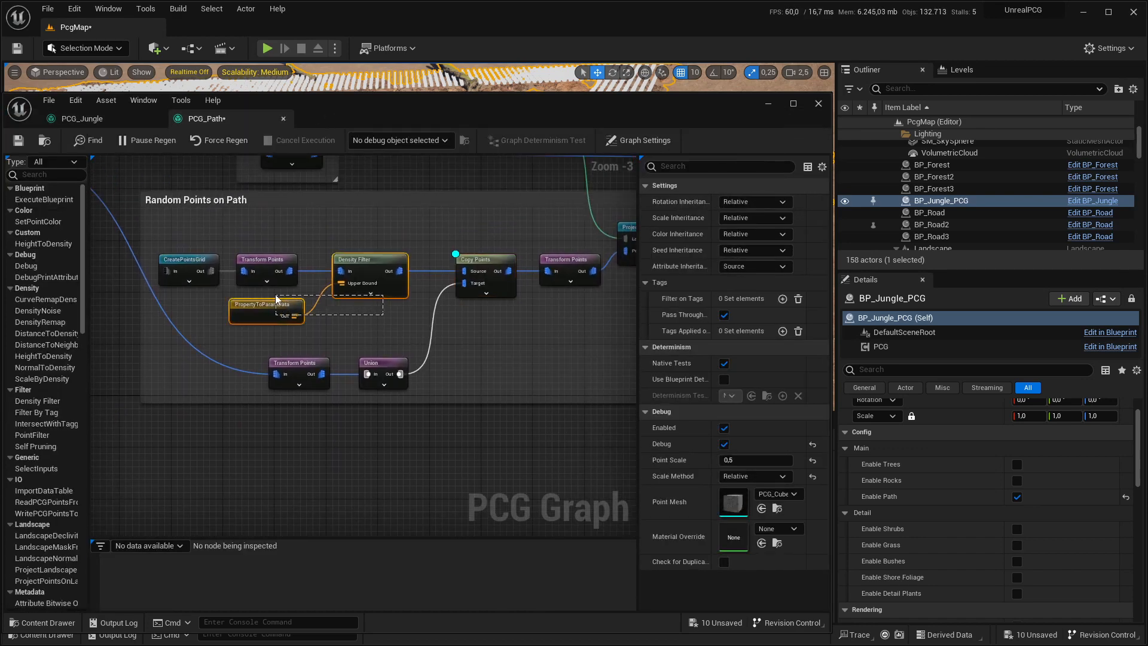
pyautogui.click(264, 305)
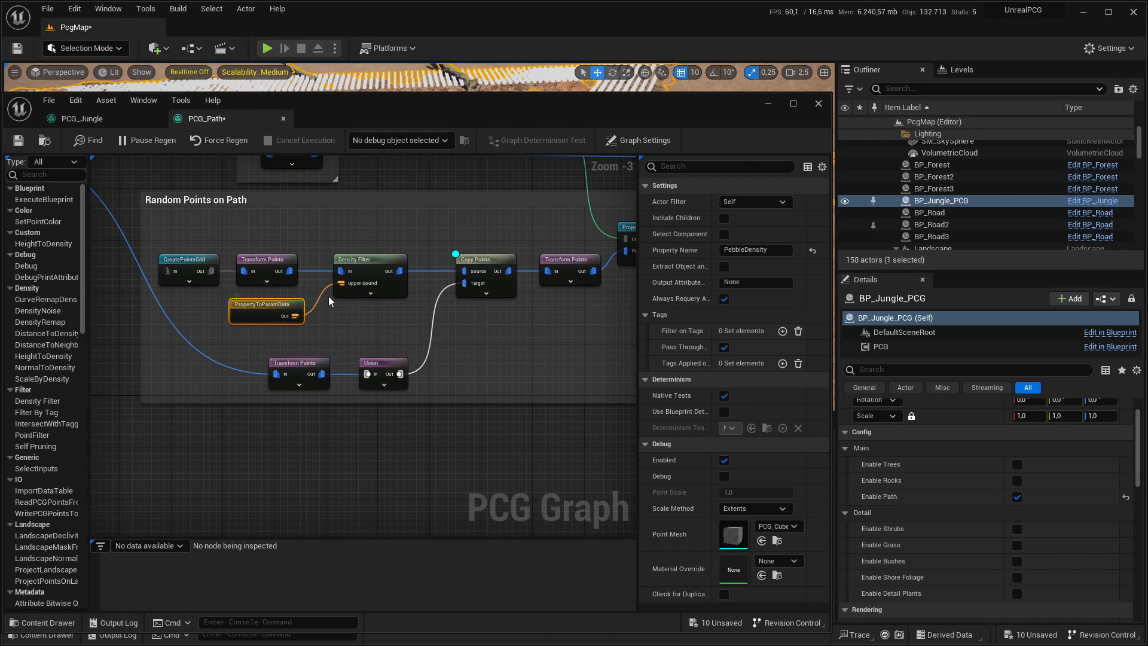
pyautogui.click(368, 261)
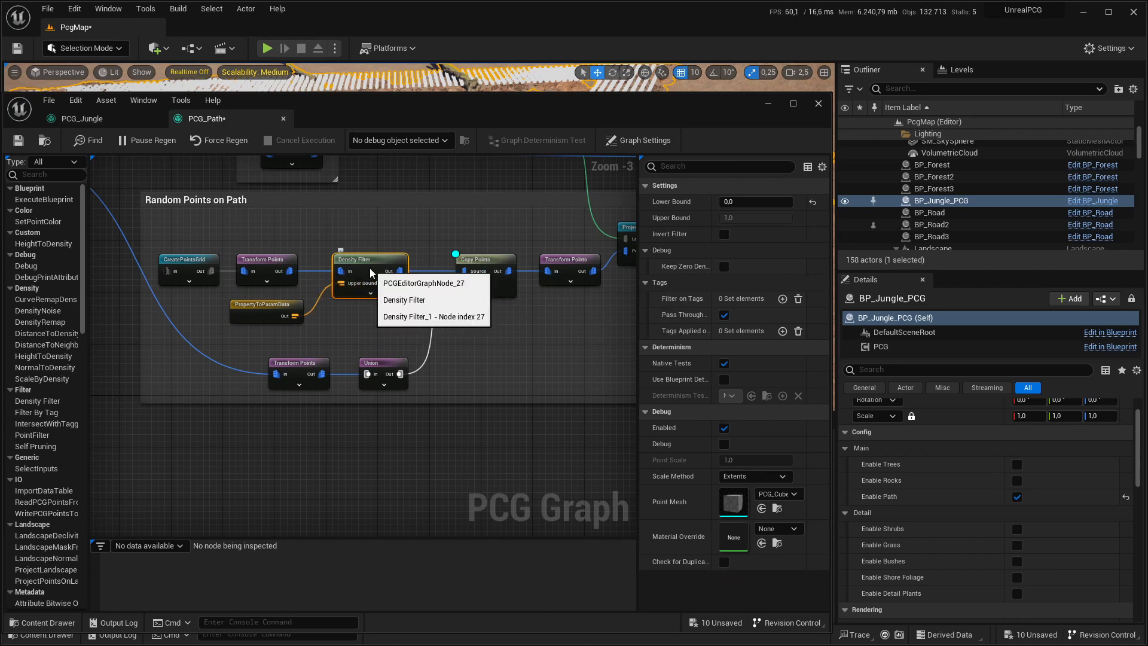
pyautogui.click(168, 255)
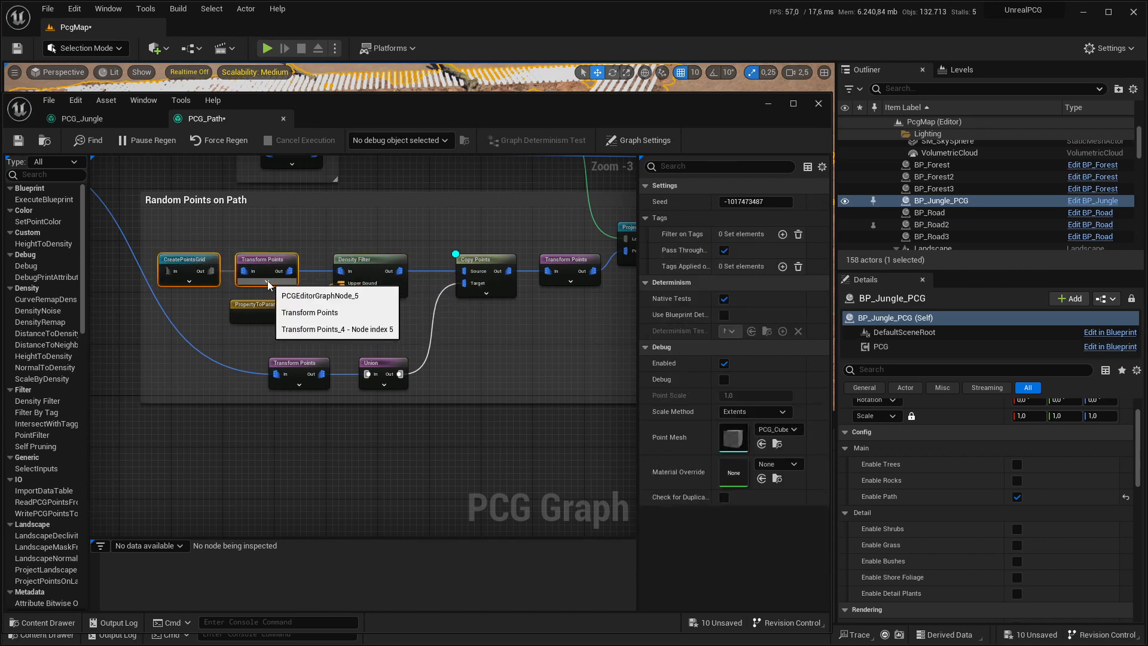
pyautogui.keyDown('shift'); pyautogui.click(275, 256); pyautogui.keyUp('shift')
pyautogui.click(353, 261)
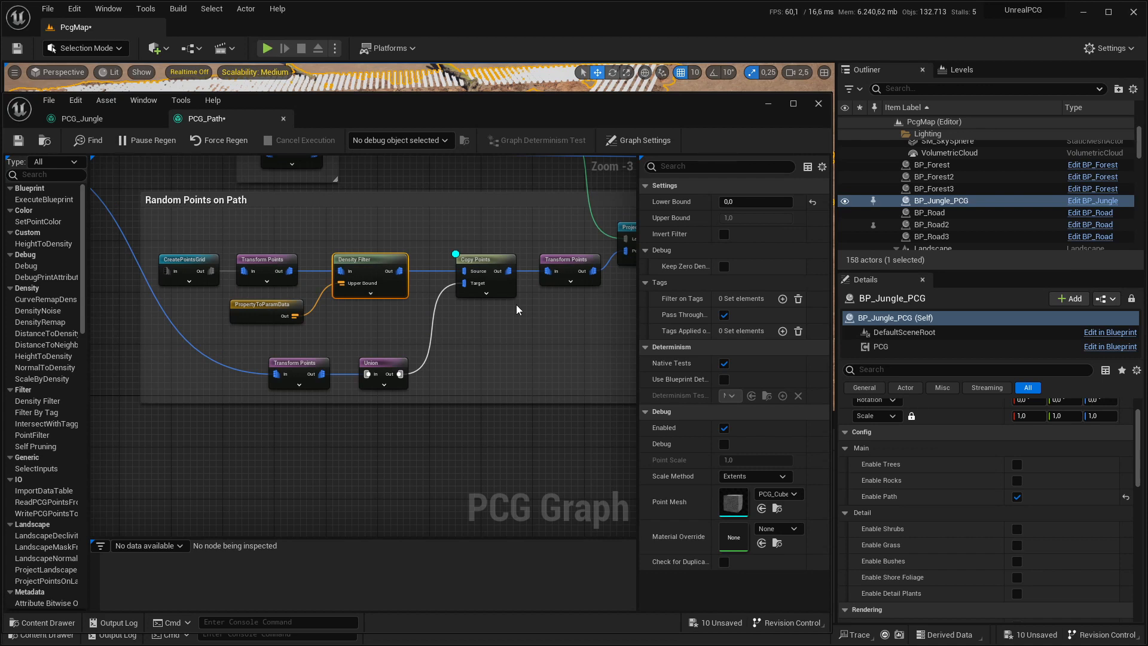
# Move the debug display from Copy Points to the following Transform Points node and view the points in the level
pyautogui.moveTo(518, 314); pyautogui.dragTo(389, 339, button='right')
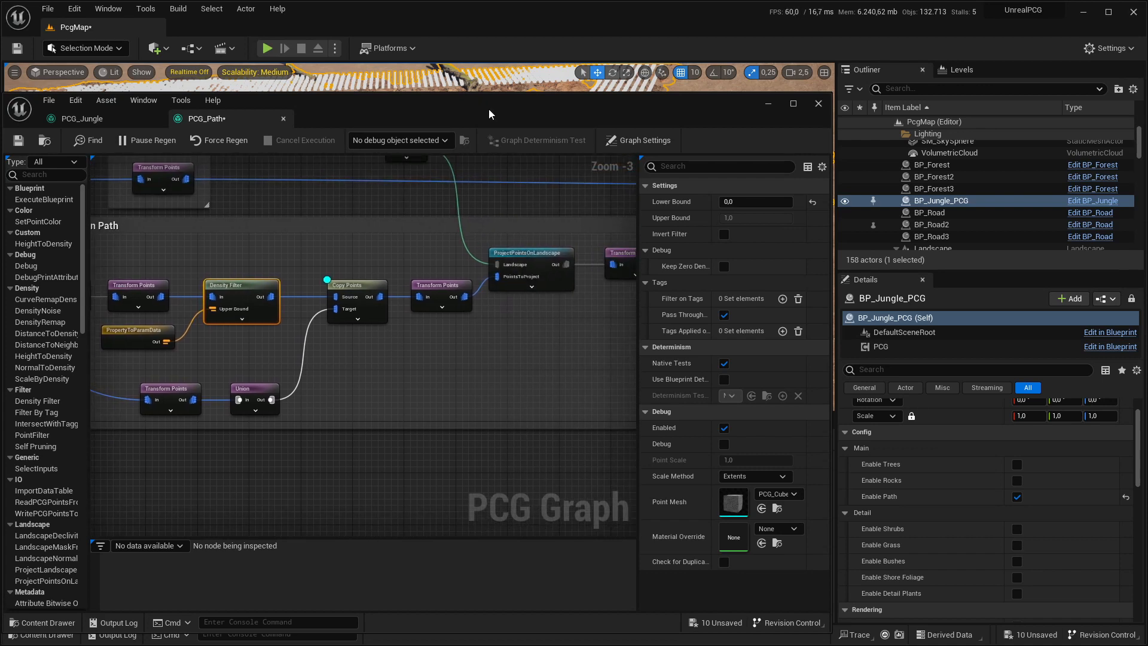
pyautogui.moveTo(489, 109); pyautogui.dragTo(491, 309)
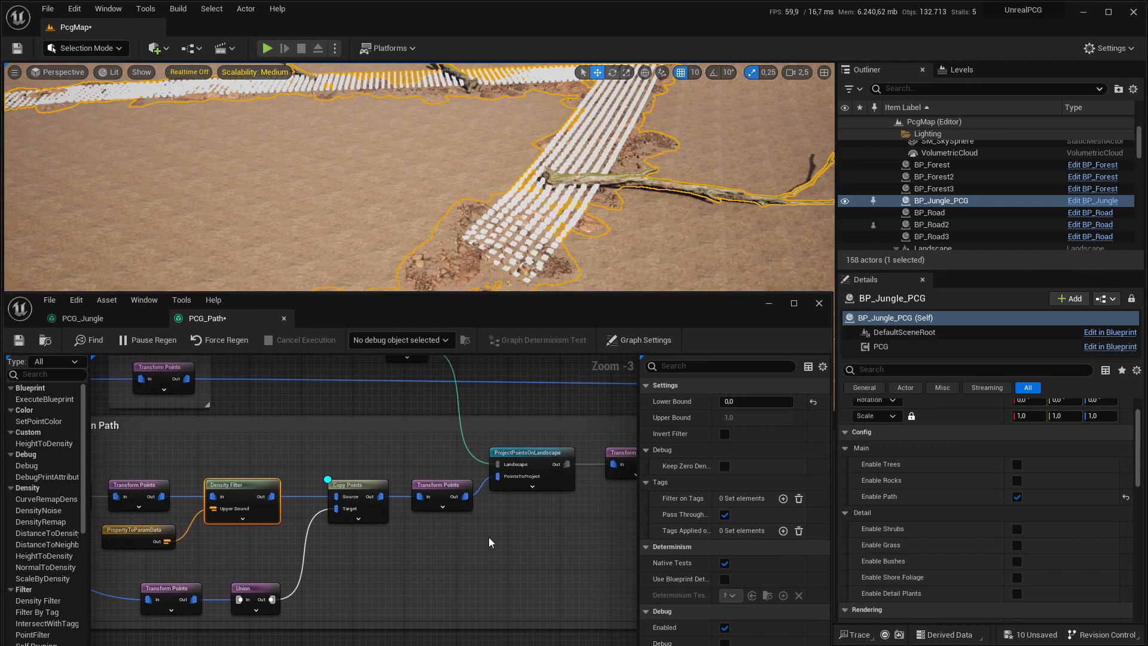
pyautogui.moveTo(489, 537); pyautogui.dragTo(431, 513, button='right')
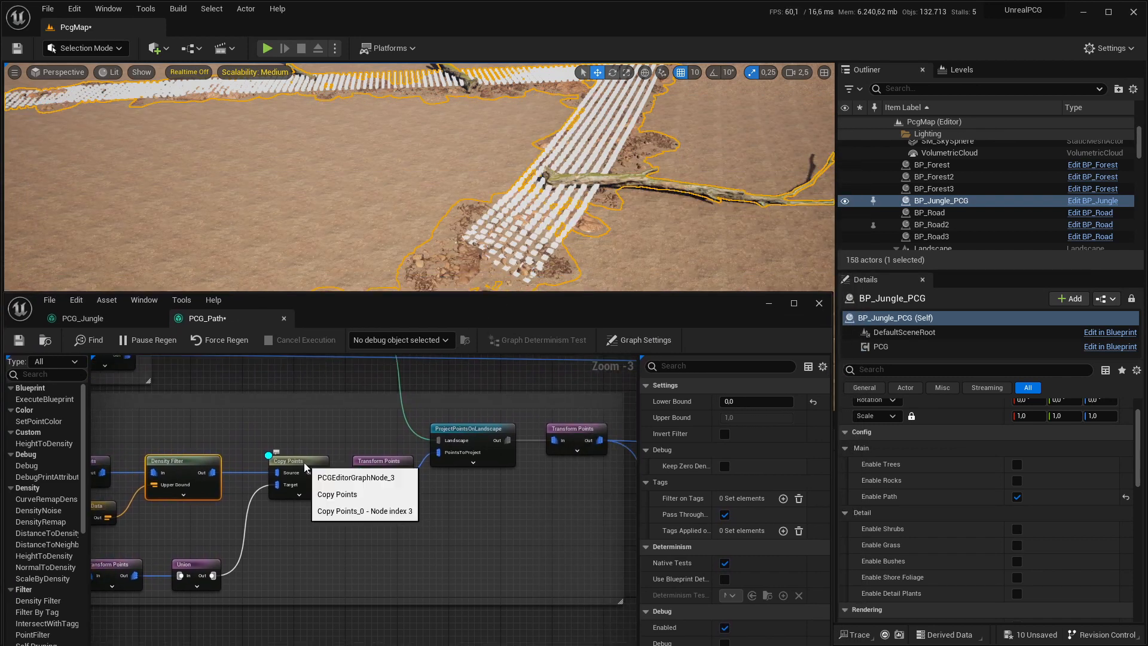
pyautogui.click(365, 462)
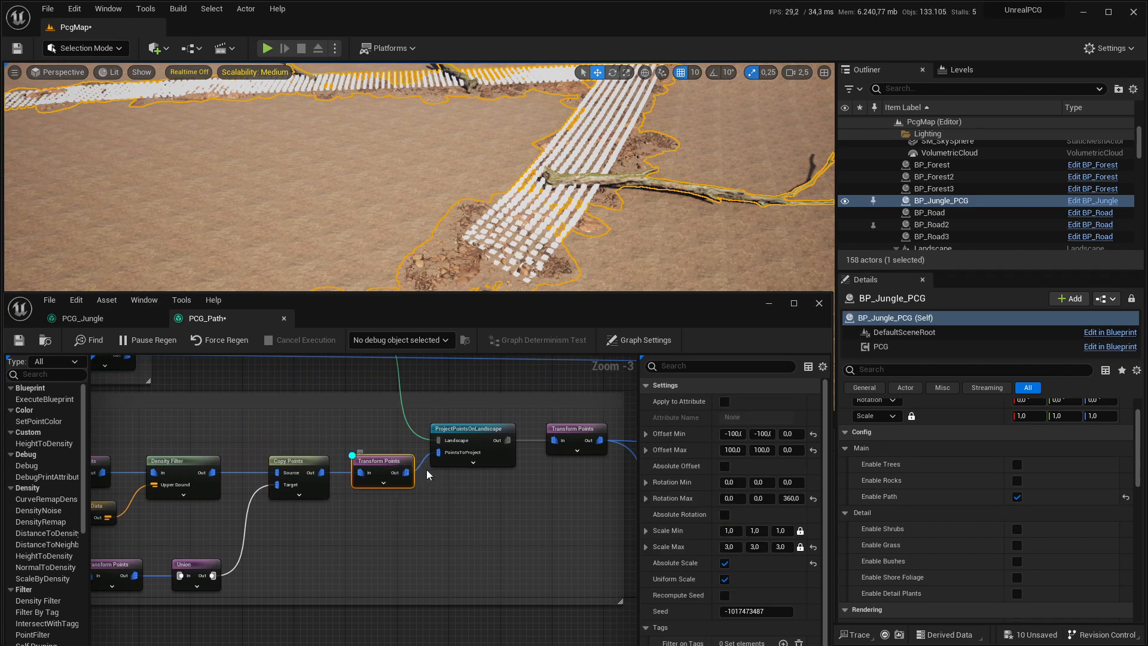
pyautogui.moveTo(598, 218); pyautogui.dragTo(609, 218, button='right')
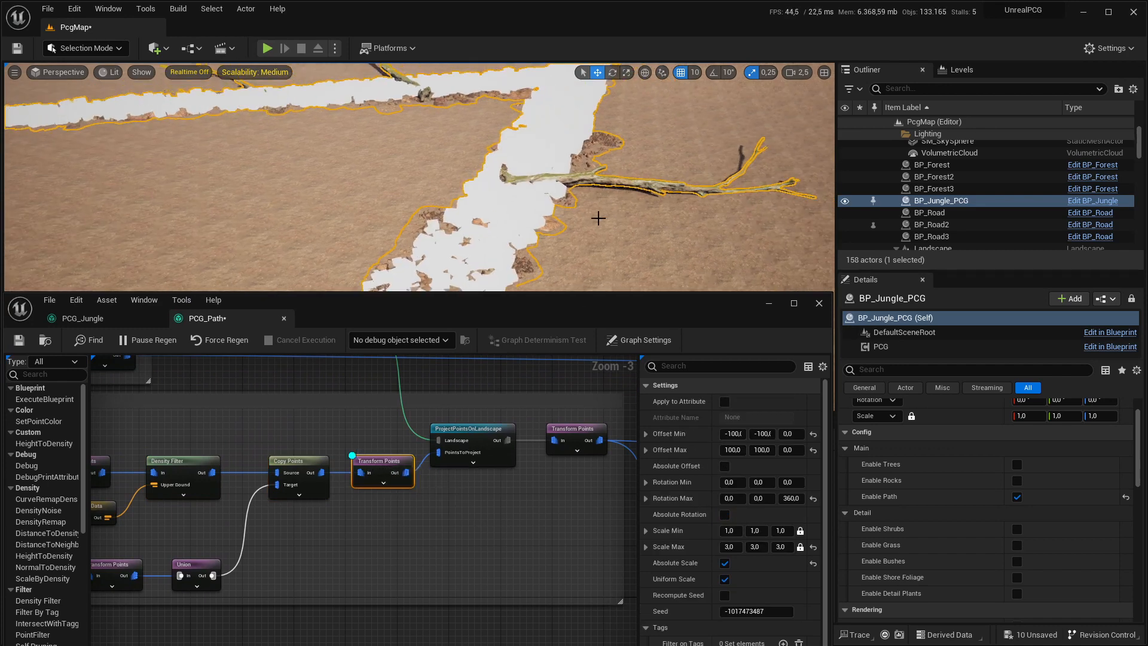
# Switch the debug display from Transform Points to the ProjectPointsOnLandscape node and view the projected points
pyautogui.click(474, 441)
pyautogui.press('d')
pyautogui.click(383, 460)
pyautogui.press('d')
pyautogui.moveTo(617, 204); pyautogui.dragTo(634, 203, button='right')
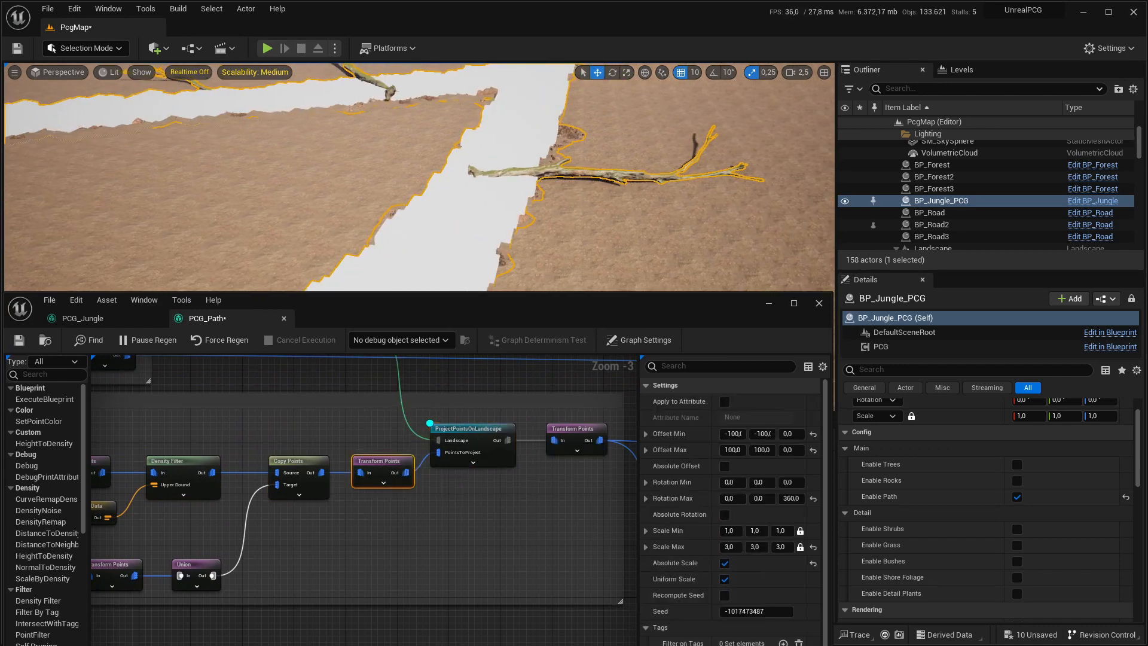
# Switch the debug display from ProjectPointsOnLandscape to the DensityNoise node in Spawn Pebbles and Rocks and examine that group
pyautogui.moveTo(560, 416); pyautogui.dragTo(364, 423, button='right')
pyautogui.click(281, 439)
pyautogui.press('d')
pyautogui.moveTo(501, 509)
pyautogui.mouseDown(button='right')
pyautogui.moveTo(325, 429)
pyautogui.moveTo(290, 487)
pyautogui.mouseUp(button='right')
pyautogui.click(353, 426)
pyautogui.press('d')
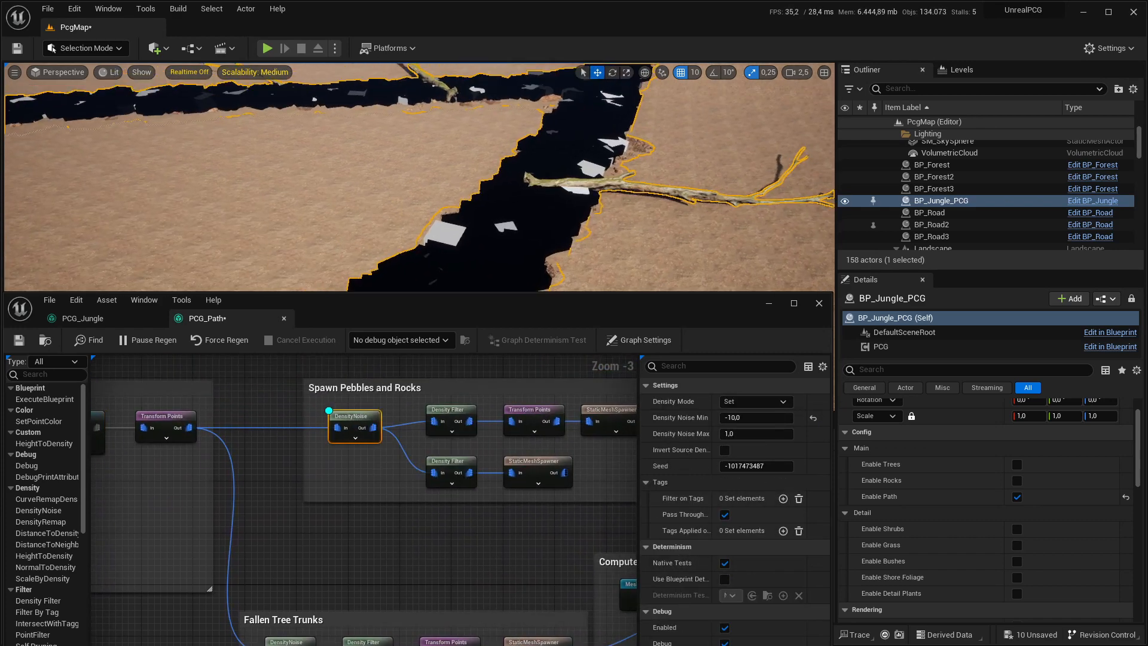
pyautogui.moveTo(513, 442); pyautogui.dragTo(426, 443, button='right')
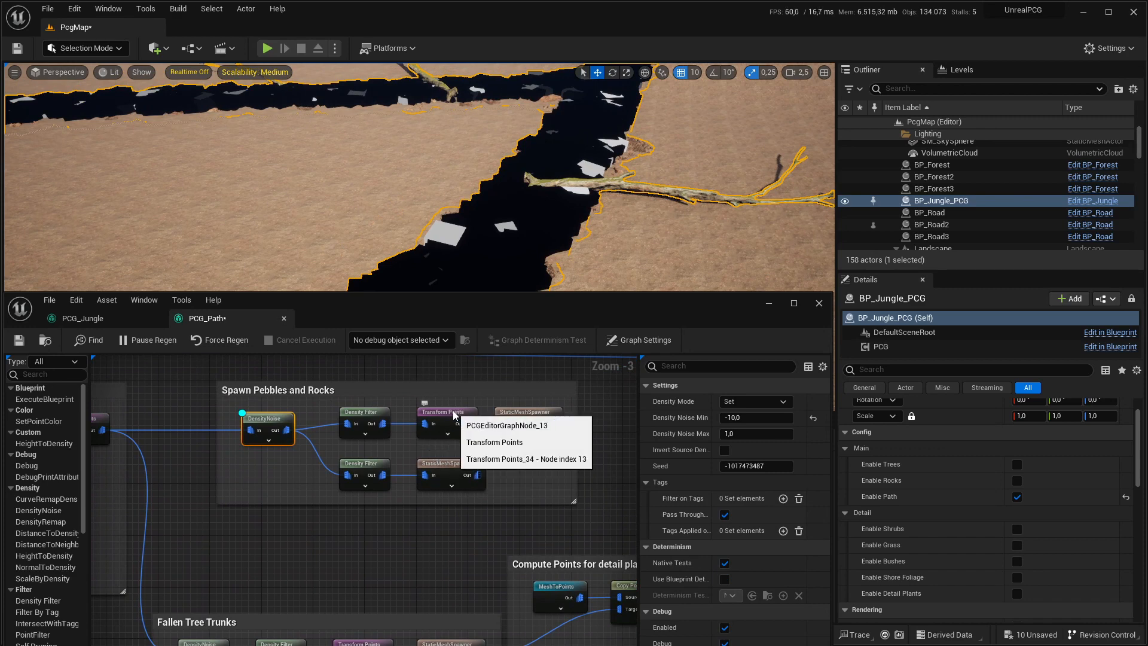
pyautogui.moveTo(515, 466); pyautogui.dragTo(522, 476, button='right')
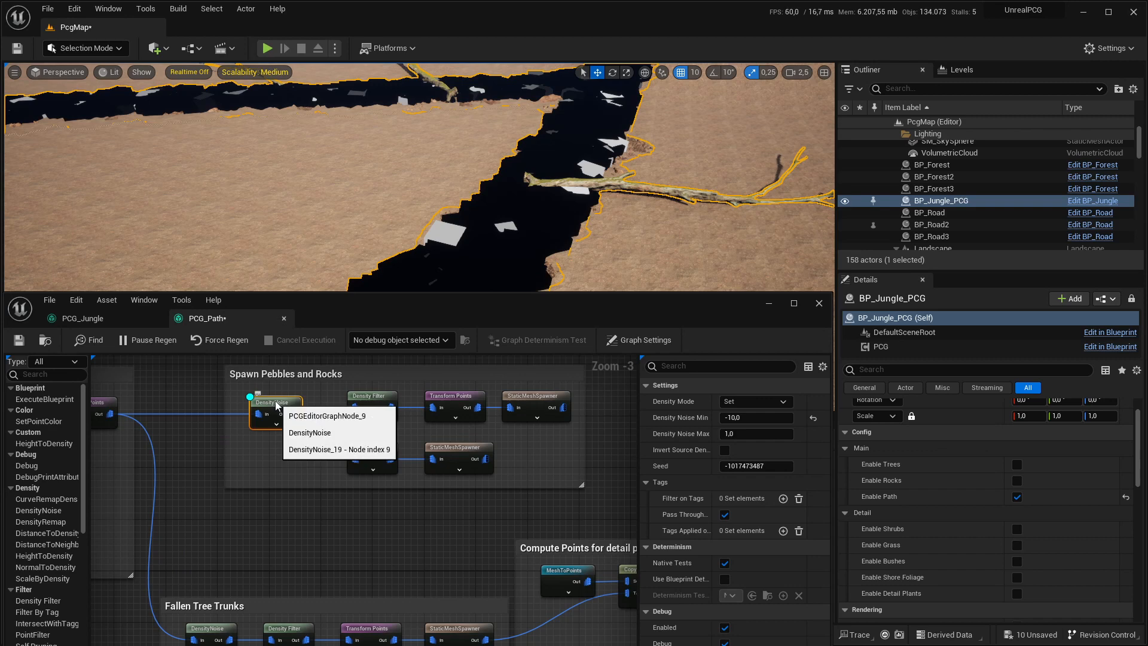
# Inspect the Density Filter and StaticMeshSpawner settings in the Fallen Tree Trunks group
pyautogui.moveTo(235, 615); pyautogui.dragTo(231, 524, button='right')
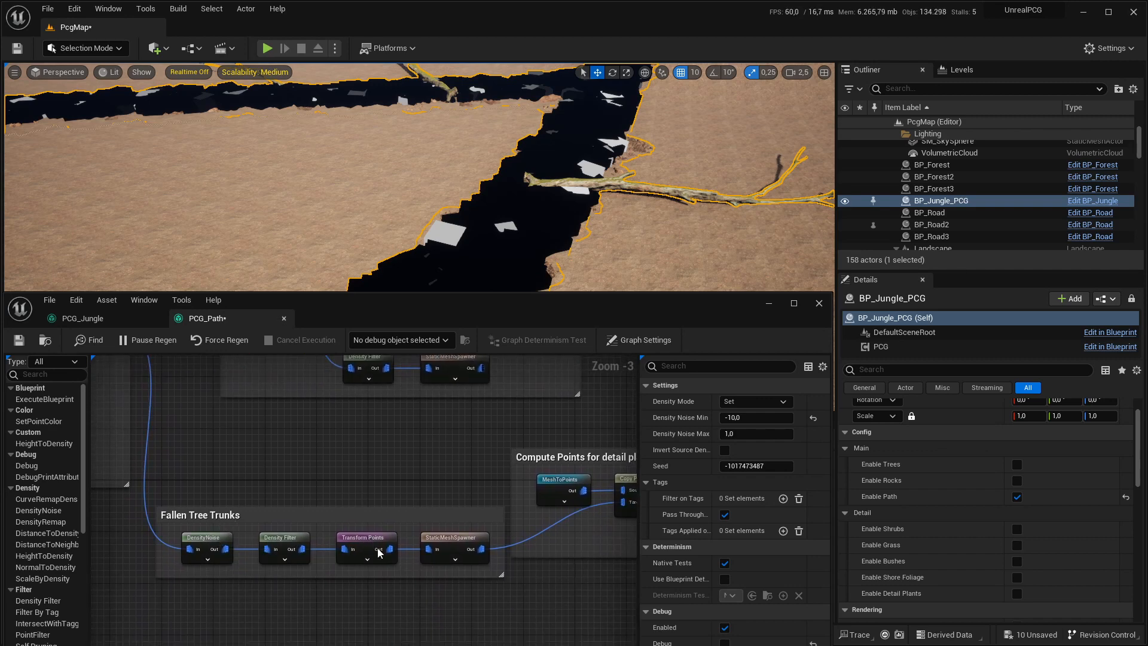
pyautogui.click(282, 540)
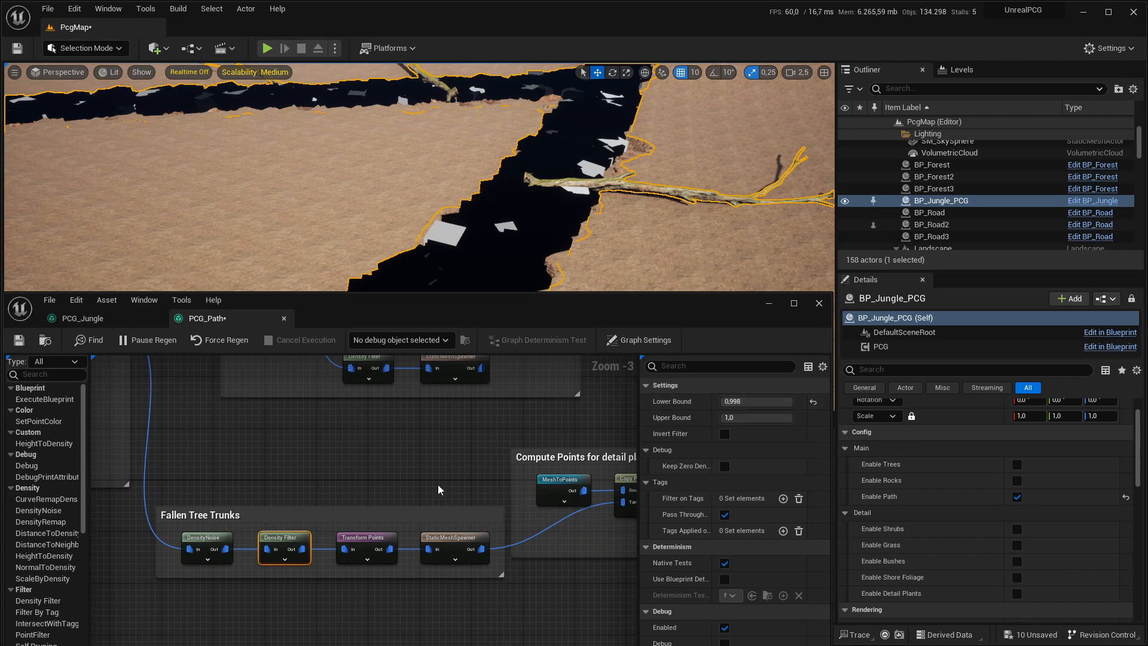
pyautogui.click(450, 545)
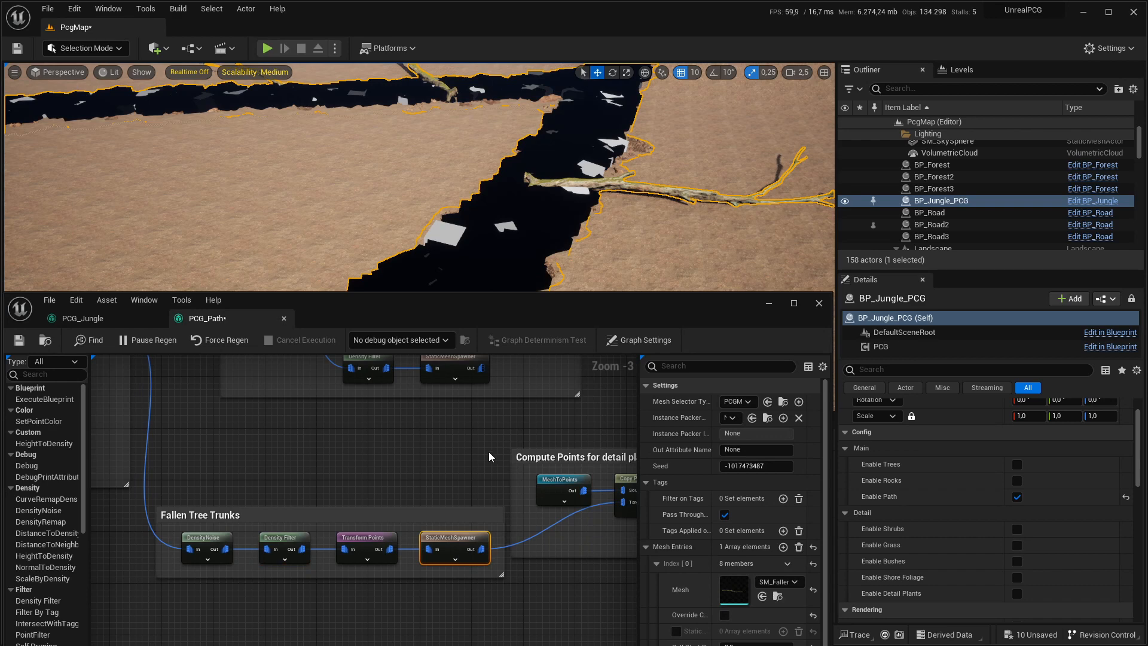
# Enable debug display on the Mask Points group's Transform Points node, view the mask, and trace its connection to the Output node
pyautogui.moveTo(489, 452); pyautogui.dragTo(165, 445, button='right')
pyautogui.scroll(-1, 225, 452)
pyautogui.moveTo(252, 453); pyautogui.dragTo(504, 642, button='right')
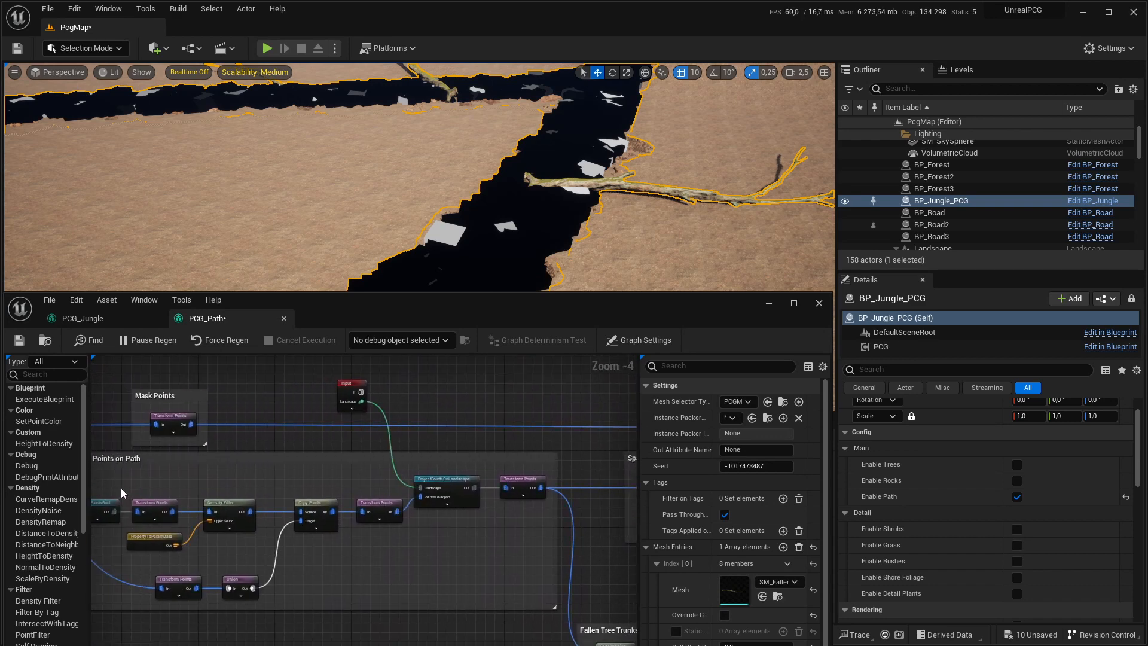
pyautogui.moveTo(129, 488); pyautogui.dragTo(441, 485, button='right')
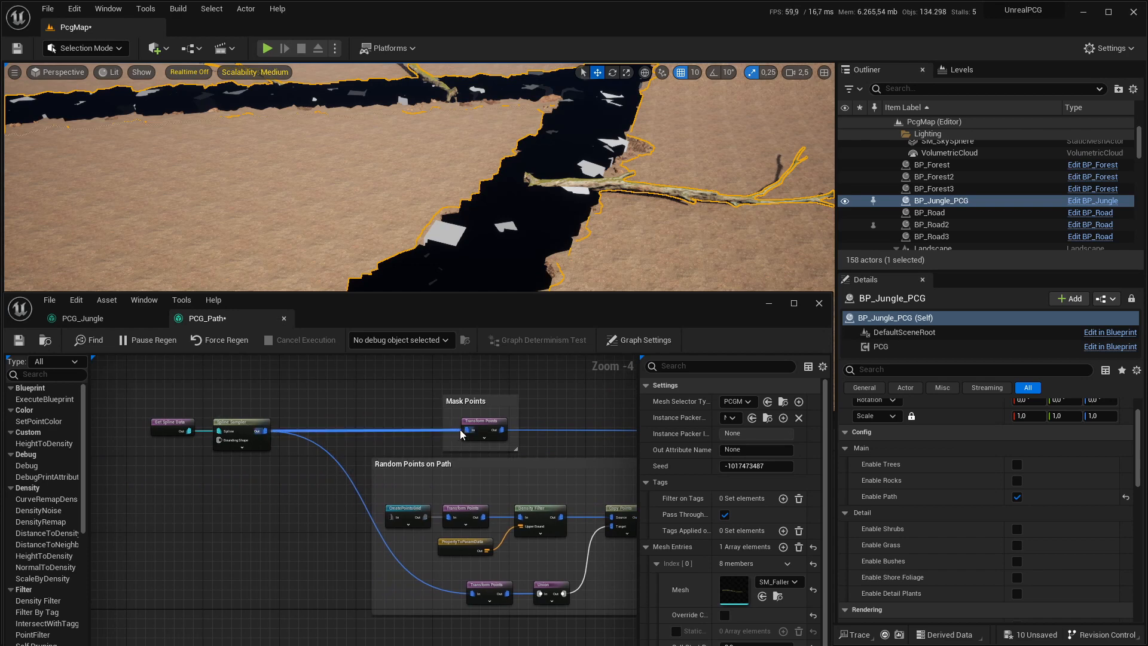
pyautogui.click(488, 424)
pyautogui.moveTo(601, 248); pyautogui.dragTo(622, 235, button='right')
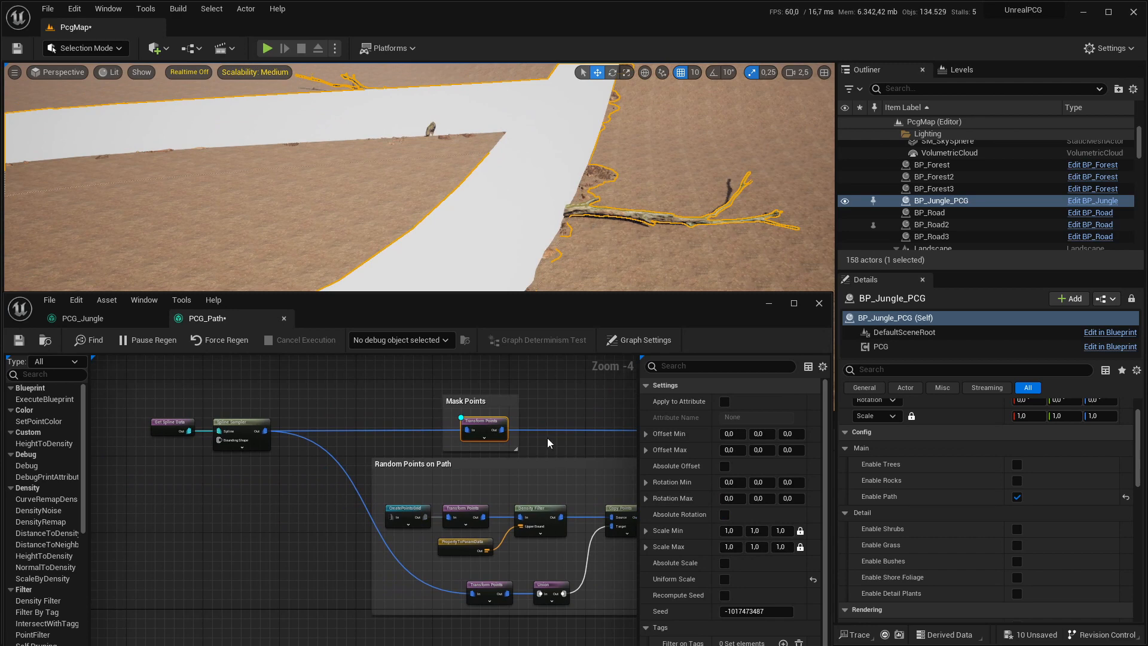
pyautogui.scroll(1, 544, 440)
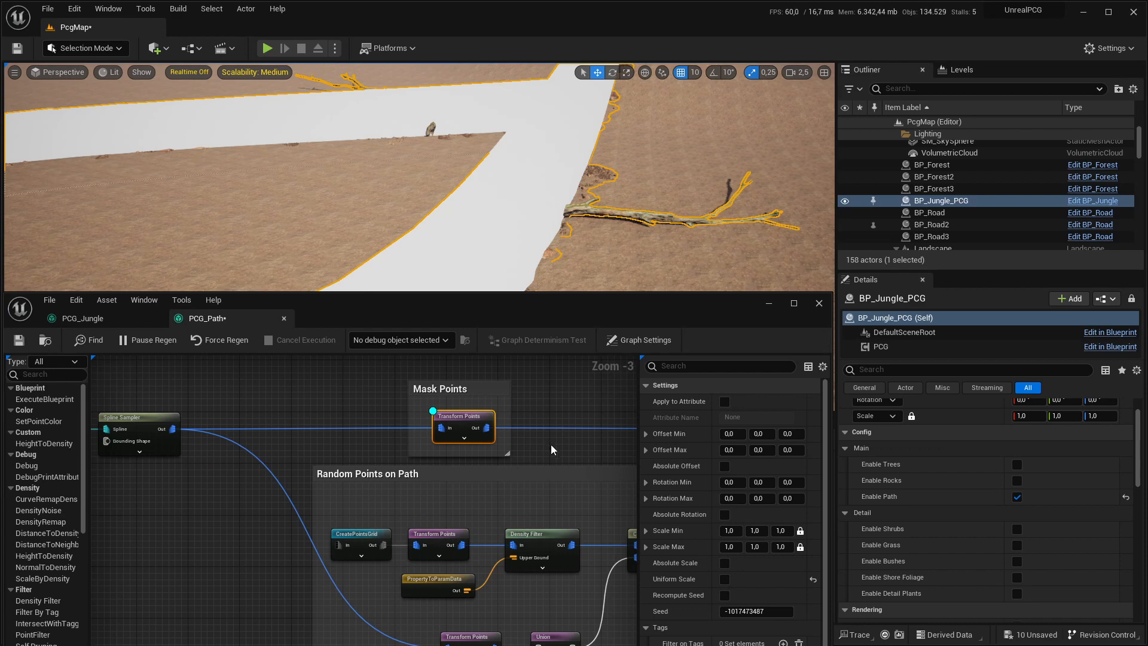
pyautogui.moveTo(562, 422); pyautogui.dragTo(92, 418, button='right')
pyautogui.moveTo(426, 422); pyautogui.dragTo(94, 425, button='right')
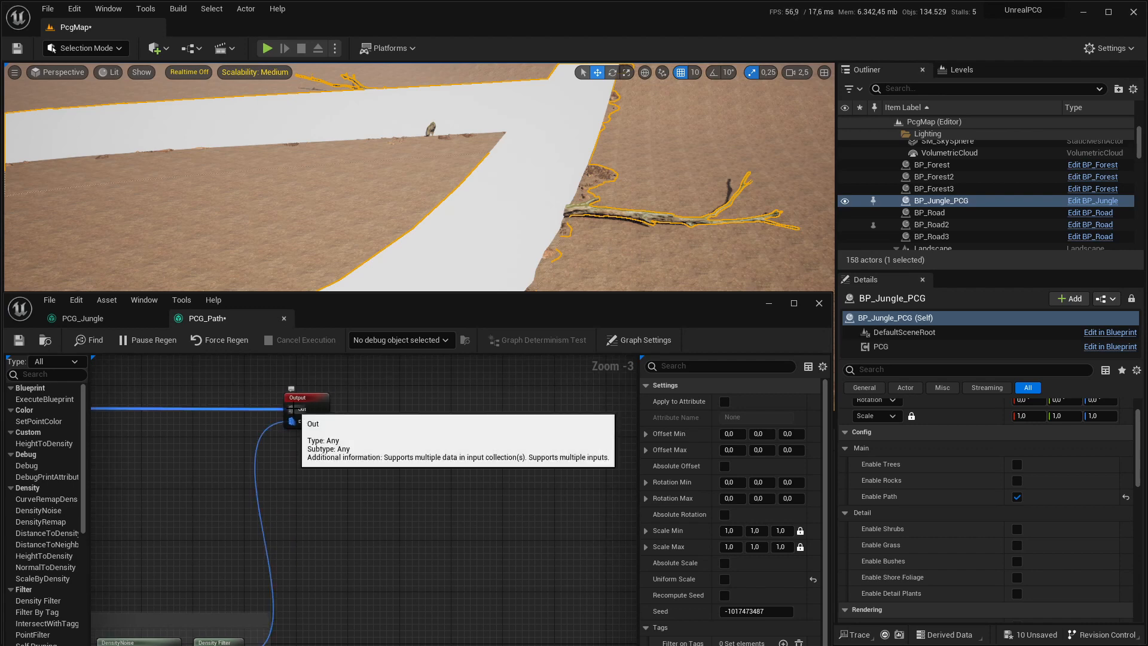
# Examine the Compute Points for detail plants group and the settings of its MeshToPoints node
pyautogui.moveTo(299, 542); pyautogui.dragTo(624, 361, button='right')
pyautogui.click(220, 452)
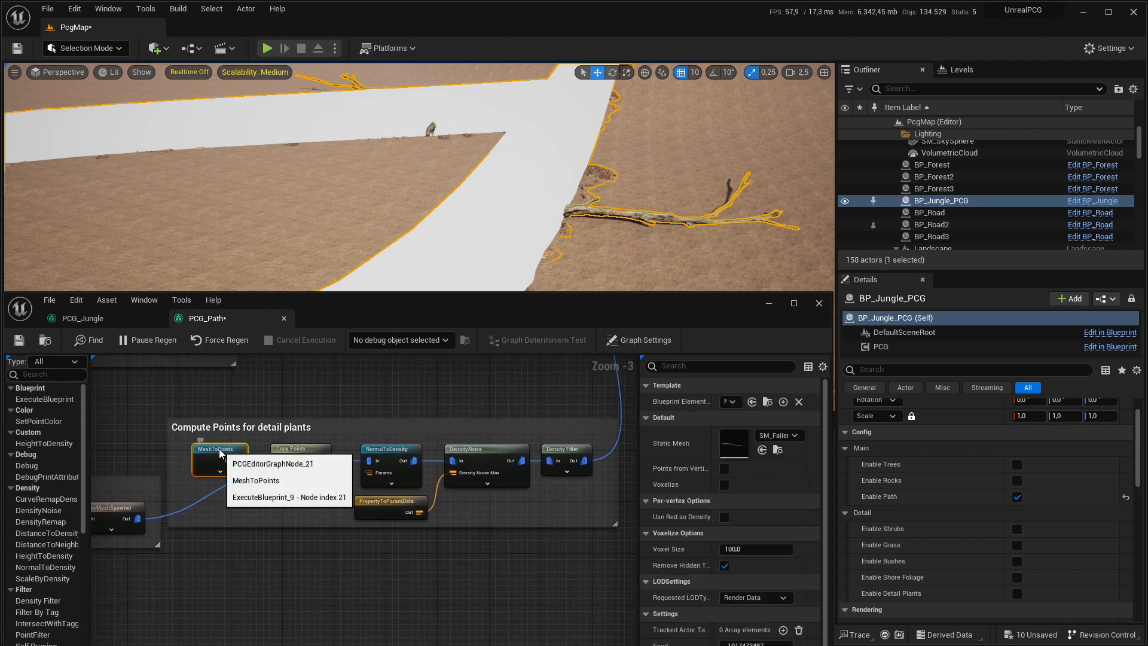
pyautogui.moveTo(174, 545); pyautogui.dragTo(287, 533, button='right')
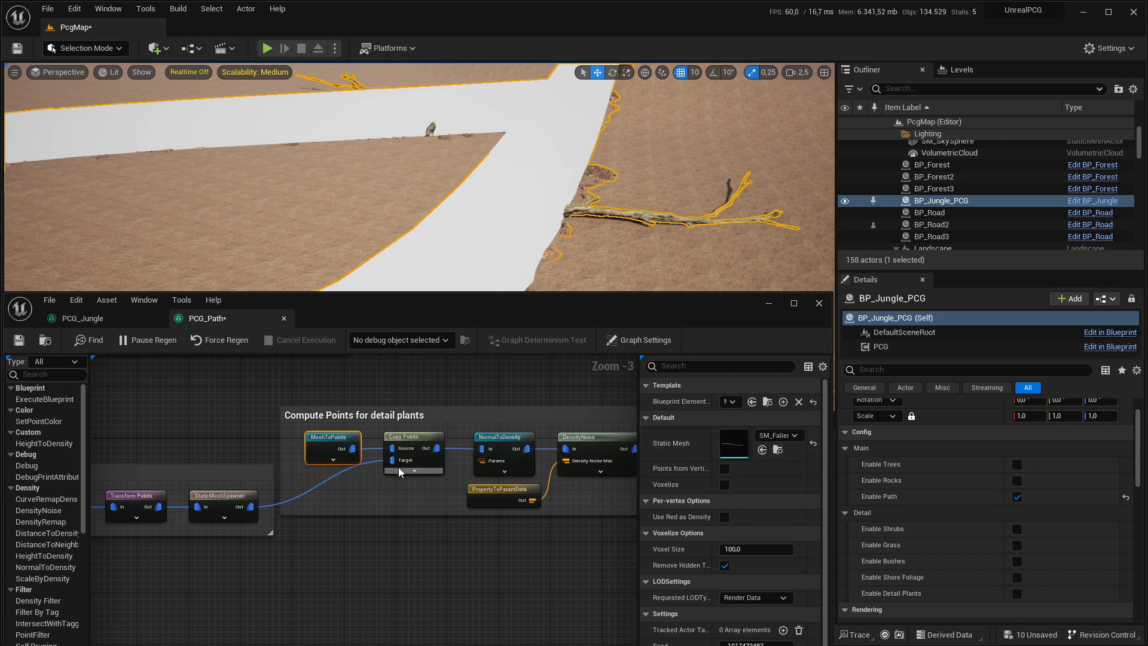
pyautogui.moveTo(472, 493); pyautogui.dragTo(357, 491, button='right')
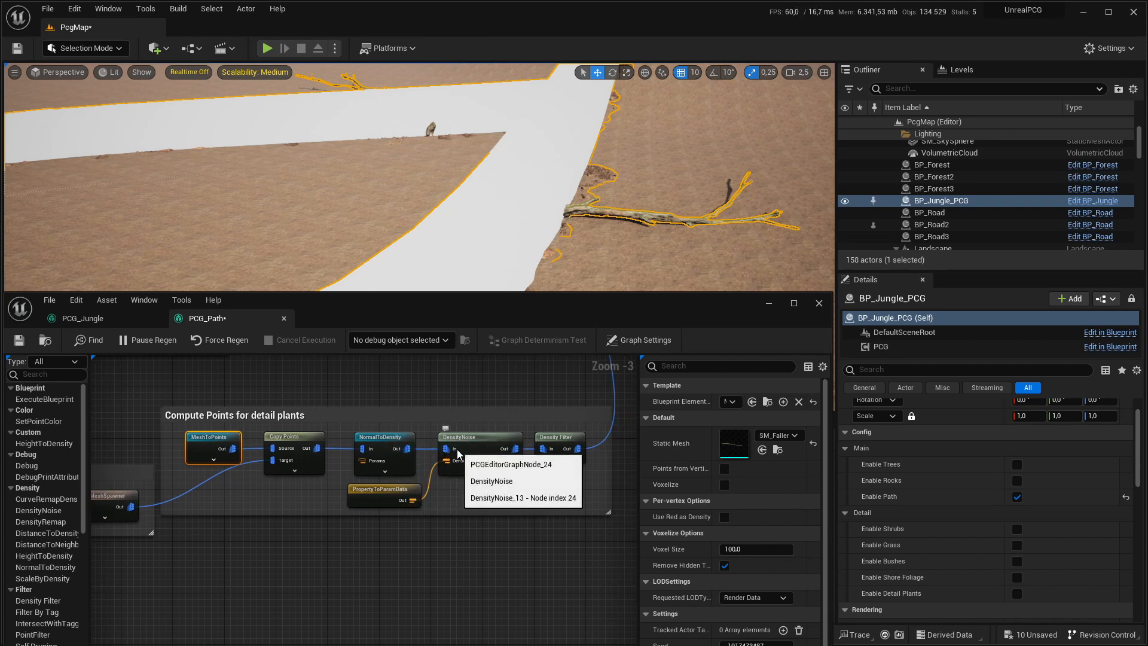
pyautogui.moveTo(516, 499); pyautogui.dragTo(417, 532, button='right')
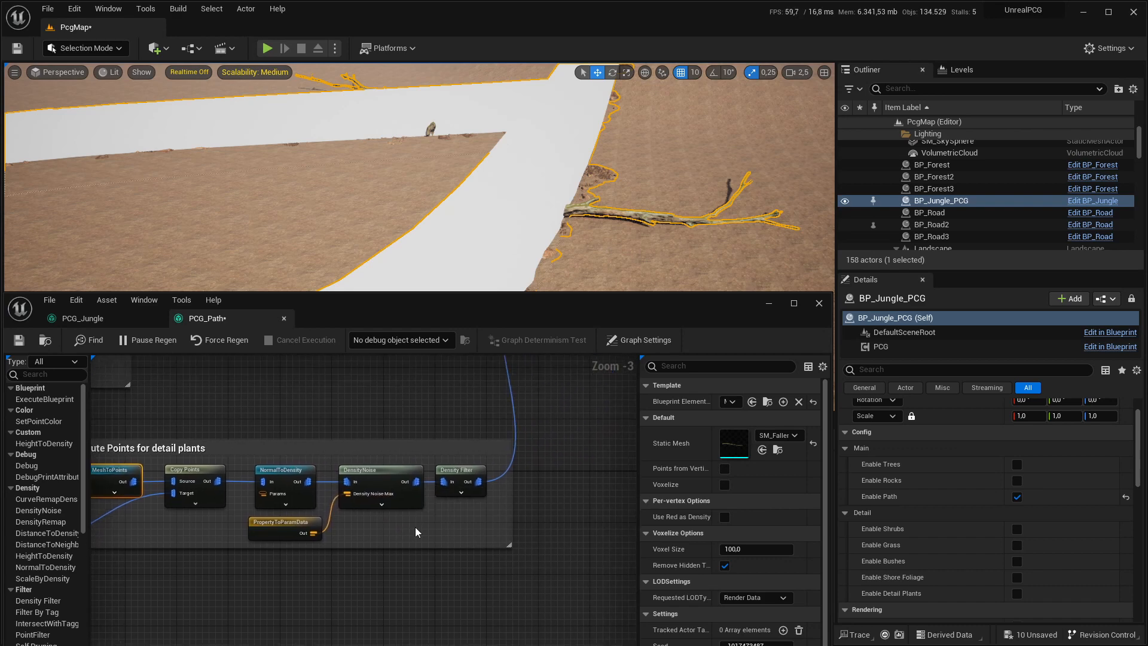
# Enable debug display on the DensityNoise node for detail plants and disable it on the Mask Points group's Transform Points node
pyautogui.click(378, 477)
pyautogui.press('d')
pyautogui.moveTo(571, 225); pyautogui.dragTo(664, 240, button='right')
pyautogui.scroll(-3, 357, 496)
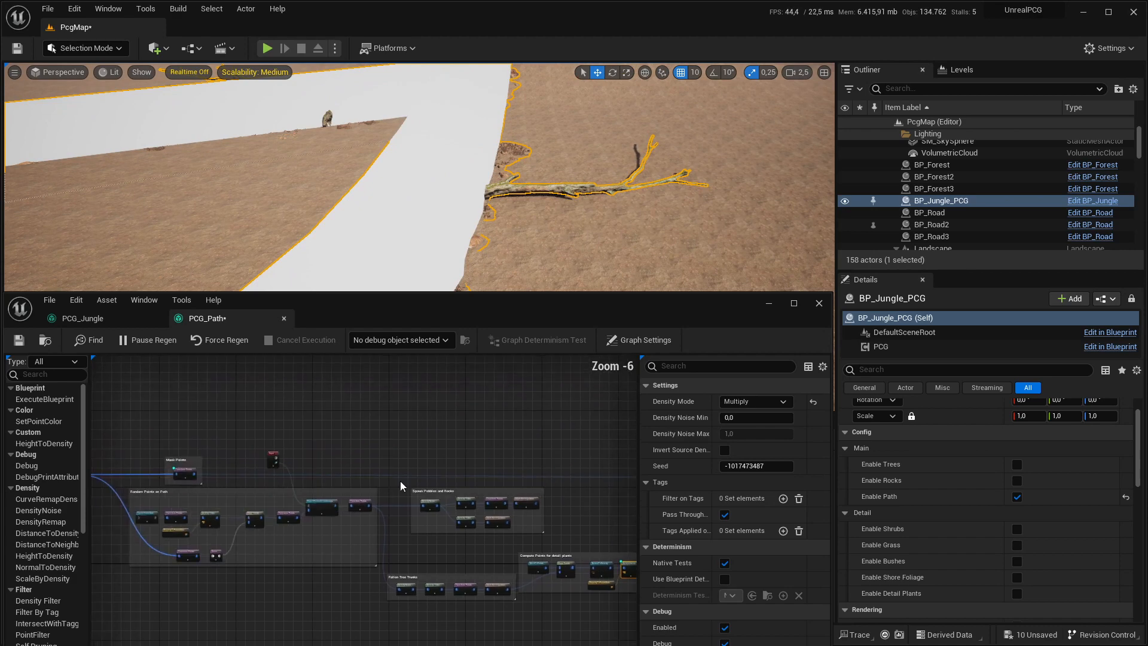
pyautogui.scroll(2, 234, 483)
pyautogui.click(274, 460)
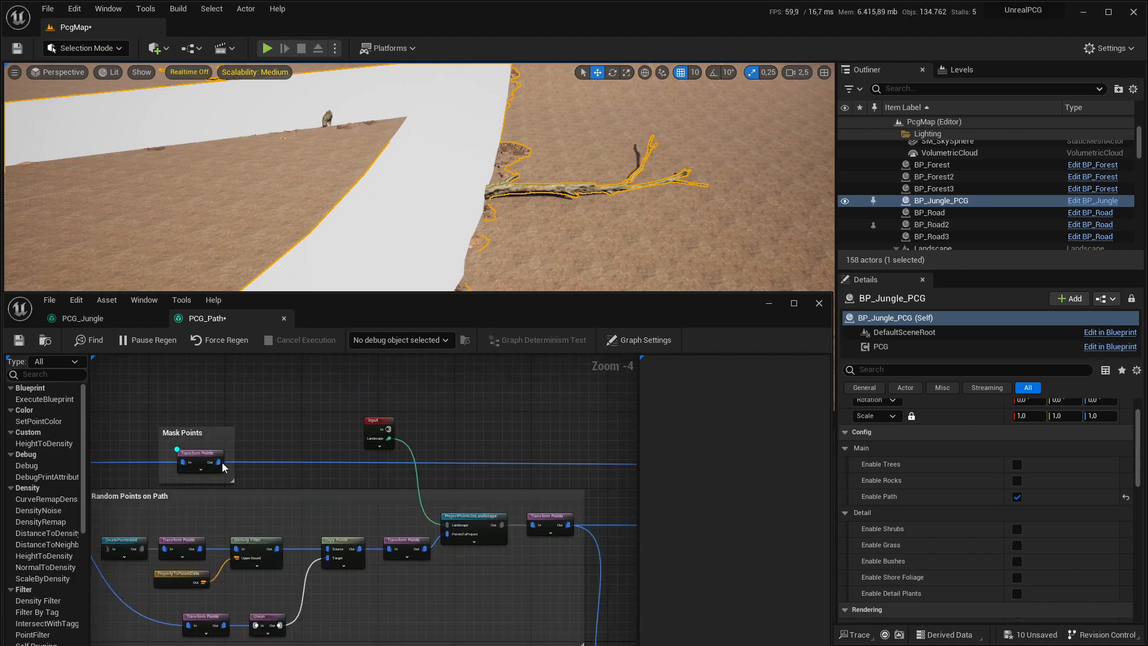
pyautogui.click(192, 466)
pyautogui.moveTo(579, 484); pyautogui.dragTo(328, 432, button='right')
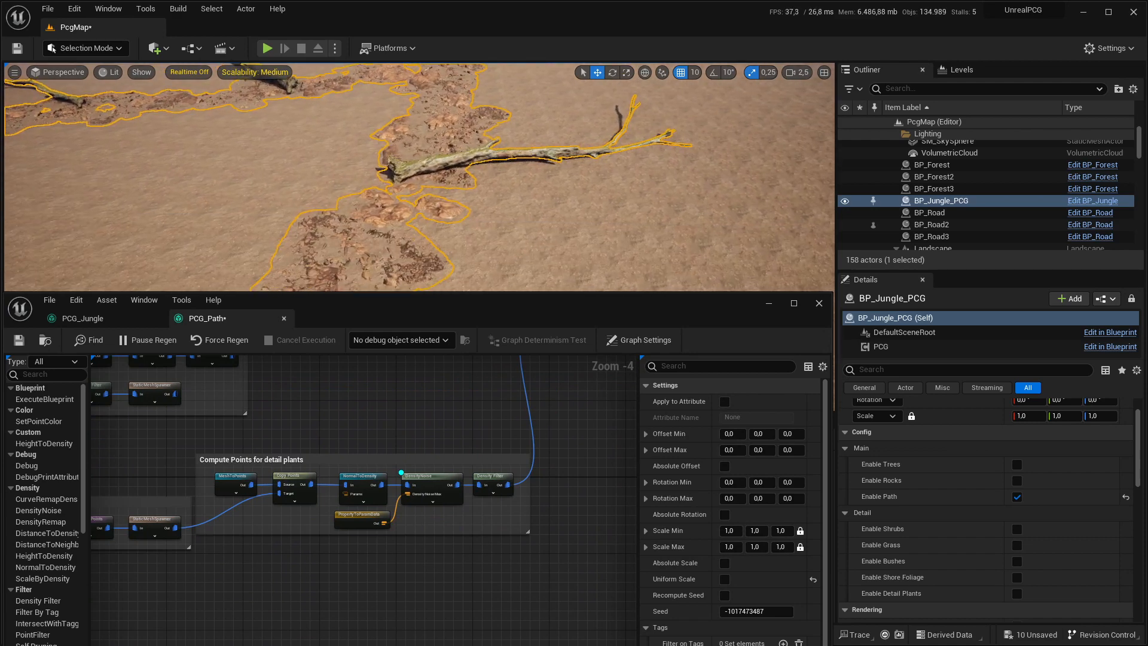
# Disable debug display on the detail plants DensityNoise node and trace the group's connection to the Output node's Detail Points
pyautogui.click(440, 479)
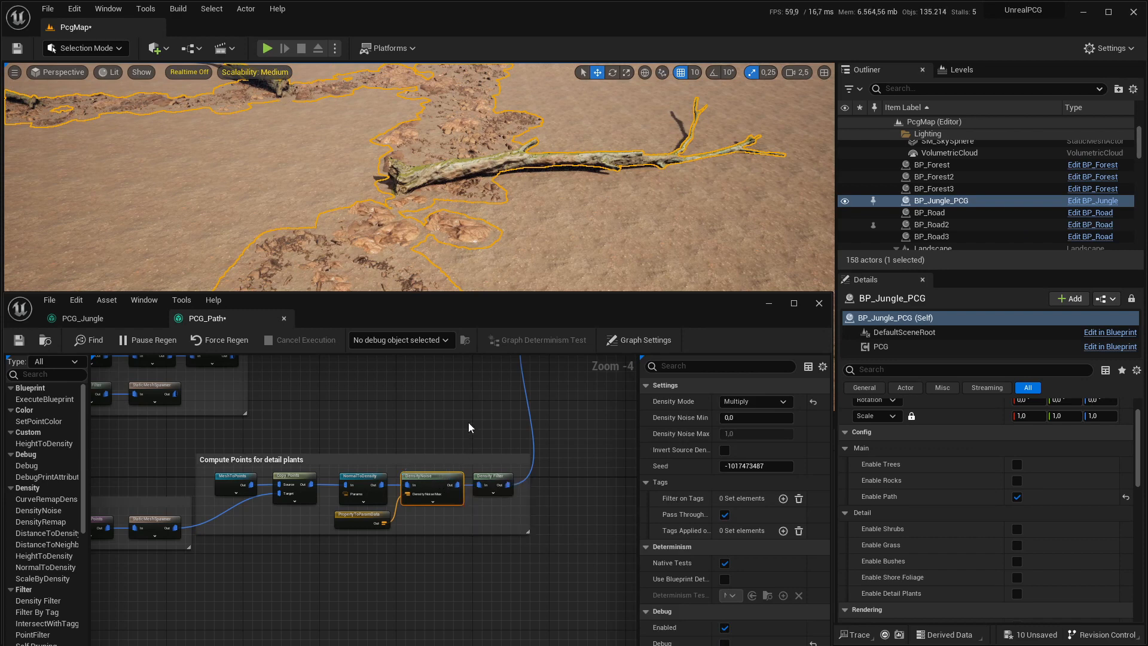
pyautogui.scroll(-2, 469, 423)
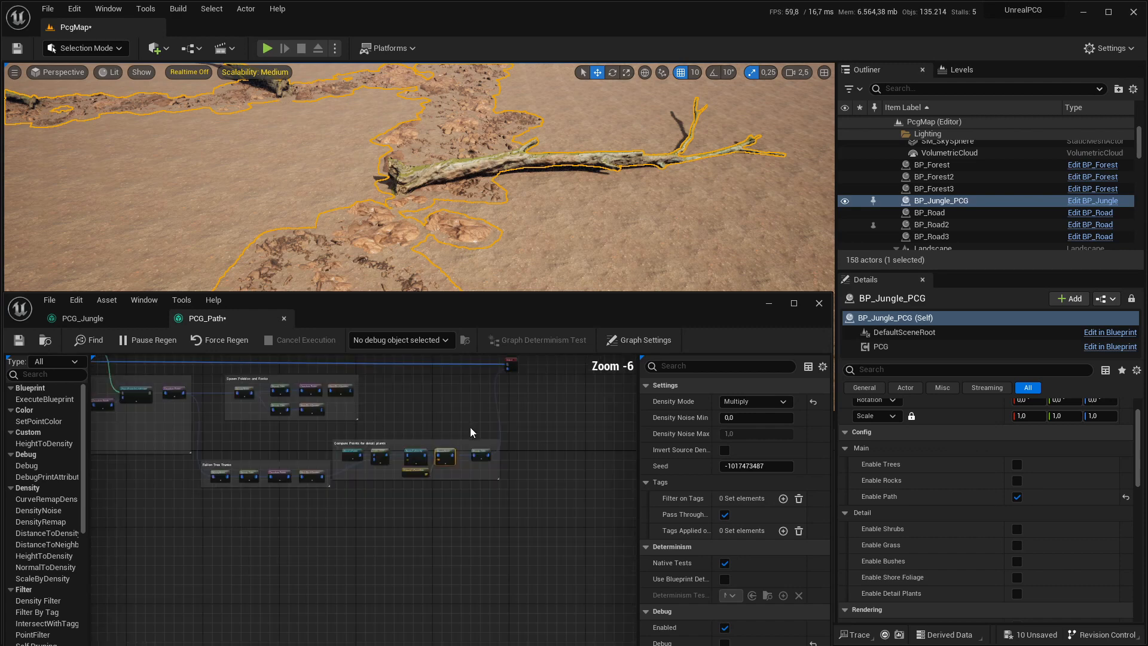
pyautogui.moveTo(470, 427); pyautogui.dragTo(423, 535, button='right')
pyautogui.scroll(3, 462, 457)
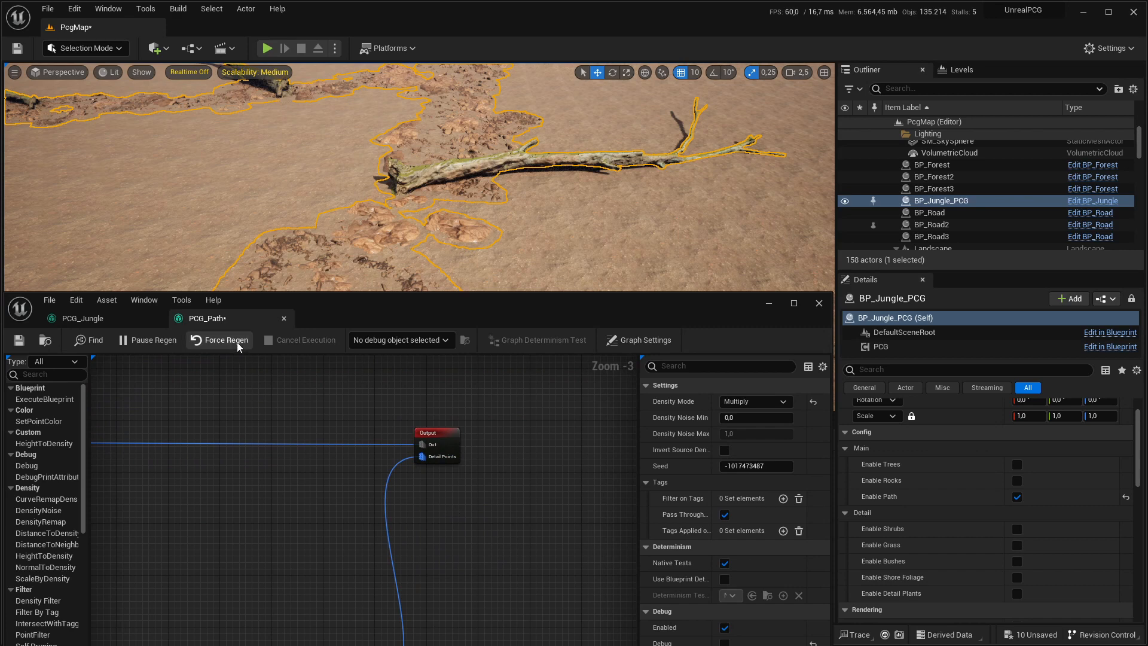
# Close PCG_Path, open the PCG_Water subgraph and inspect its Rivers and Lakes Get Spline Data nodes
pyautogui.middleClick(228, 315)
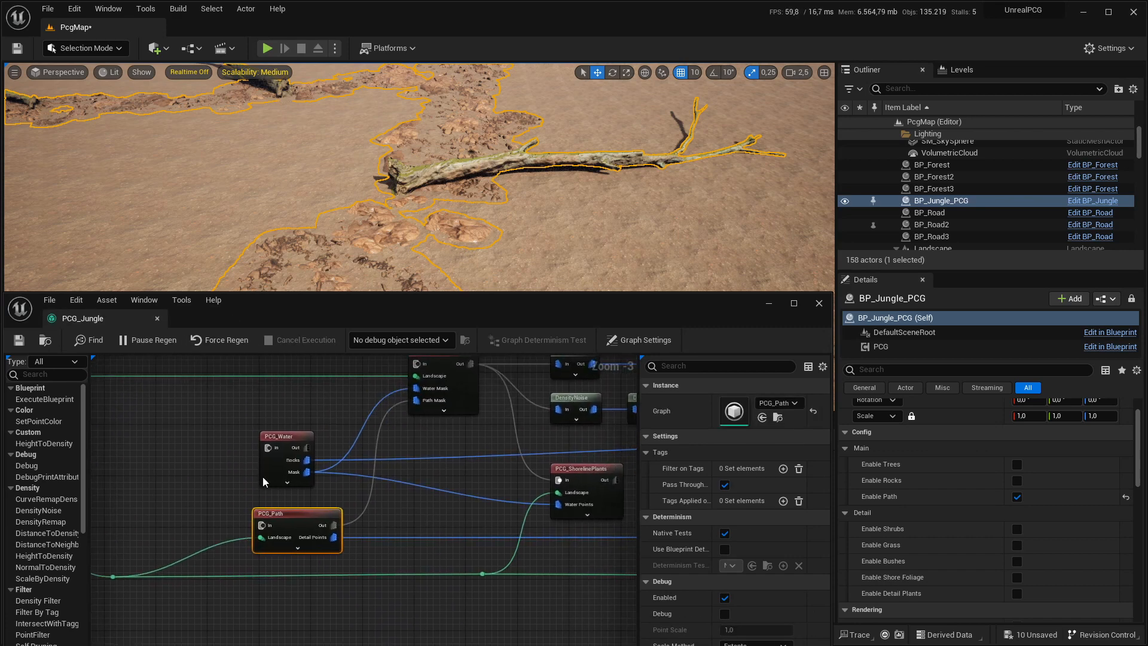
pyautogui.doubleClick(289, 438)
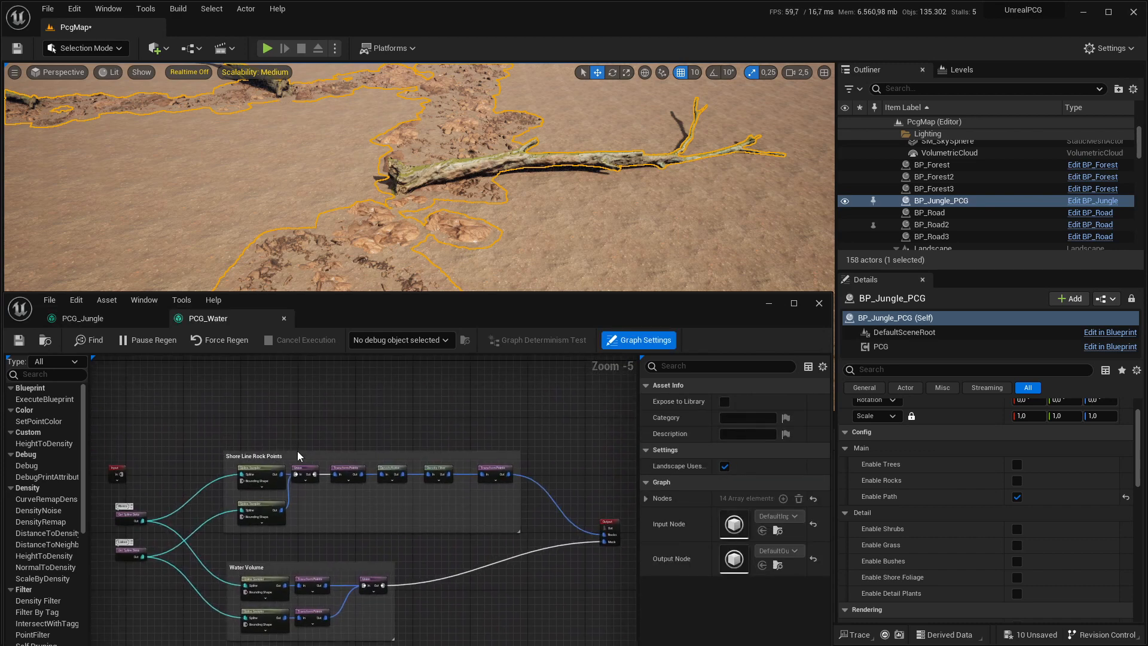
pyautogui.scroll(1, 346, 521)
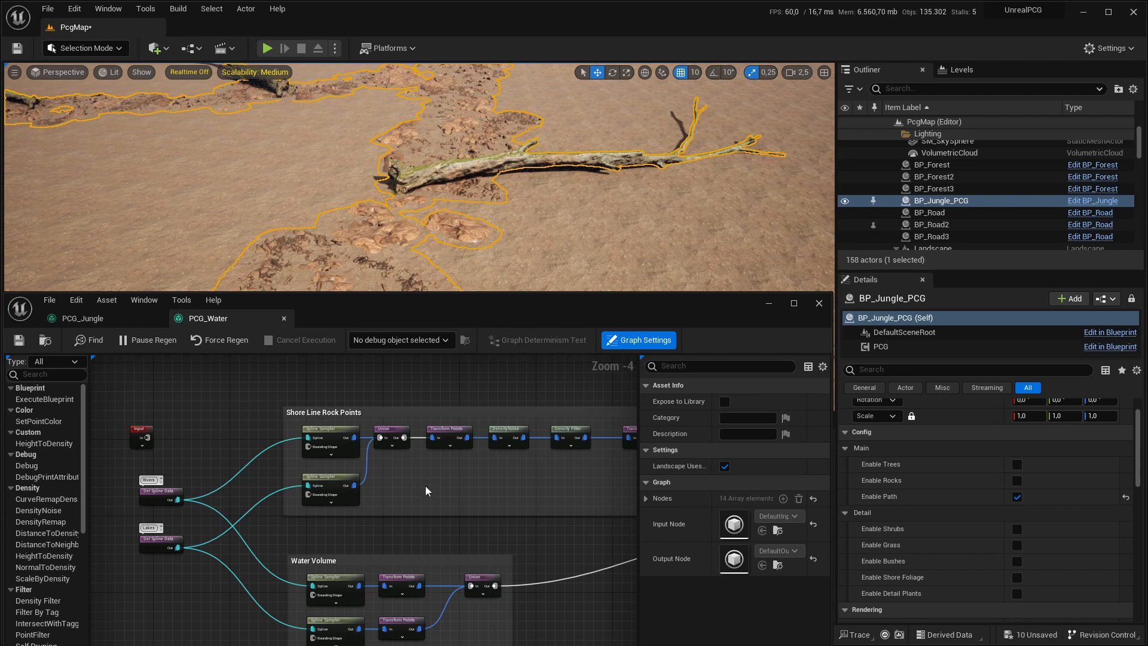
pyautogui.moveTo(426, 486); pyautogui.dragTo(451, 451, button='right')
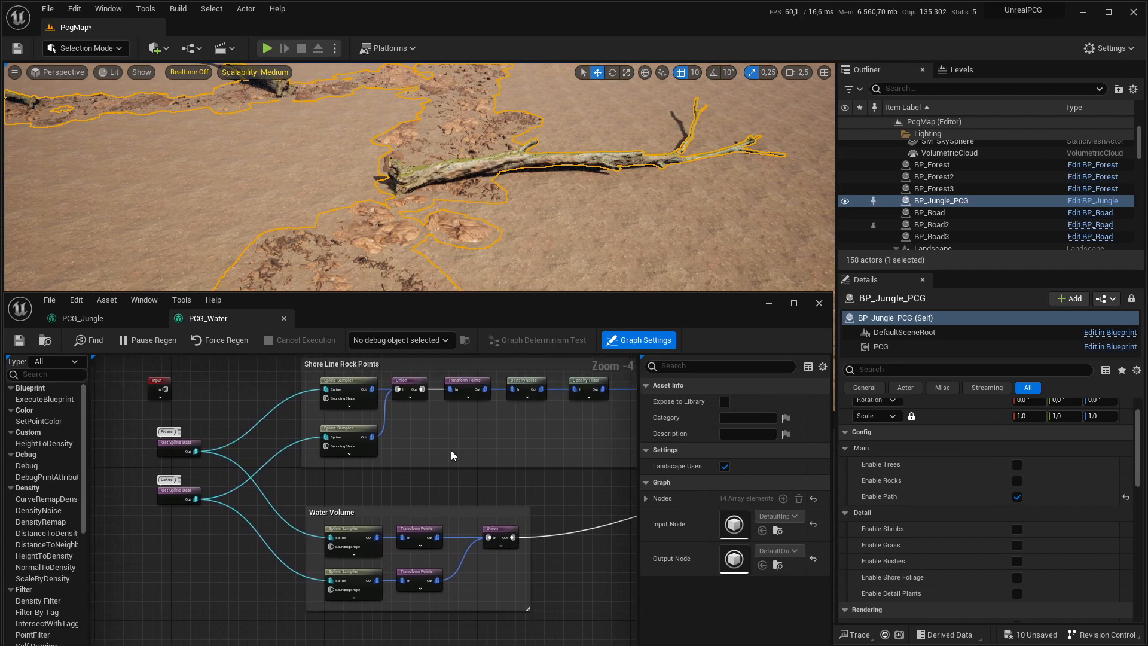
pyautogui.scroll(2, 156, 490)
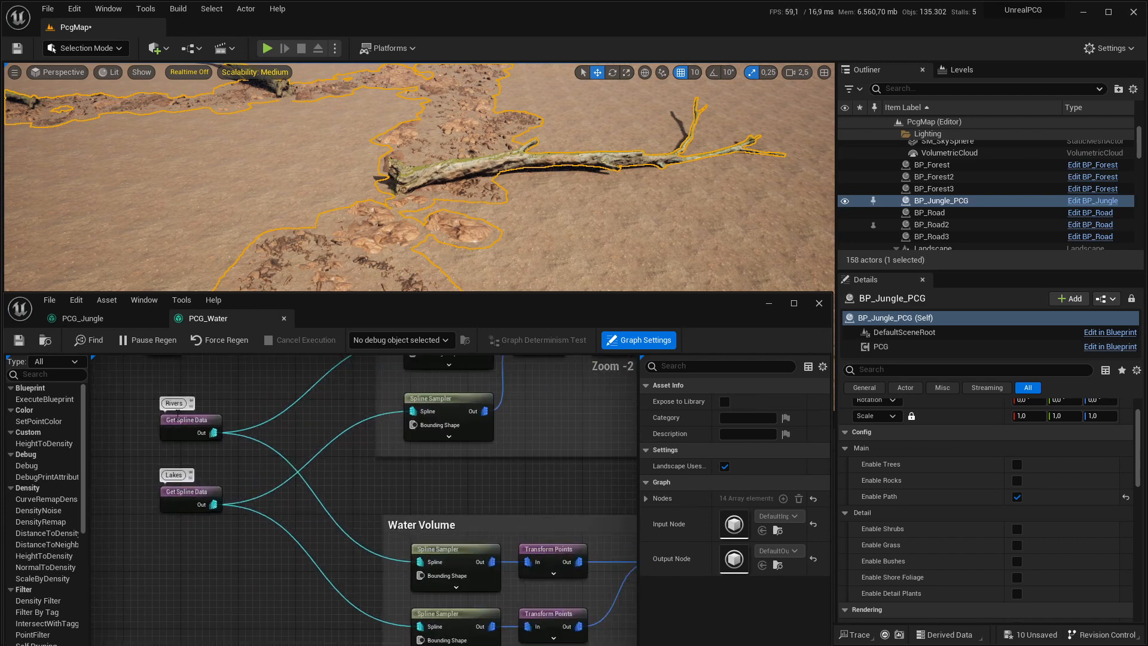
pyautogui.click(179, 439)
pyautogui.click(181, 504)
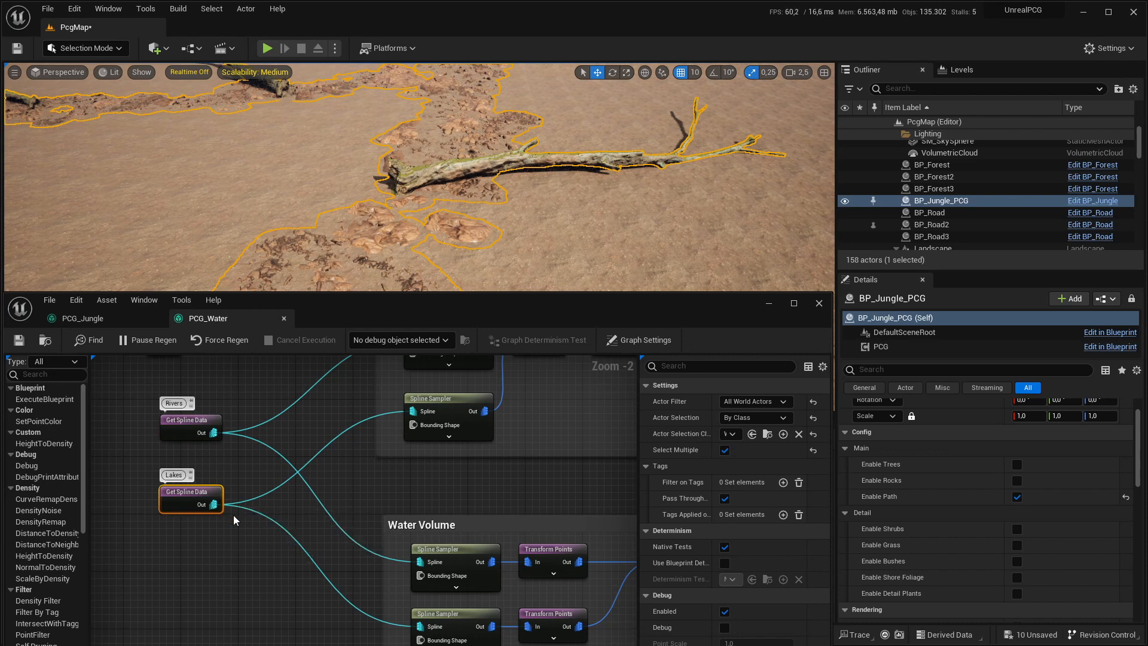
# Examine how the river and lake splines feed the Shore Line Rock Points and Water Volume groups
pyautogui.scroll(-1, 261, 513)
pyautogui.moveTo(476, 479); pyautogui.dragTo(365, 449, button='right')
pyautogui.scroll(-1, 428, 514)
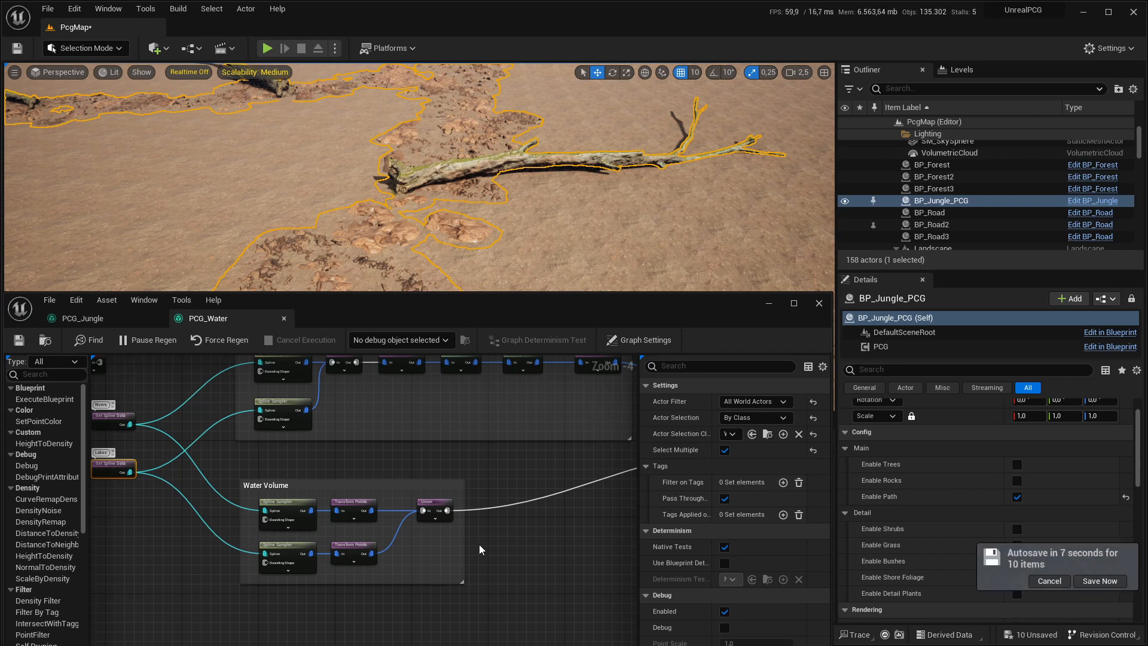
pyautogui.moveTo(535, 508); pyautogui.dragTo(589, 559, button='right')
pyautogui.scroll(1, 297, 533)
pyautogui.scroll(-1, 520, 555)
pyautogui.moveTo(363, 545); pyautogui.dragTo(445, 540, button='right')
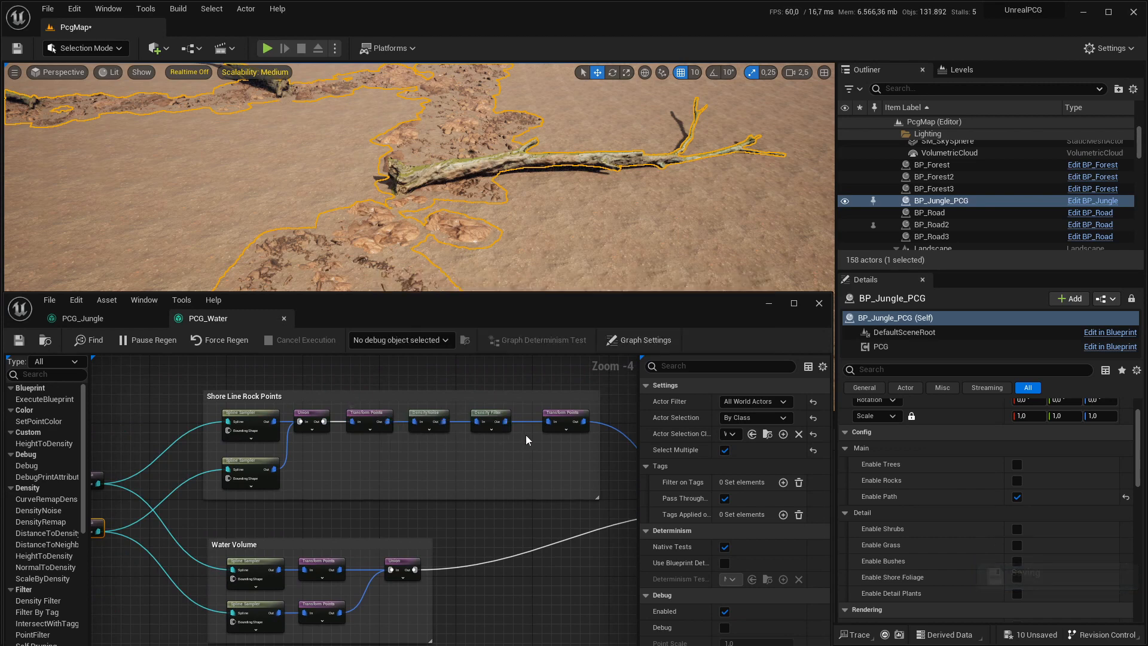
# Select the Water Volume group and trace its Union node's connection to the Output node's Mask pin
pyautogui.moveTo(479, 474); pyautogui.dragTo(478, 413, button='right')
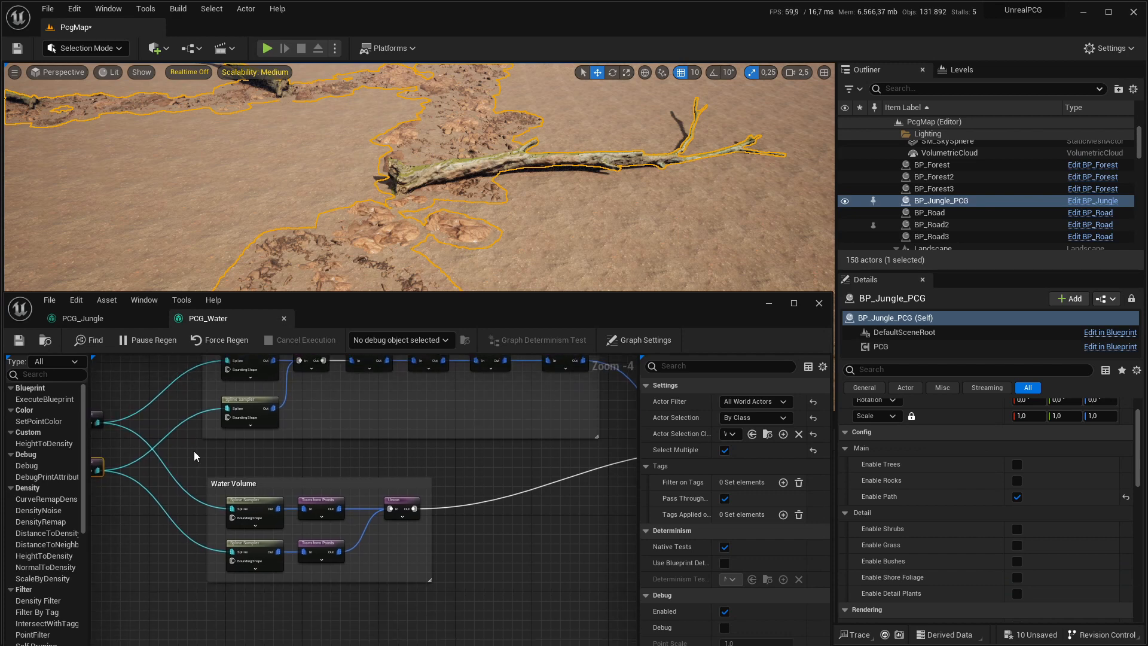
pyautogui.moveTo(195, 452); pyautogui.dragTo(468, 580)
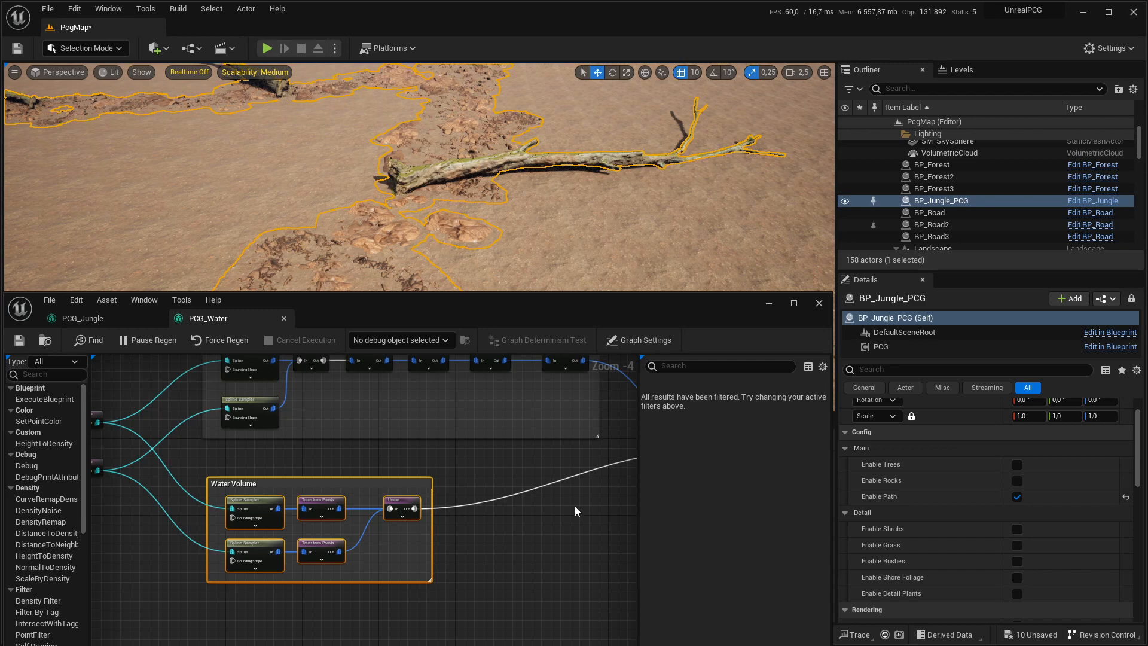
pyautogui.moveTo(575, 506); pyautogui.dragTo(354, 511, button='right')
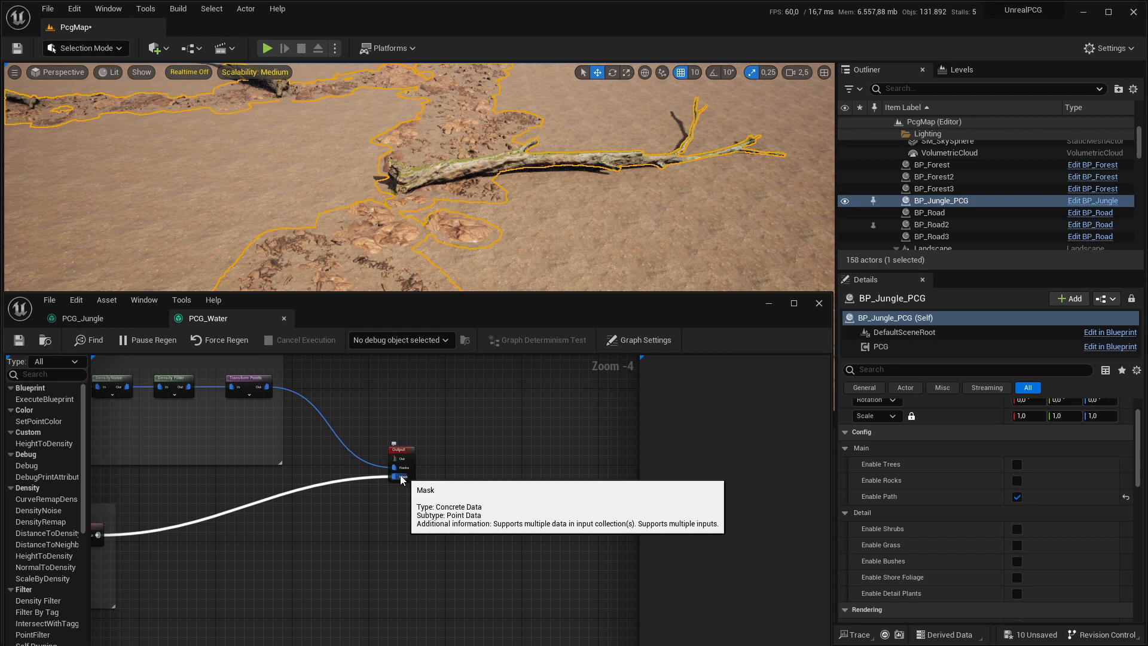
# Check the PCG_Water node in PCG_Jungle, reopen its subgraph and inspect the Rivers Get Spline Data settings
pyautogui.click(283, 318)
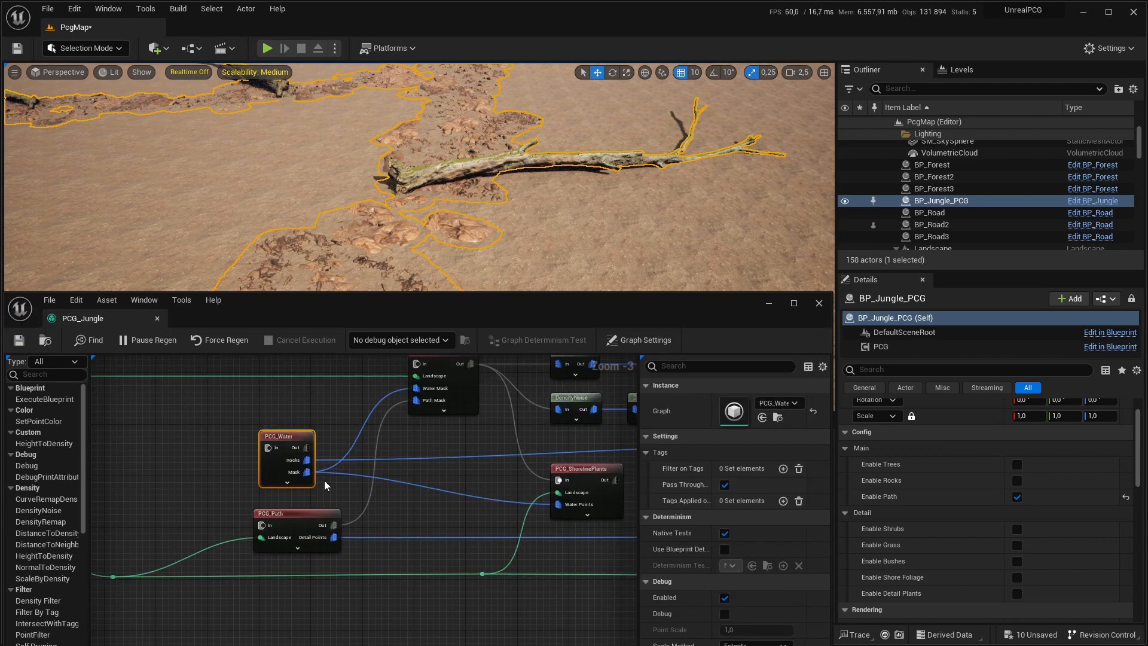
pyautogui.doubleClick(283, 447)
pyautogui.scroll(4, 386, 463)
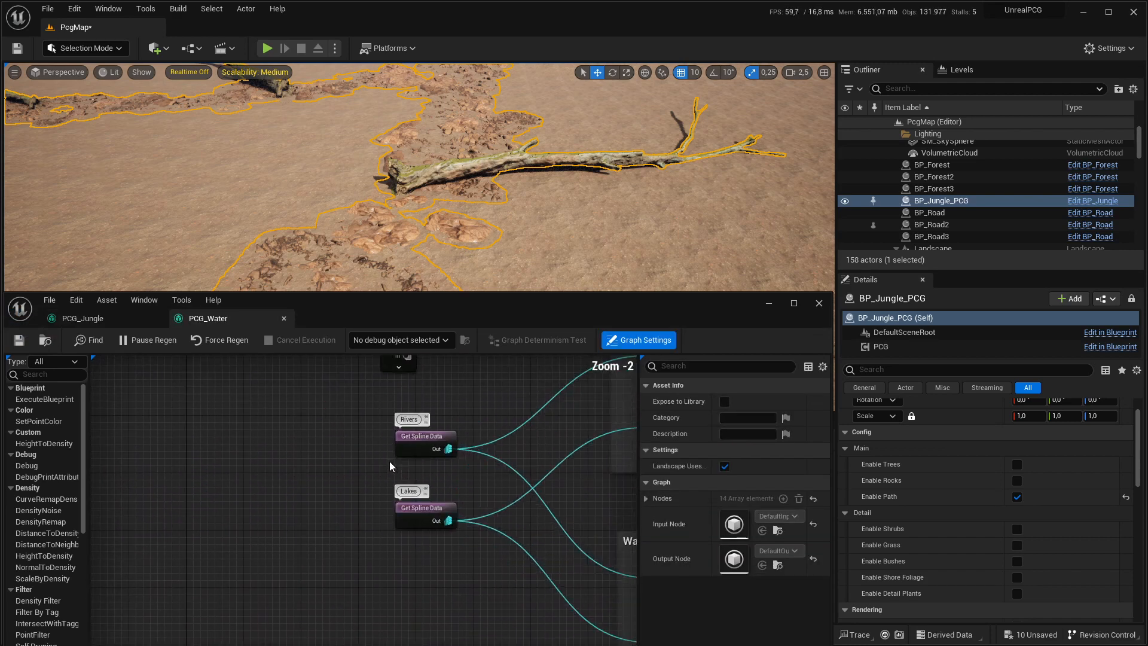
pyautogui.moveTo(359, 472); pyautogui.dragTo(354, 473, button='right')
pyautogui.click(354, 461)
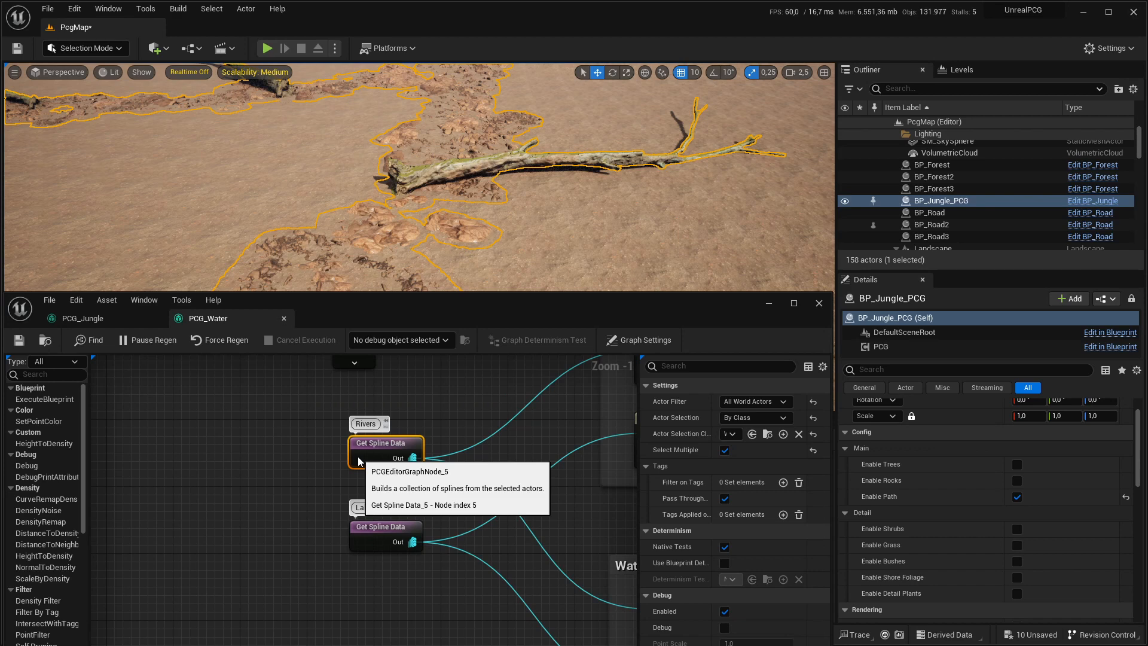
# Close PCG_Water, open the PCG_ForestData subgraph and select the Forest Patches spline node with its Forest Points and Forest Edge samplers
pyautogui.click(284, 318)
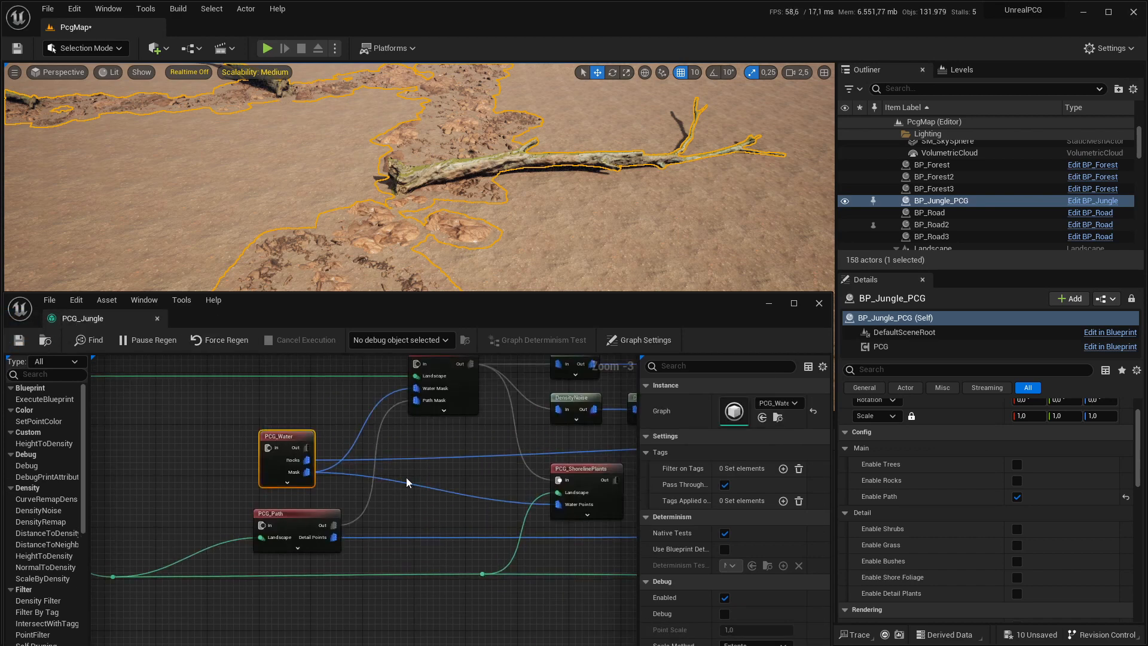
pyautogui.click(456, 441)
pyautogui.moveTo(454, 438); pyautogui.dragTo(379, 472, button='right')
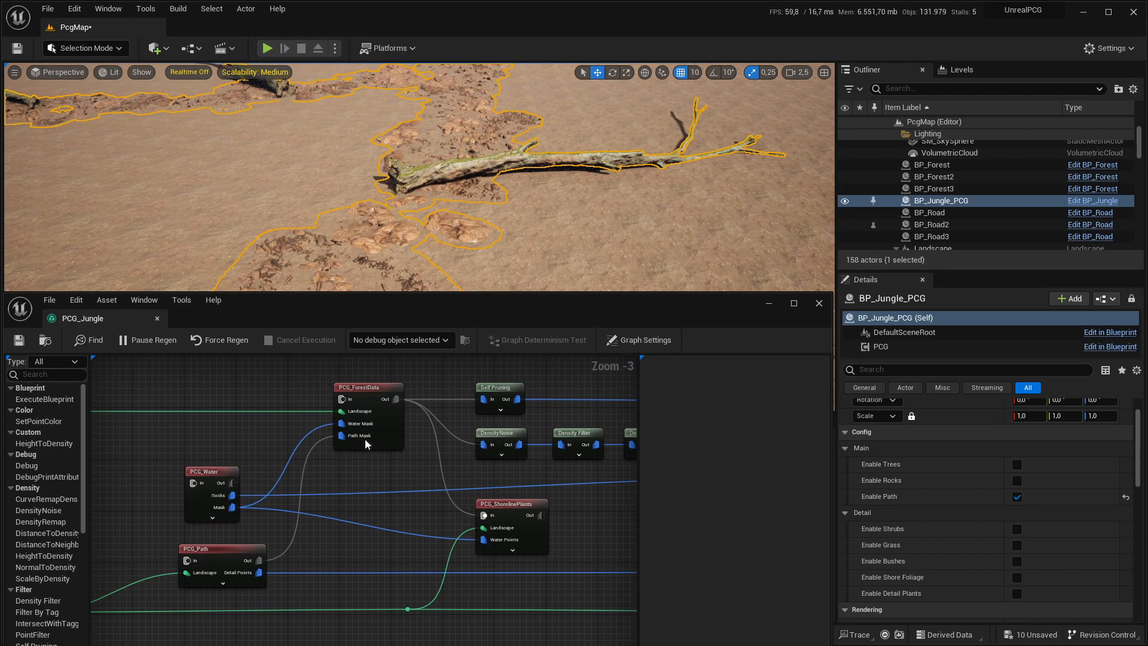
pyautogui.doubleClick(369, 386)
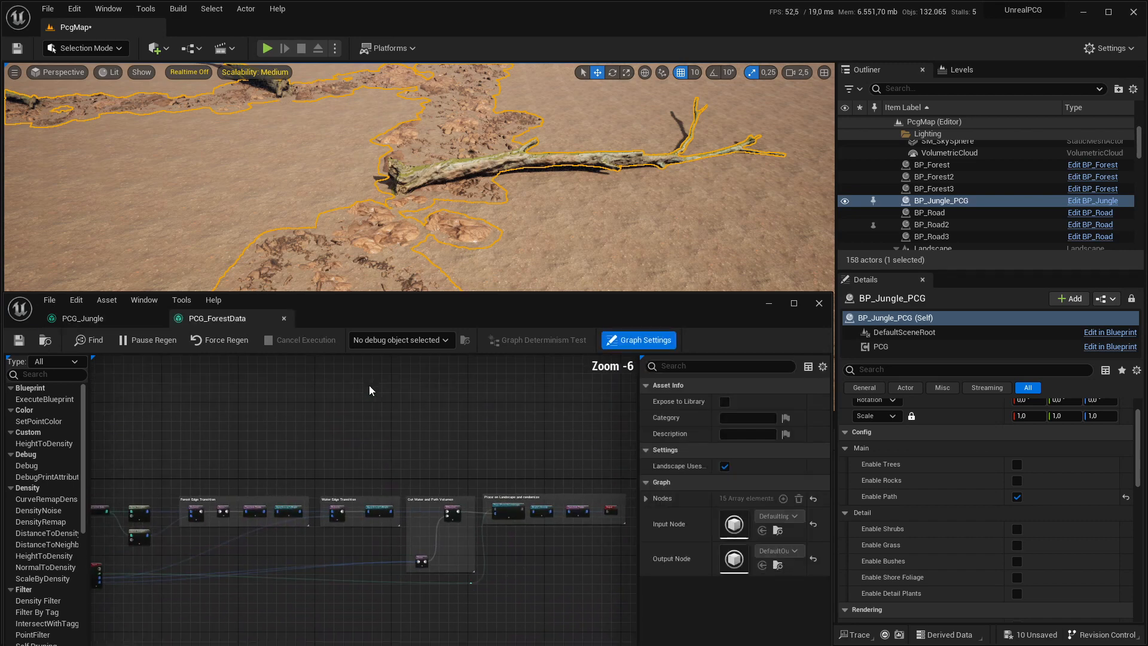
pyautogui.moveTo(298, 466); pyautogui.dragTo(436, 422, button='right')
pyautogui.scroll(5, 345, 475)
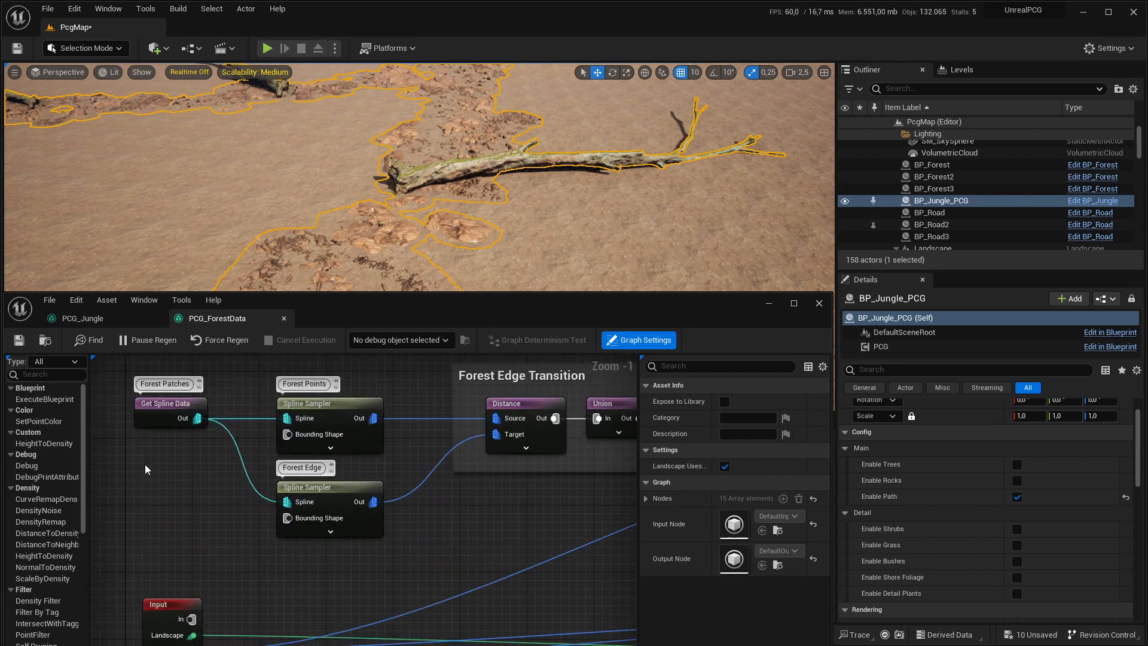
pyautogui.moveTo(127, 396); pyautogui.dragTo(384, 567)
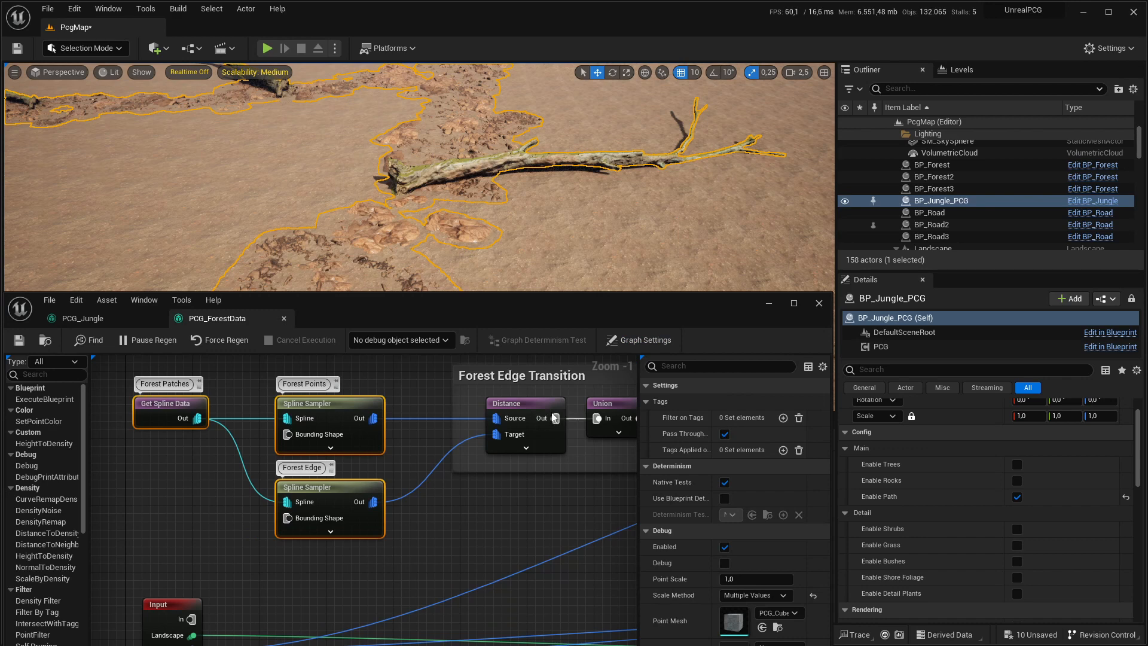
# Turn off Enable Path and turn on Enable Trees, and enable debug display on the Forest Edge Transition group's Distance node
pyautogui.click(1017, 496)
pyautogui.click(1017, 465)
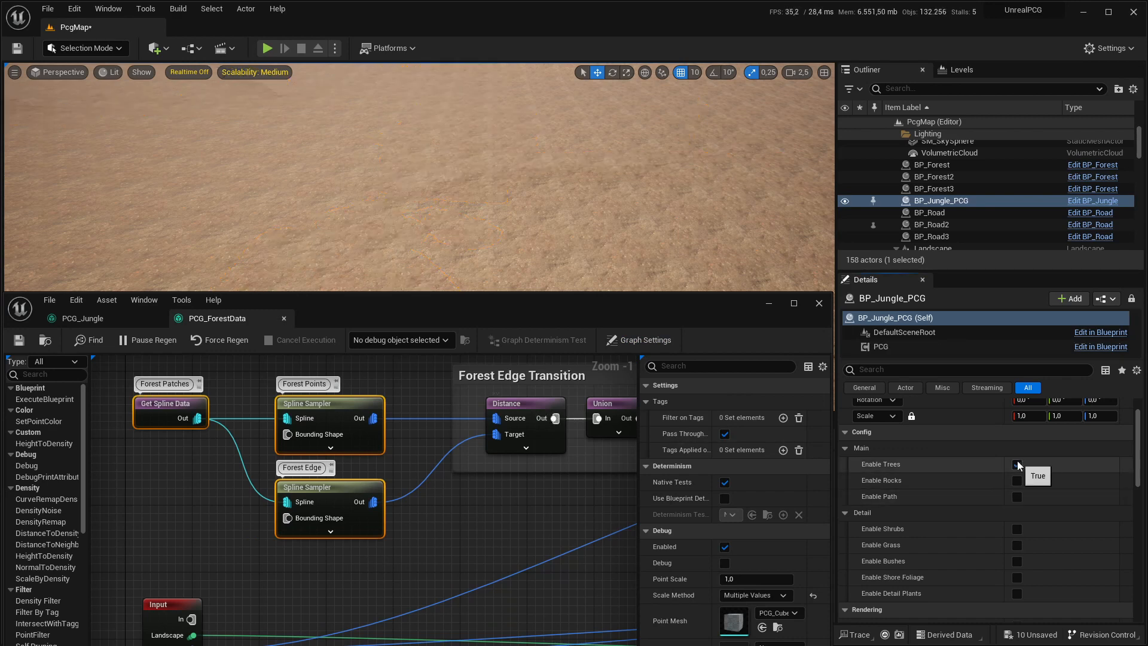
pyautogui.click(523, 407)
pyautogui.press('d')
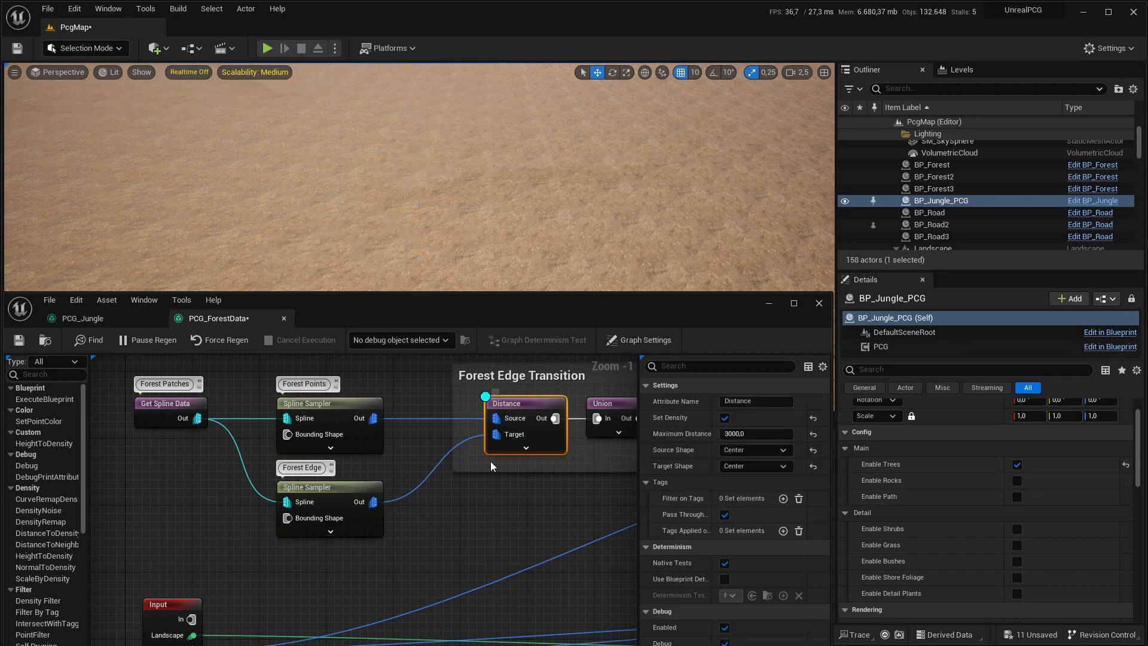
pyautogui.scroll(1, 538, 215)
pyautogui.moveTo(538, 203); pyautogui.dragTo(514, 222, button='right')
# Examine the Water Edge Transition, Cut Water and Path Volumes, and landscape projection nodes in PCG_ForestData
pyautogui.scroll(-5, 543, 501)
pyautogui.moveTo(564, 504); pyautogui.dragTo(198, 439, button='right')
pyautogui.scroll(3, 518, 436)
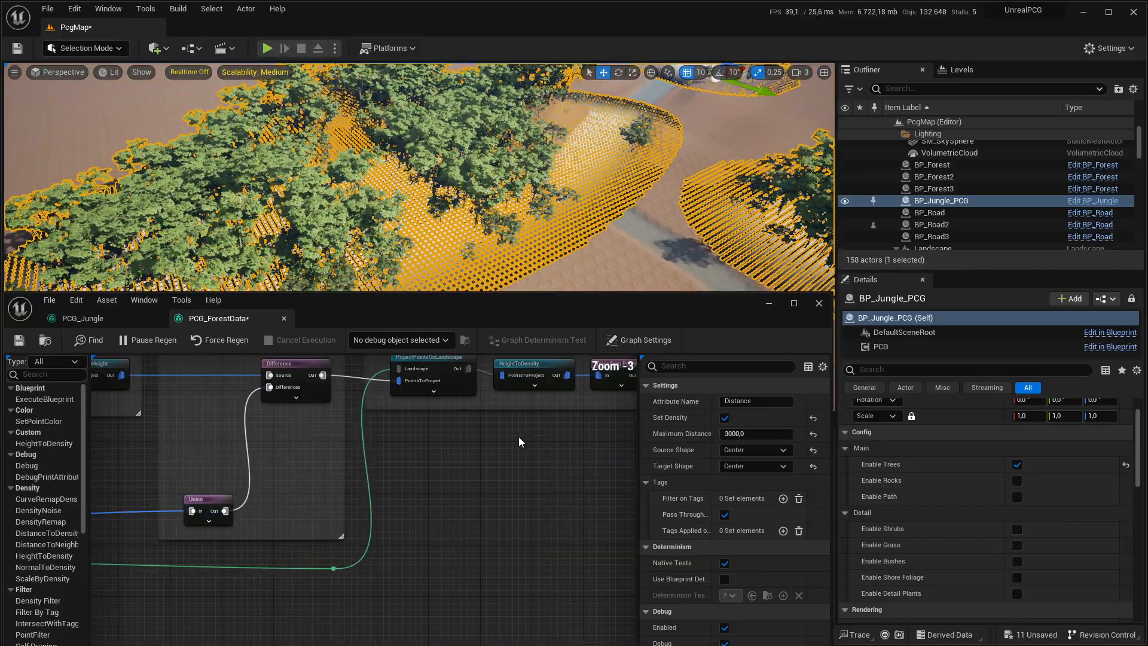
pyautogui.moveTo(536, 440); pyautogui.dragTo(362, 478, button='right')
pyautogui.moveTo(289, 445); pyautogui.dragTo(634, 450, button='right')
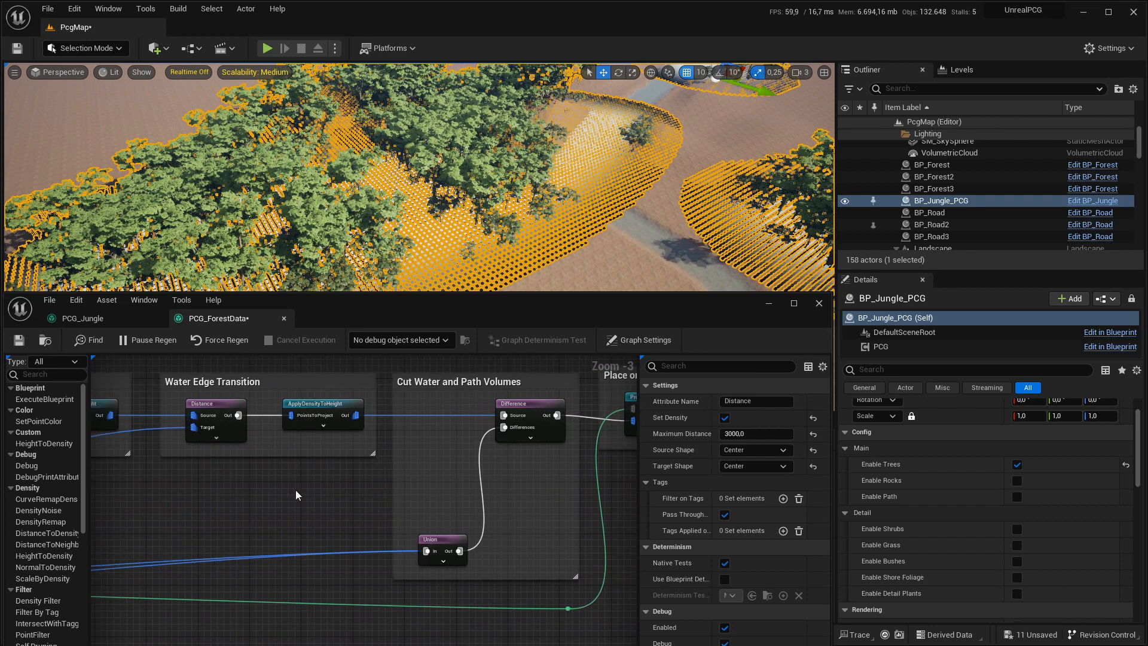
pyautogui.moveTo(255, 497); pyautogui.dragTo(528, 483, button='right')
pyautogui.moveTo(333, 494); pyautogui.dragTo(177, 488, button='right')
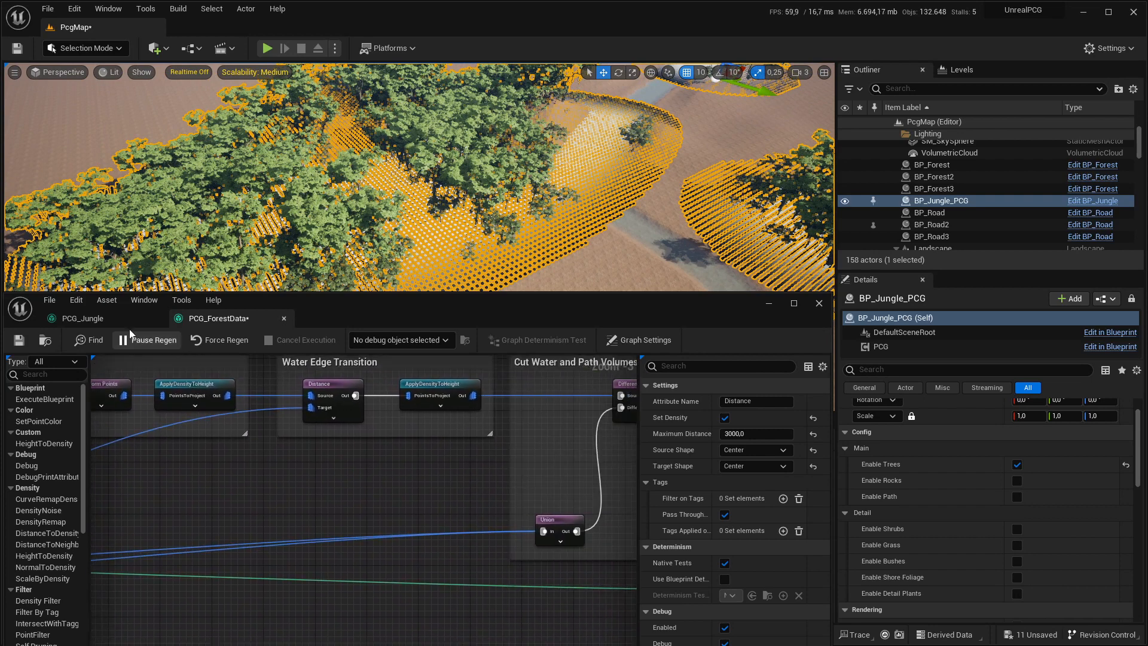
# Disable the PCG_Trees node in PCG_Jungle and return to the PCG_ForestData graph
pyautogui.click(80, 318)
pyautogui.scroll(-3, 356, 458)
pyautogui.moveTo(399, 464); pyautogui.dragTo(161, 468, button='right')
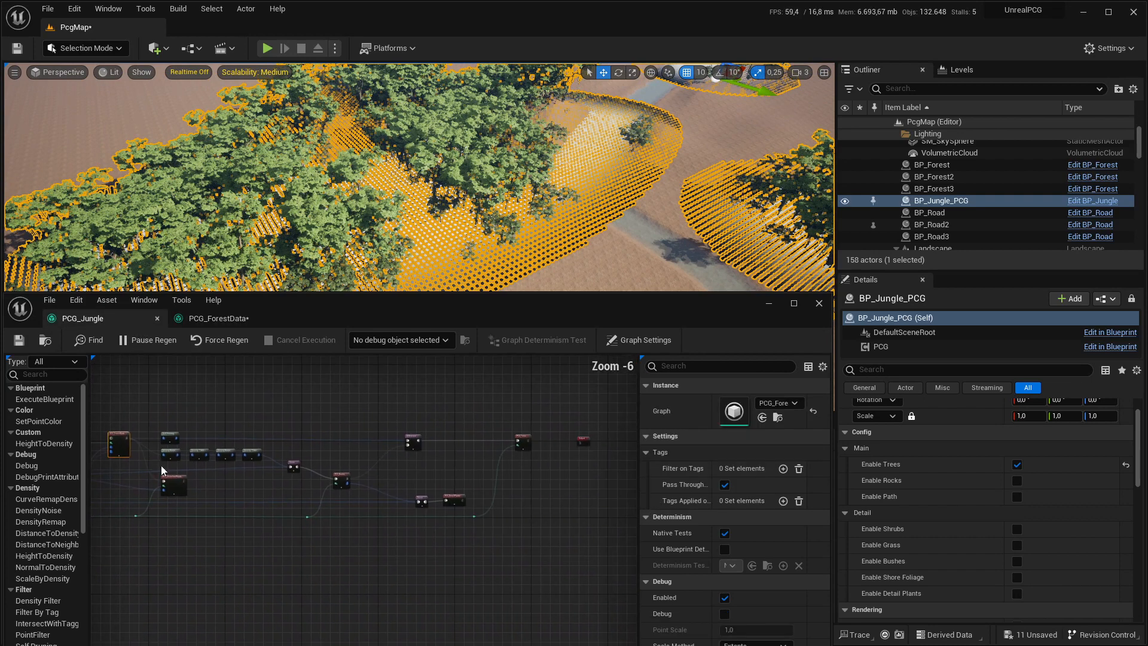
pyautogui.scroll(4, 461, 440)
pyautogui.moveTo(483, 450); pyautogui.dragTo(248, 434, button='right')
pyautogui.click(457, 419)
pyautogui.press('e')
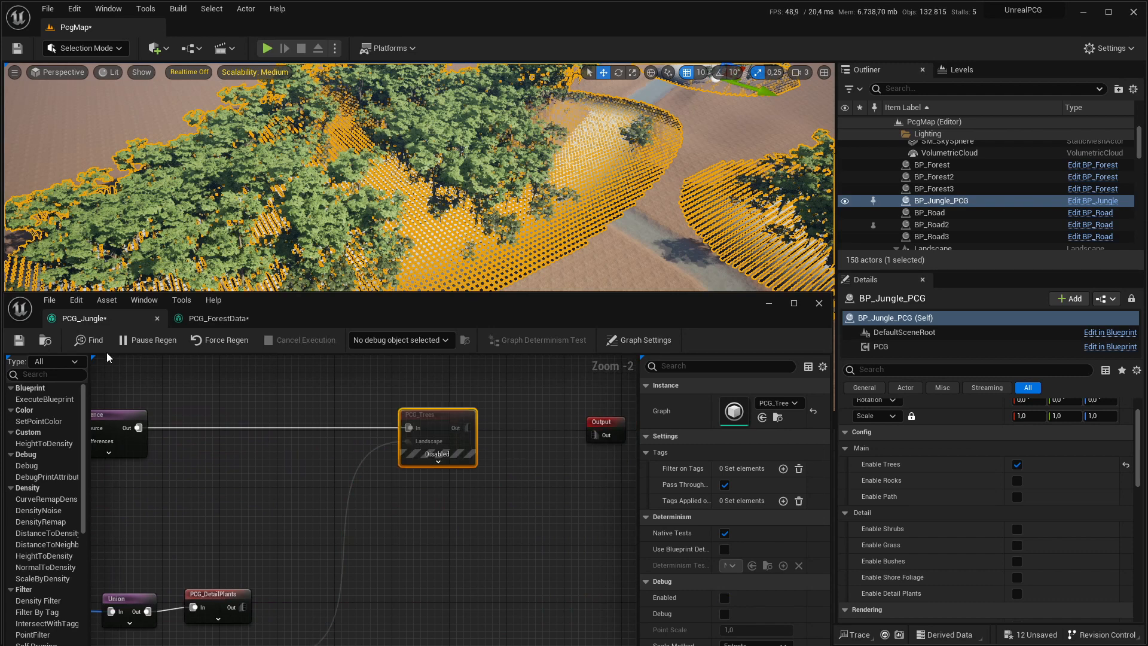
pyautogui.click(218, 319)
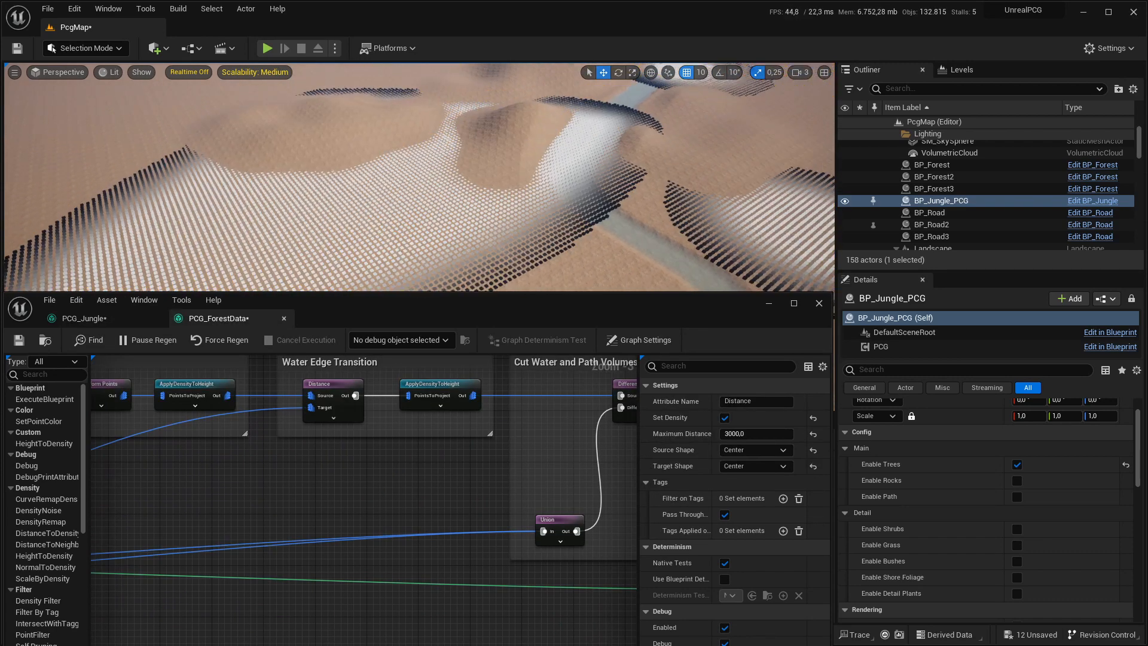
# View the forest debug points in the level and locate the Distance node in the Forest Edge Transition group
pyautogui.moveTo(638, 204); pyautogui.dragTo(632, 210, button='right')
pyautogui.press('g')
pyautogui.press('g')
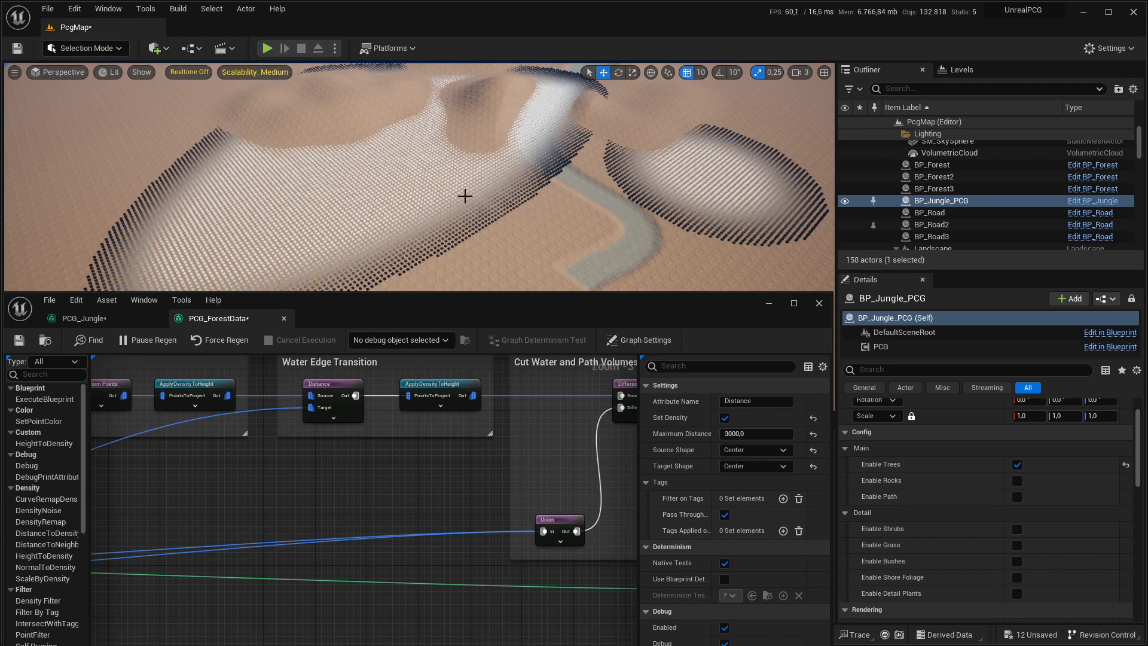
pyautogui.moveTo(229, 472); pyautogui.dragTo(614, 456, button='right')
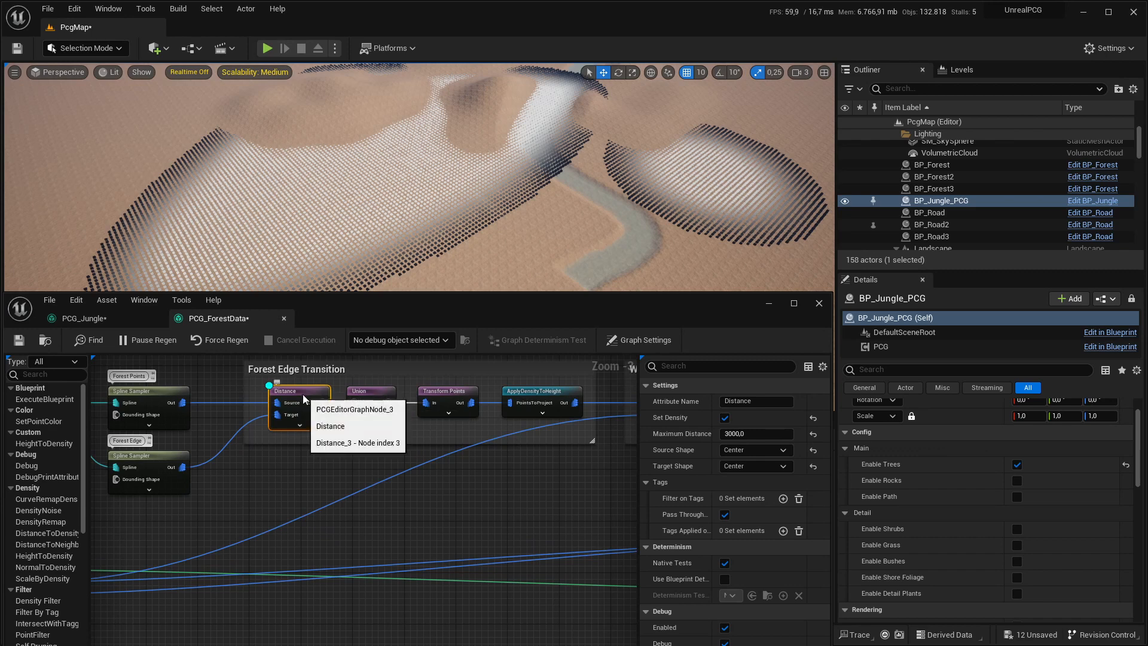
# Switch the debug display to Transform Points and then ApplyDensityToHeight in the Forest Edge Transition group, and view the raised forest points in the level
pyautogui.click(448, 392)
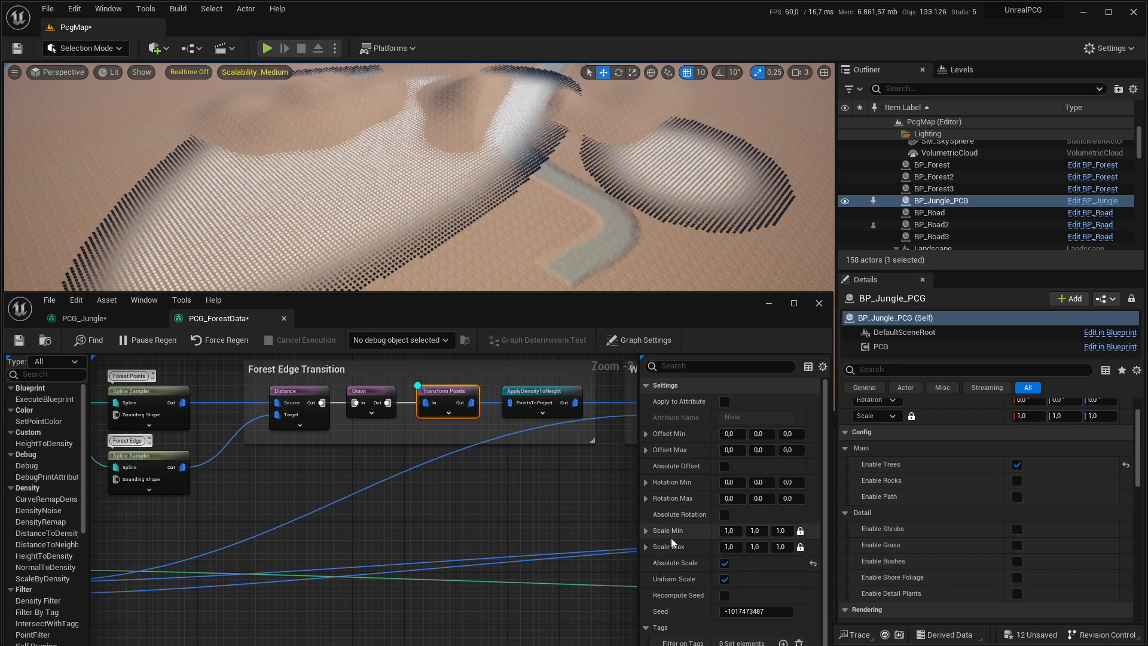
pyautogui.moveTo(522, 478); pyautogui.dragTo(341, 503, button='right')
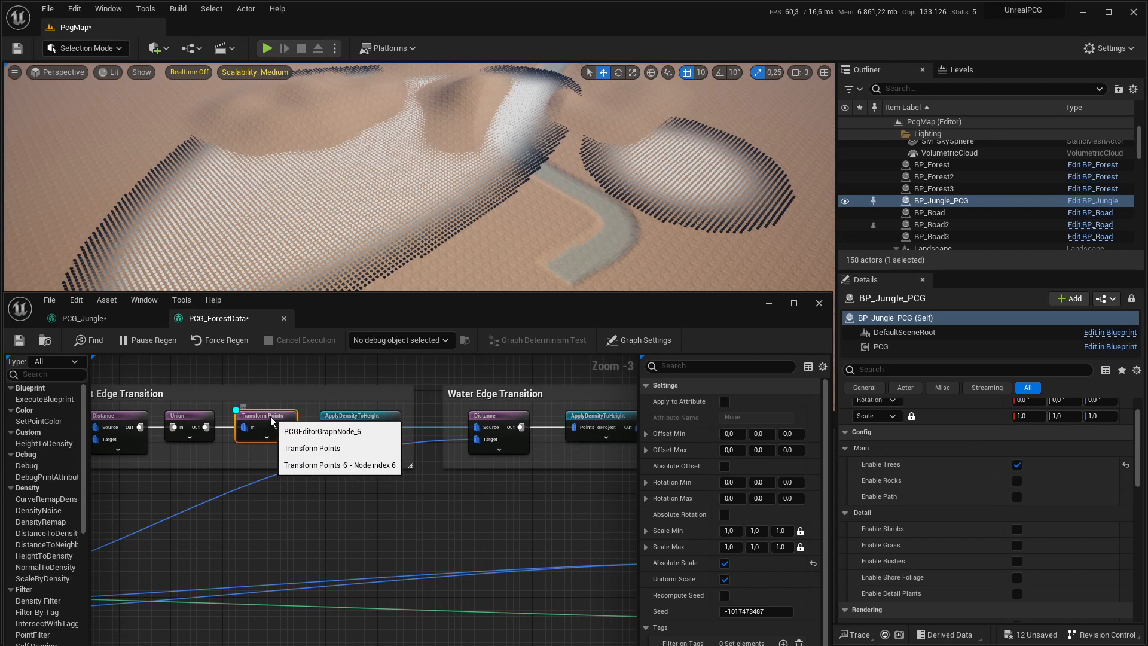
pyautogui.click(370, 420)
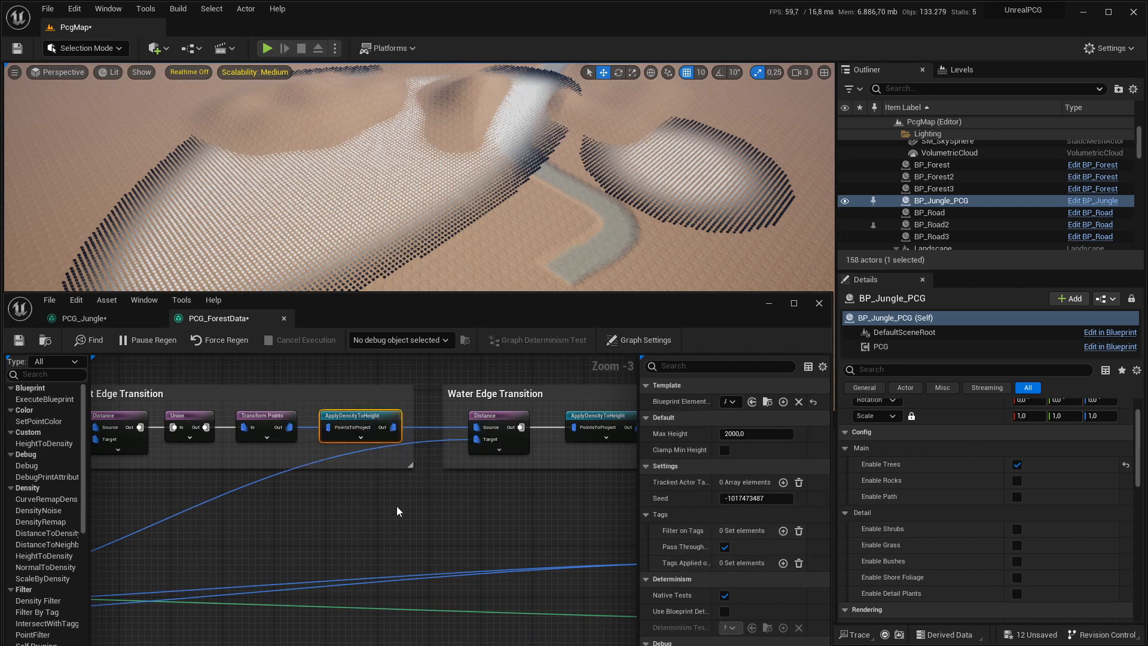
pyautogui.press('d')
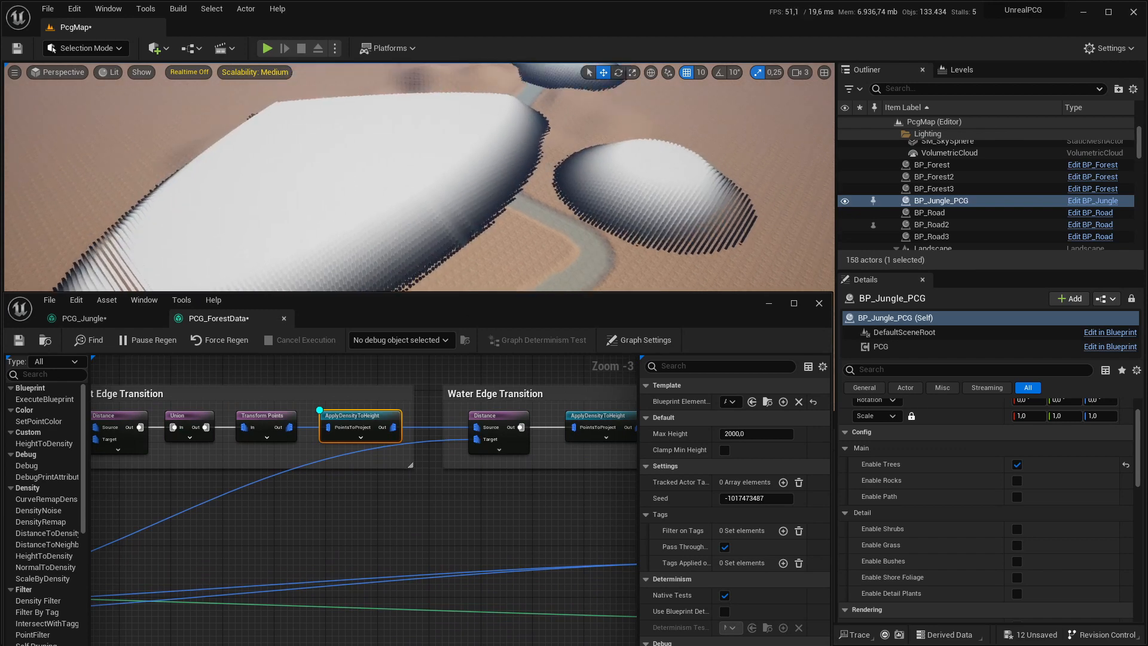
pyautogui.moveTo(419, 180)
pyautogui.mouseDown(button='right')
pyautogui.moveTo(394, 206)
pyautogui.moveTo(391, 183)
pyautogui.moveTo(419, 178)
pyautogui.mouseUp(button='right')
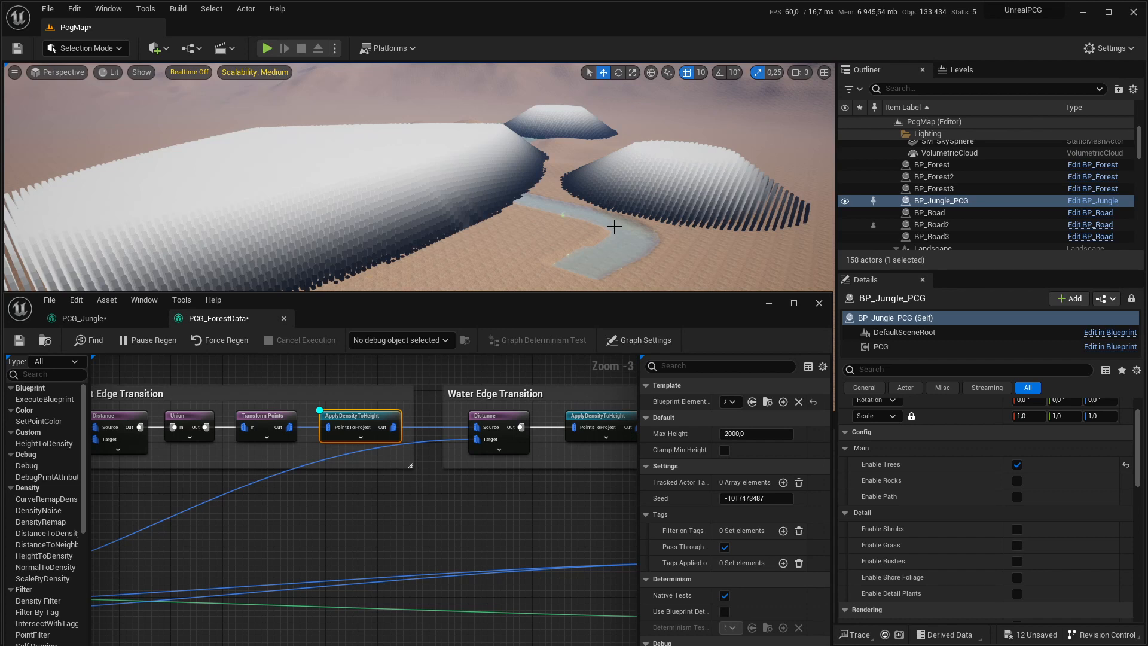
# Open the ApplyDensityToHeight blueprint, examine the height calculation in its Point Loop Body function, and close the blueprint
pyautogui.doubleClick(372, 421)
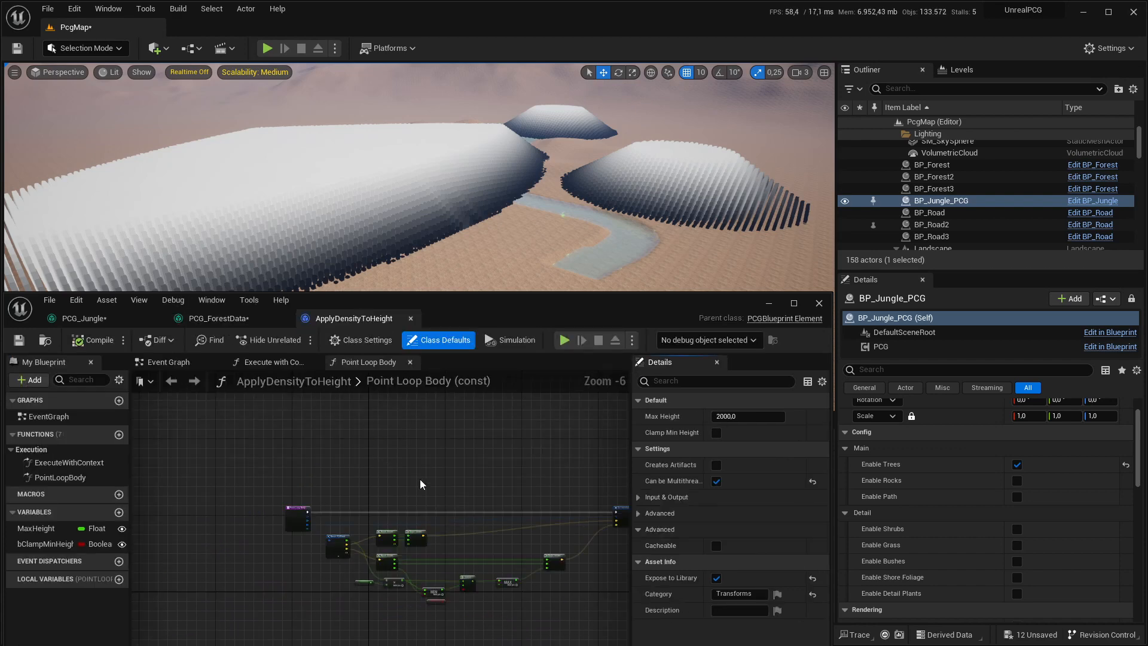
pyautogui.scroll(-1, 331, 428)
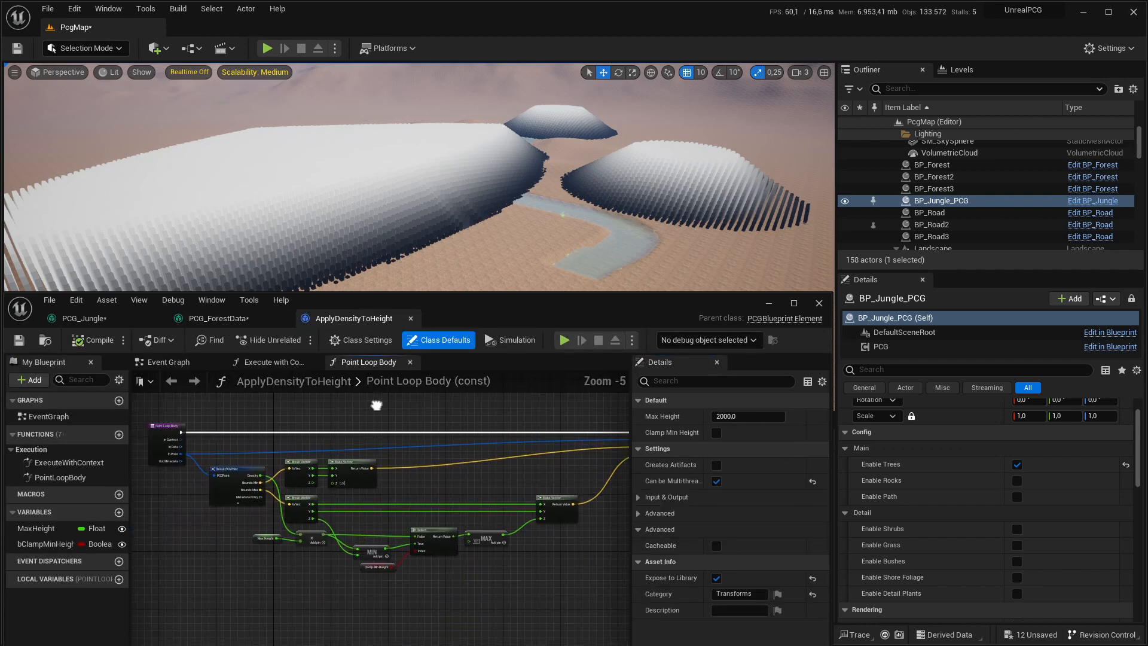
pyautogui.click(793, 303)
pyautogui.scroll(2, 477, 333)
pyautogui.moveTo(478, 333); pyautogui.dragTo(620, 459, button='right')
pyautogui.scroll(1, 511, 411)
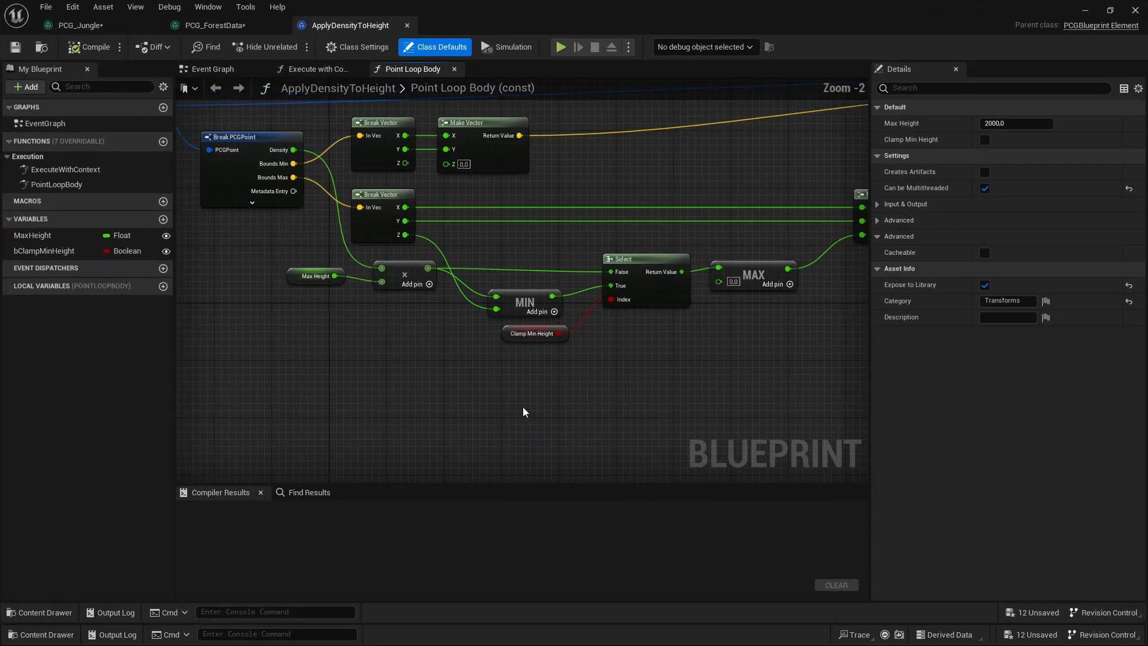
pyautogui.moveTo(522, 408); pyautogui.dragTo(553, 455, button='right')
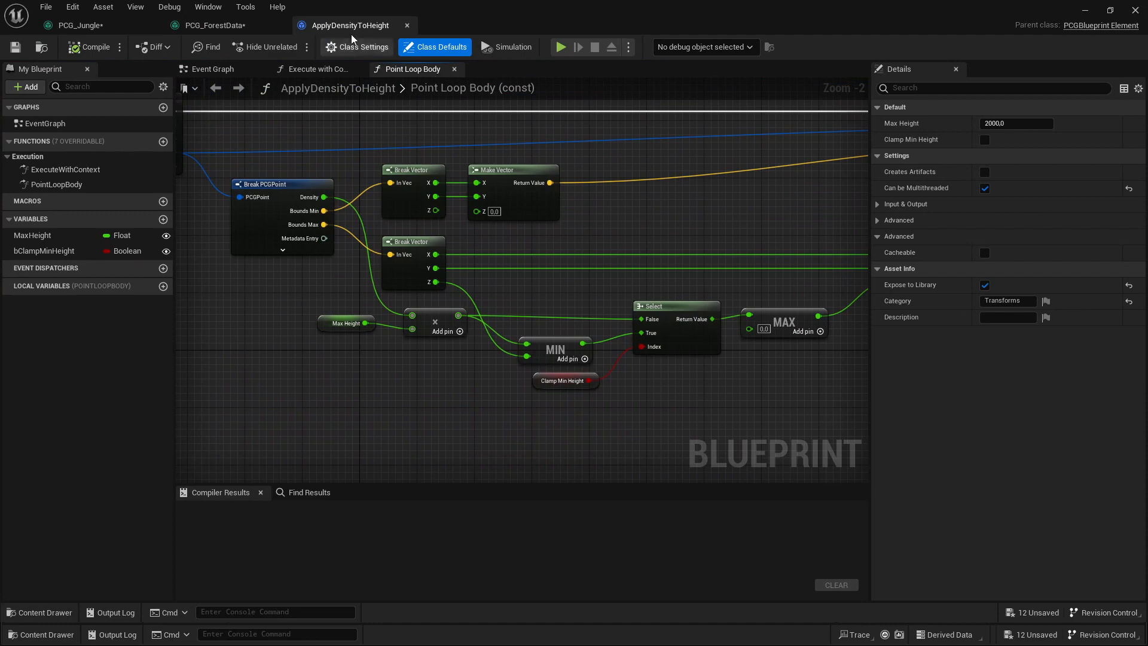
pyautogui.click(407, 25)
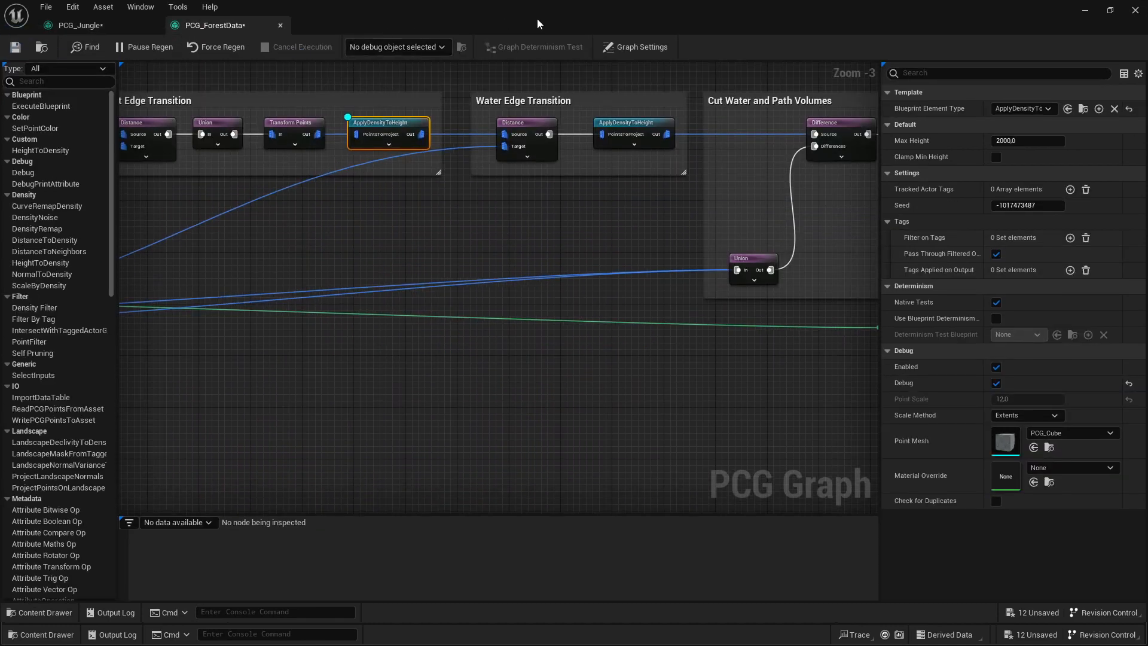
# Shift the debug display to the Water Edge Transition group's Distance node and view the points around the river from above
pyautogui.moveTo(537, 19); pyautogui.dragTo(425, 385)
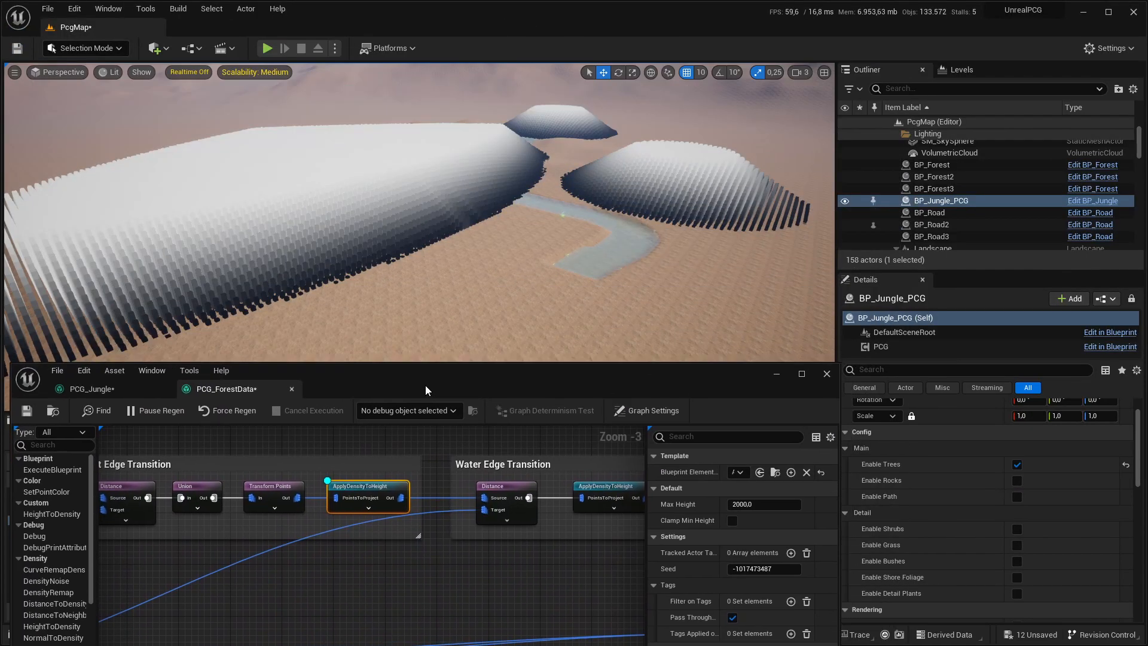
pyautogui.click(509, 487)
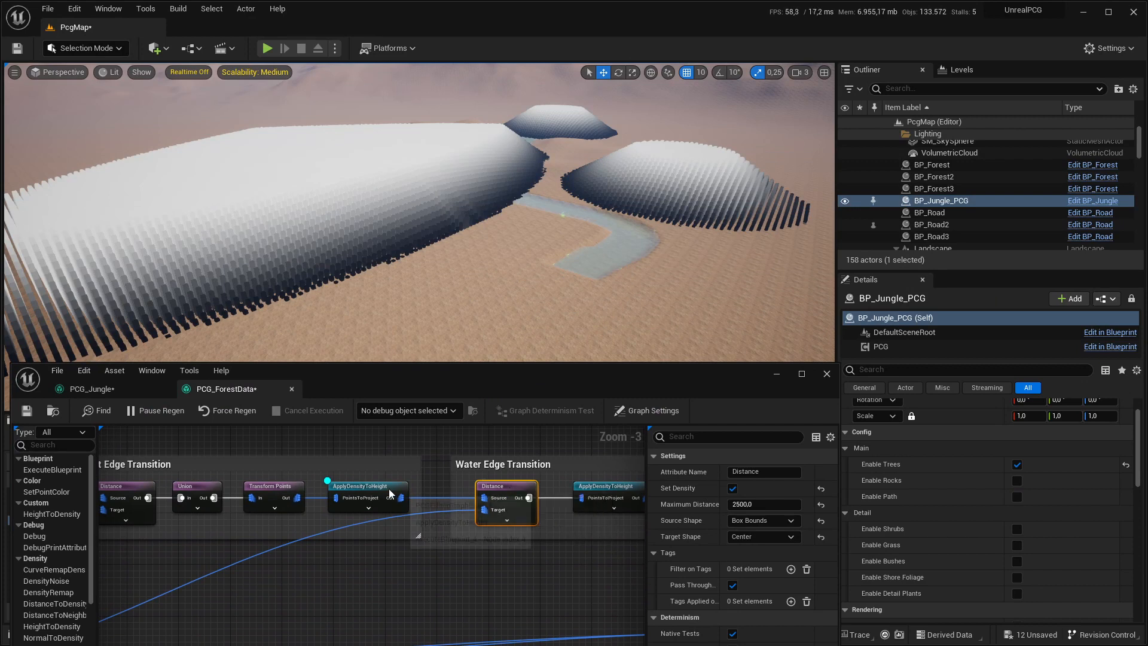
pyautogui.click(388, 490)
pyautogui.click(506, 486)
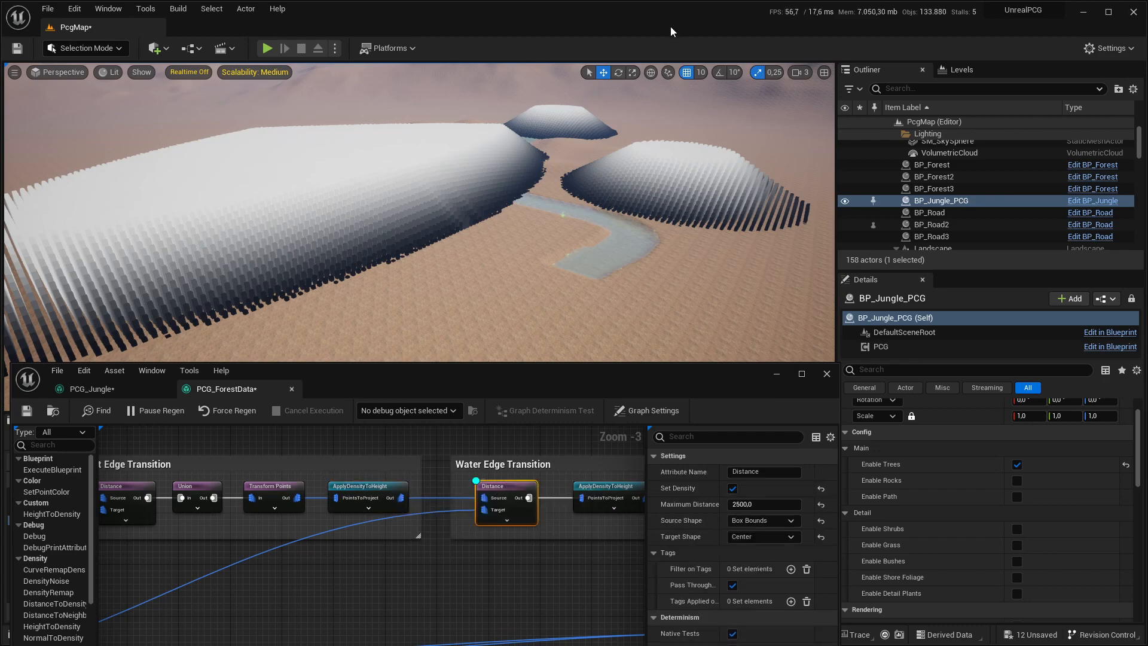
pyautogui.press('w')
pyautogui.moveTo(419, 215); pyautogui.dragTo(461, 275, button='right')
pyautogui.scroll(1, 424, 233)
pyautogui.moveTo(650, 157); pyautogui.dragTo(646, 162, button='right')
pyautogui.moveTo(510, 236); pyautogui.dragTo(510, 221, button='right')
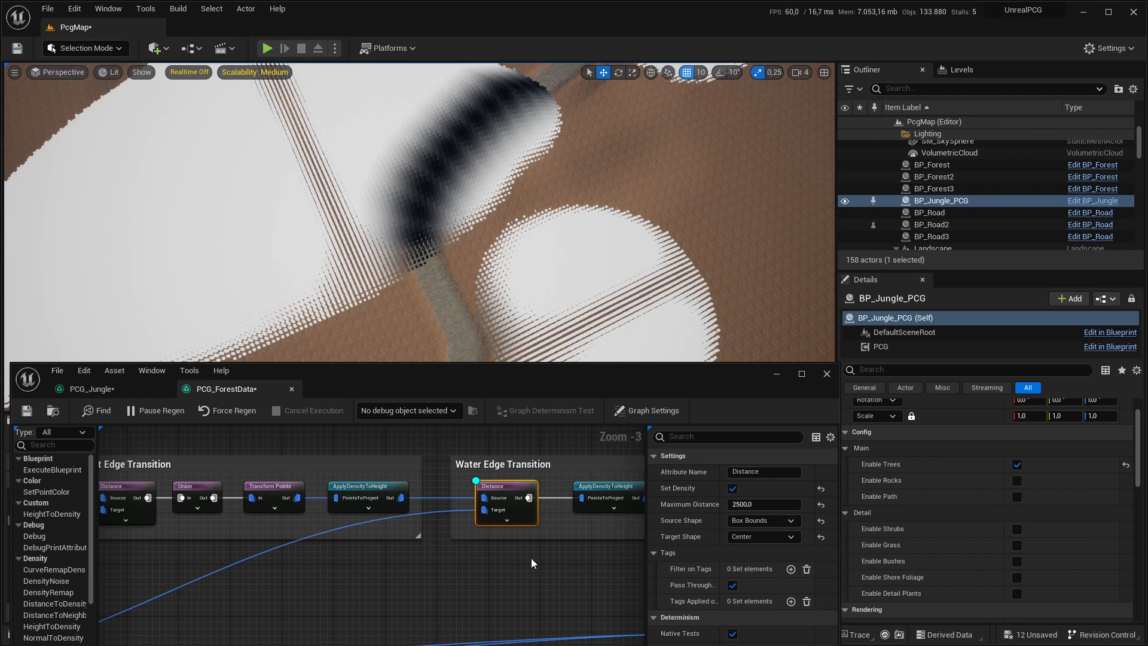
# Transfer the debug display from Distance to ApplyDensityToHeight in the Water Edge Transition group and inspect the point heights along the river
pyautogui.moveTo(531, 564); pyautogui.dragTo(347, 575, button='right')
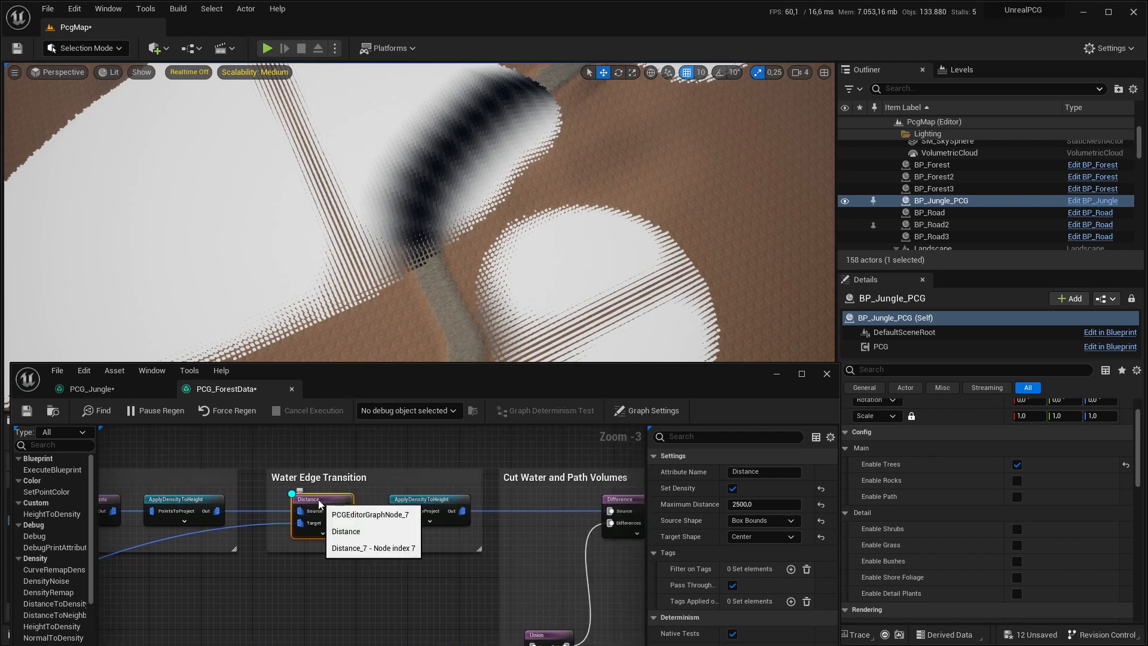
pyautogui.click(434, 504)
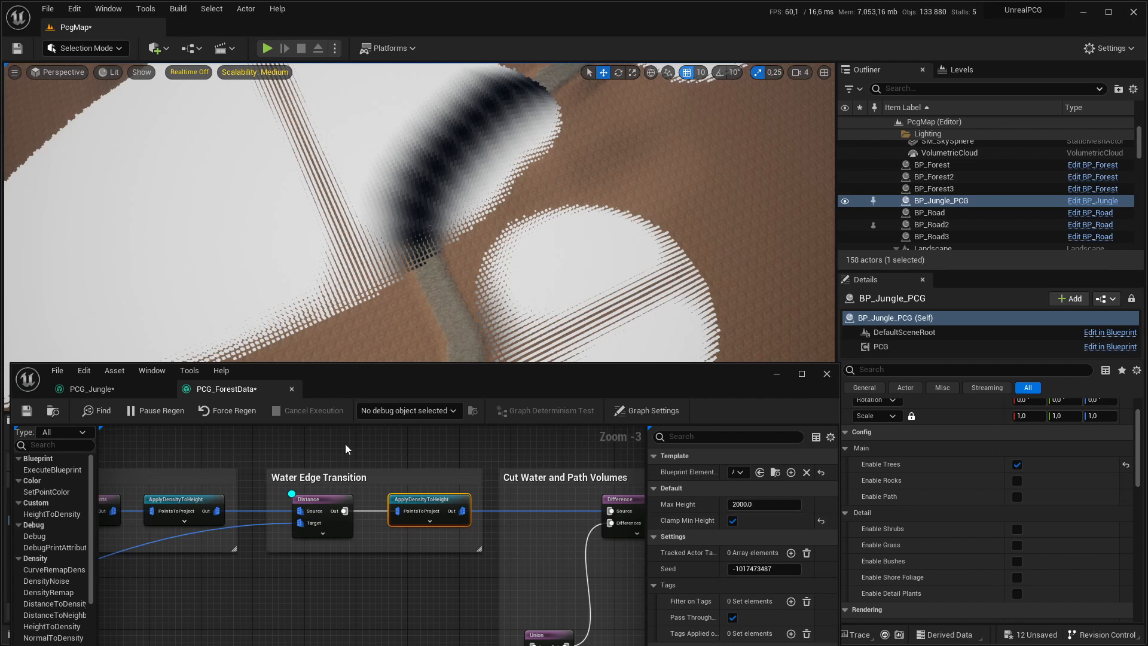
pyautogui.press('d')
pyautogui.click(339, 501)
pyautogui.press('d')
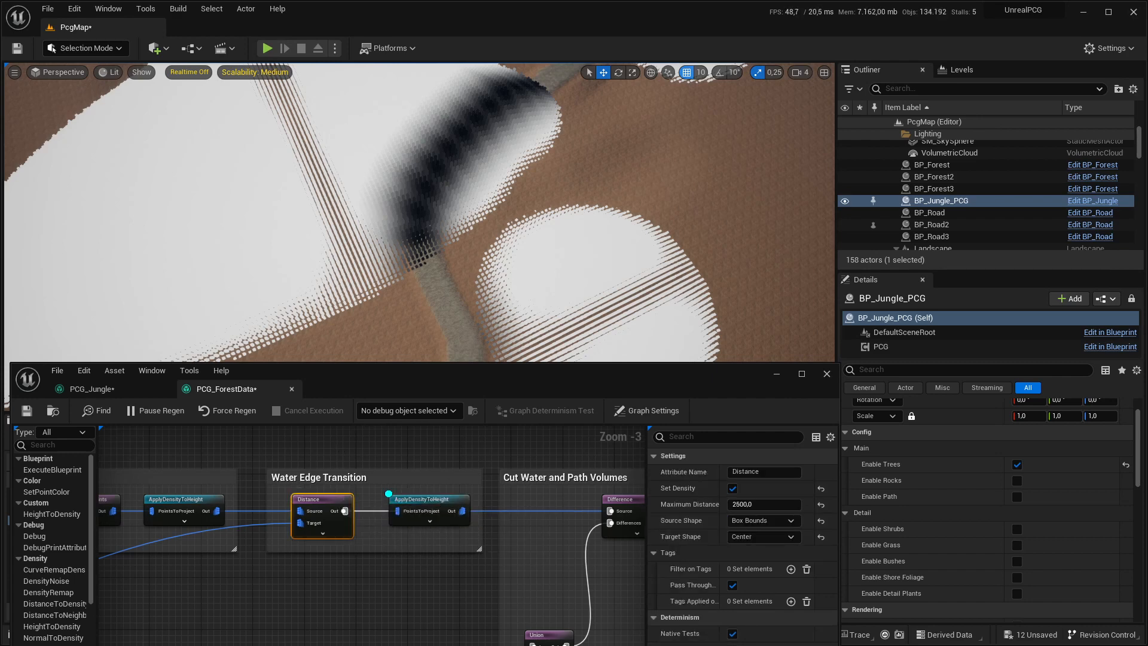
pyautogui.moveTo(395, 263); pyautogui.dragTo(407, 209, button='right')
pyautogui.moveTo(508, 190); pyautogui.dragTo(509, 125, button='right')
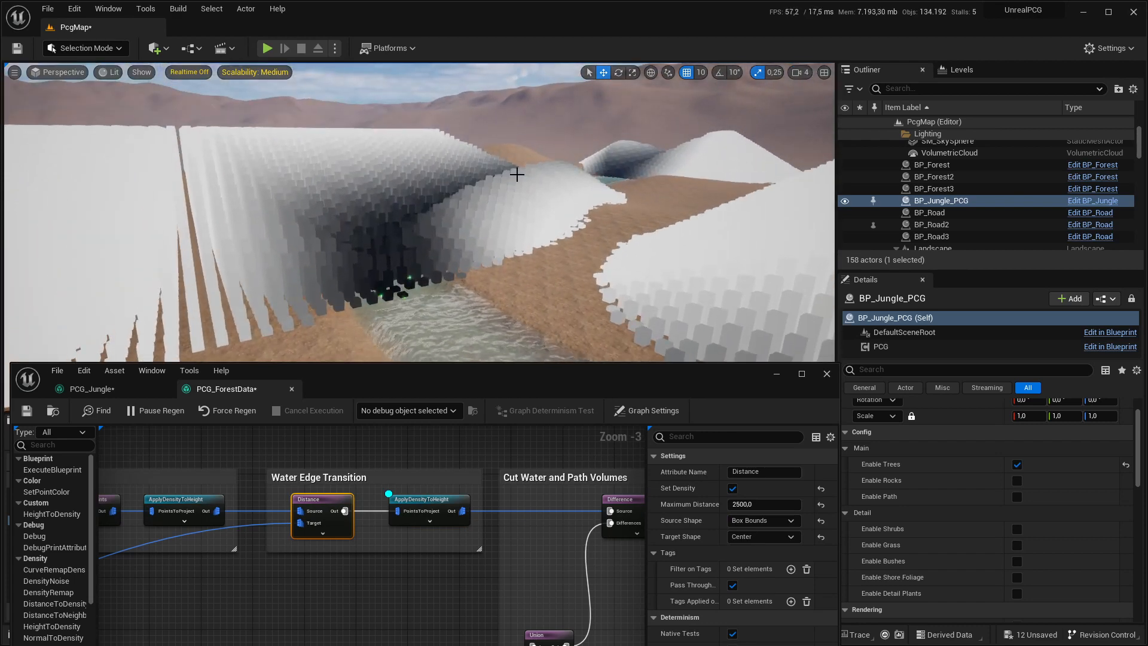
pyautogui.moveTo(531, 172); pyautogui.dragTo(483, 207, button='right')
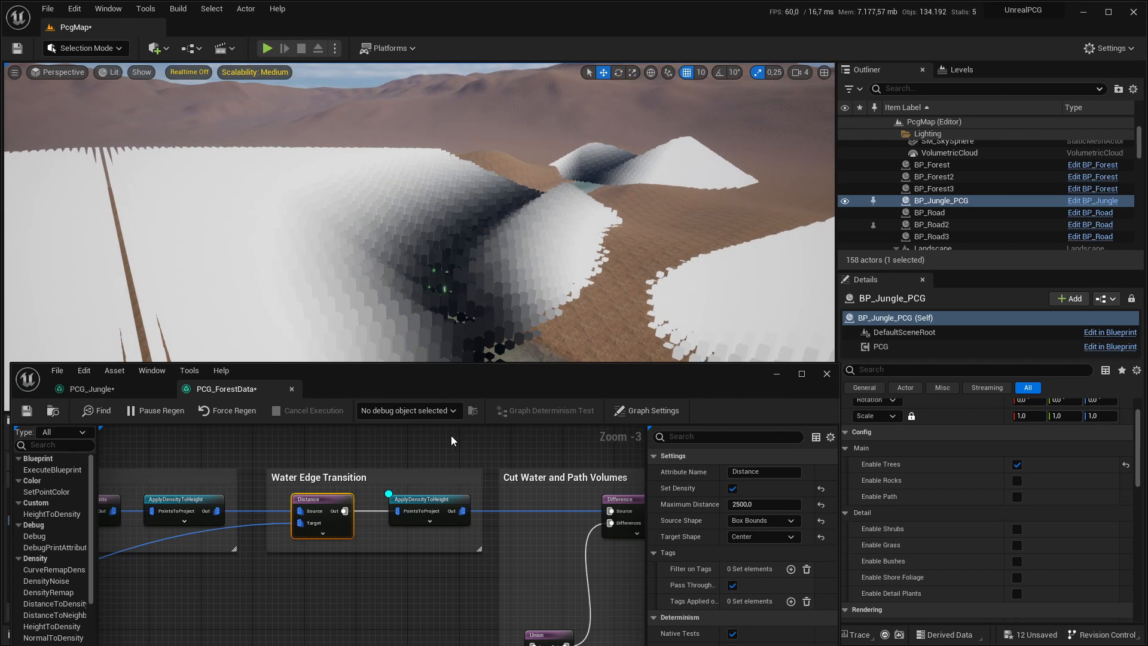
# Trace the Water Mask and Path Mask inputs to the Union node in the Cut Water and Path Volumes group
pyautogui.click(443, 505)
pyautogui.moveTo(520, 542); pyautogui.dragTo(334, 505, button='right')
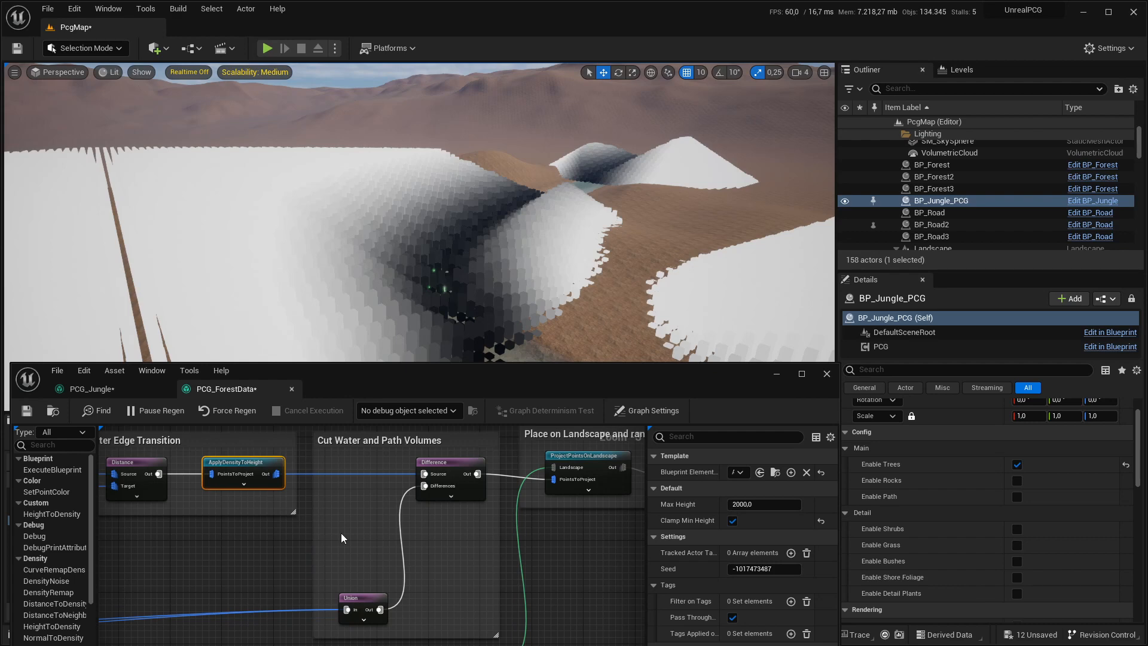
pyautogui.scroll(-1, 341, 533)
pyautogui.moveTo(258, 555); pyautogui.dragTo(816, 468, button='right')
pyautogui.scroll(1, 281, 534)
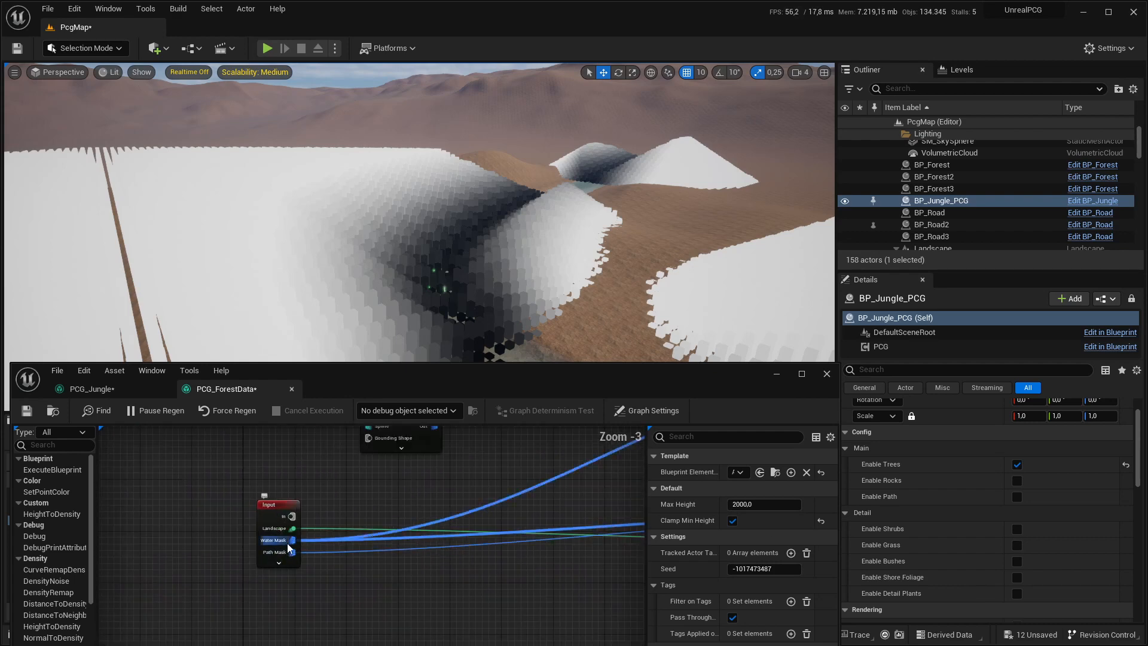
pyautogui.moveTo(446, 522); pyautogui.dragTo(102, 513, button='right')
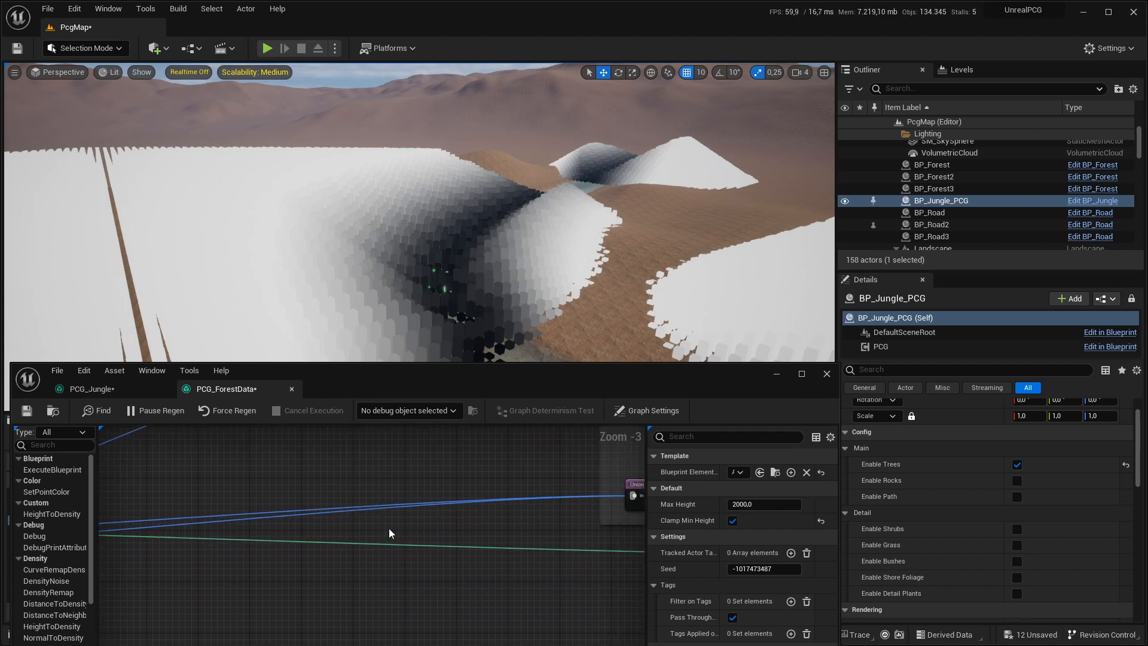
pyautogui.moveTo(572, 524); pyautogui.dragTo(289, 561, button='right')
pyautogui.moveTo(385, 527); pyautogui.dragTo(376, 588, button='right')
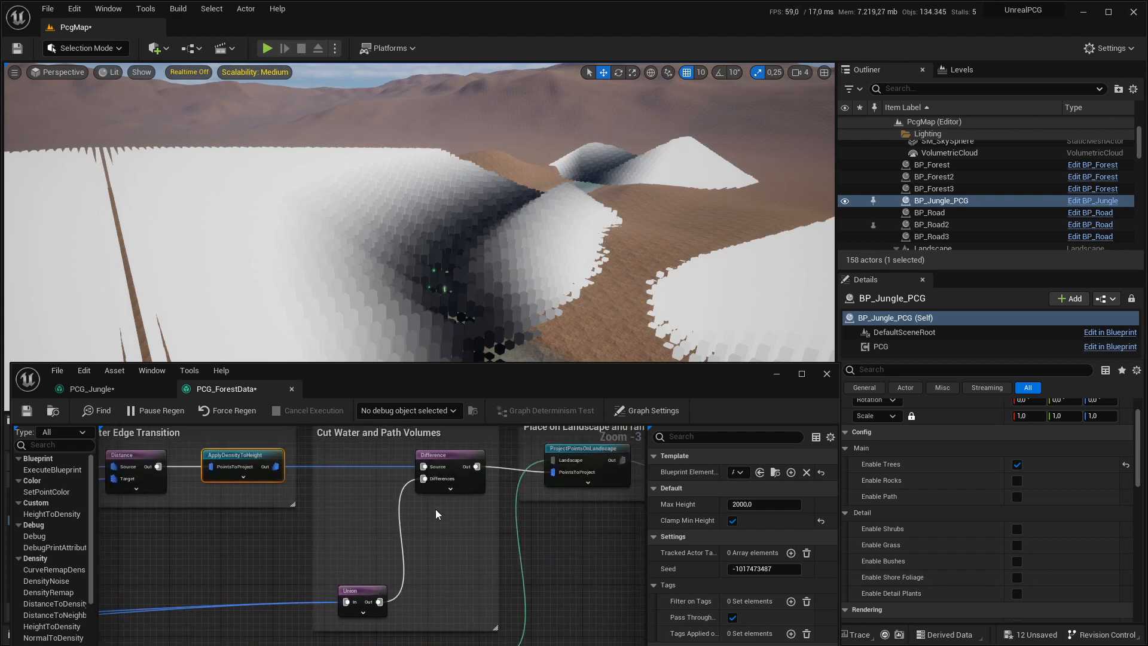
# Debug the Difference node in the Cut Water and Path Volumes group and inspect the cutouts along the river and path
pyautogui.click(451, 454)
pyautogui.press('d')
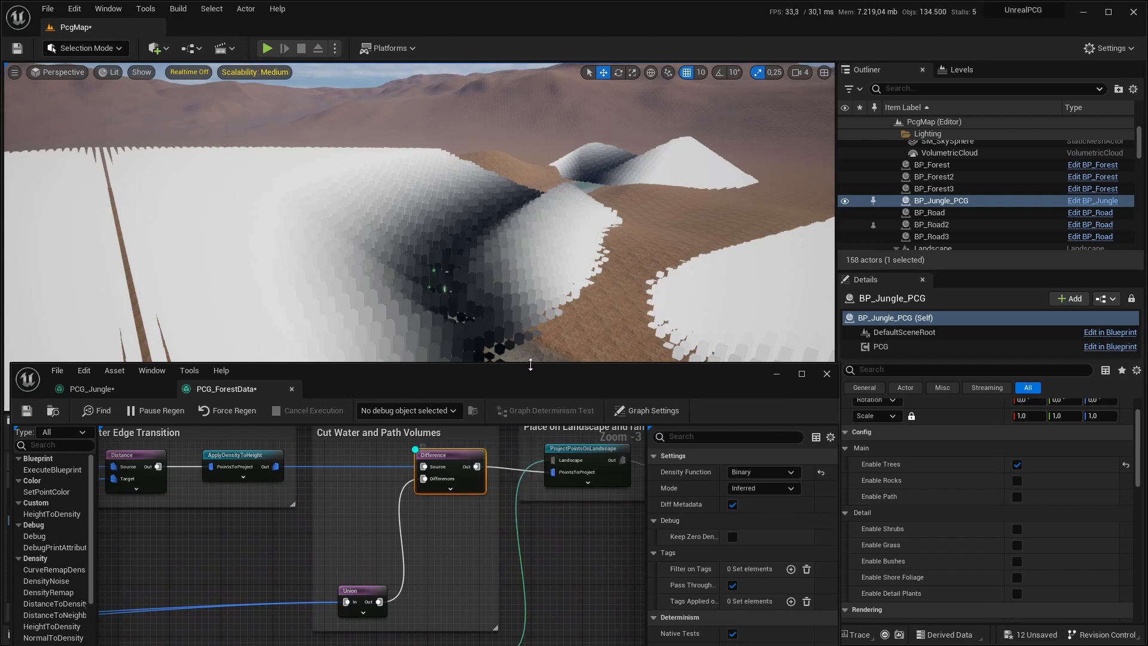
pyautogui.moveTo(591, 247)
pyautogui.mouseDown(button='right')
pyautogui.moveTo(574, 256)
pyautogui.moveTo(578, 271)
pyautogui.moveTo(591, 244)
pyautogui.mouseUp(button='right')
pyautogui.press('w')
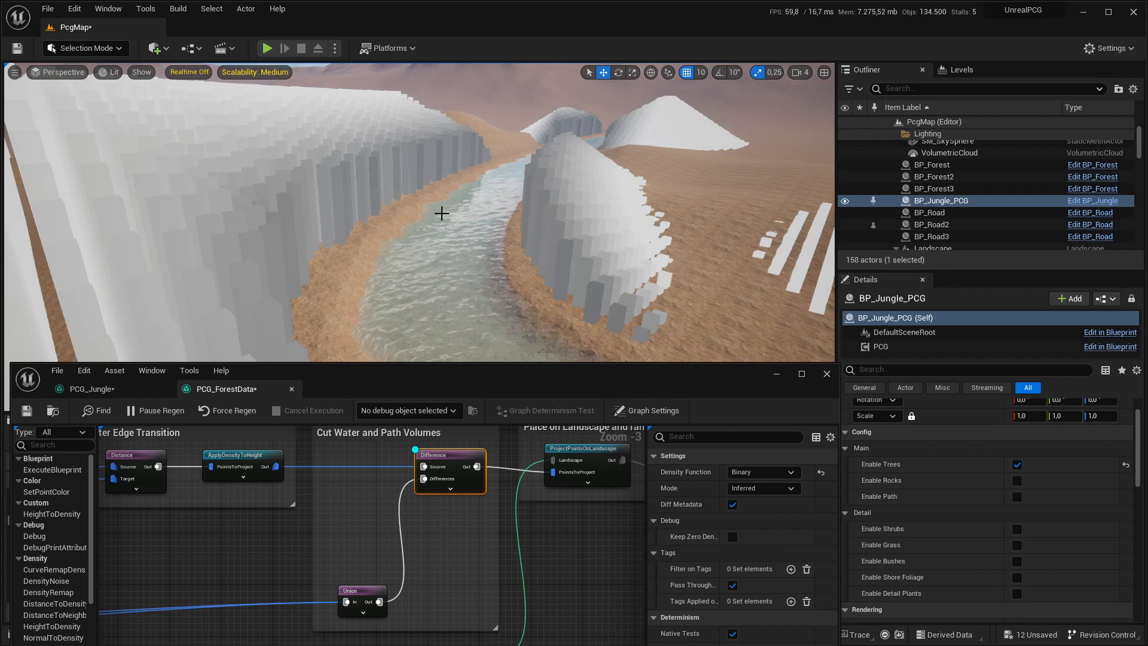
pyautogui.moveTo(517, 194); pyautogui.dragTo(600, 195, button='right')
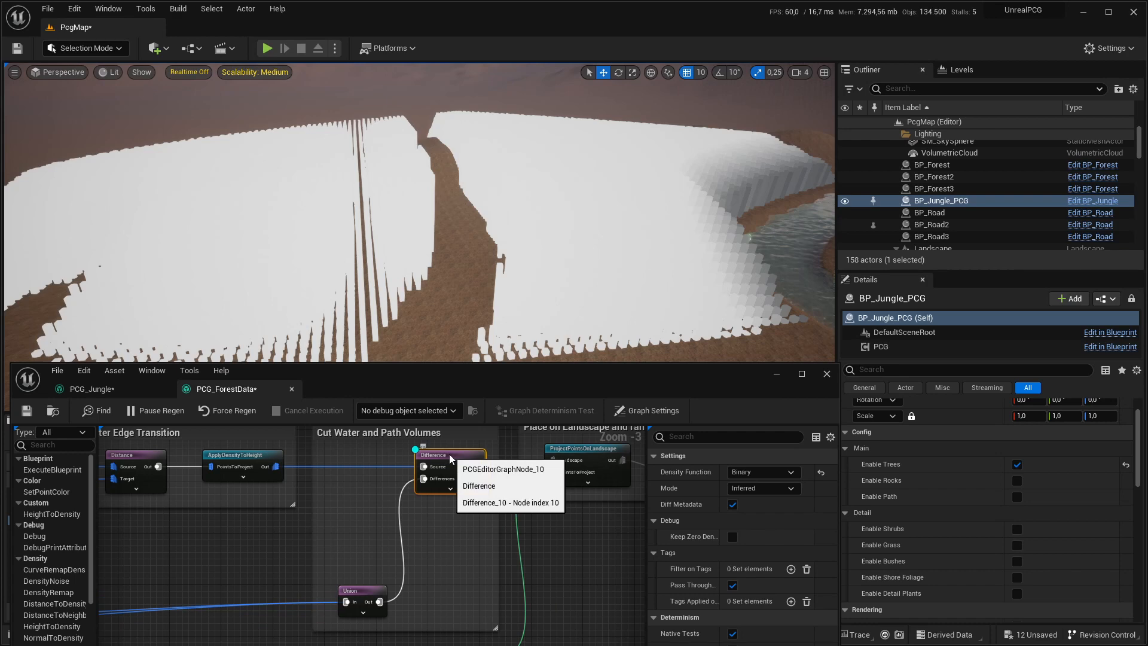
# Shift the debug display to the ProjectPointsOnLandscape node and view the points projected onto the terrain
pyautogui.moveTo(500, 497); pyautogui.dragTo(350, 599, button='right')
pyautogui.click(336, 506)
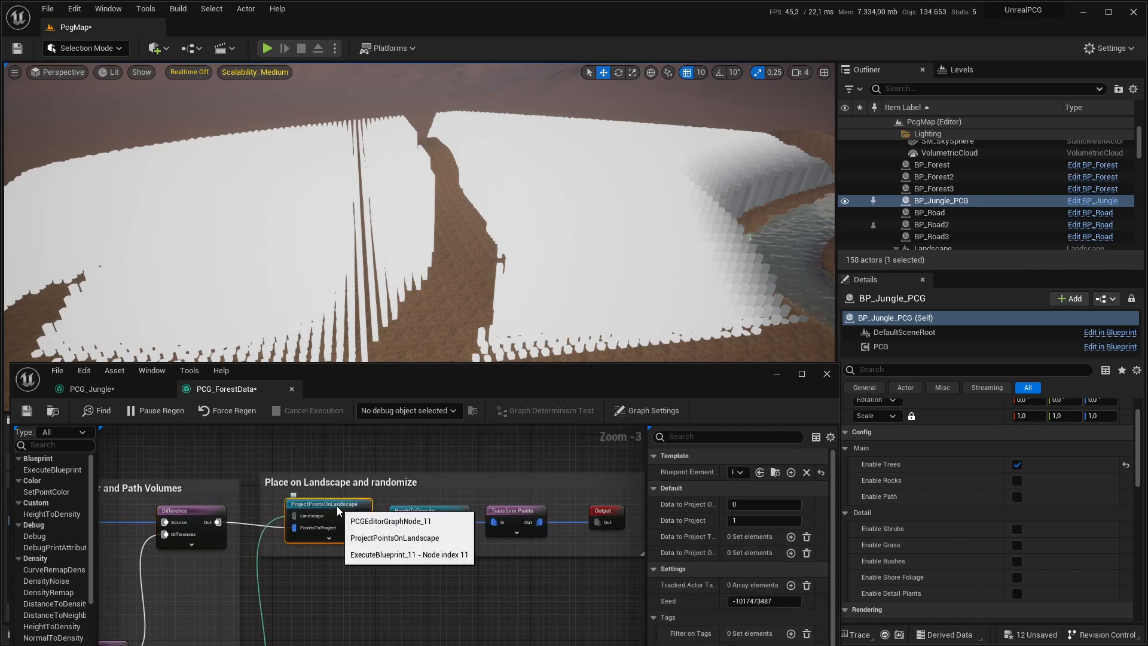
pyautogui.moveTo(621, 201); pyautogui.dragTo(619, 173, button='right')
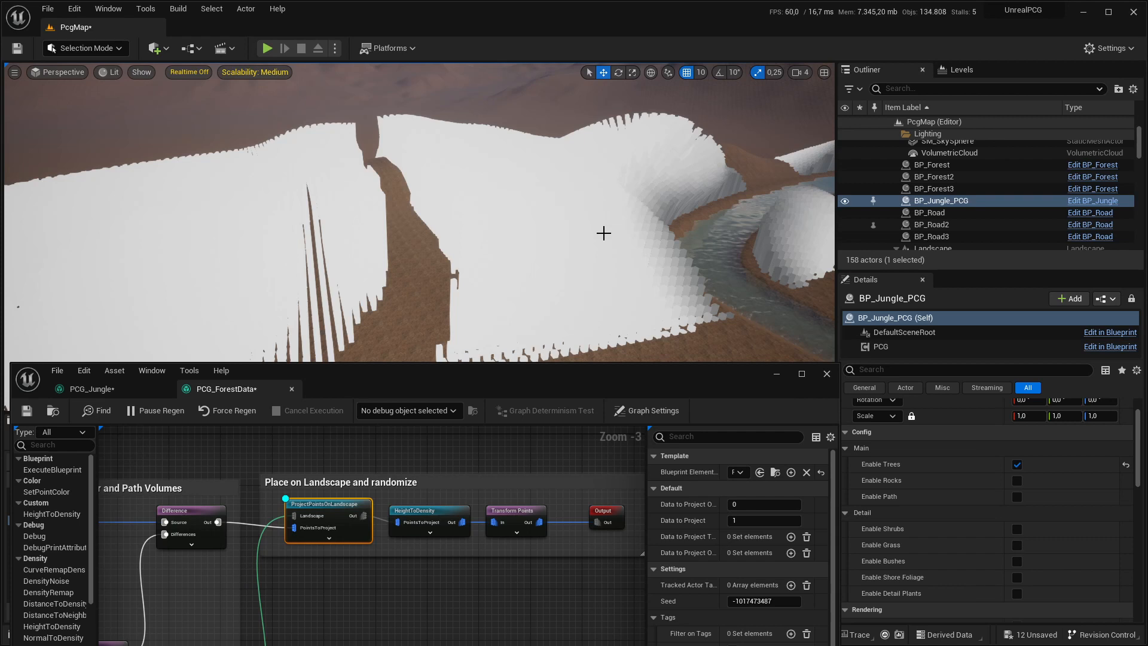
pyautogui.moveTo(546, 251); pyautogui.dragTo(575, 250, button='right')
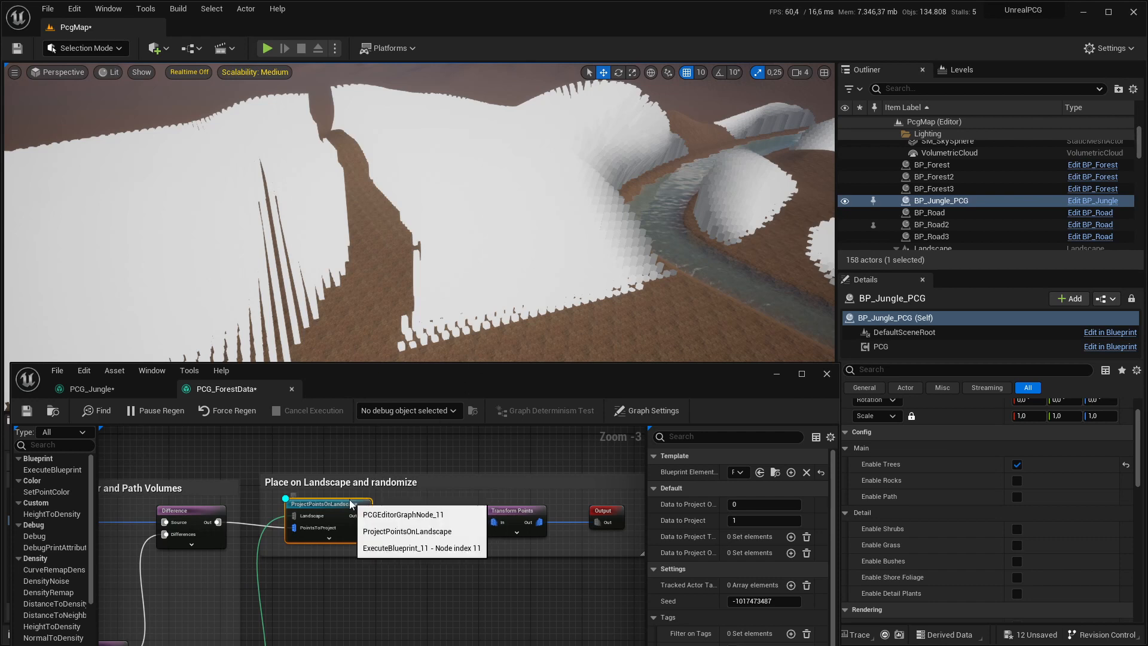
# Preview the debug points of HeightToDensity and Transform Points in the Place on Landscape and randomize group, and turn debug off
pyautogui.click(425, 515)
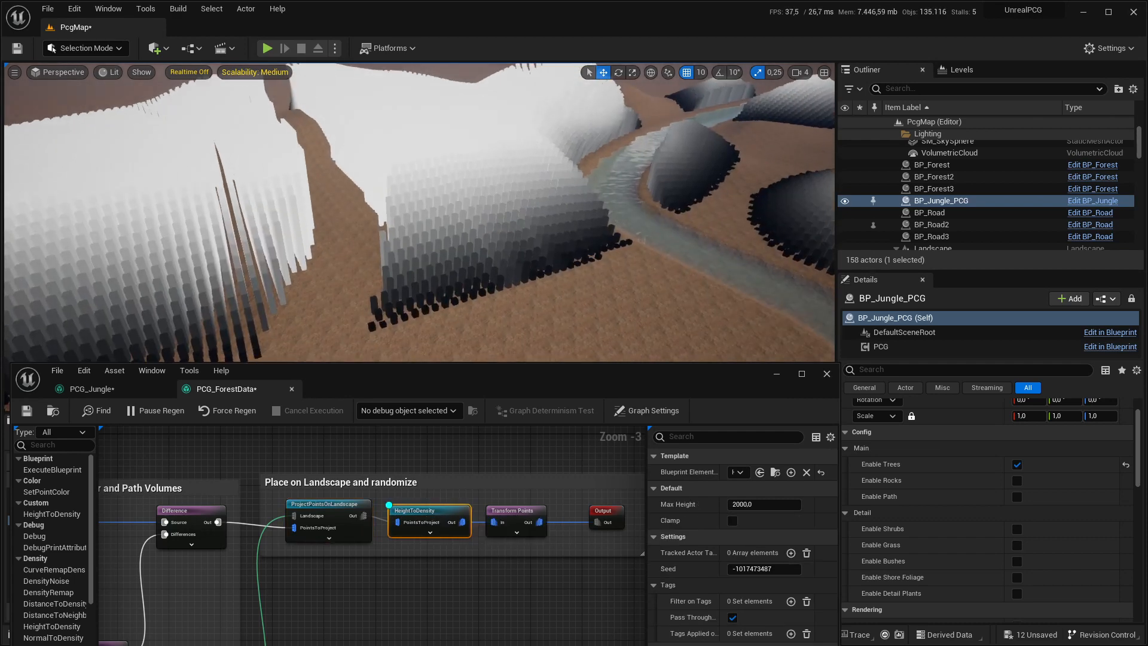
pyautogui.moveTo(658, 185)
pyautogui.mouseDown(button='right')
pyautogui.moveTo(673, 192)
pyautogui.moveTo(666, 174)
pyautogui.mouseUp(button='right')
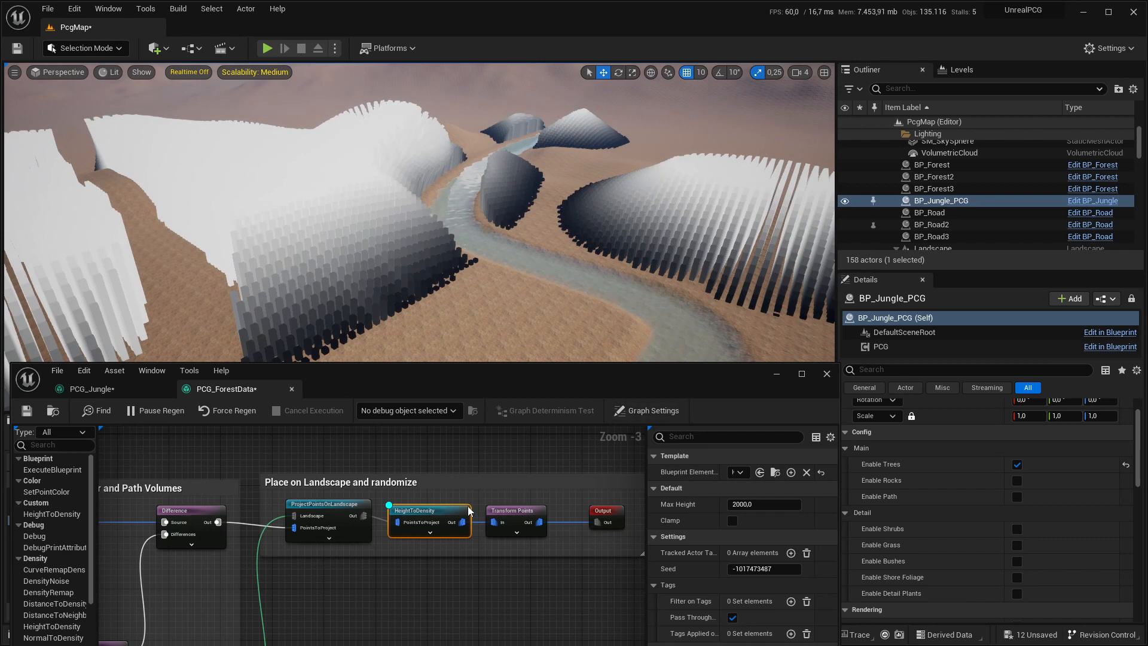
pyautogui.click(515, 511)
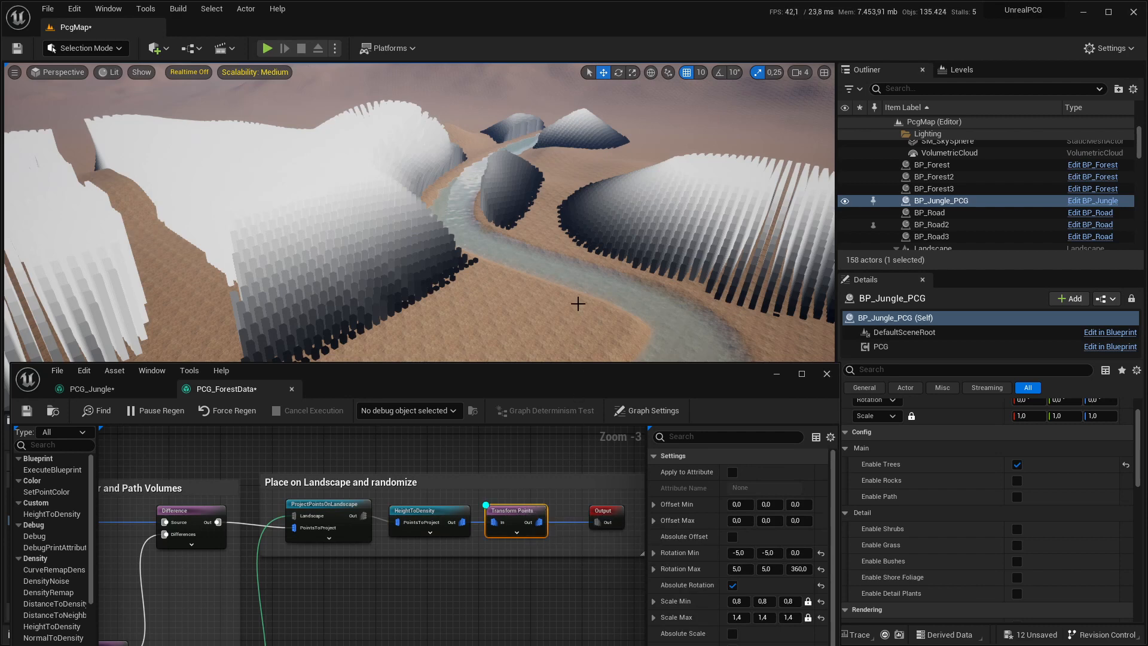
pyautogui.moveTo(578, 304); pyautogui.dragTo(585, 298, button='right')
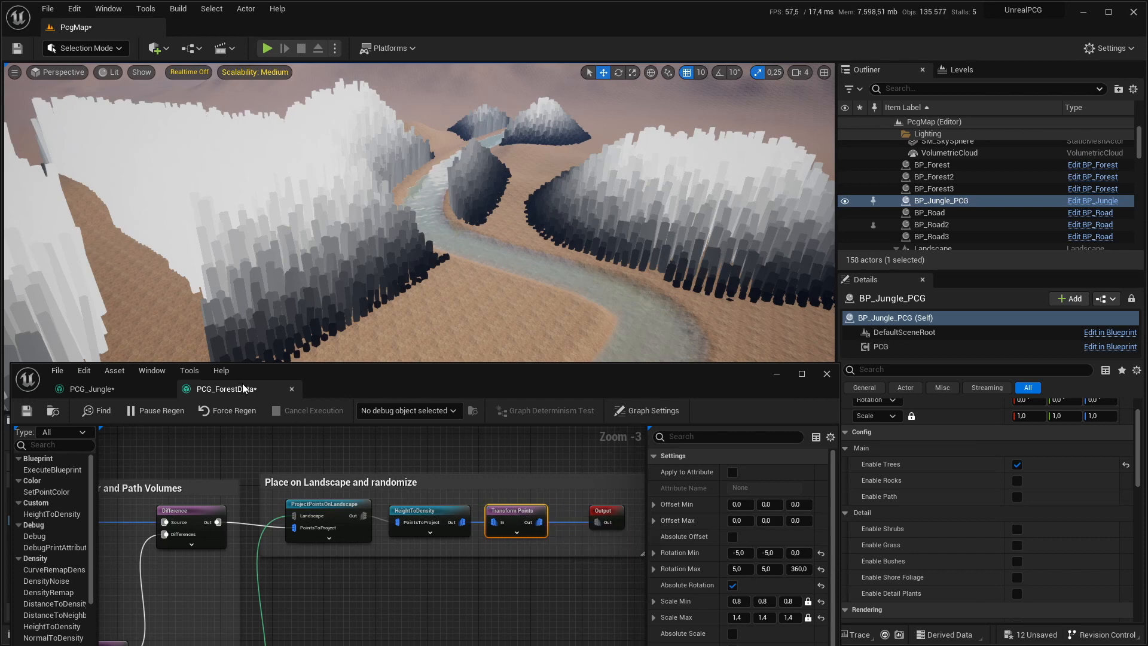
# Close the PCG_ForestData graph and return to the density noise and filter nodes after PCG_ForestData in PCG_Jungle
pyautogui.click(291, 388)
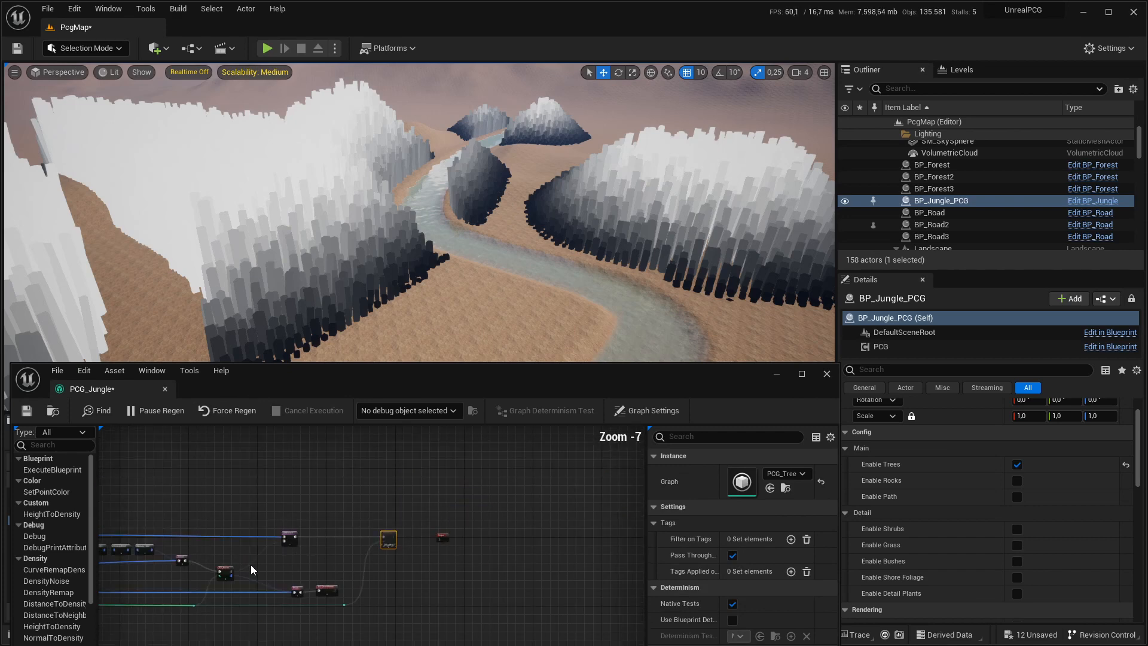
pyautogui.scroll(4, 250, 565)
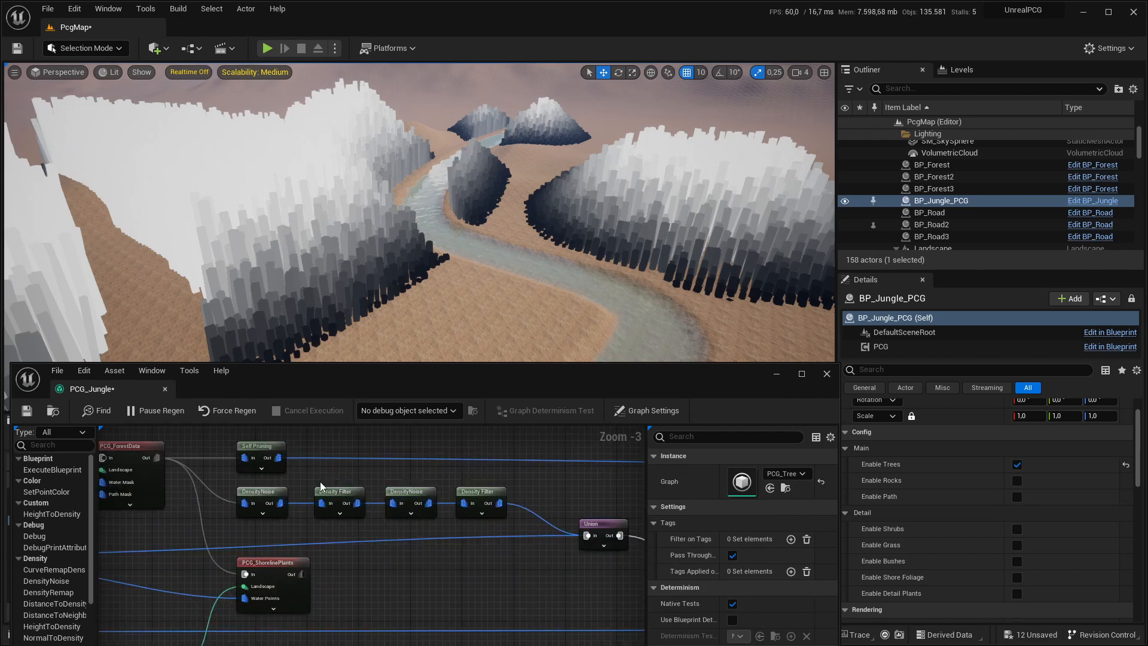
# Debug the Self Pruning node after PCG_ForestData and inspect the pruned points in the level
pyautogui.moveTo(313, 466); pyautogui.dragTo(399, 482, button='right')
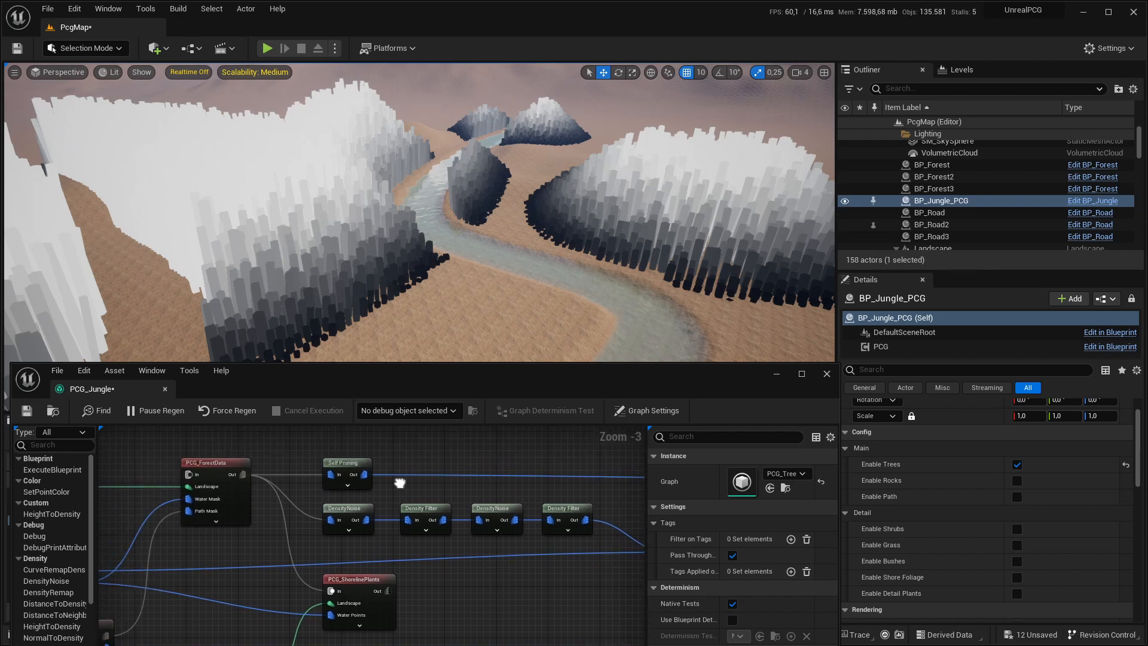
pyautogui.click(349, 463)
pyautogui.press('d')
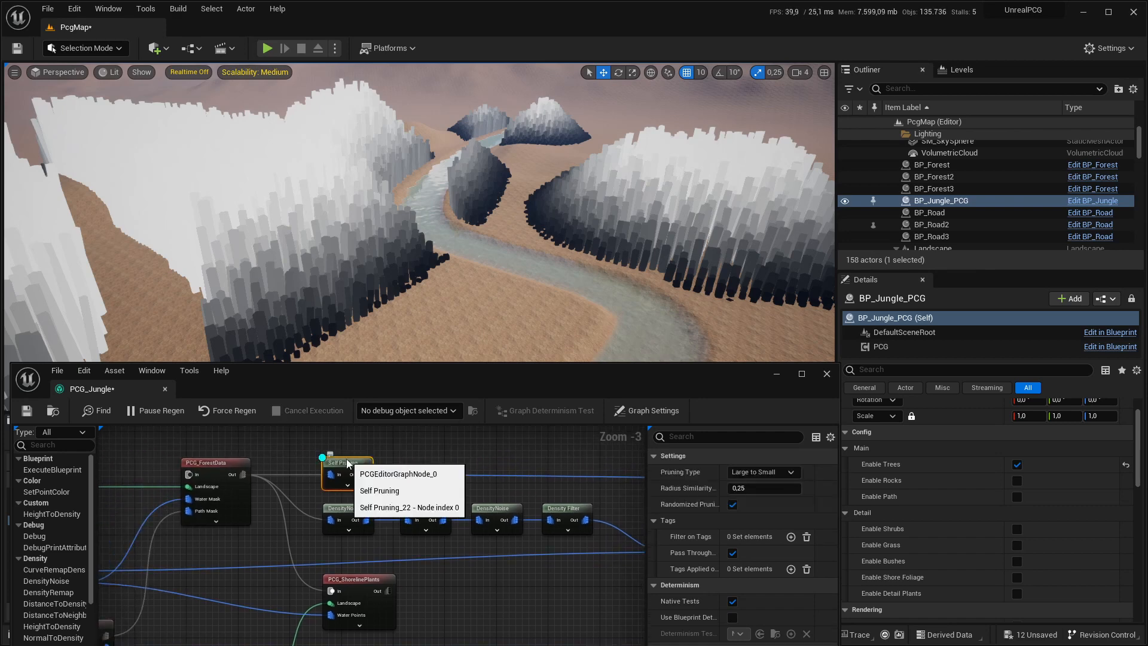
pyautogui.moveTo(489, 242); pyautogui.dragTo(479, 240, button='right')
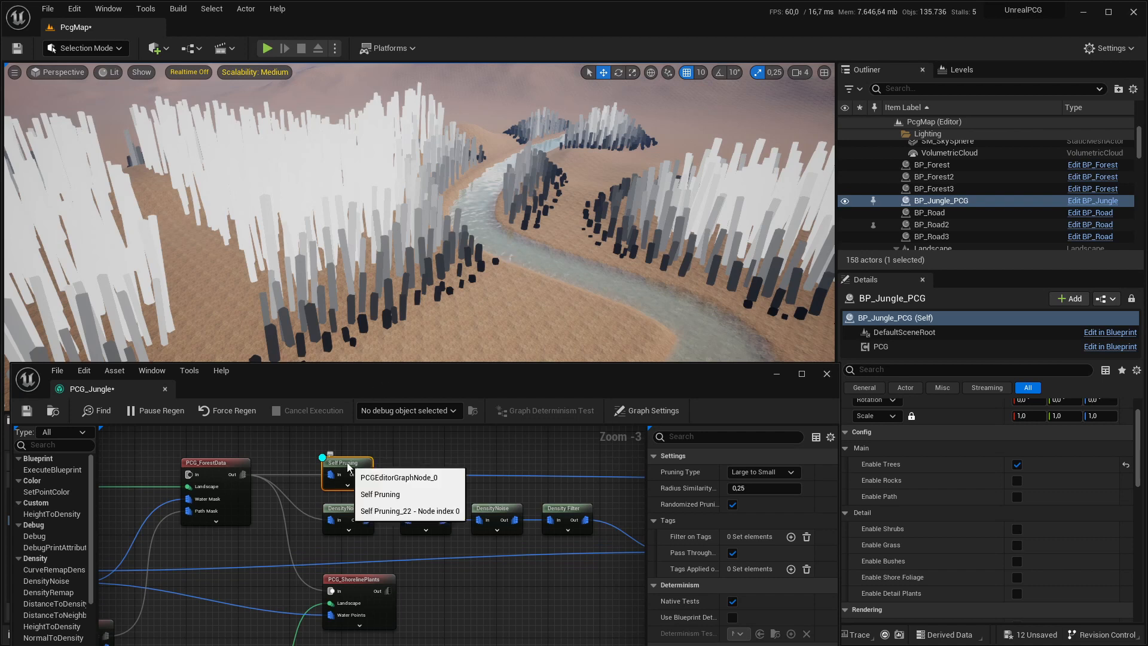
# Switch the debug display to the last Density Filter node before Union and inspect its filtered points along the river
pyautogui.moveTo(396, 520); pyautogui.dragTo(348, 494, button='right')
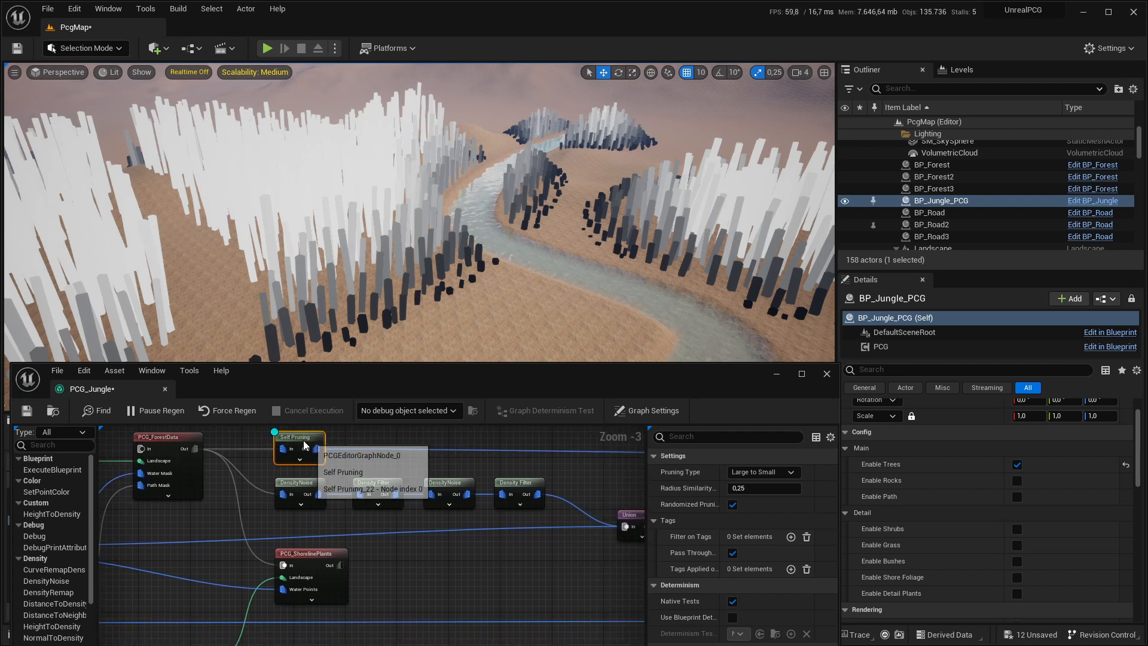
pyautogui.click(517, 483)
pyautogui.moveTo(618, 250); pyautogui.dragTo(601, 233, button='right')
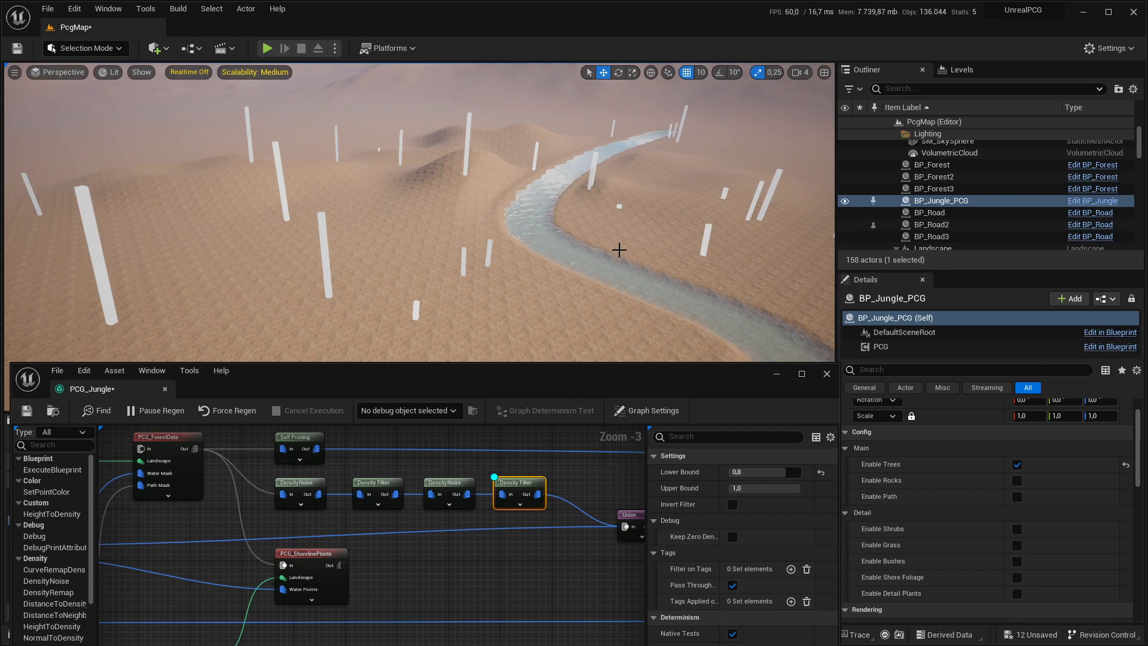
# Move the debug display from the last Density Filter to the Union node feeding PCG_Rocks and inspect the combined points
pyautogui.moveTo(568, 500); pyautogui.dragTo(396, 510, button='right')
pyautogui.click(462, 526)
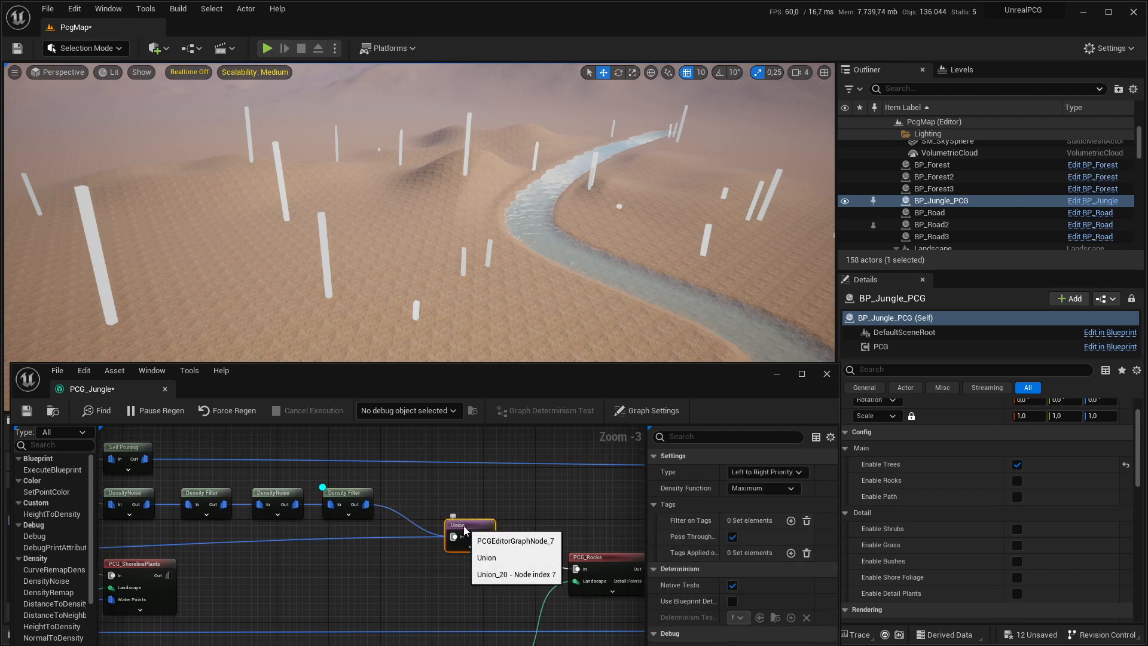
pyautogui.click(352, 495)
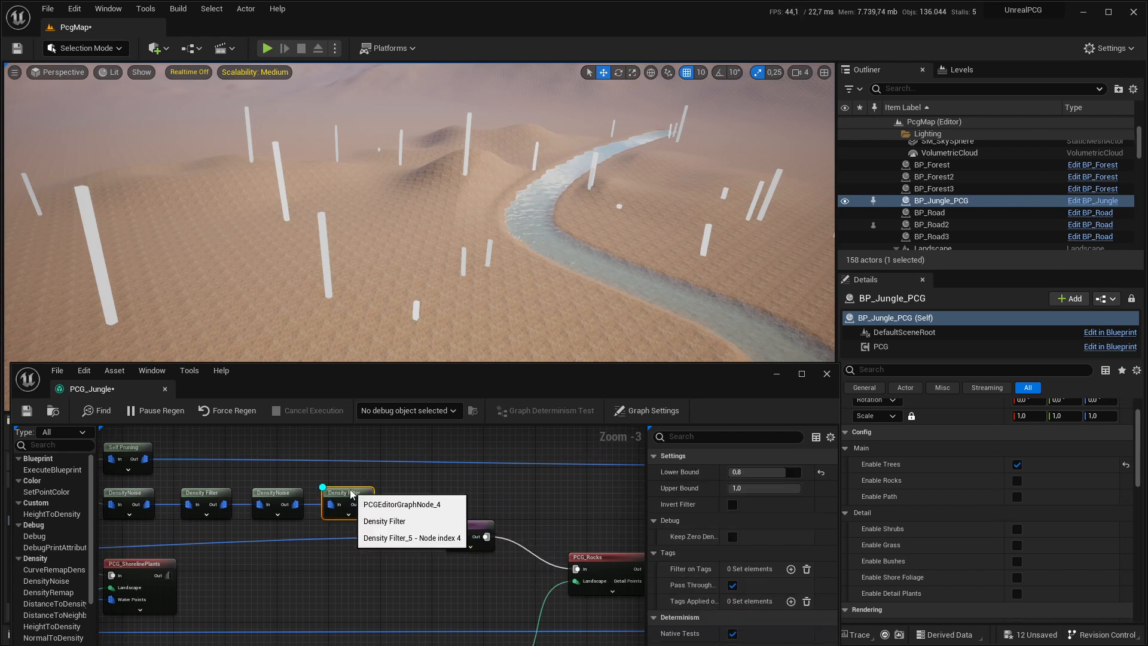
pyautogui.click(478, 527)
pyautogui.moveTo(593, 260); pyautogui.dragTo(594, 260, button='right')
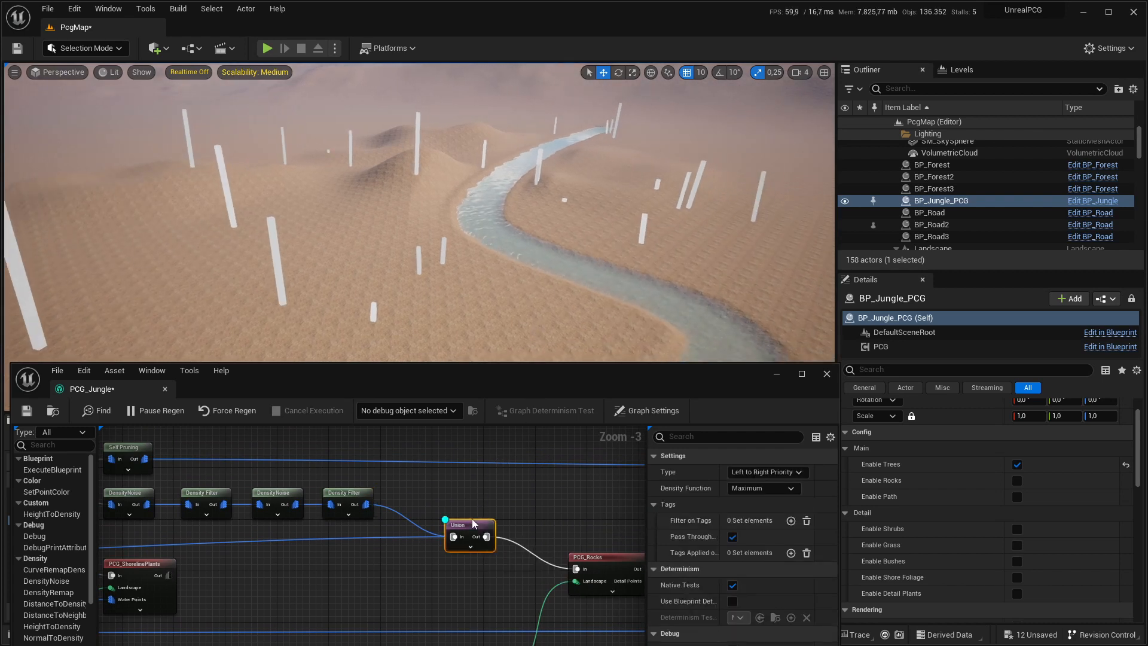
# Review the PCG_Rocks node in PCG_Jungle, and preview the points of the following Difference node with debug display
pyautogui.moveTo(573, 512); pyautogui.dragTo(424, 475, button='right')
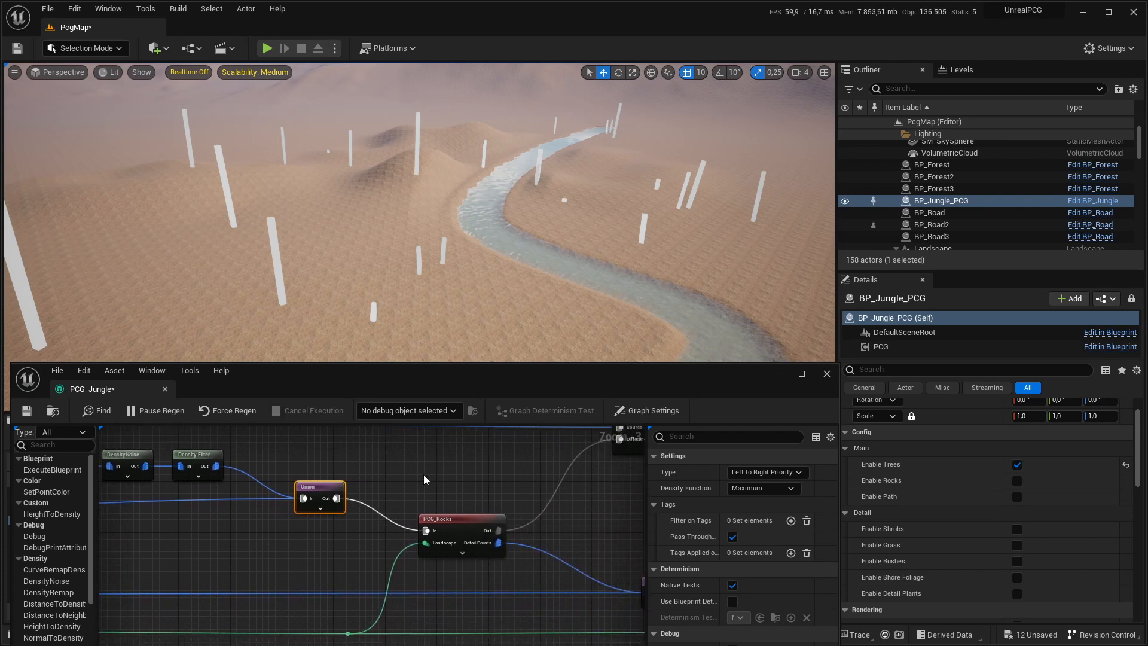
pyautogui.click(450, 523)
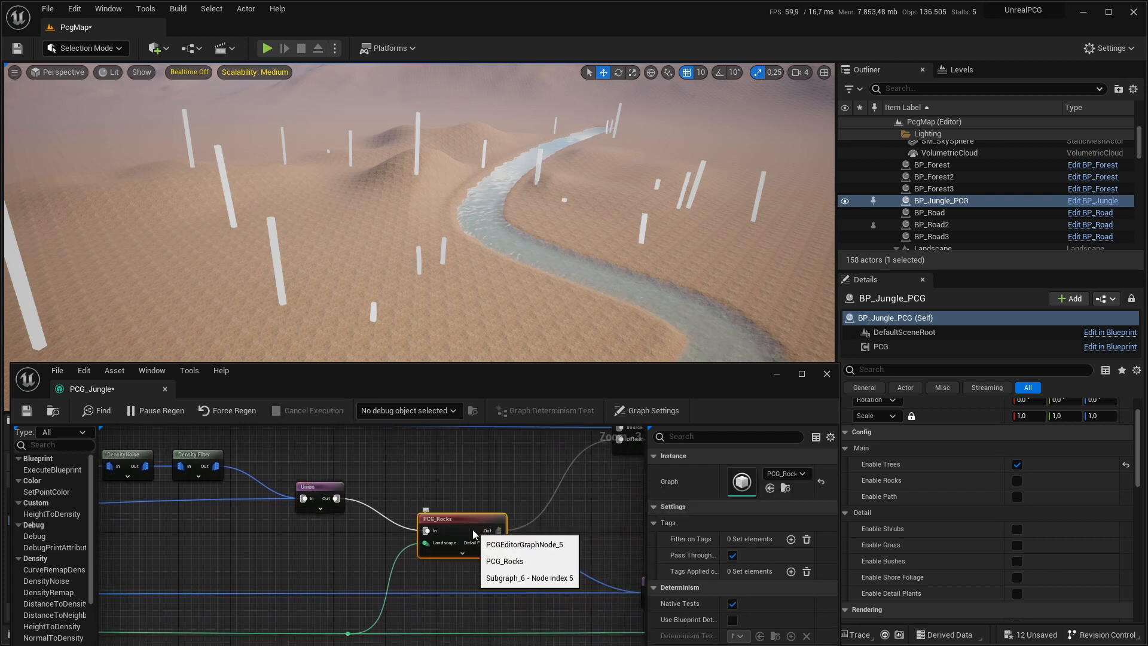
pyautogui.moveTo(472, 529); pyautogui.dragTo(366, 529, button='right')
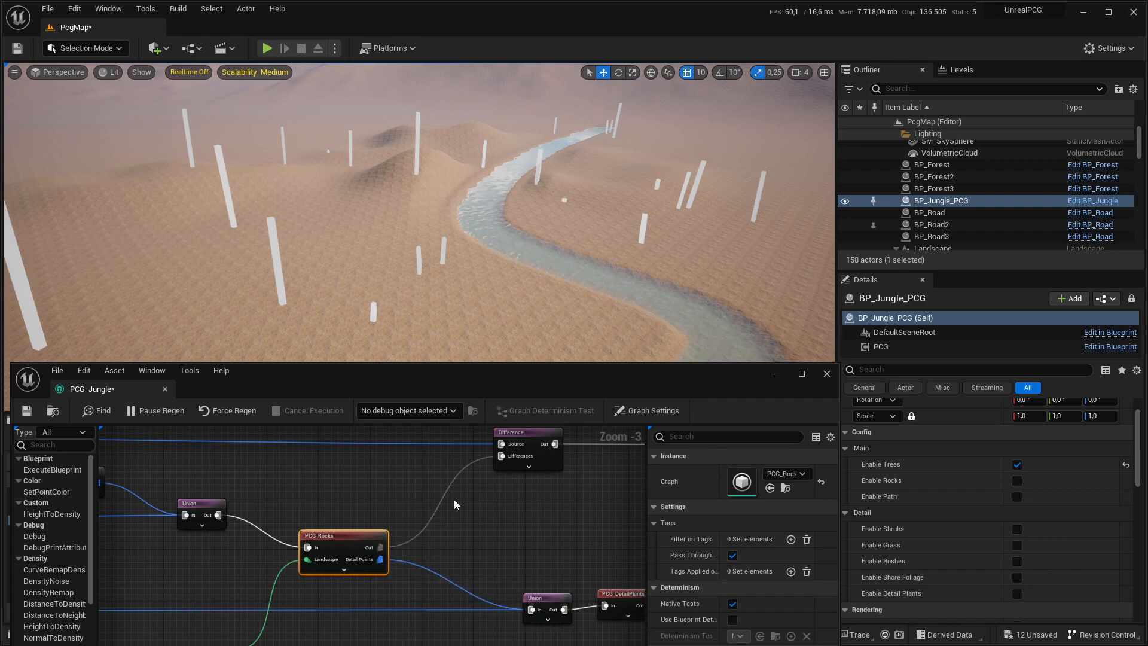
pyautogui.click(532, 435)
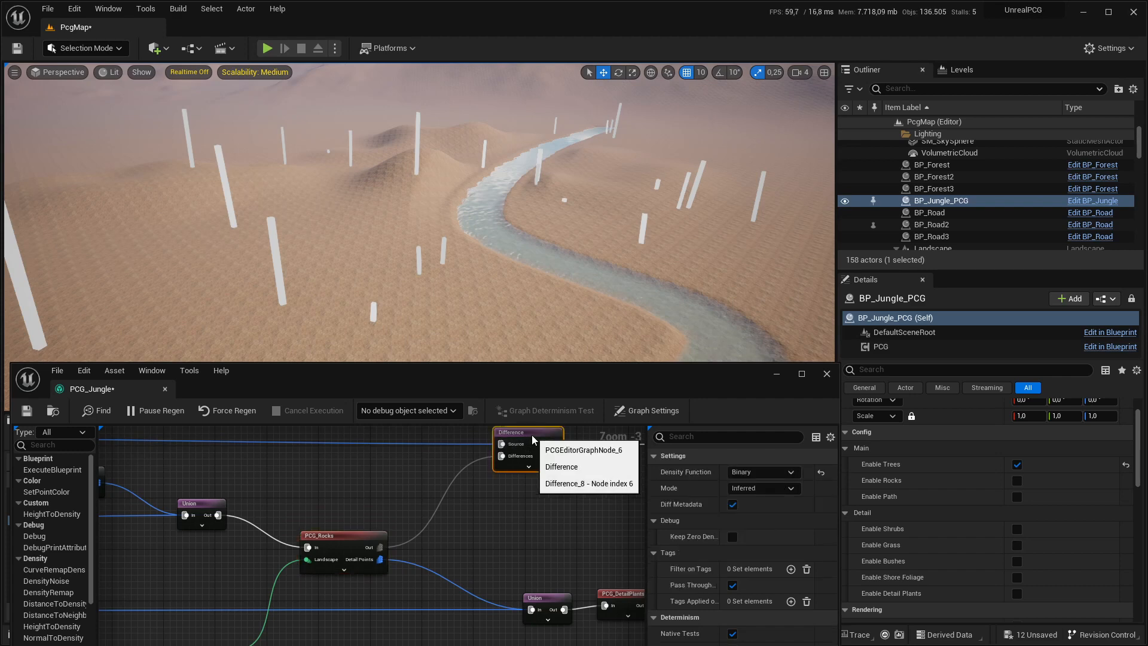
pyautogui.press('d')
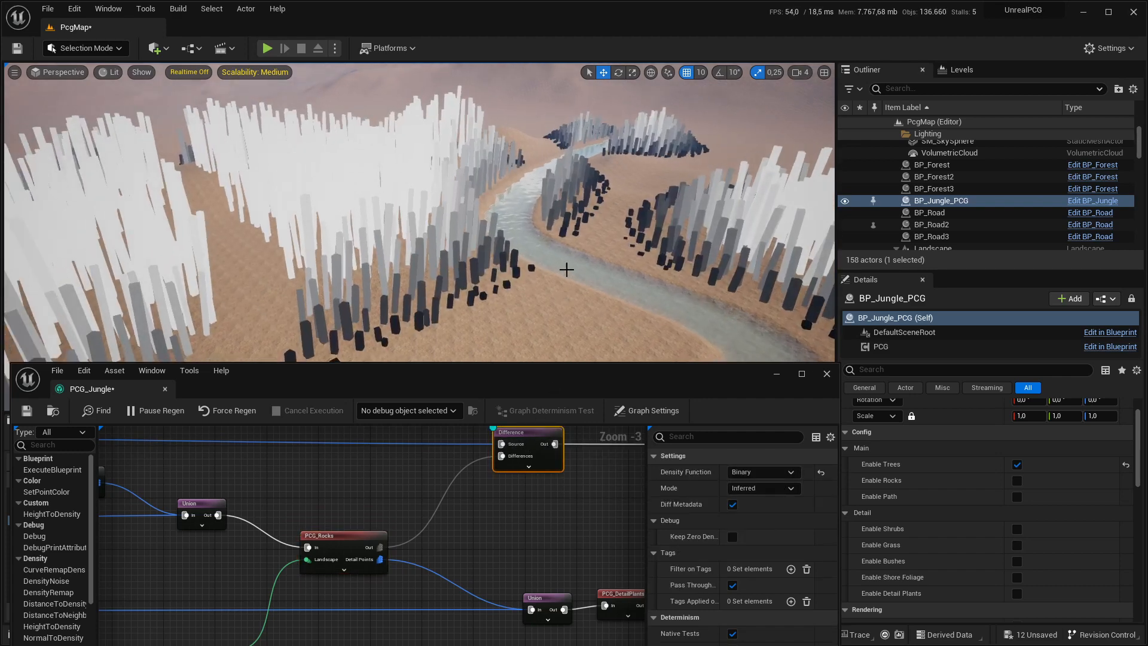
pyautogui.moveTo(567, 269)
pyautogui.mouseDown(button='right')
pyautogui.moveTo(556, 346)
pyautogui.moveTo(544, 350)
pyautogui.moveTo(556, 320)
pyautogui.moveTo(631, 314)
pyautogui.moveTo(610, 266)
pyautogui.moveTo(571, 249)
pyautogui.mouseUp(button='right')
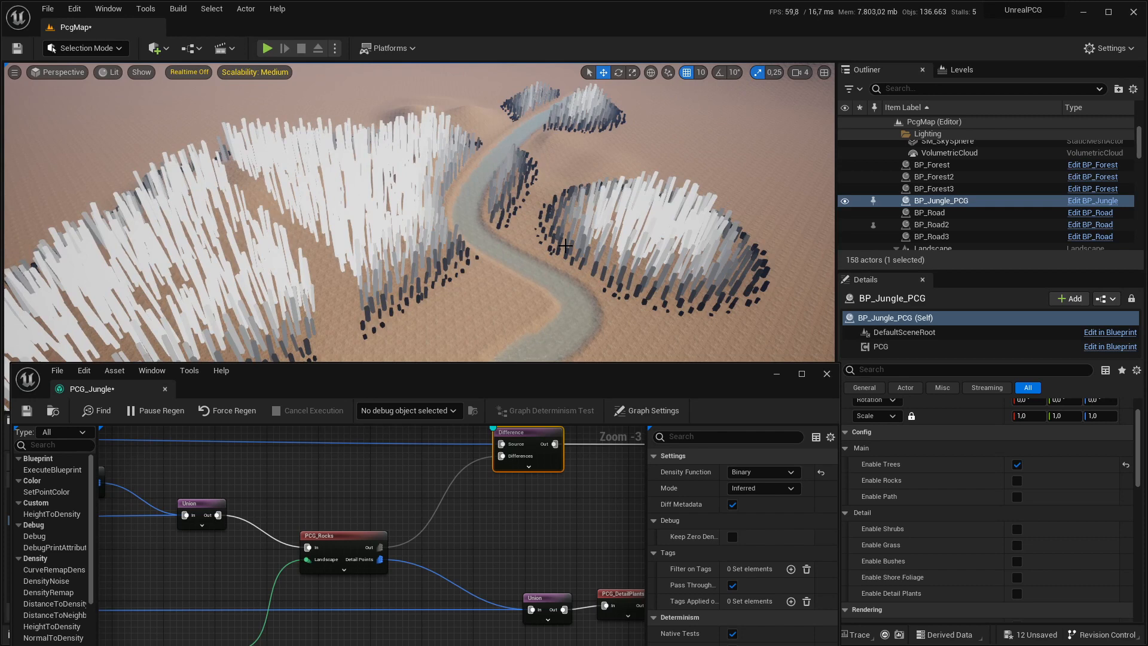
# Enable the disabled PCG_Trees subgraph node that follows the Difference node so the trees generate in the level
pyautogui.moveTo(519, 509); pyautogui.dragTo(374, 567, button='right')
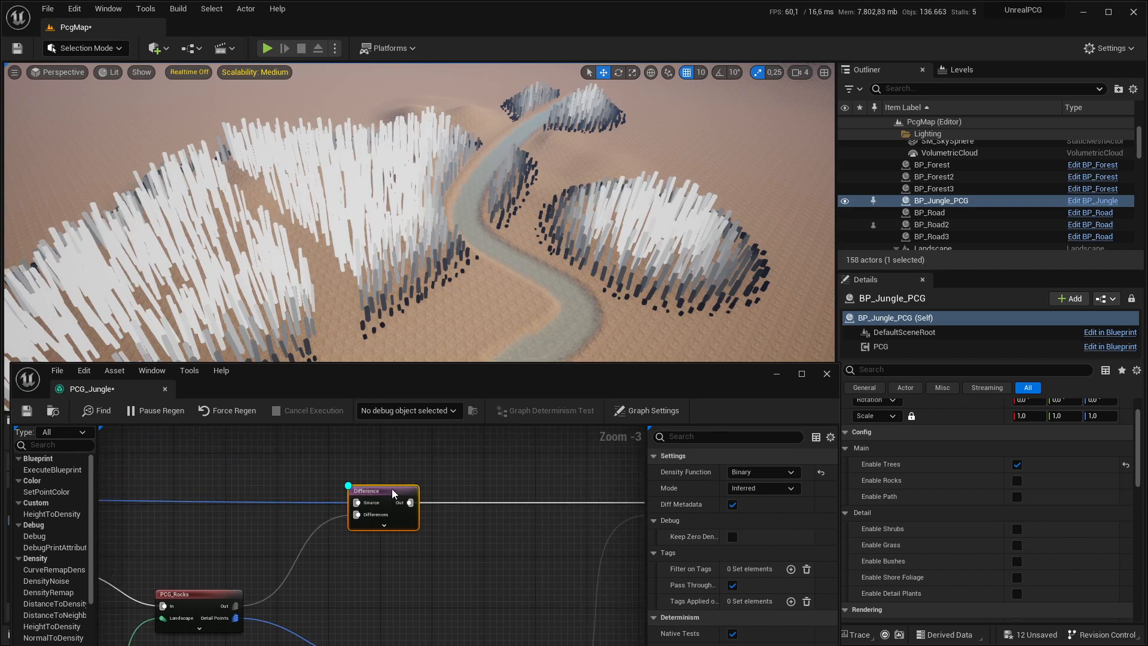
pyautogui.moveTo(543, 532); pyautogui.dragTo(284, 504, button='right')
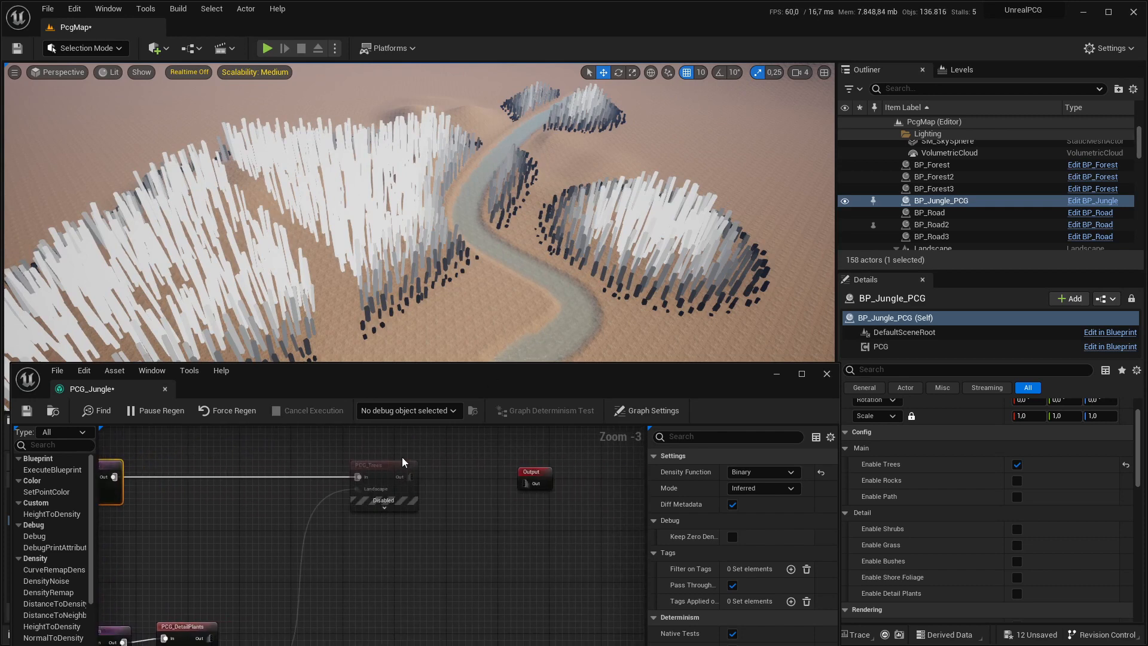
pyautogui.moveTo(391, 557); pyautogui.dragTo(481, 537, button='right')
pyautogui.click(476, 466)
pyautogui.press('e')
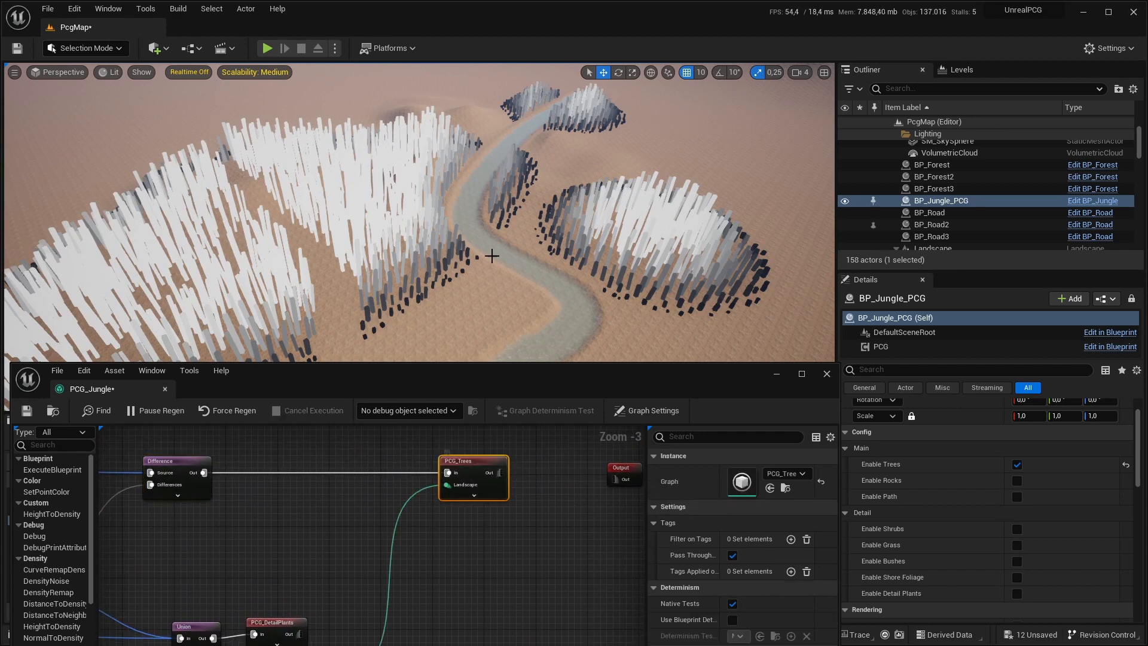
pyautogui.moveTo(492, 254); pyautogui.dragTo(478, 245, button='right')
# Open the PCG_Trees graph and review its Density Filter, PropertyToParamData and Transform Points nodes
pyautogui.doubleClick(470, 465)
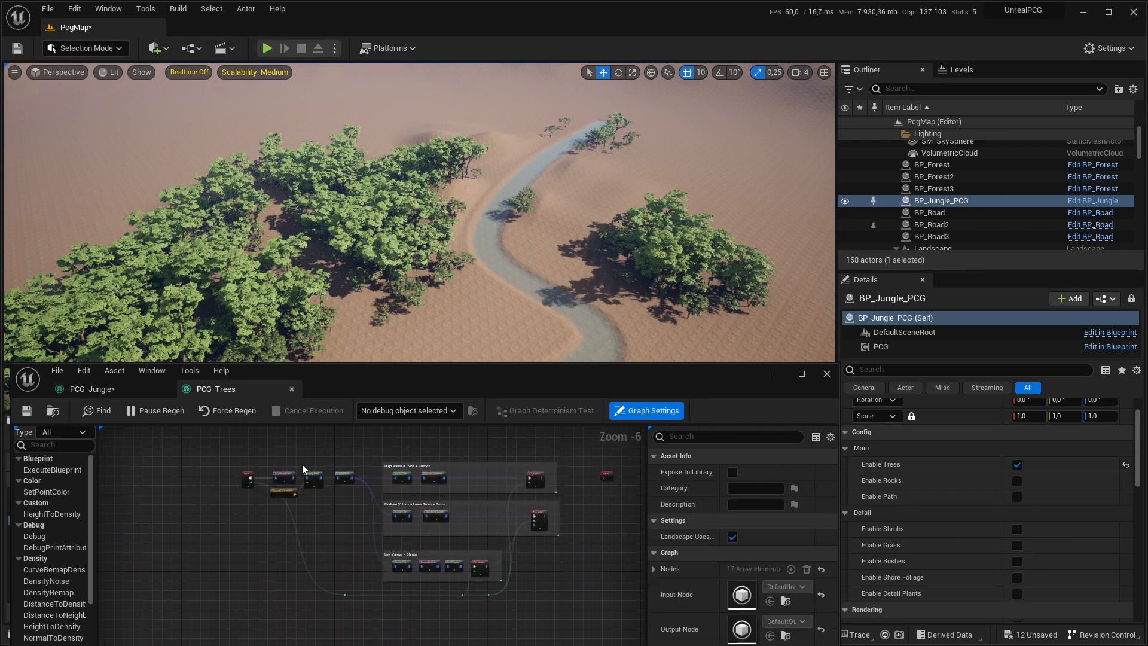
pyautogui.scroll(7, 302, 464)
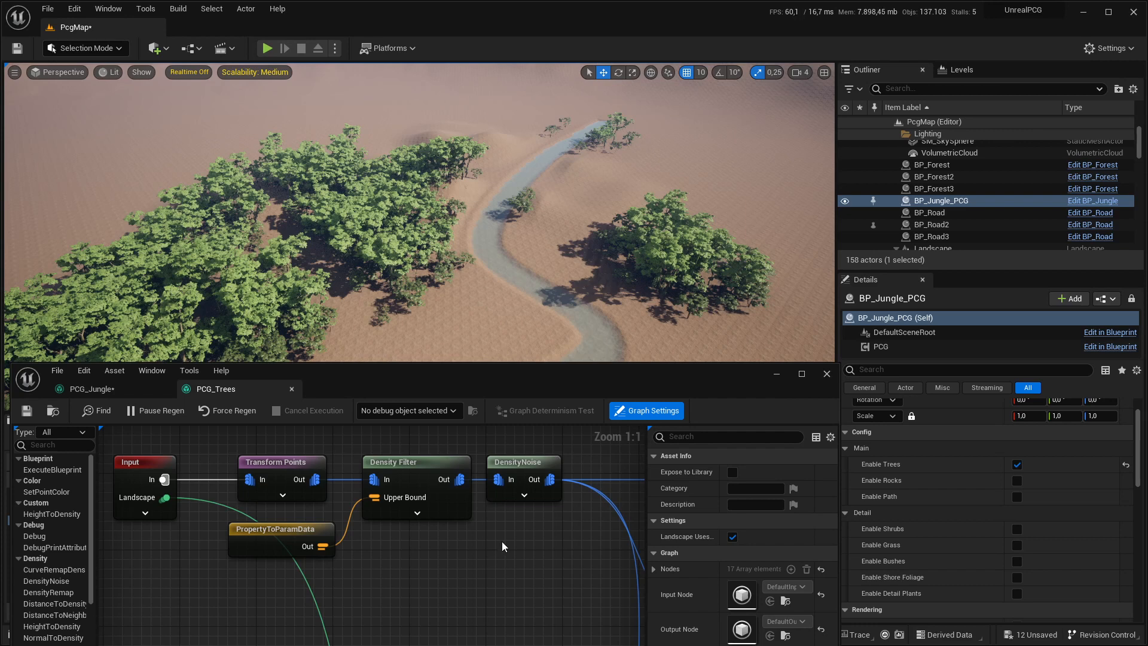
pyautogui.moveTo(475, 549); pyautogui.dragTo(358, 464)
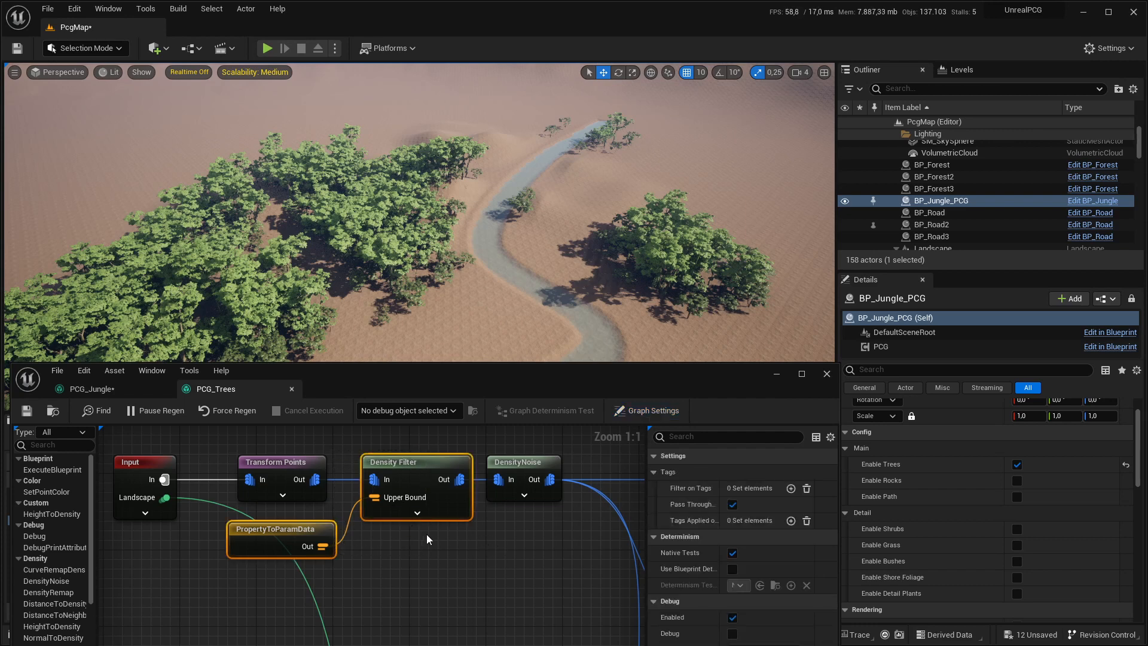
pyautogui.click(277, 461)
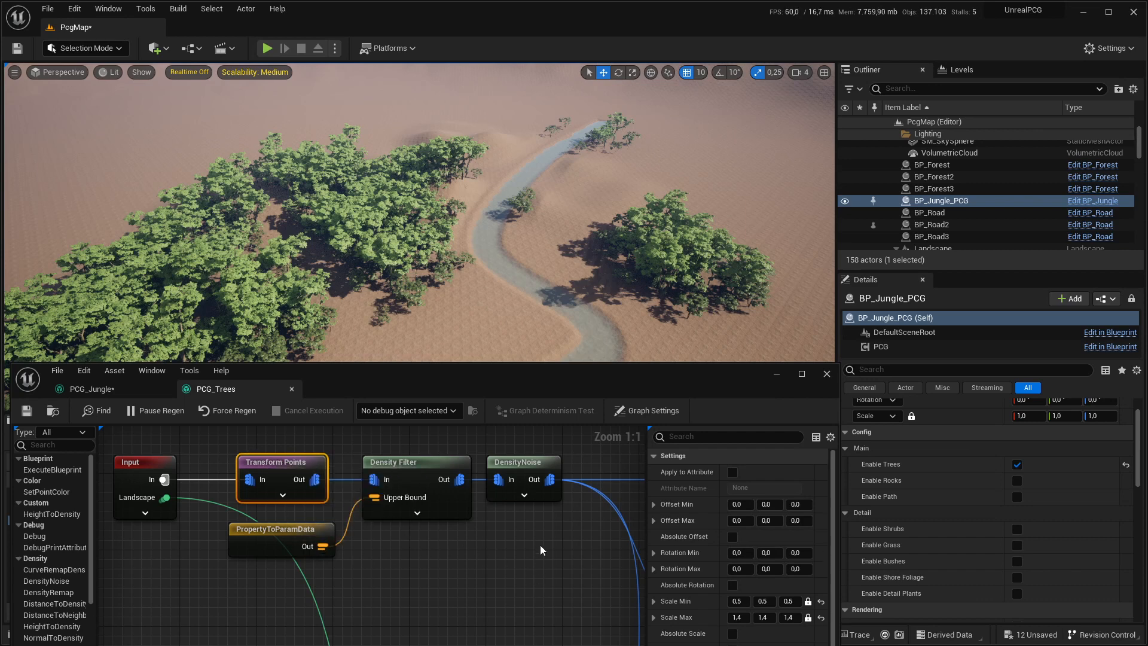
# Check the DensityNoise node's settings and preview its points in the level with debug display
pyautogui.click(527, 461)
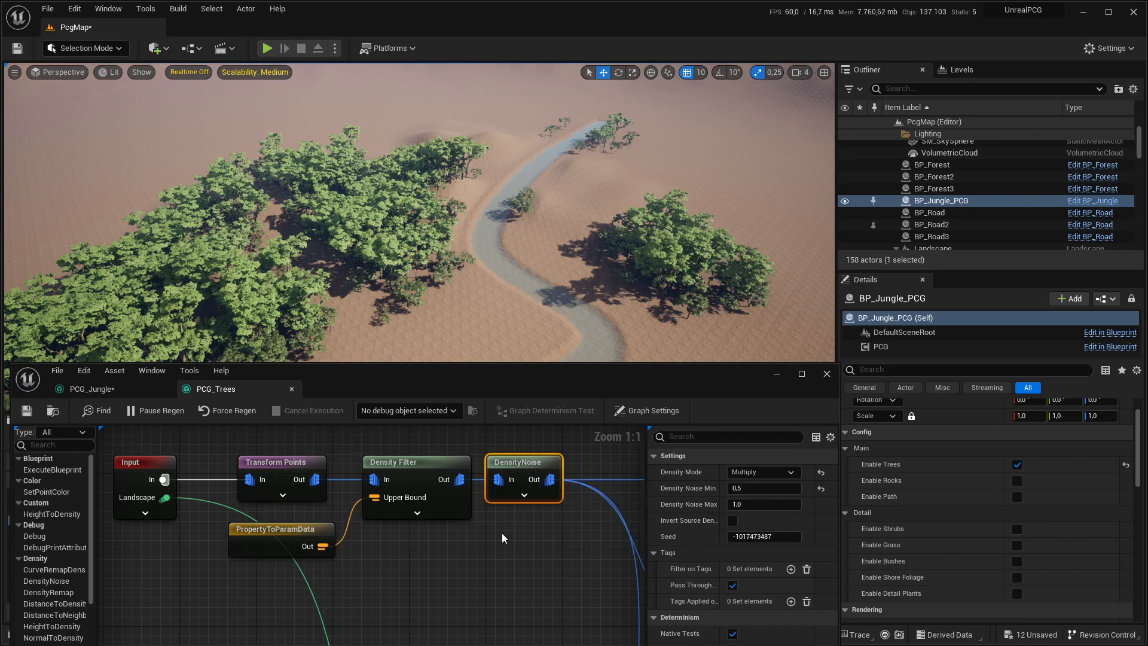
pyautogui.press('d')
pyautogui.moveTo(588, 212)
pyautogui.mouseDown(button='right')
pyautogui.moveTo(591, 239)
pyautogui.moveTo(588, 212)
pyautogui.mouseUp(button='right')
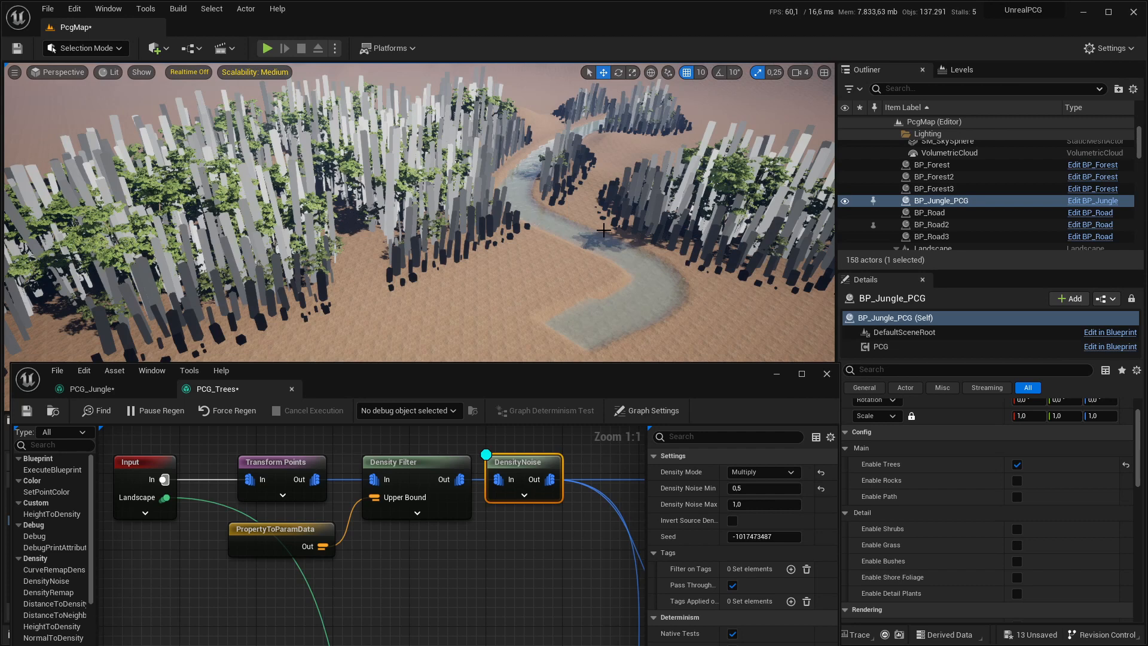
pyautogui.moveTo(529, 500); pyautogui.dragTo(285, 520, button='right')
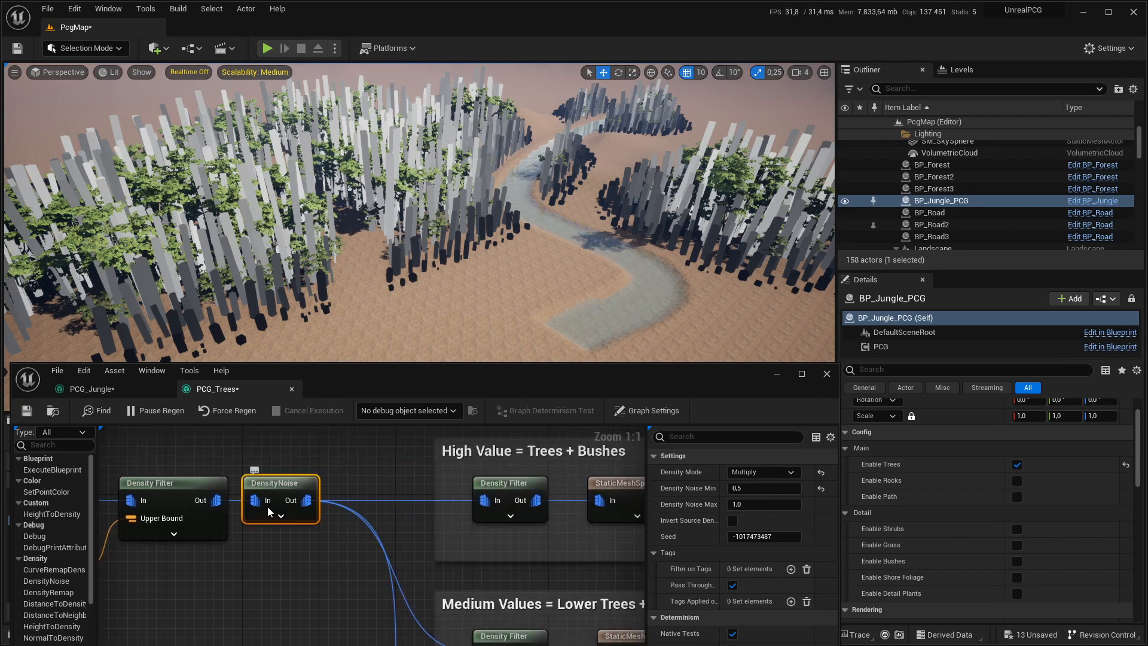
# Preview the points passed by the Density Filter in the High Value = Trees + Bushes group with debug display
pyautogui.scroll(-3, 278, 530)
pyautogui.moveTo(309, 560); pyautogui.dragTo(136, 475, button='right')
pyautogui.scroll(-2, 197, 508)
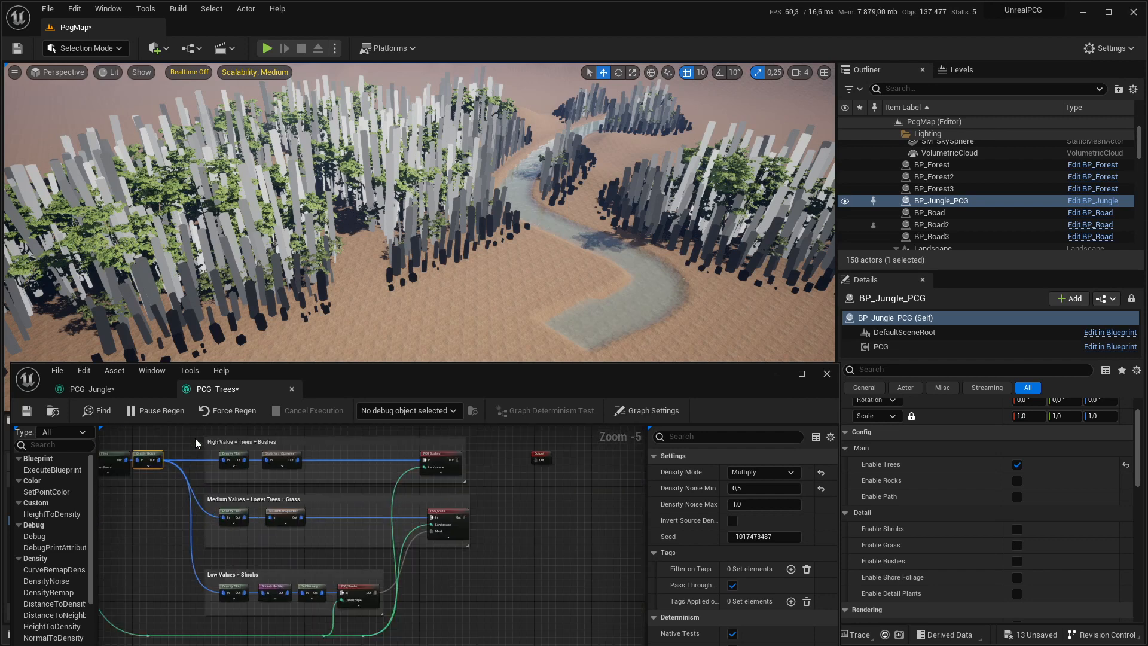
pyautogui.moveTo(195, 439); pyautogui.dragTo(493, 604)
pyautogui.click(493, 604)
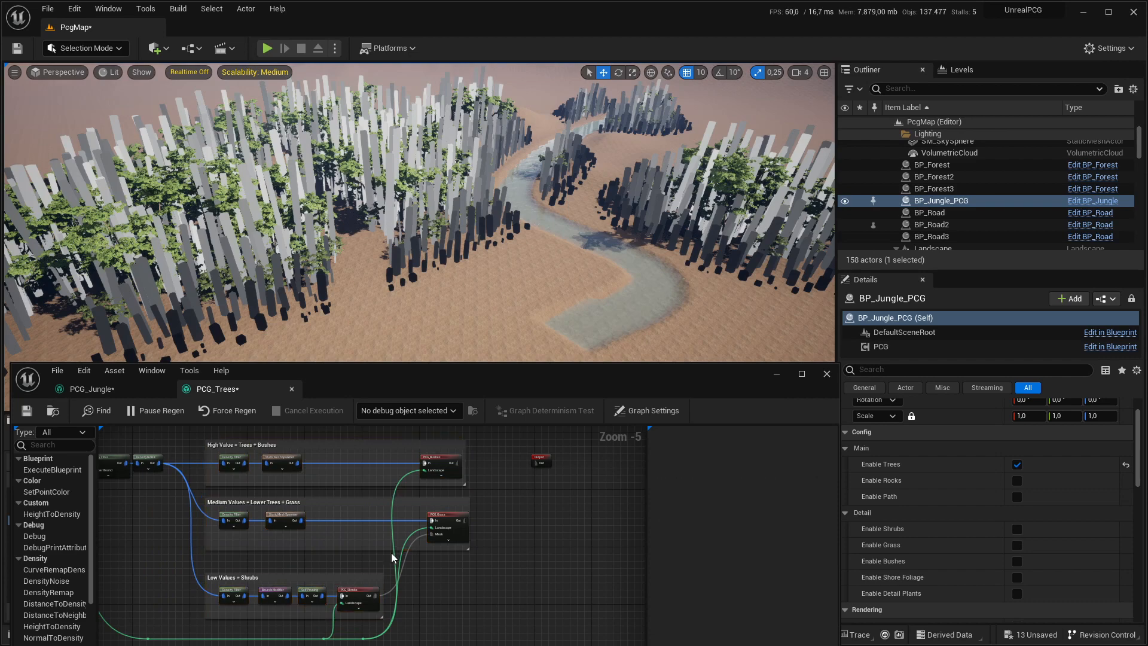
pyautogui.scroll(3, 391, 552)
pyautogui.moveTo(314, 468); pyautogui.dragTo(436, 555, button='right')
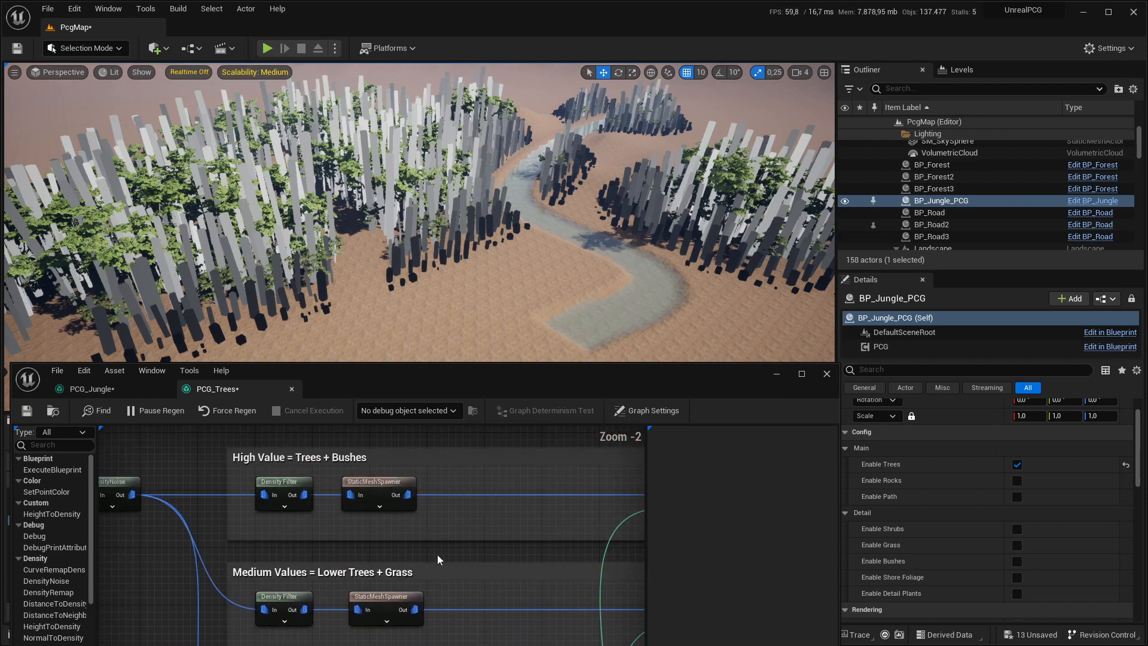
pyautogui.click(286, 485)
pyautogui.press('d')
pyautogui.moveTo(569, 272); pyautogui.dragTo(521, 235, button='right')
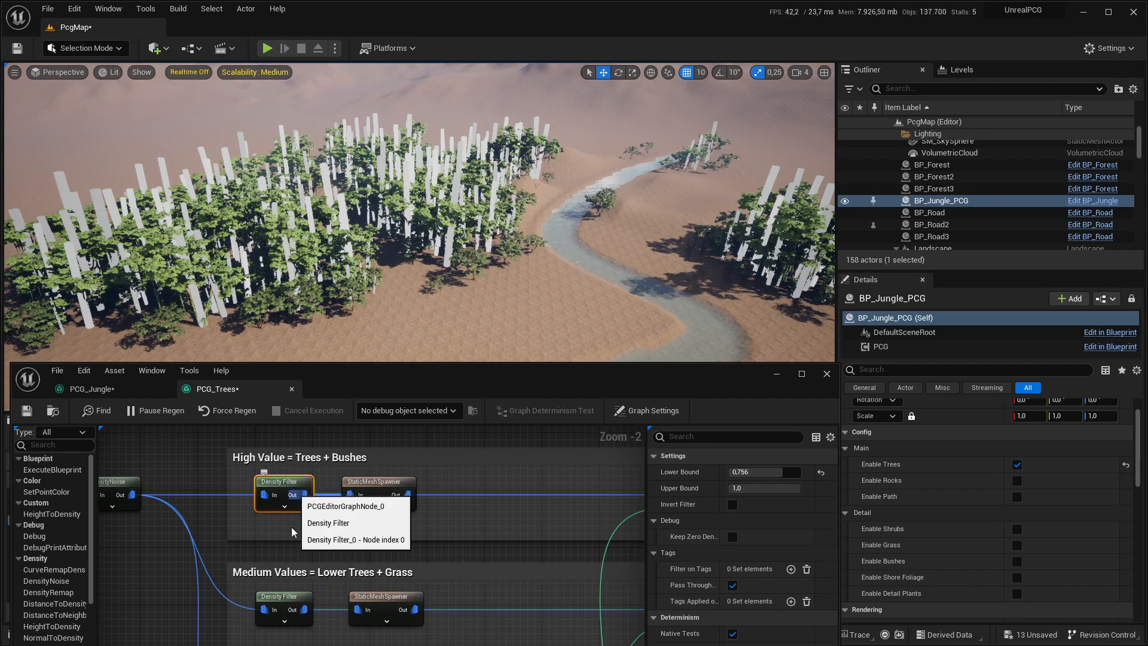
# Preview the points of the Density Filter in the Medium Values = Lower Trees + Grass group, then turn its debug display off
pyautogui.click(288, 598)
pyautogui.press('d')
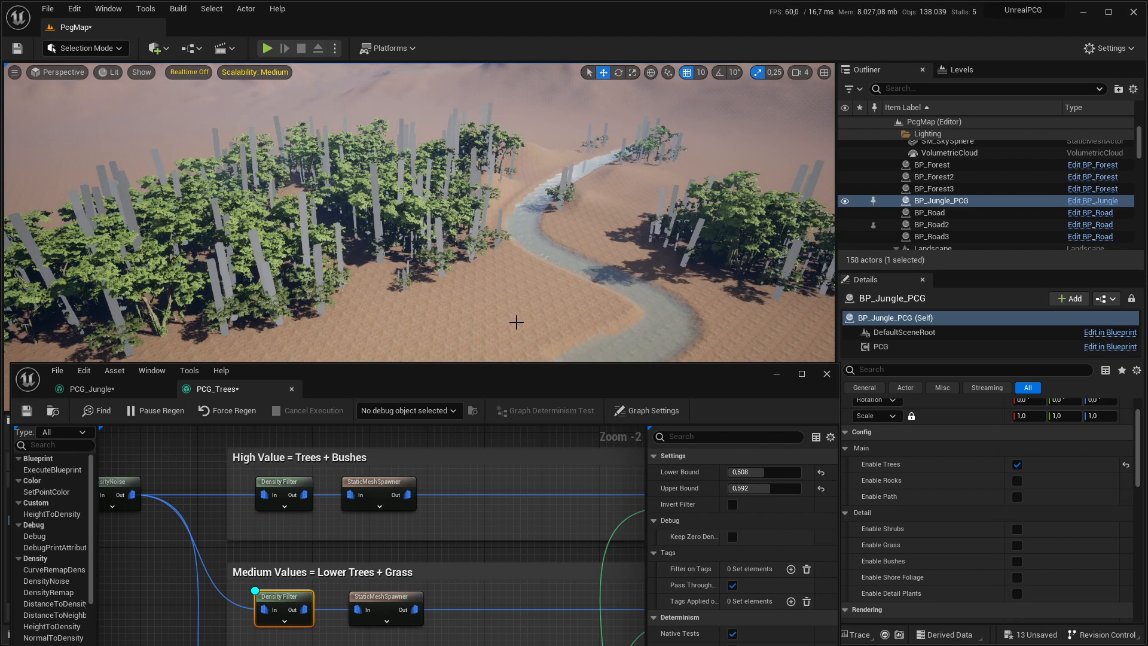
pyautogui.moveTo(302, 592); pyautogui.dragTo(306, 472, button='right')
pyautogui.press('d')
# Turn on debug display for the Density Filter in the Low Values = Shrubs group and view its points in the level
pyautogui.moveTo(294, 612); pyautogui.dragTo(302, 506, button='right')
pyautogui.click(304, 535)
pyautogui.press('d')
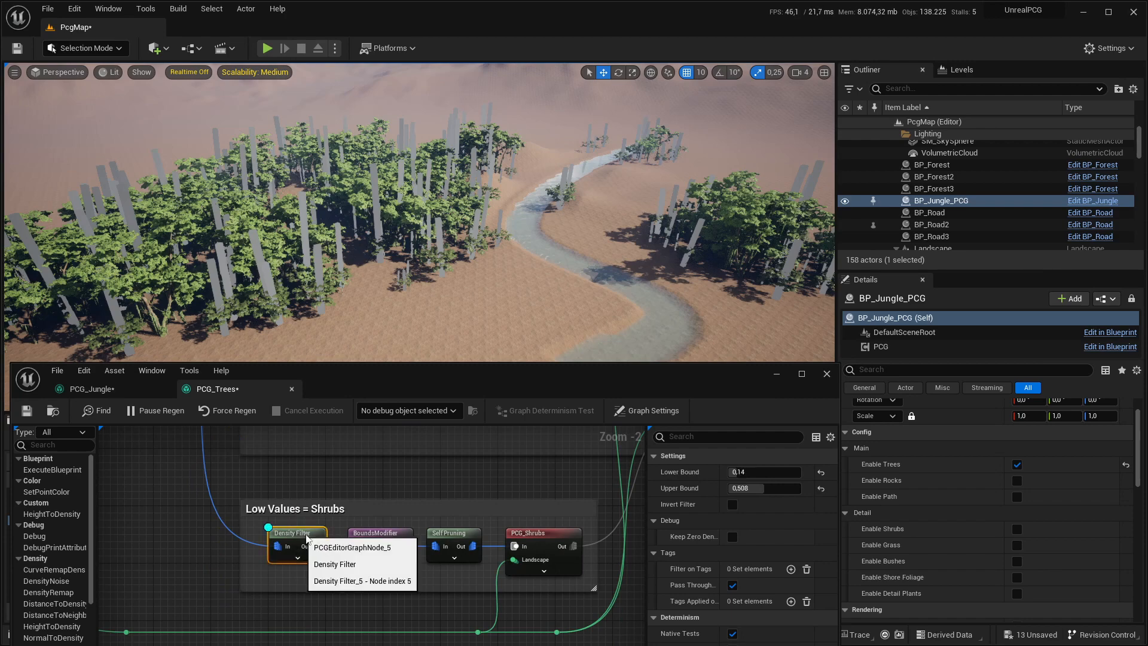
pyautogui.moveTo(521, 280); pyautogui.dragTo(564, 247, button='right')
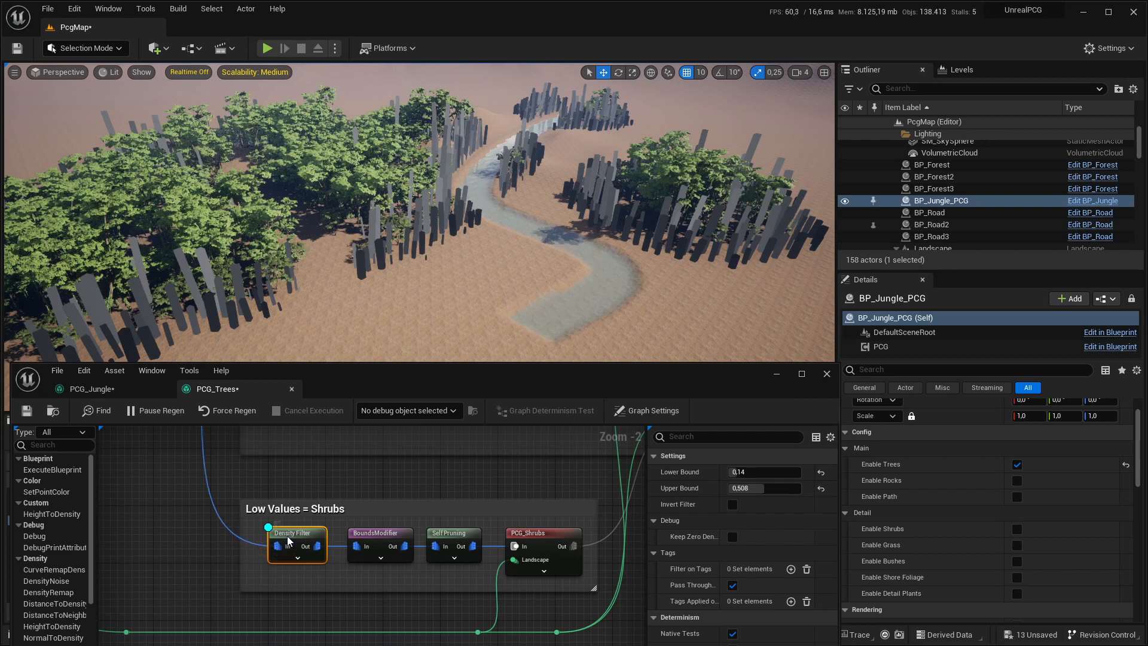
# Examine the StaticMeshSpawner settings in the High Value and Medium Values groups
pyautogui.moveTo(451, 464); pyautogui.dragTo(403, 593, button='right')
pyautogui.scroll(-2, 412, 571)
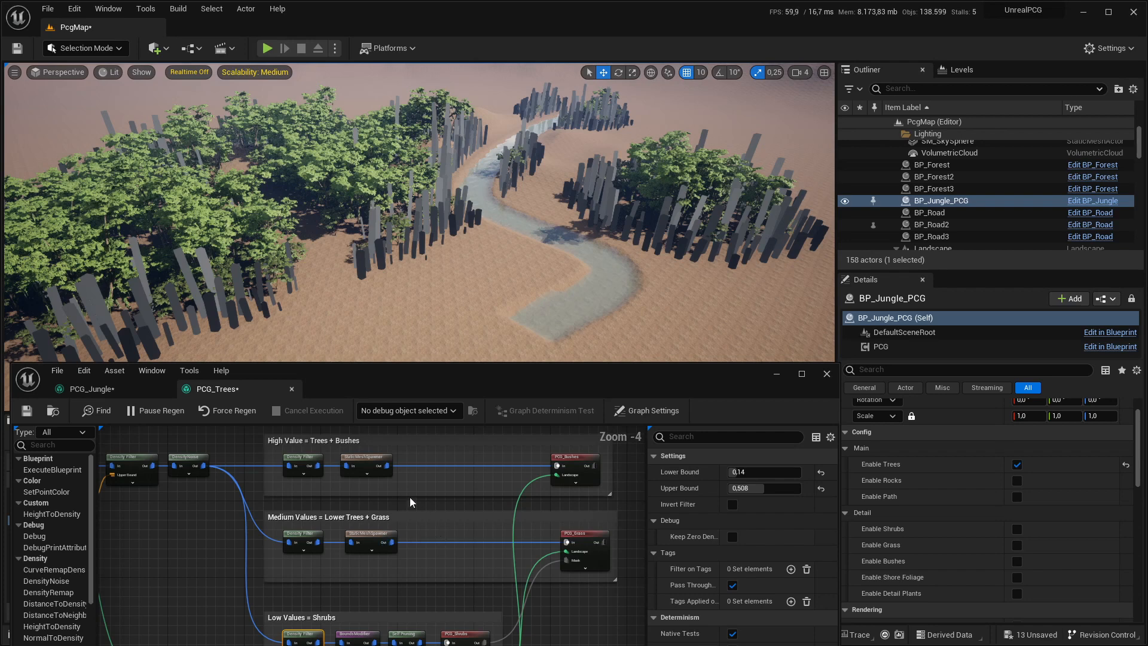
pyautogui.scroll(1, 365, 464)
pyautogui.click(364, 461)
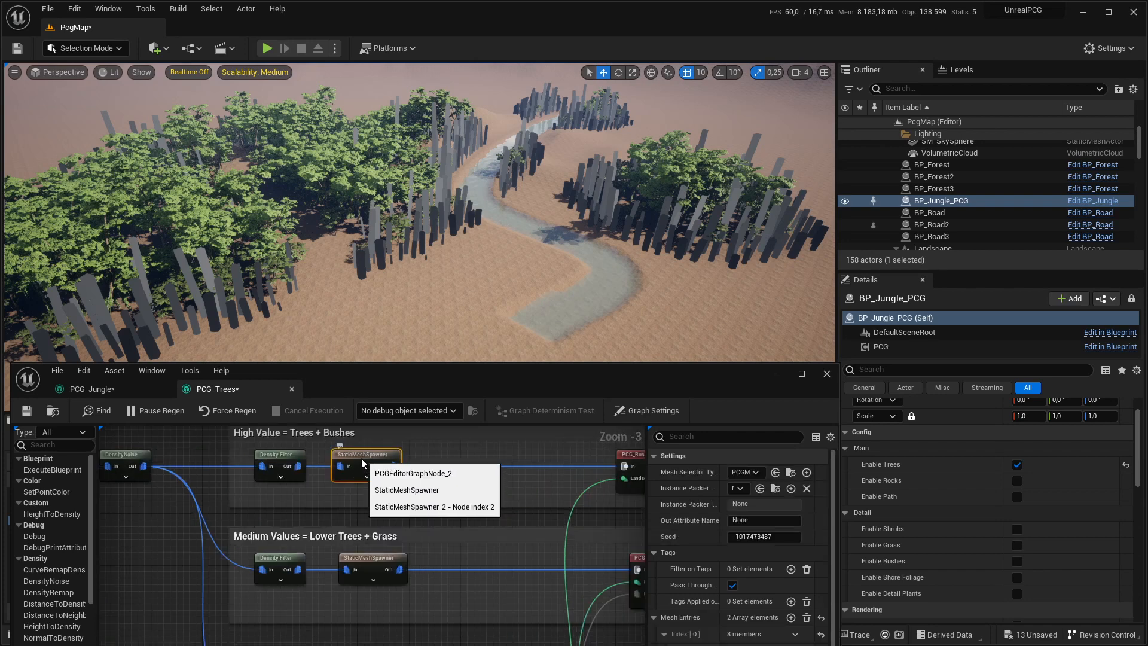
pyautogui.click(375, 562)
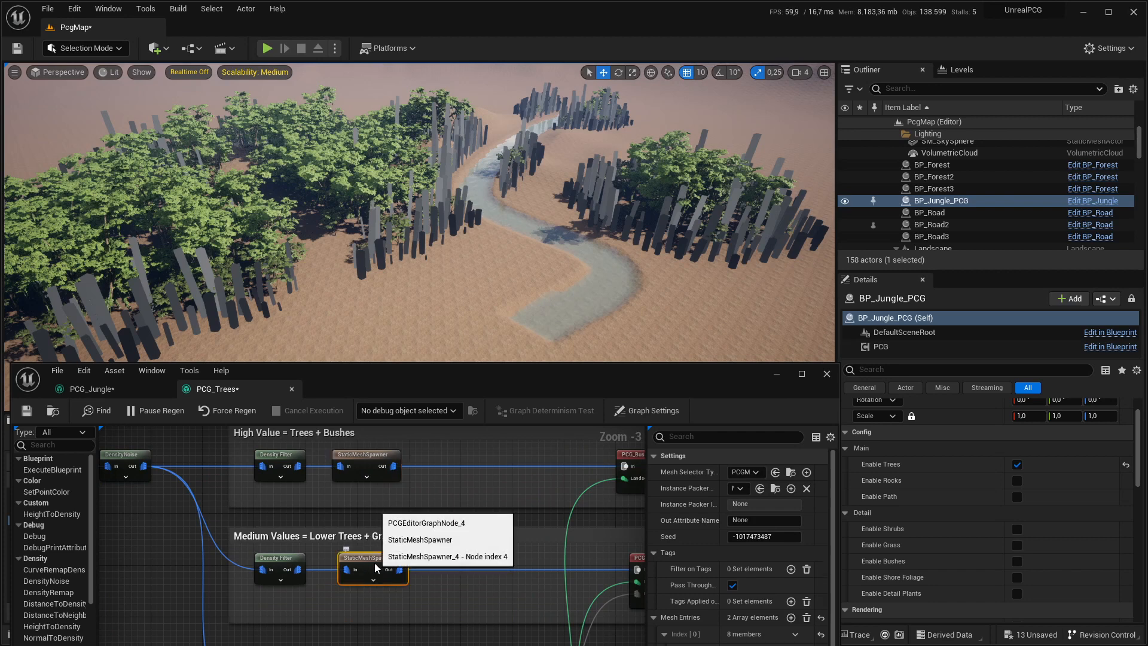
# Examine the PCG_Shrubs, PCG_Bushes and PCG_Grass subgraph nodes and how they are wired across the three density groups
pyautogui.moveTo(432, 598); pyautogui.dragTo(426, 449, button='right')
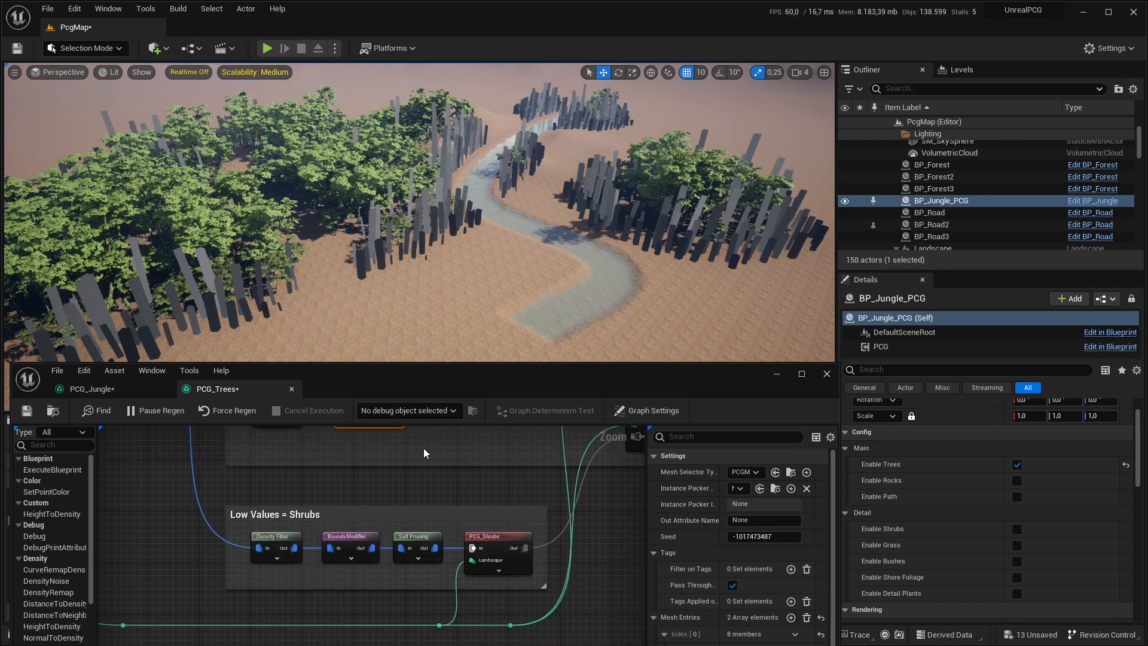
pyautogui.click(497, 536)
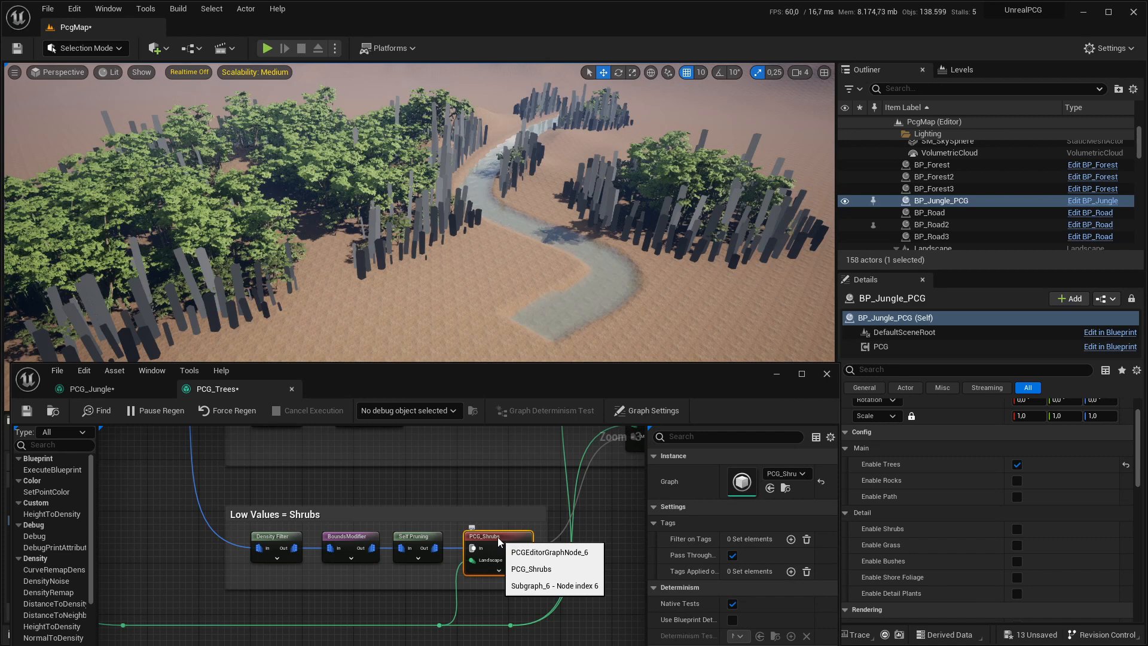
pyautogui.moveTo(498, 537); pyautogui.dragTo(416, 645, button='right')
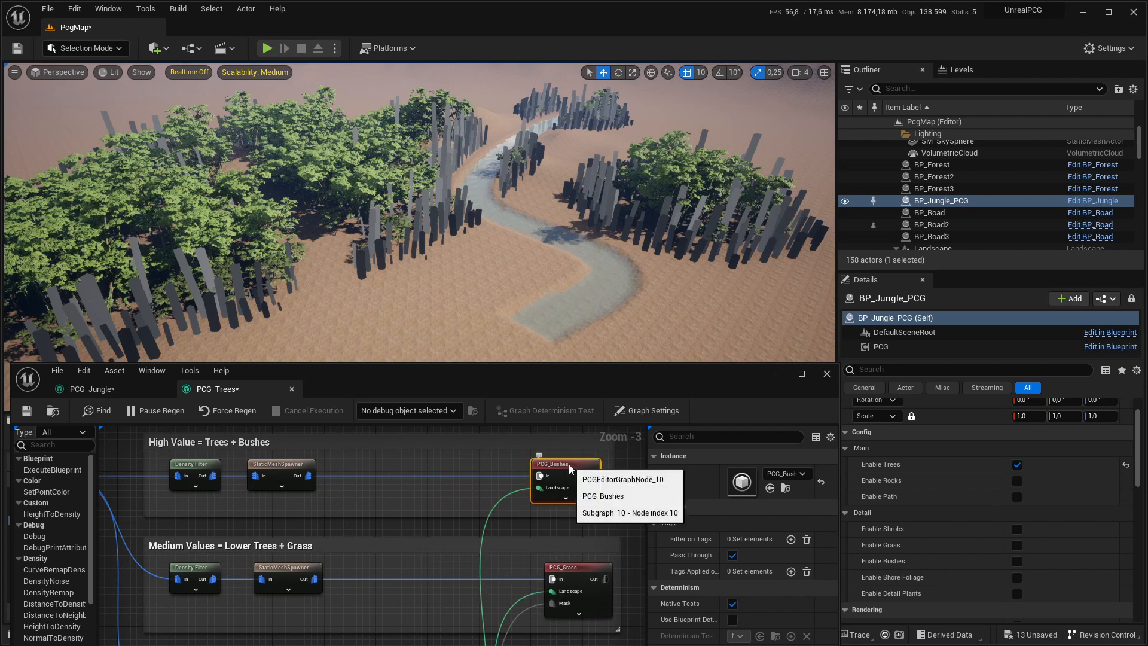
pyautogui.click(284, 568)
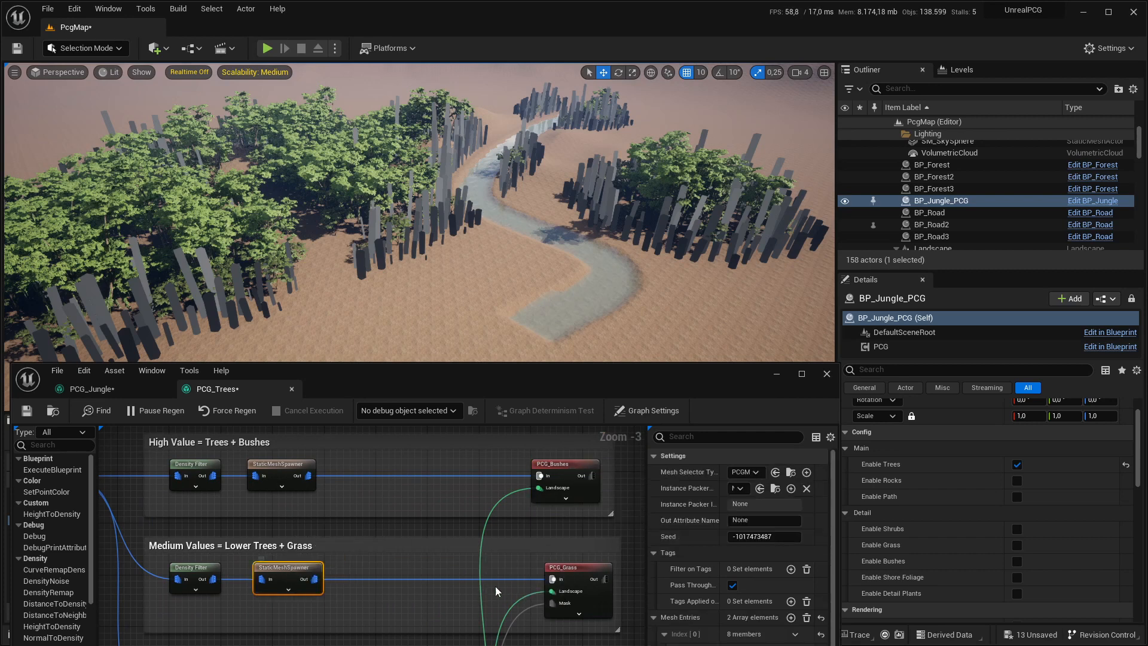
pyautogui.click(584, 576)
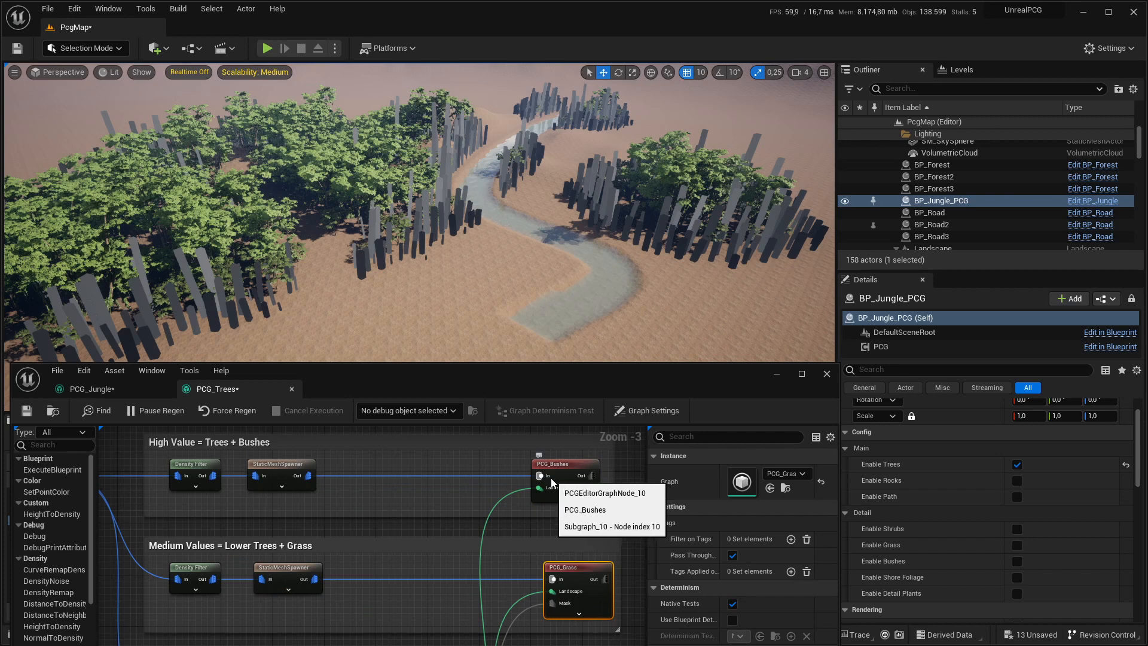
pyautogui.moveTo(453, 566); pyautogui.dragTo(441, 446, button='right')
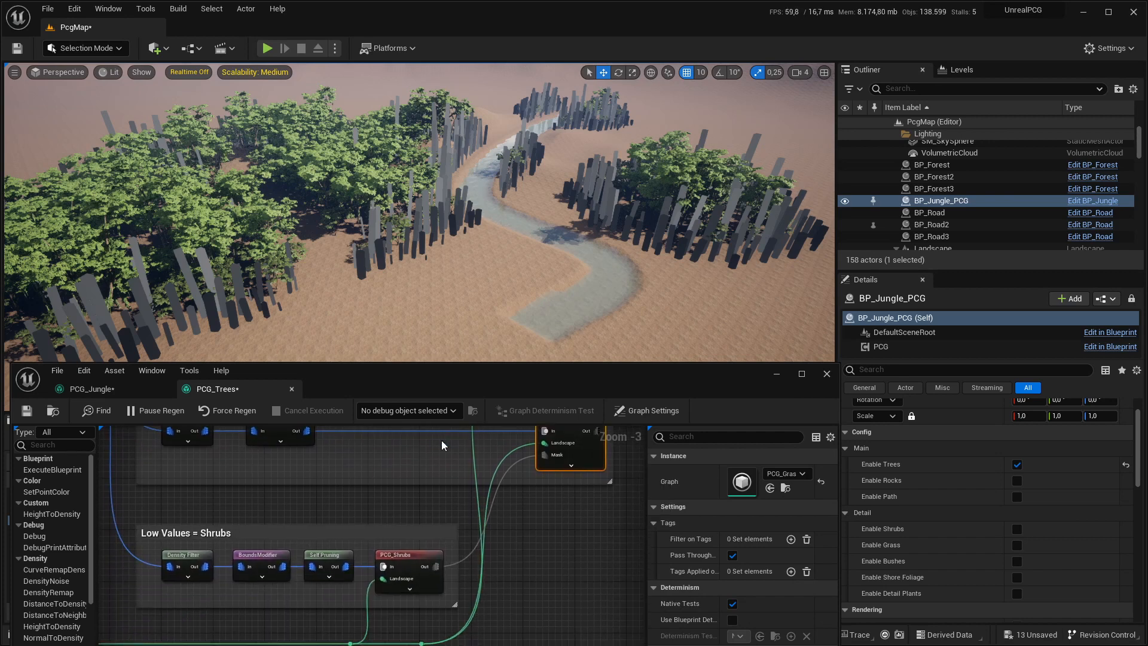
pyautogui.click(407, 563)
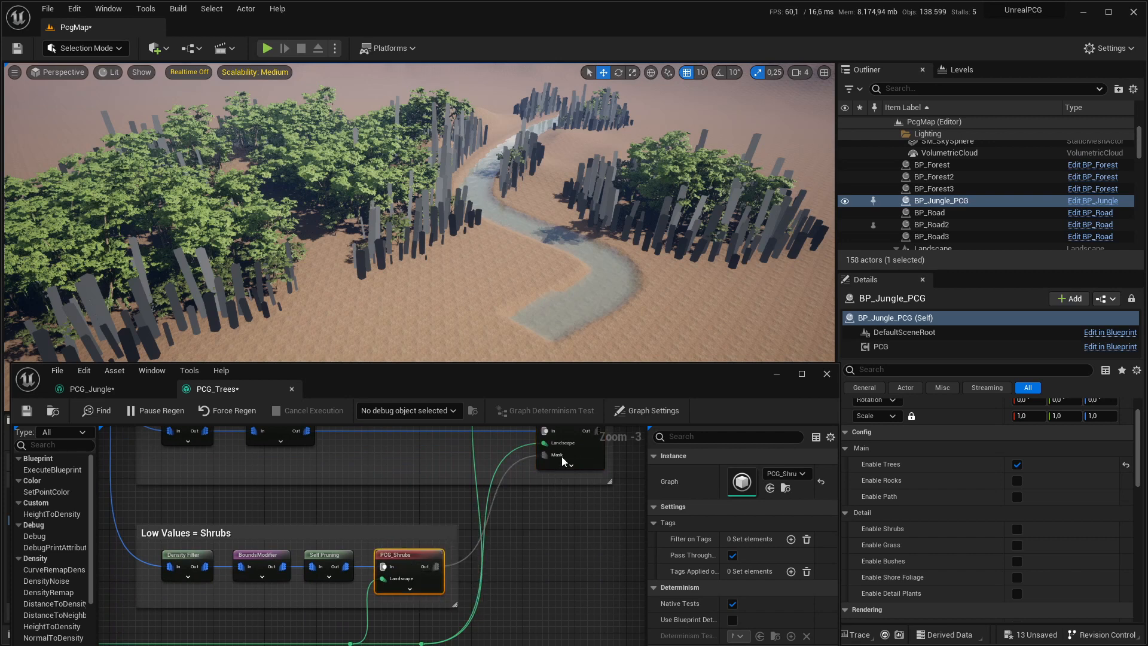
pyautogui.moveTo(538, 508); pyautogui.dragTo(518, 552, button='right')
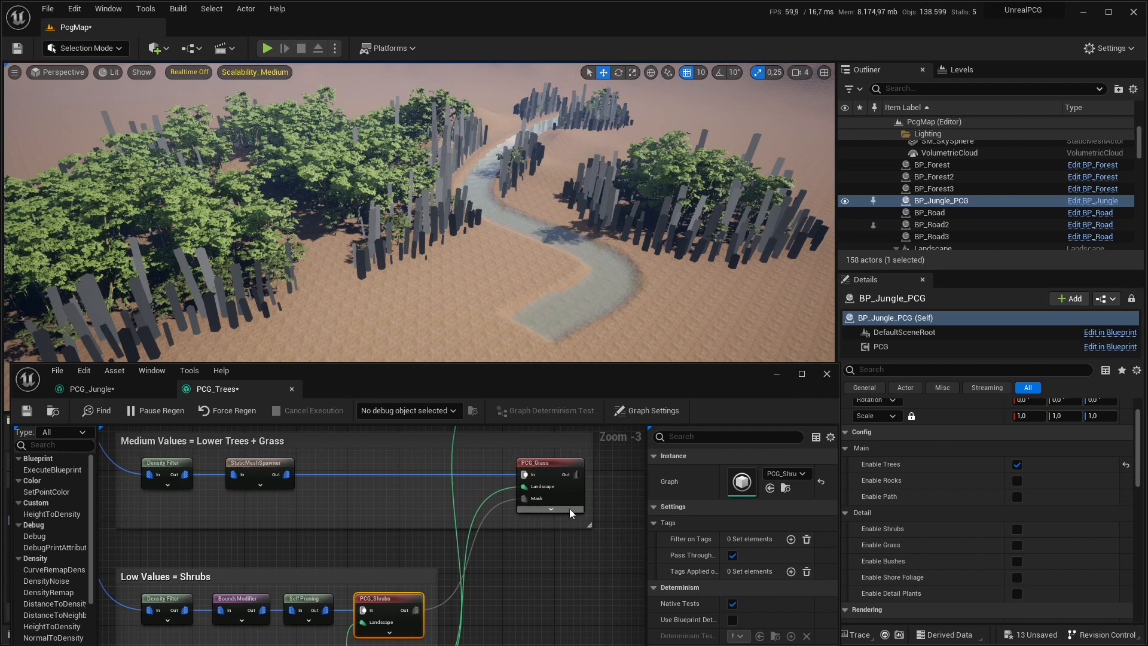
pyautogui.moveTo(569, 509)
pyautogui.mouseDown(button='right')
pyautogui.moveTo(565, 526)
pyautogui.moveTo(562, 501)
pyautogui.mouseUp(button='right')
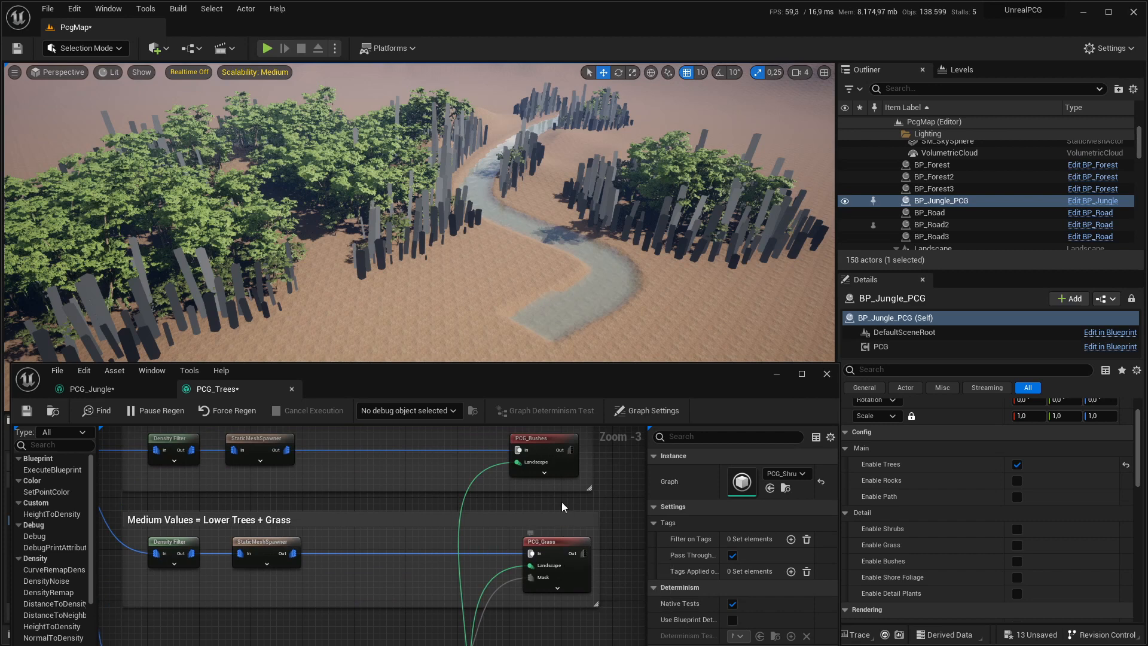
# Open the PCG_Bushes subgraph, turn on debug display for its ProjectPointsOnLandscape node and check the forest floor in the level
pyautogui.doubleClick(544, 443)
pyautogui.moveTo(320, 567); pyautogui.dragTo(360, 478, button='right')
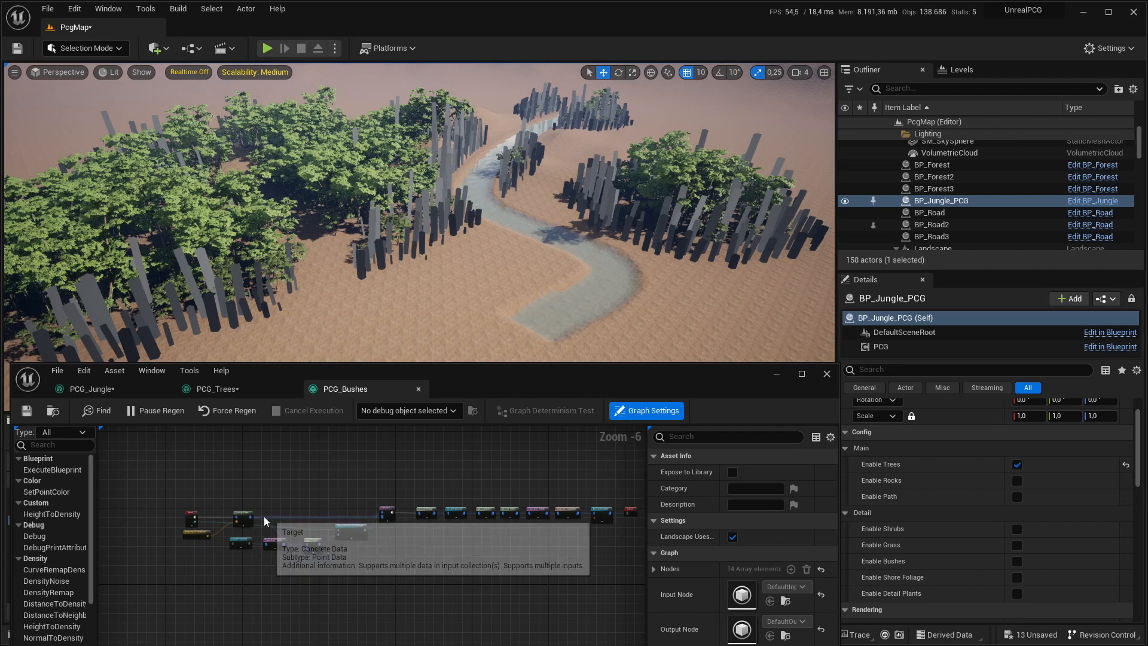
pyautogui.scroll(5, 264, 515)
pyautogui.moveTo(307, 512); pyautogui.dragTo(328, 461, button='right')
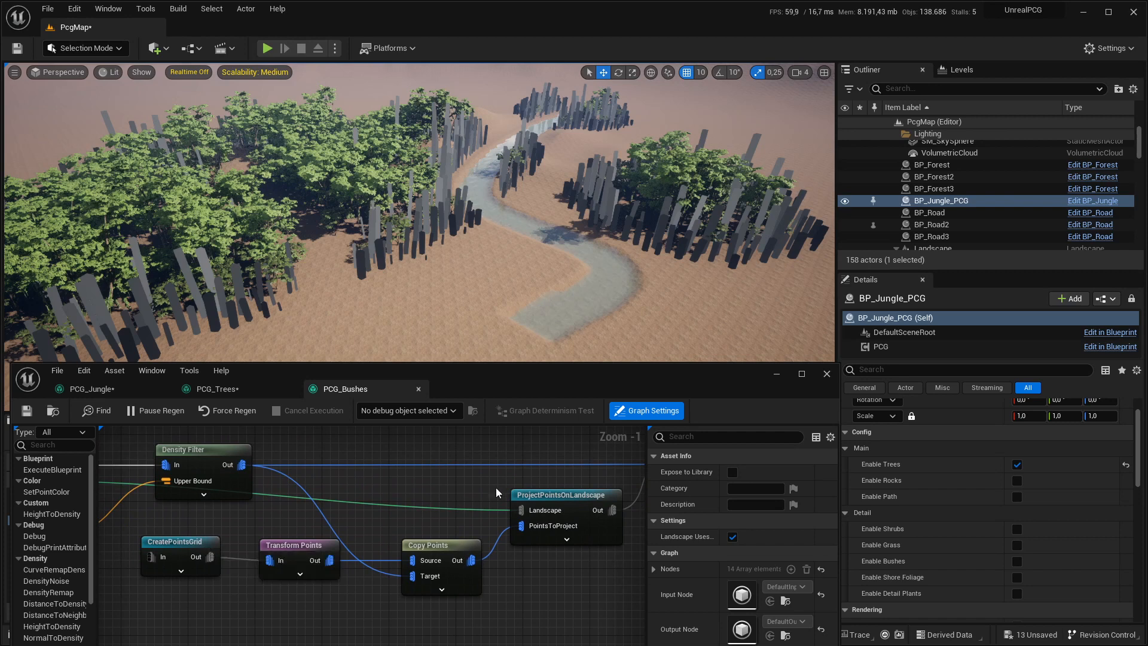
pyautogui.click(550, 495)
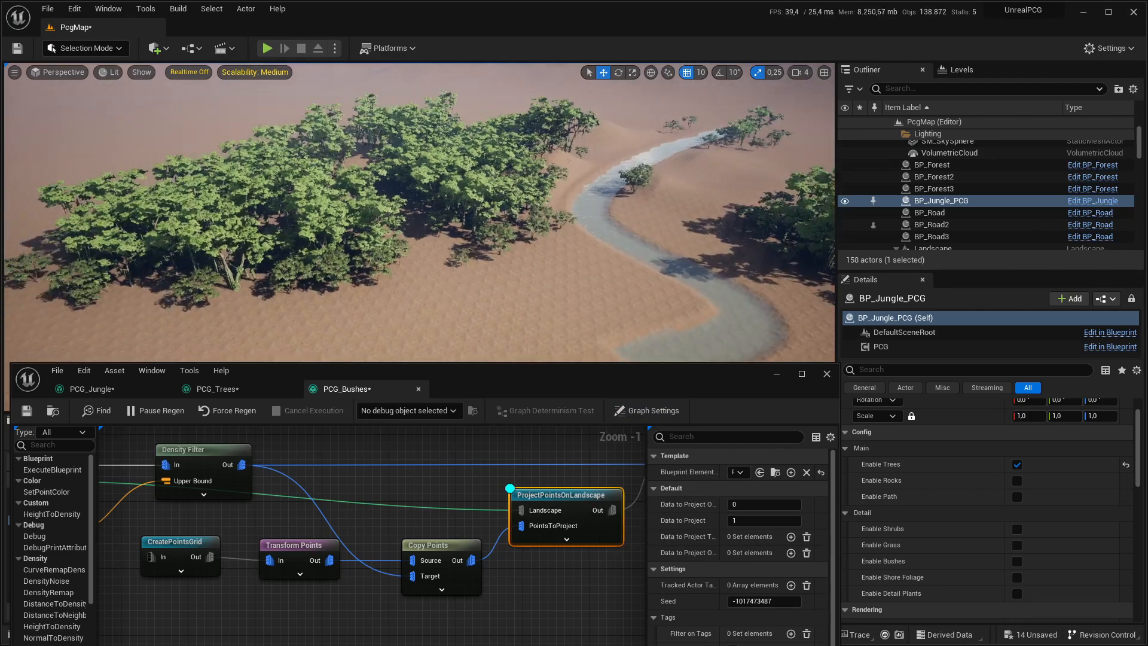
pyautogui.press('w')
pyautogui.moveTo(419, 215); pyautogui.dragTo(350, 192, button='right')
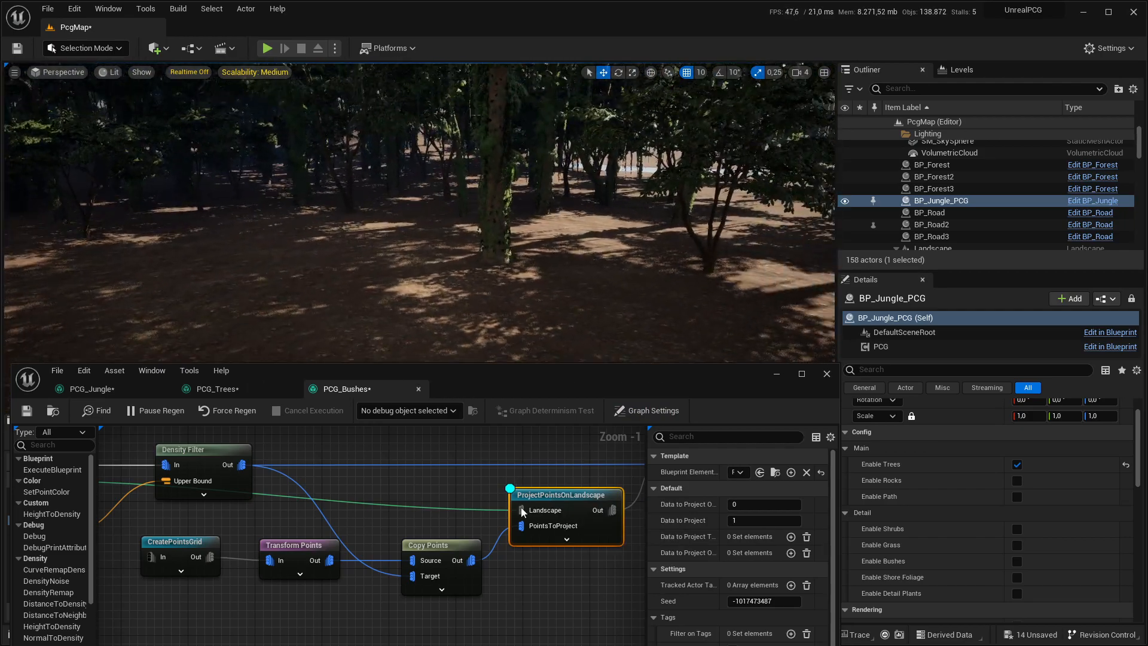
# Move the graph editor window clear of the viewport and enable bushes on the BP_Jungle_PCG actor
pyautogui.scroll(-1, 784, 549)
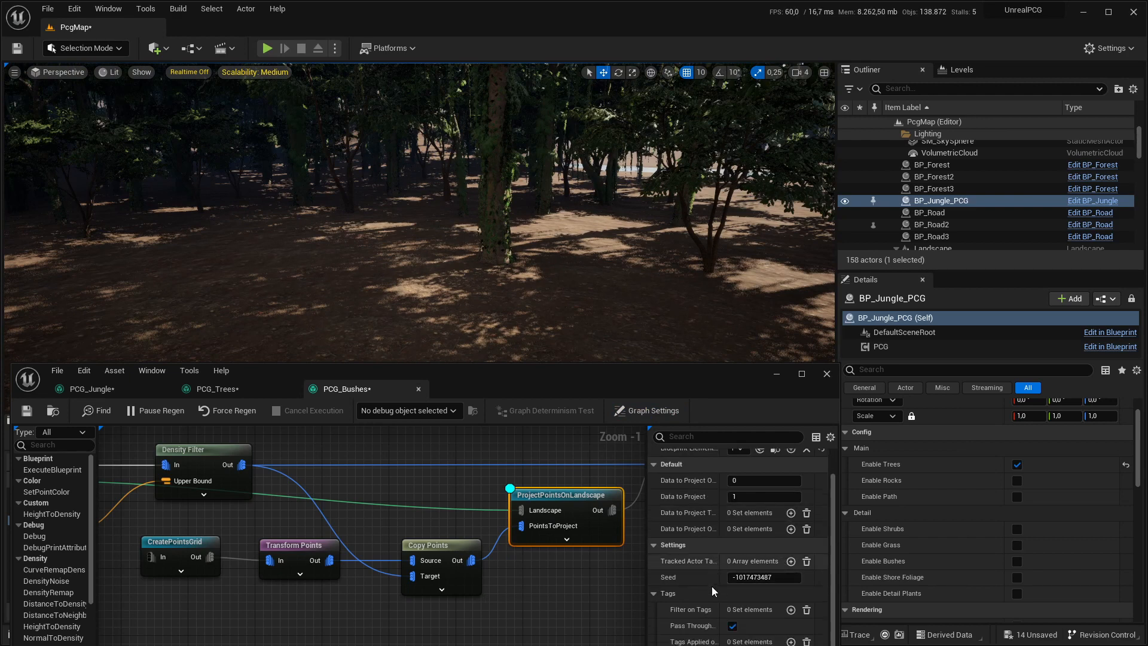
pyautogui.scroll(-3, 712, 586)
pyautogui.scroll(3, 712, 586)
pyautogui.moveTo(722, 373); pyautogui.dragTo(690, 476)
pyautogui.click(777, 557)
pyautogui.click(759, 572)
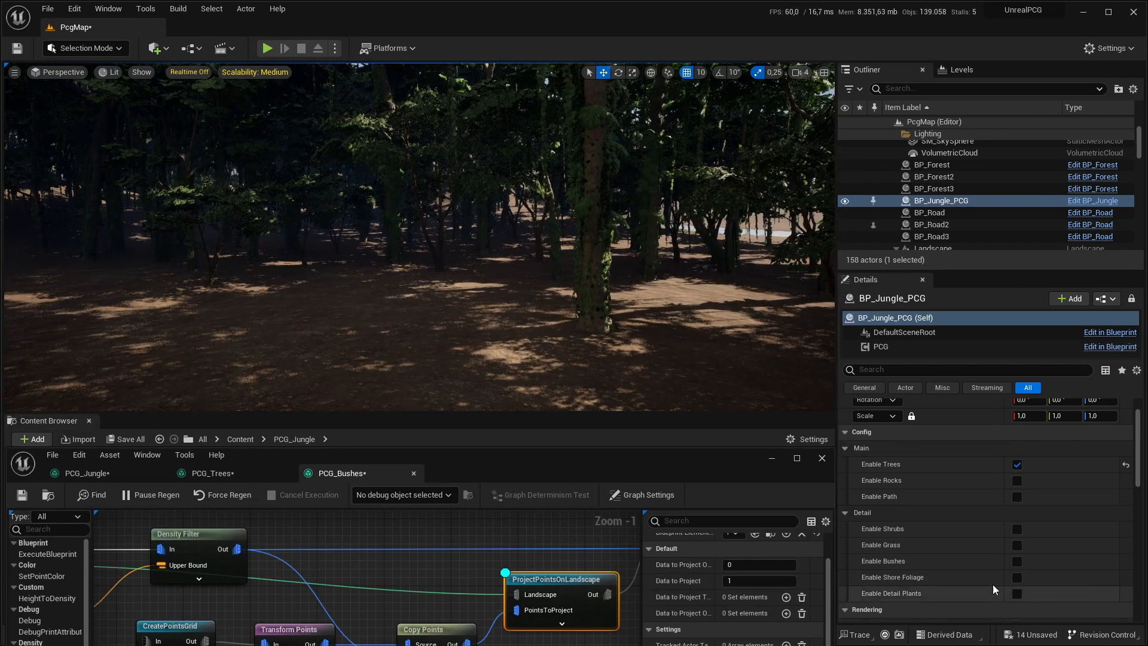
pyautogui.click(1017, 560)
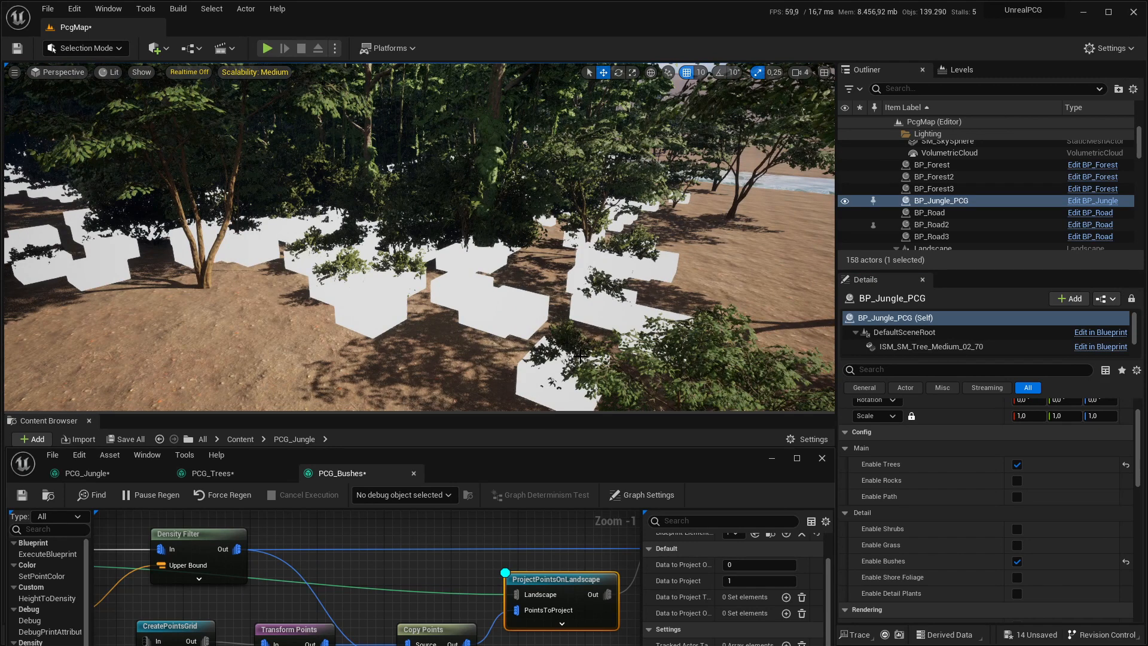
# Switch the debug display to the Distance node in PCG_Bushes and view its points around the trees
pyautogui.moveTo(535, 472); pyautogui.dragTo(533, 345)
pyautogui.scroll(-2, 559, 449)
pyautogui.moveTo(558, 449); pyautogui.dragTo(357, 496, button='right')
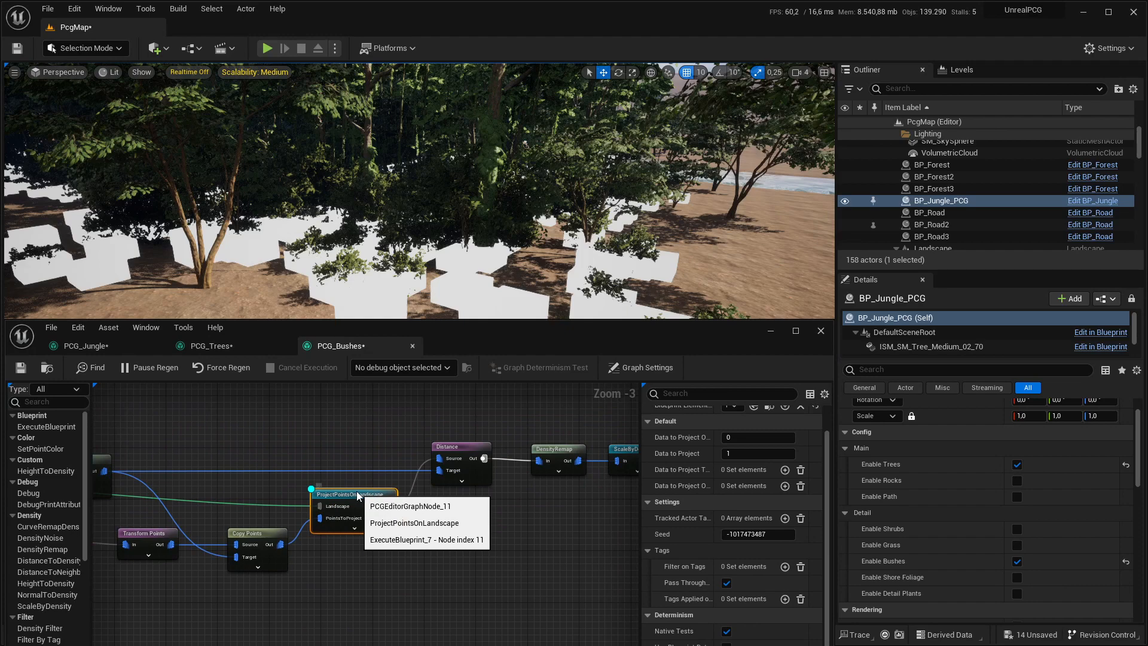
pyautogui.click(458, 448)
pyautogui.moveTo(586, 262); pyautogui.dragTo(566, 272, button='right')
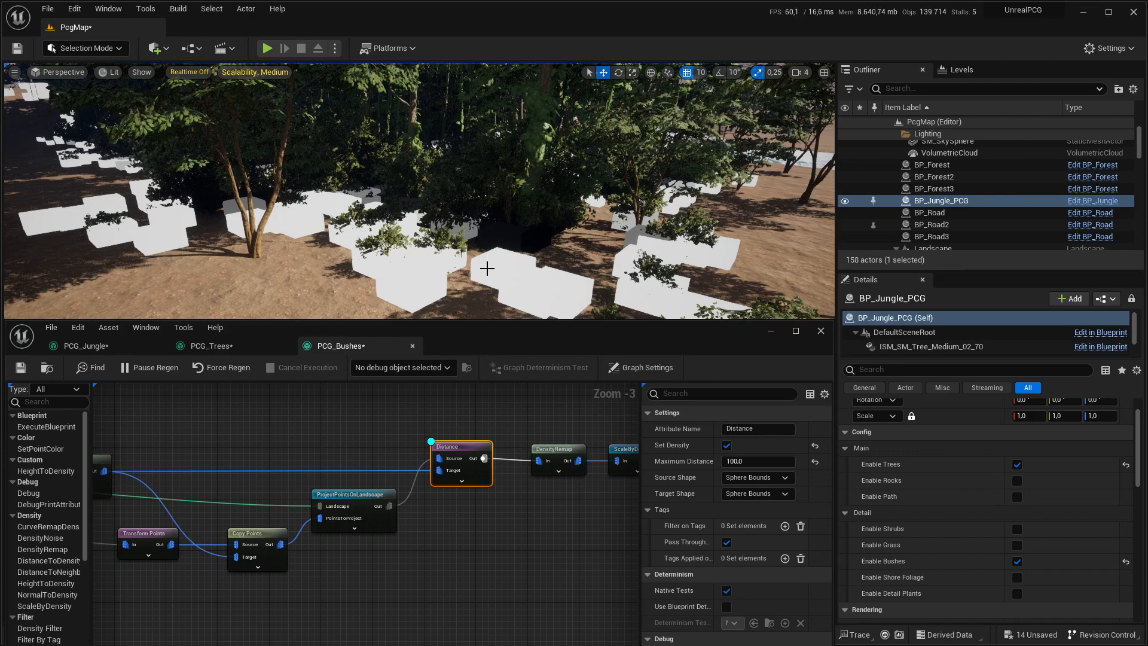
pyautogui.moveTo(488, 271); pyautogui.dragTo(513, 302, button='right')
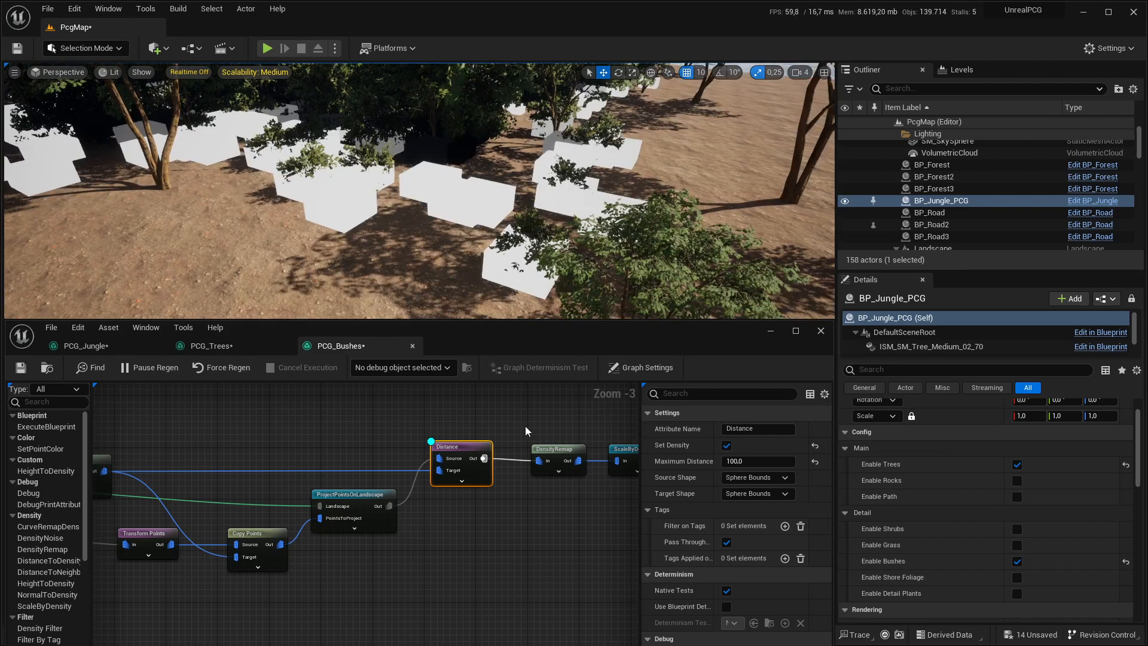
# Preview the debug points of the Density Filter and the Transform Points node that follow DensityNoise in PCG_Bushes
pyautogui.moveTo(547, 449); pyautogui.dragTo(256, 448, button='right')
pyautogui.click(475, 457)
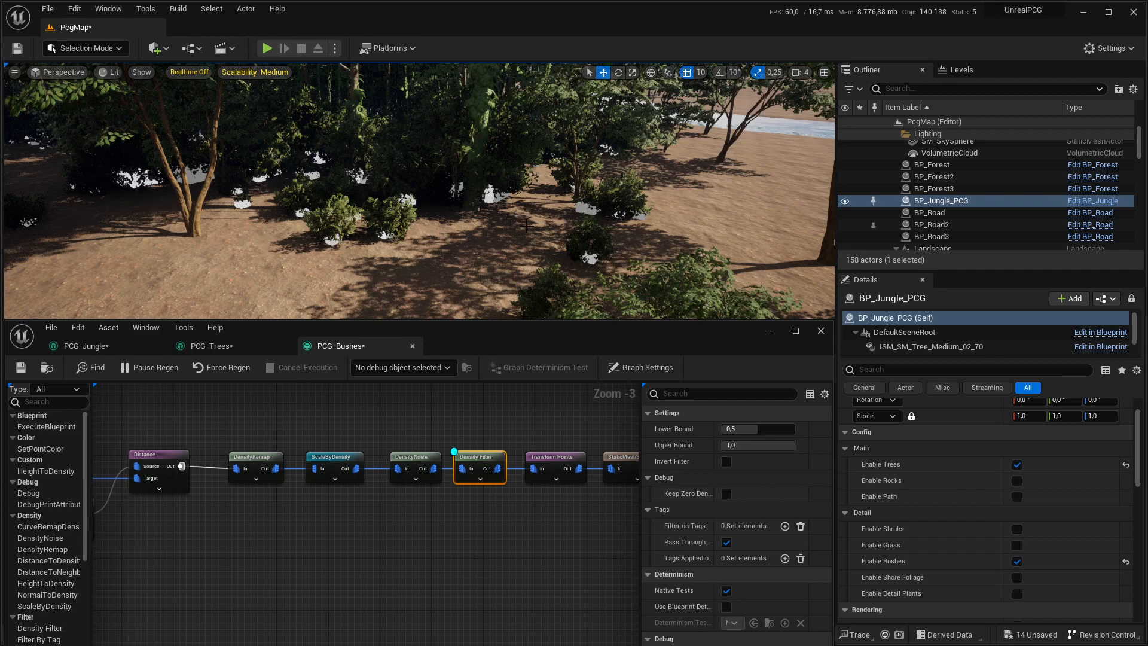
pyautogui.moveTo(483, 427); pyautogui.dragTo(429, 410, button='right')
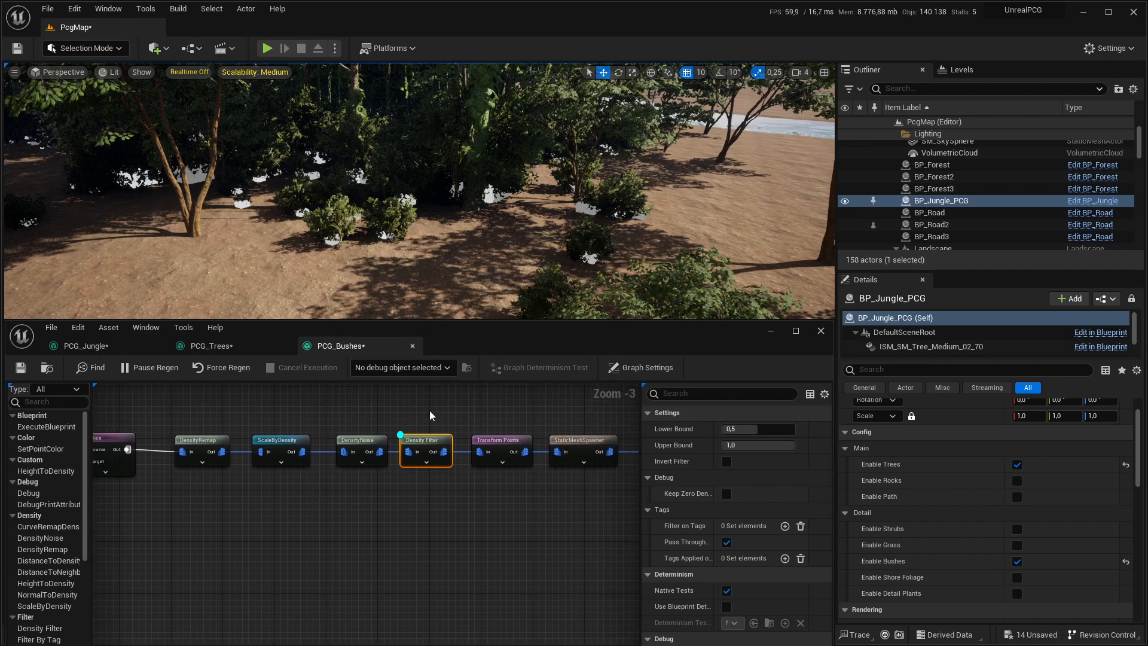
pyautogui.moveTo(528, 429); pyautogui.dragTo(457, 444, button='right')
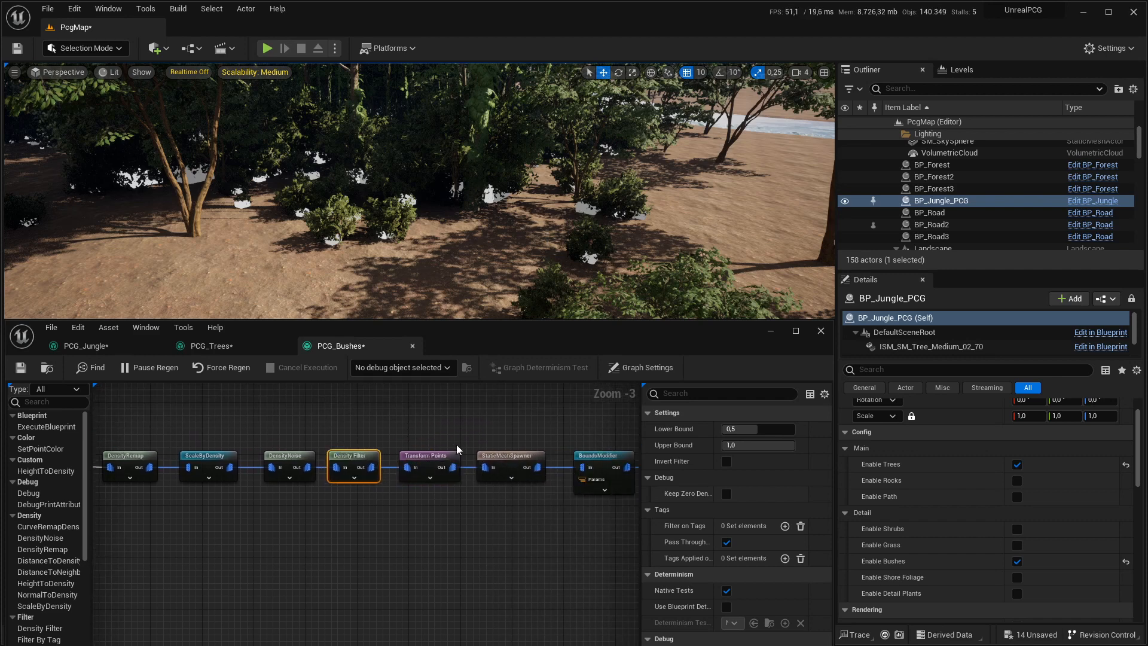
pyautogui.click(420, 463)
pyautogui.press('d')
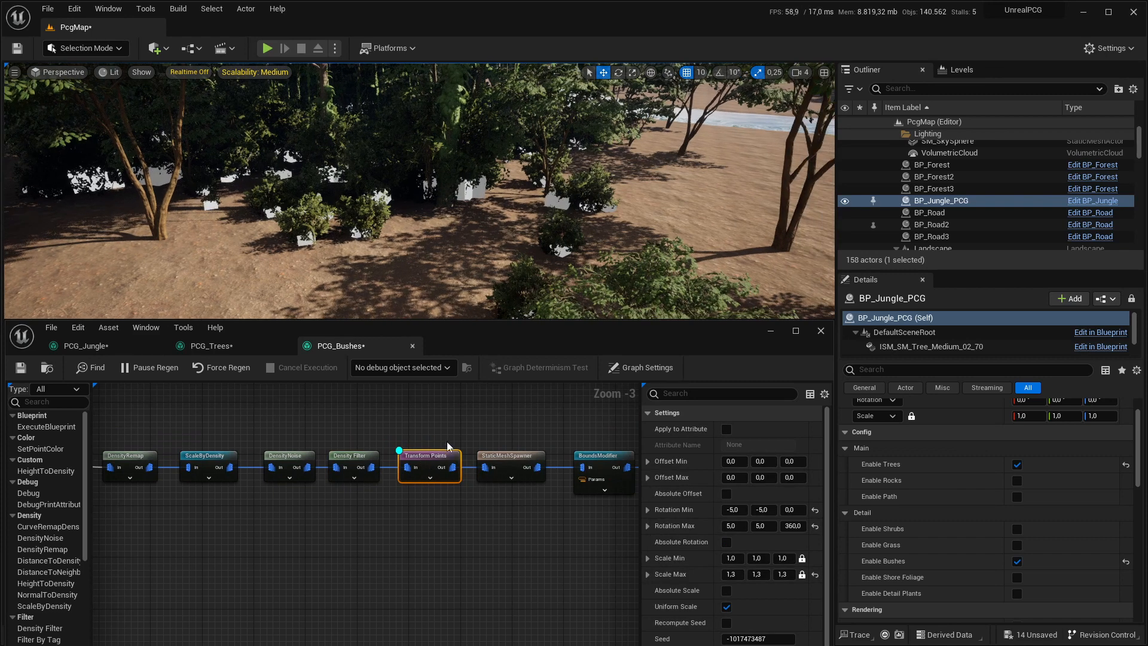
# Check the StaticMeshSpawner in PCG_Bushes and preview the BoundsModifier's debug points in the level
pyautogui.moveTo(429, 458); pyautogui.dragTo(353, 453, button='right')
pyautogui.click(433, 460)
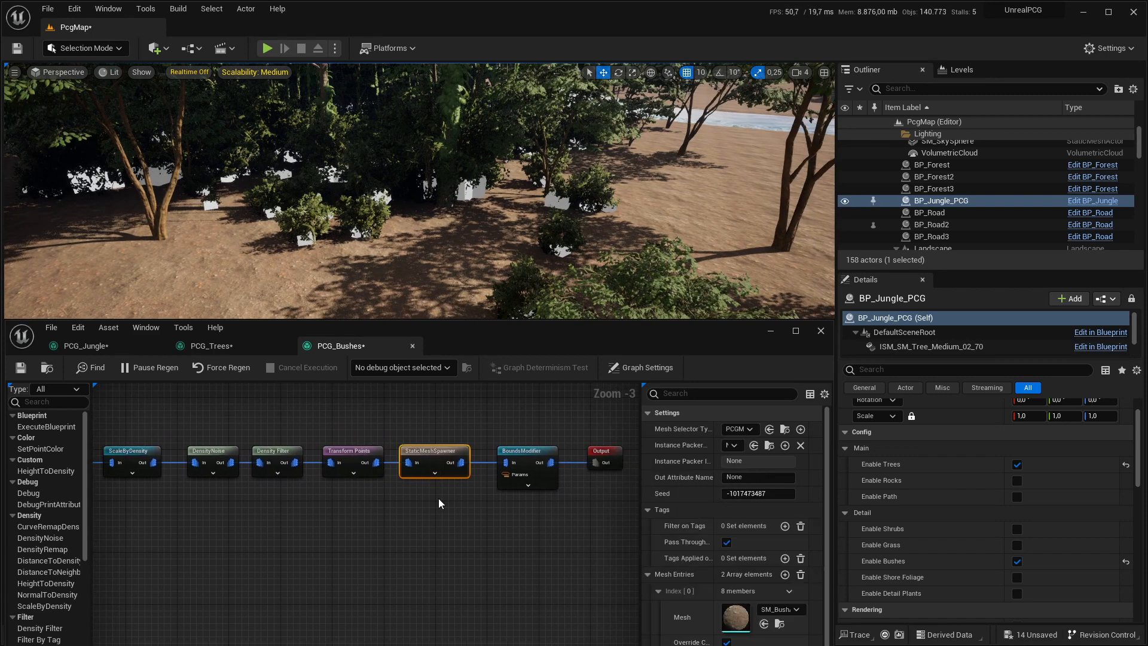
pyautogui.click(521, 454)
pyautogui.press('d')
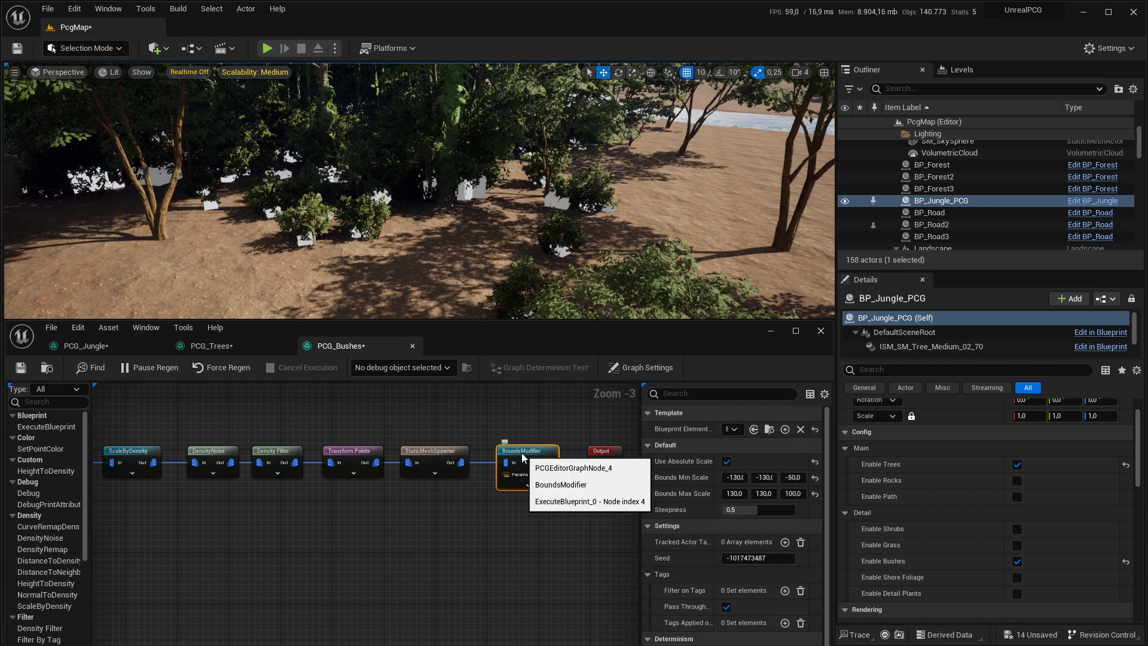
pyautogui.moveTo(666, 211); pyautogui.dragTo(624, 197, button='right')
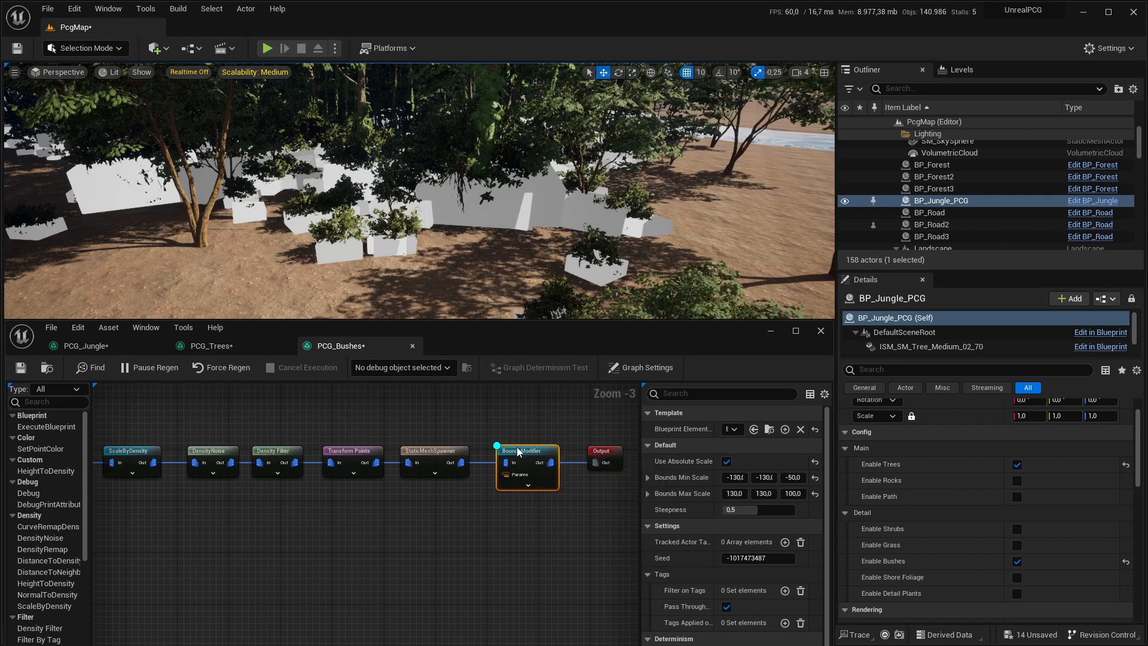
# Open the PCG_Grass subgraph from PCG_Trees, examine its Difference node and Mask input, and close the PCG_Grass and PCG_Bushes graphs
pyautogui.click(232, 346)
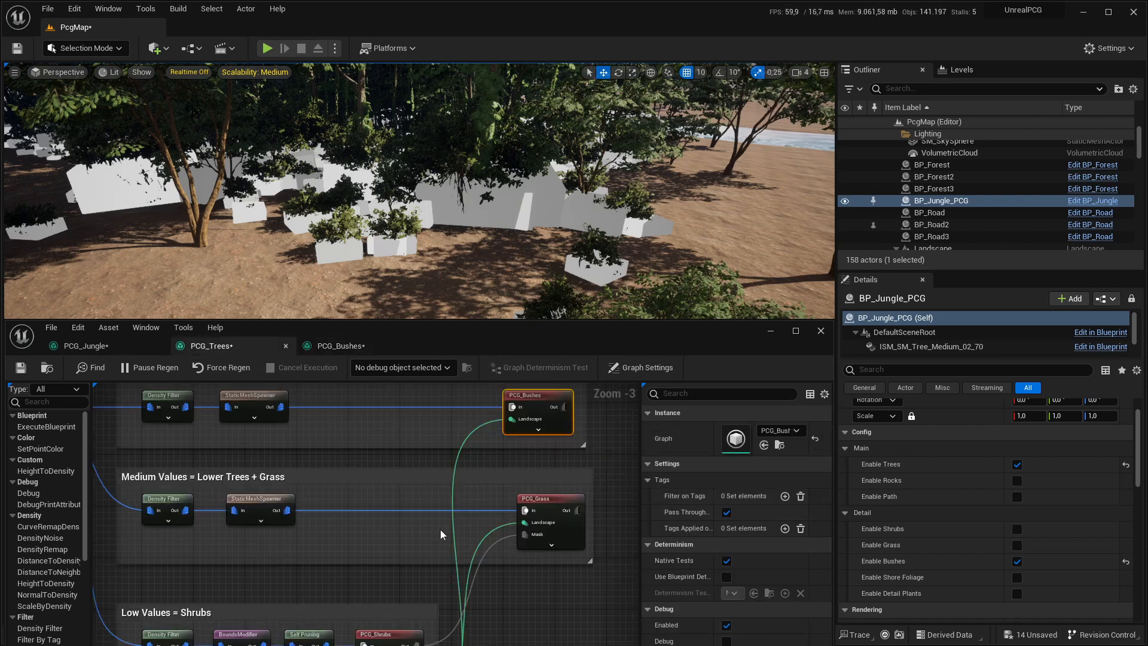
pyautogui.moveTo(440, 530); pyautogui.dragTo(374, 477, button='right')
pyautogui.doubleClick(479, 448)
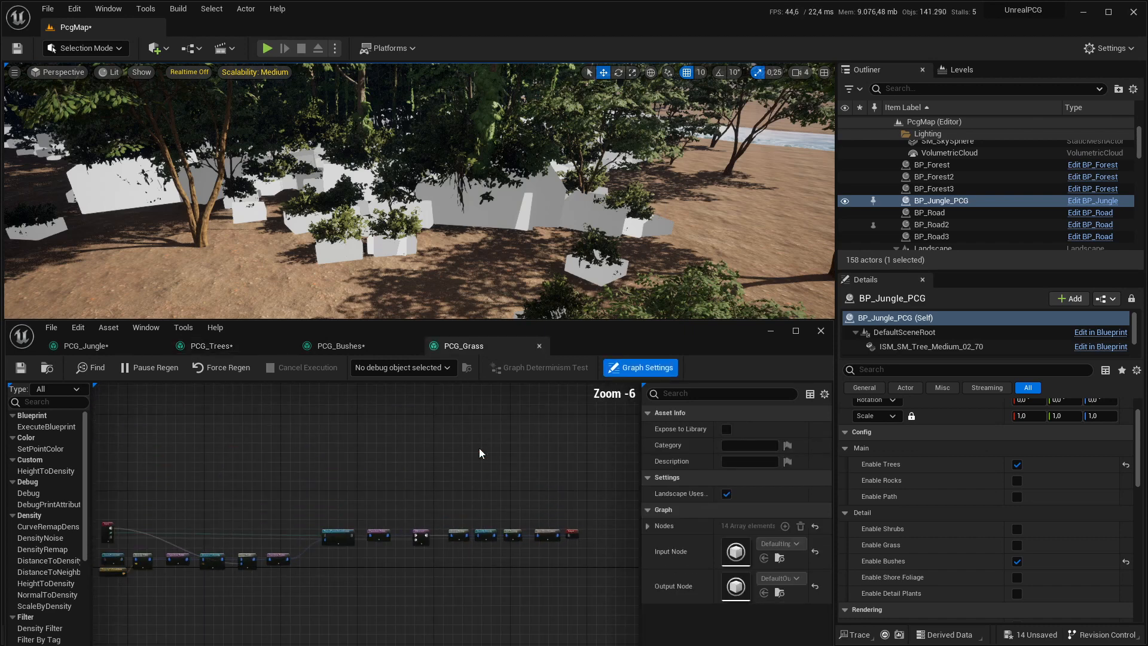
pyautogui.moveTo(306, 581); pyautogui.dragTo(342, 538, button='right')
pyautogui.scroll(5, 407, 533)
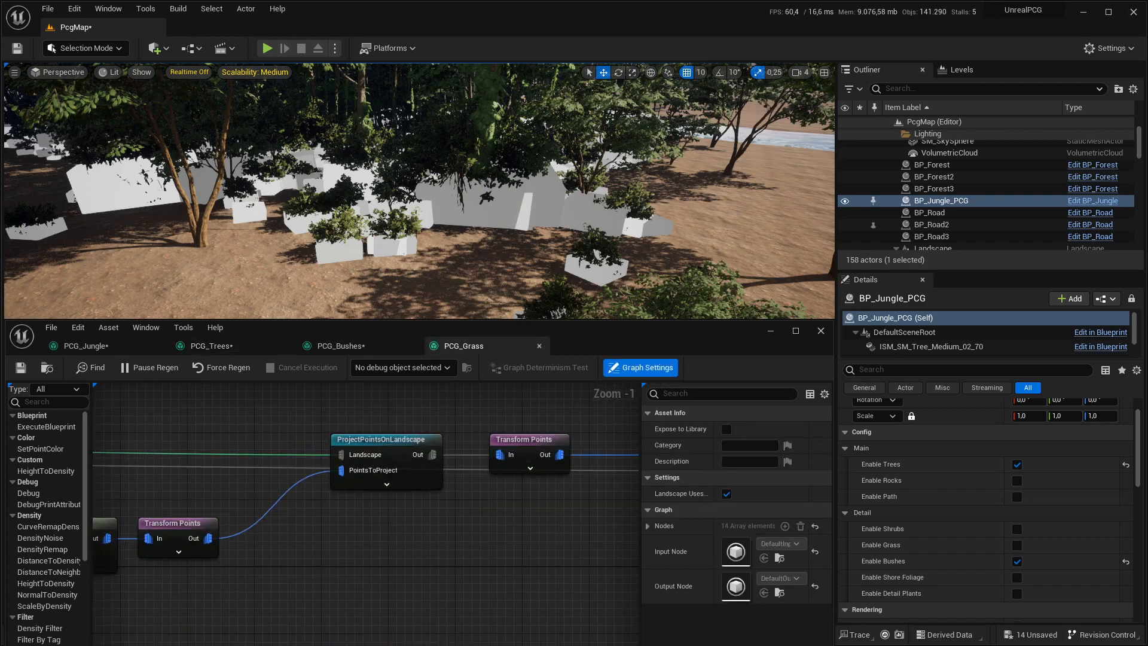
pyautogui.moveTo(534, 550); pyautogui.dragTo(162, 541, button='right')
pyautogui.click(315, 446)
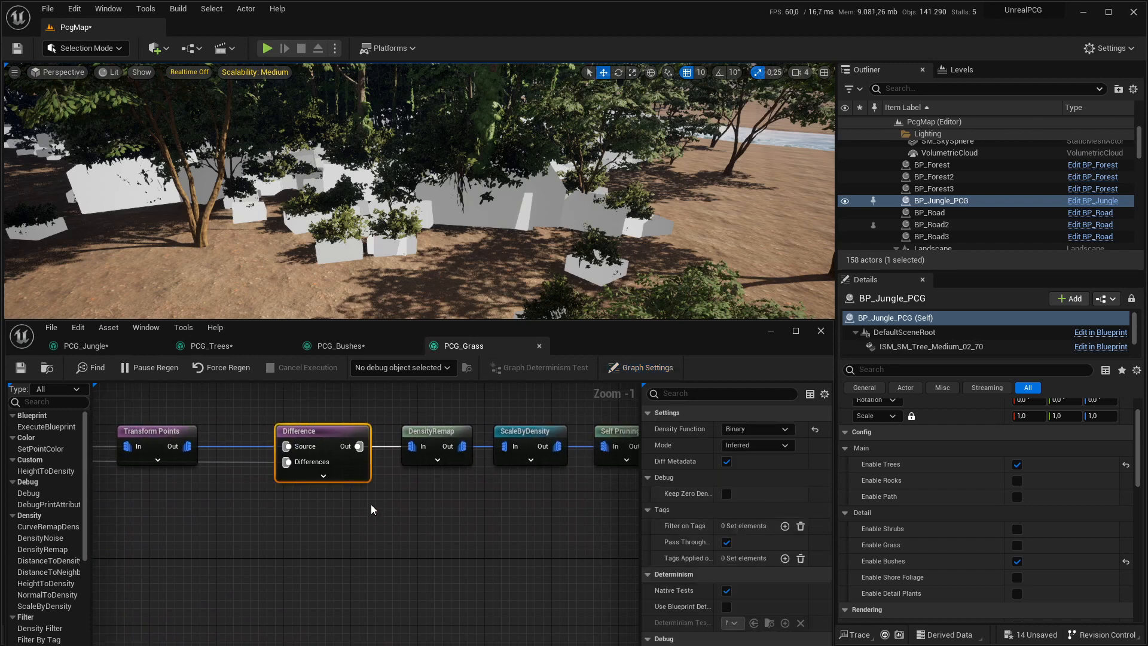
pyautogui.scroll(-2, 299, 500)
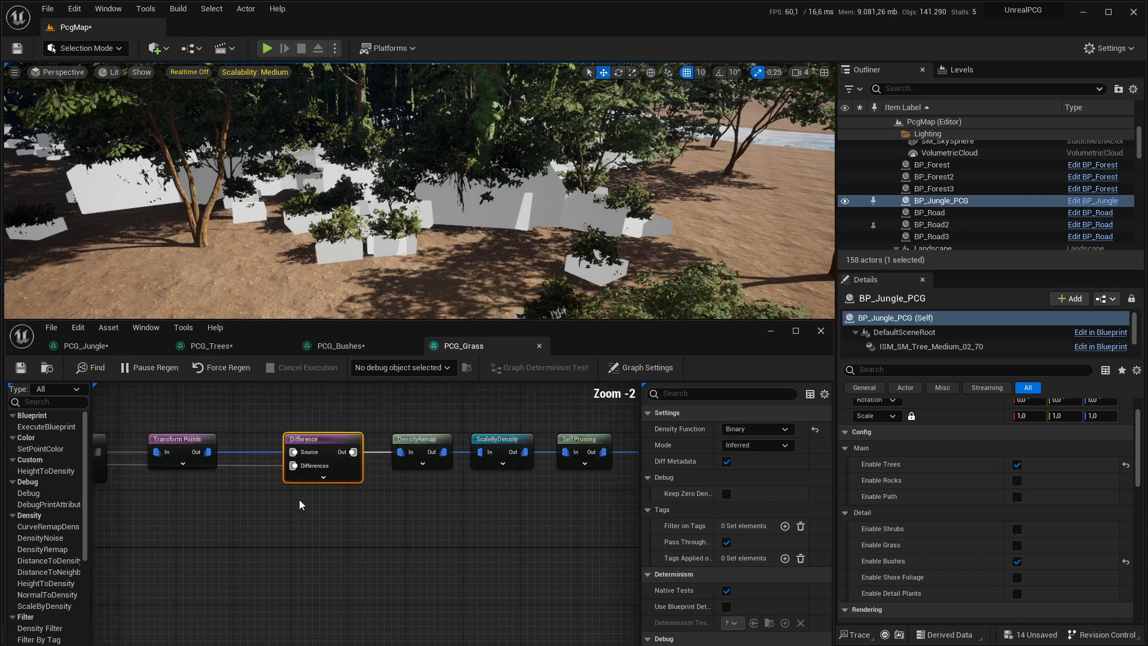
pyautogui.moveTo(275, 478); pyautogui.dragTo(556, 466, button='right')
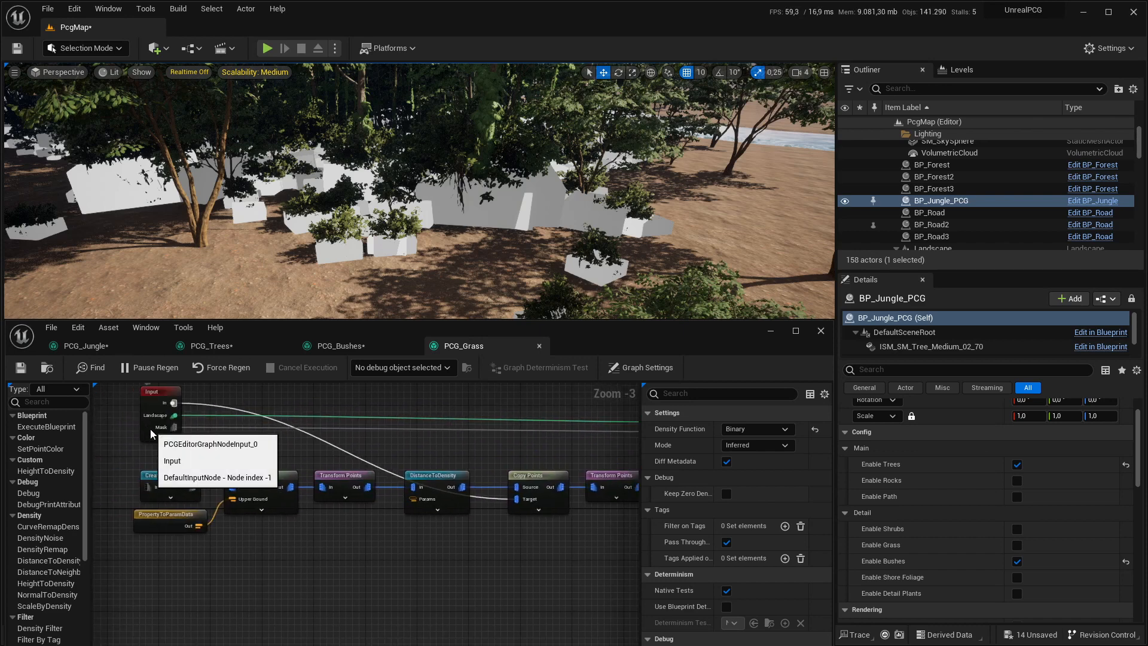
pyautogui.middleClick(470, 347)
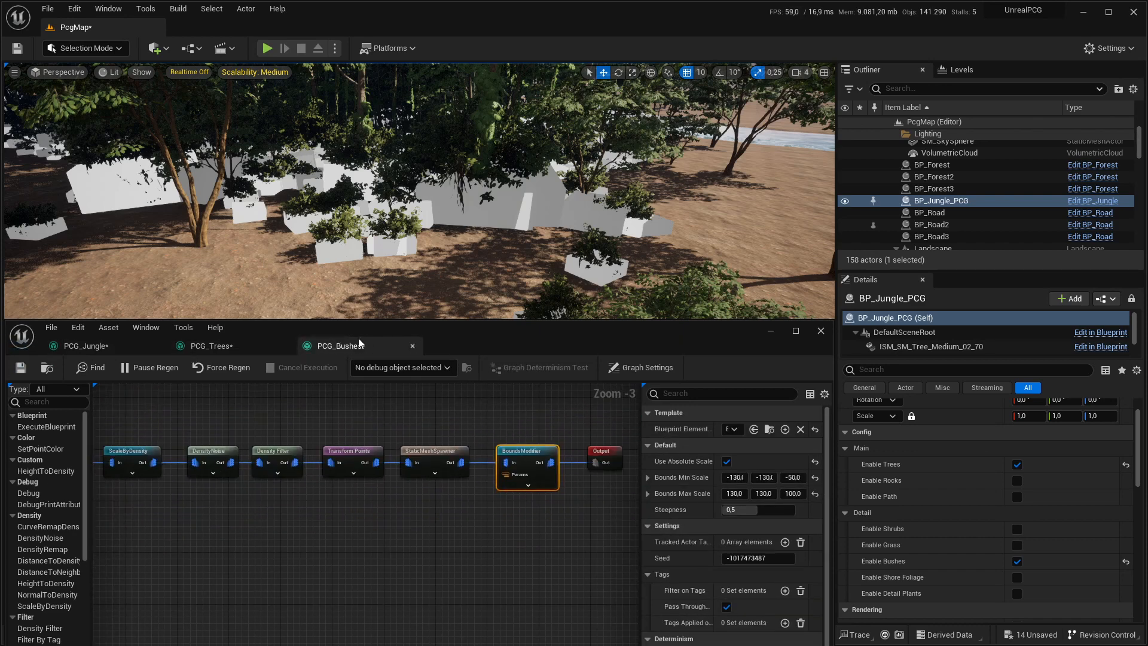
pyautogui.middleClick(358, 341)
# Open the PCG_Shrubs subgraph from the Low Values = Shrubs group, look over its node chain and close it
pyautogui.moveTo(433, 643); pyautogui.dragTo(447, 520, button='right')
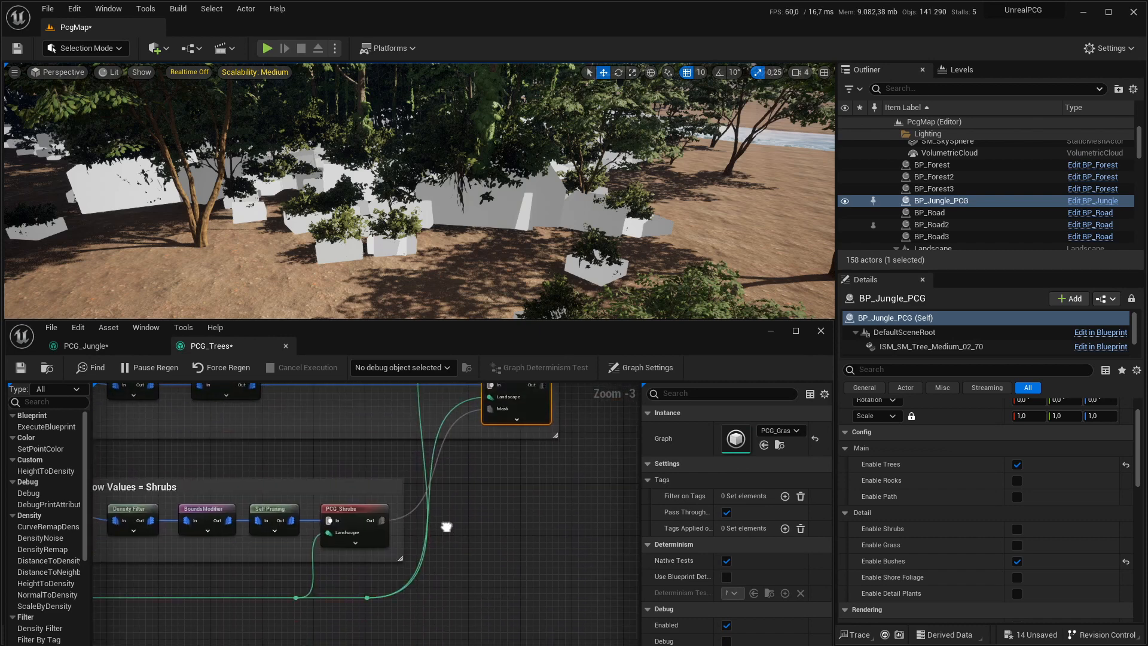
pyautogui.doubleClick(357, 505)
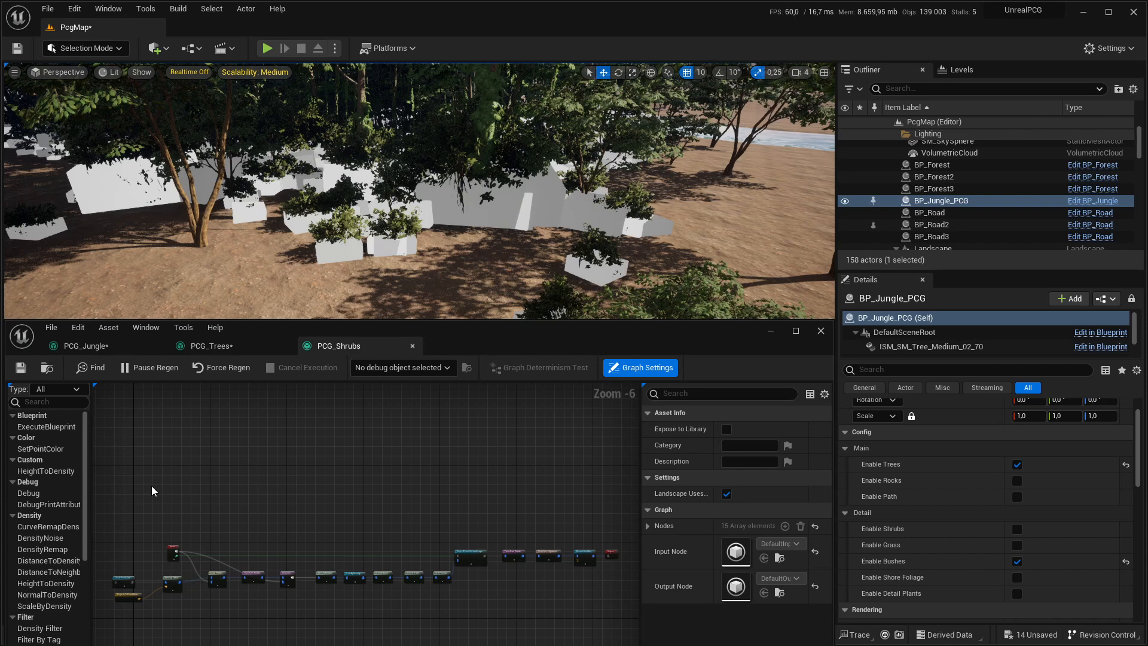
pyautogui.middleClick(365, 343)
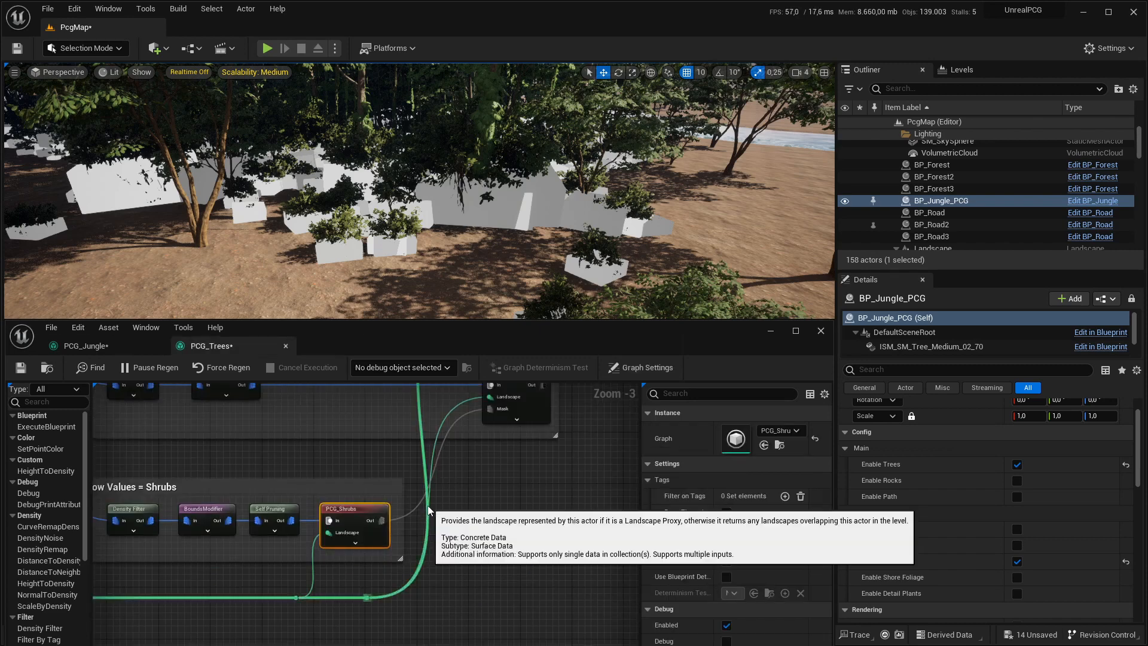
# Review the three density groups of the PCG_Trees graph and where that subgraph sits in PCG_Jungle
pyautogui.scroll(-4, 490, 519)
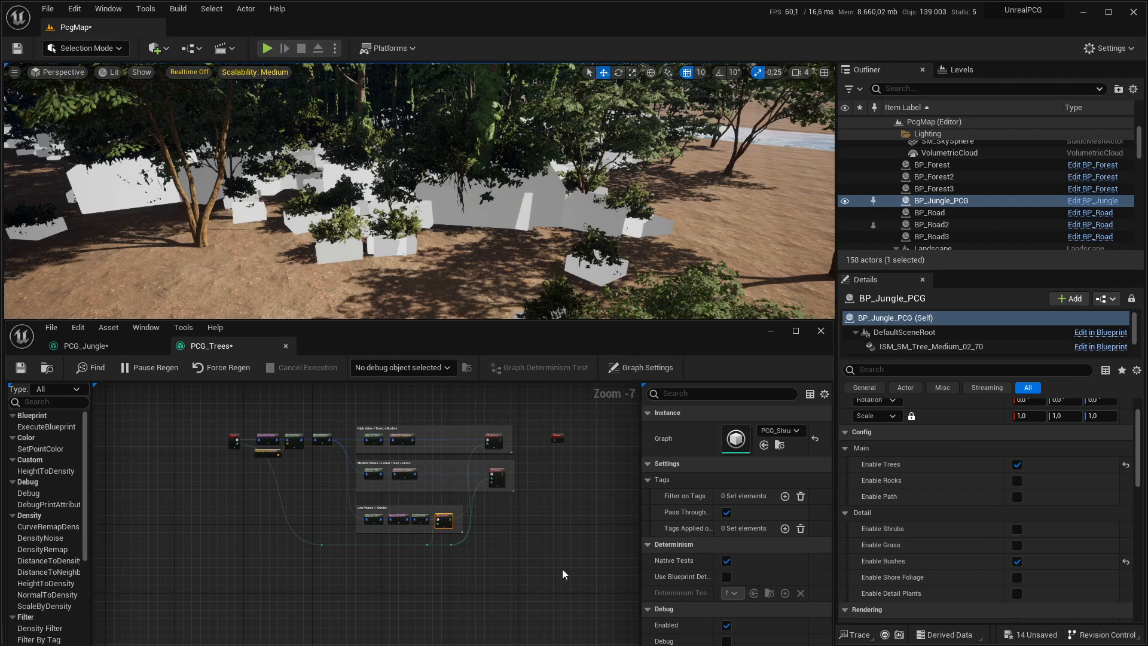
pyautogui.click(116, 343)
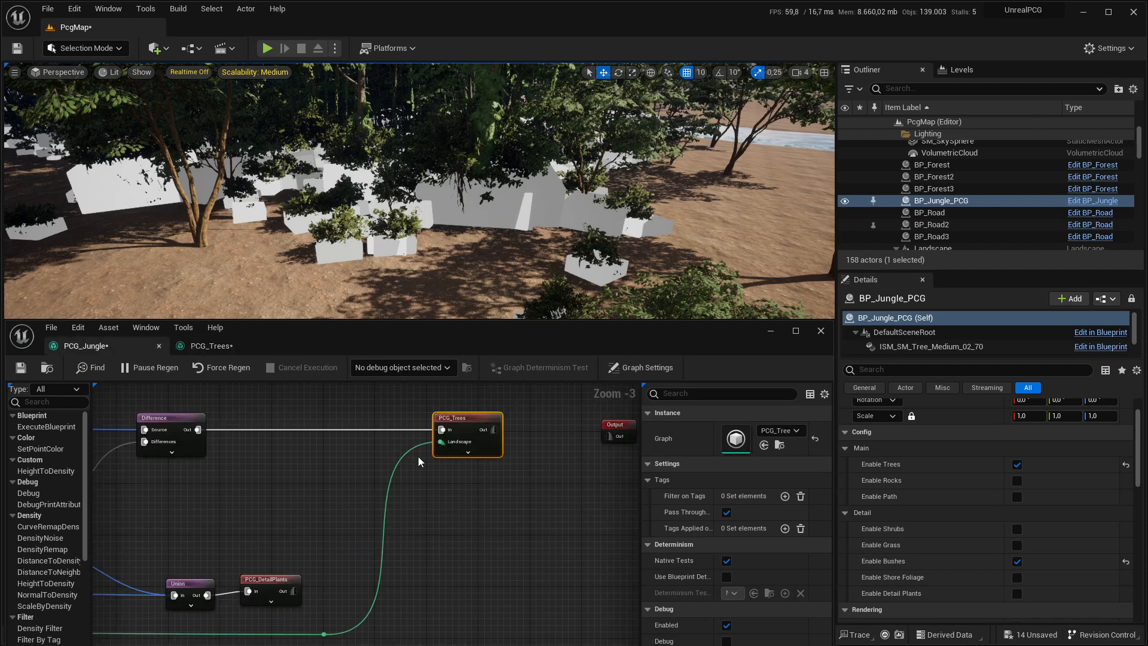
pyautogui.click(216, 343)
pyautogui.scroll(4, 450, 502)
pyautogui.moveTo(519, 468); pyautogui.dragTo(452, 490, button='right')
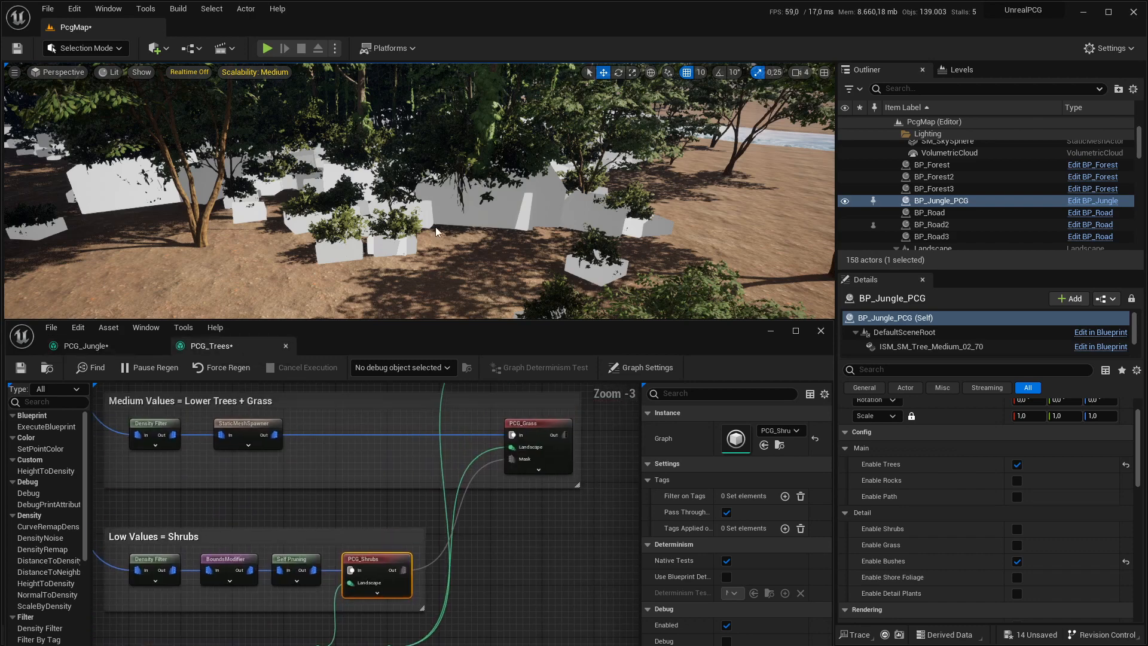
pyautogui.moveTo(437, 231)
pyautogui.mouseDown(button='right')
pyautogui.moveTo(460, 231)
pyautogui.moveTo(439, 231)
pyautogui.mouseUp(button='right')
# Return to the PCG_Jungle graph and open its PCG_Rocks subgraph to view the overall node layout
pyautogui.click(148, 344)
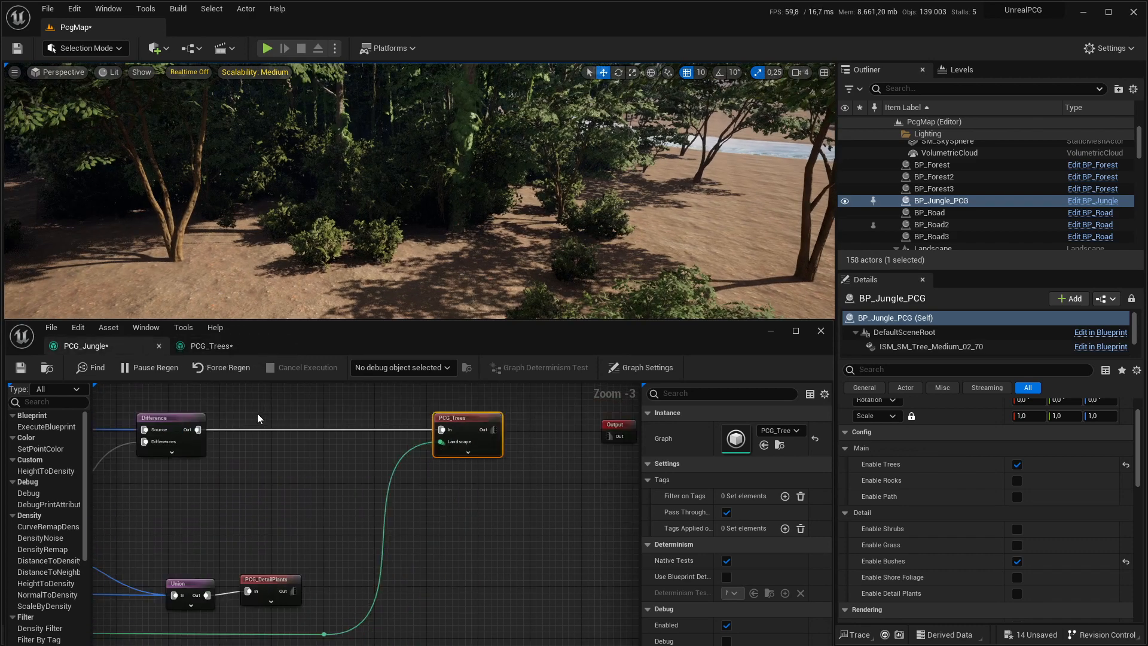
pyautogui.scroll(-3, 287, 521)
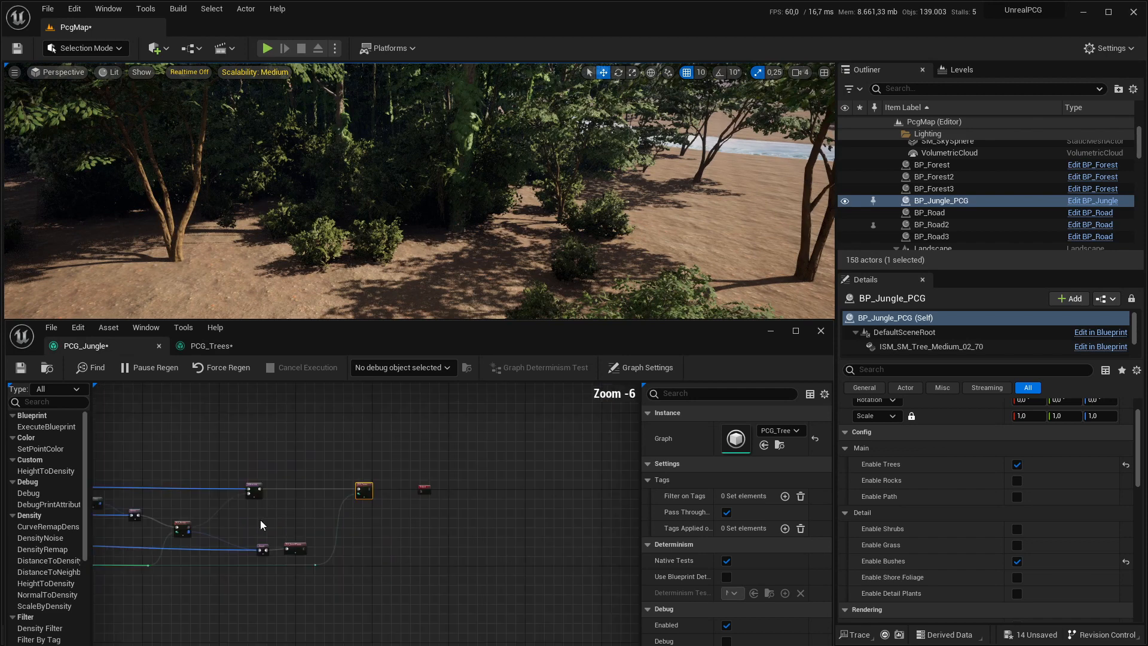
pyautogui.moveTo(260, 519); pyautogui.dragTo(461, 486, button='right')
pyautogui.scroll(3, 383, 486)
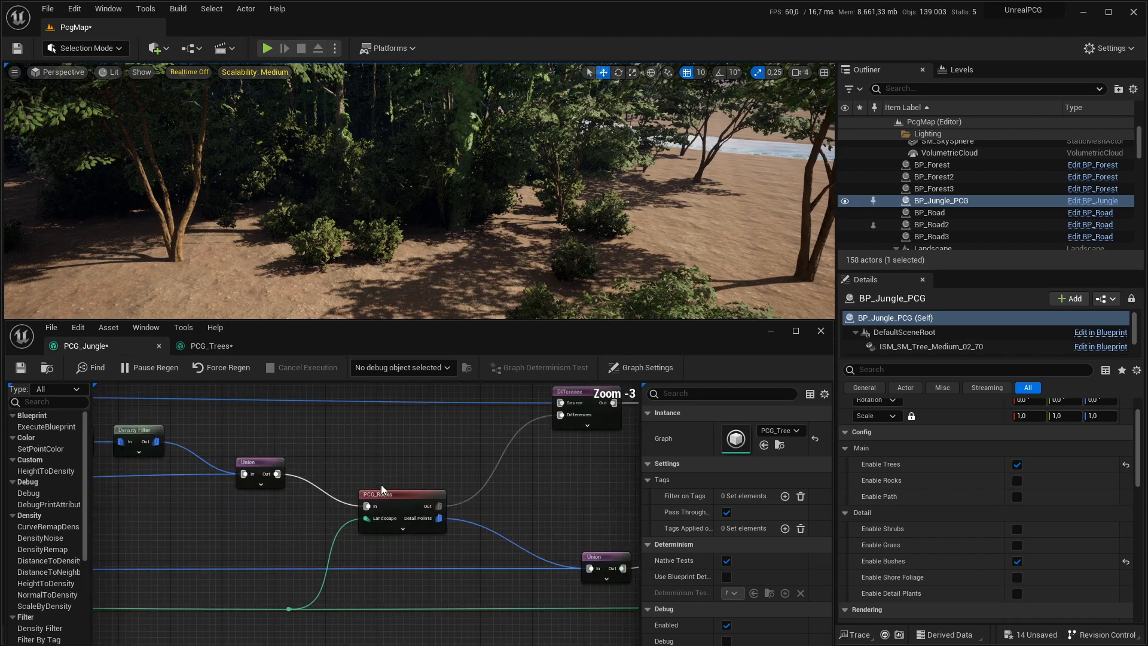
pyautogui.doubleClick(413, 499)
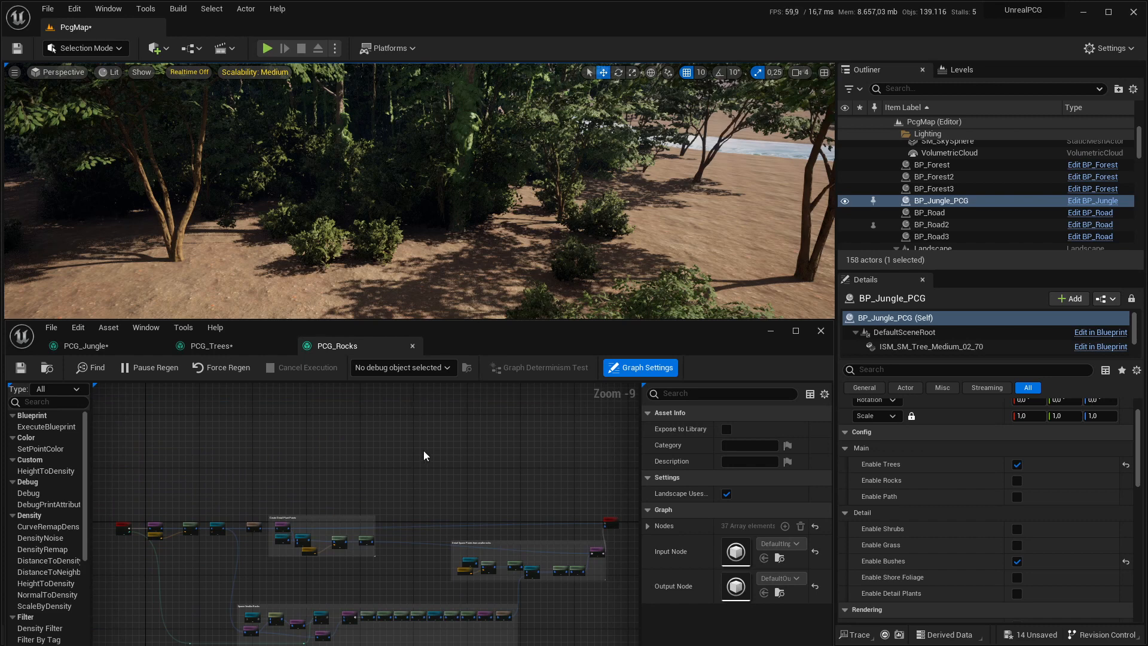
pyautogui.moveTo(423, 455); pyautogui.dragTo(450, 379, button='right')
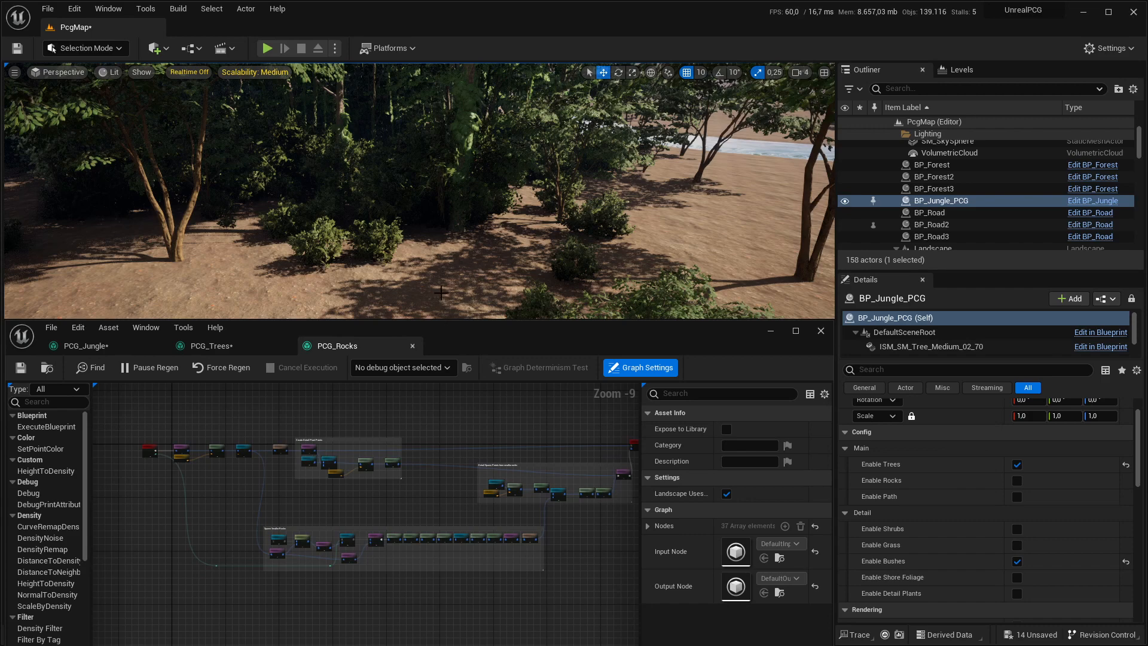
# Enable Rocks on BP_Jungle_PCG and view the generated rocks along the river
pyautogui.scroll(5, 209, 423)
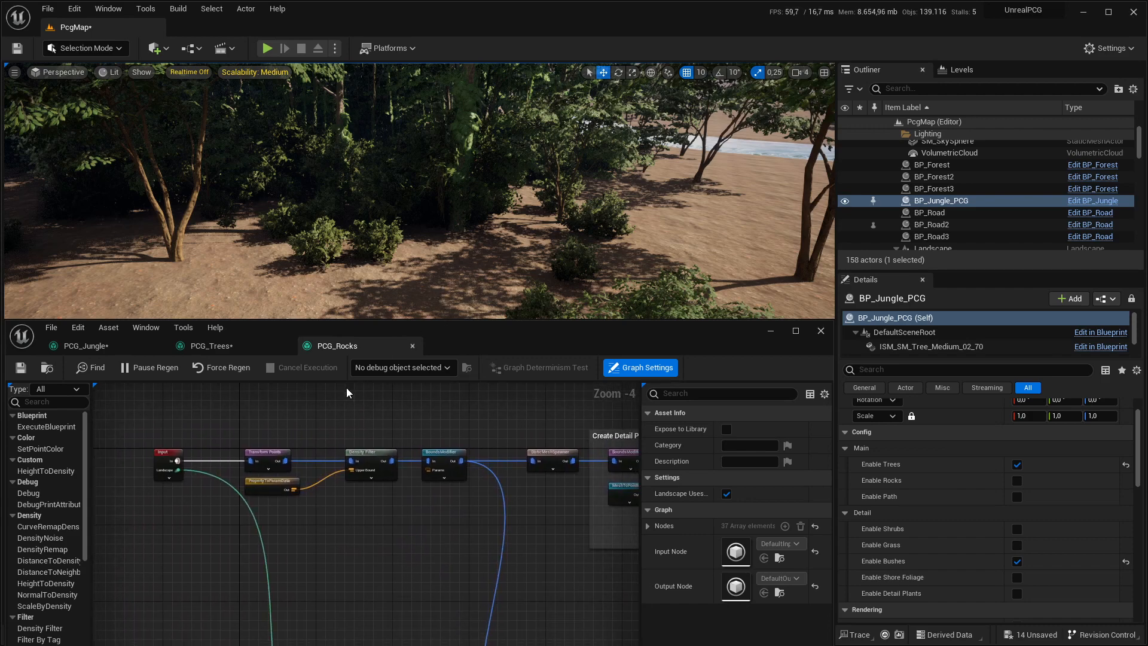
pyautogui.moveTo(494, 272); pyautogui.dragTo(520, 305, button='right')
pyautogui.scroll(1, 527, 275)
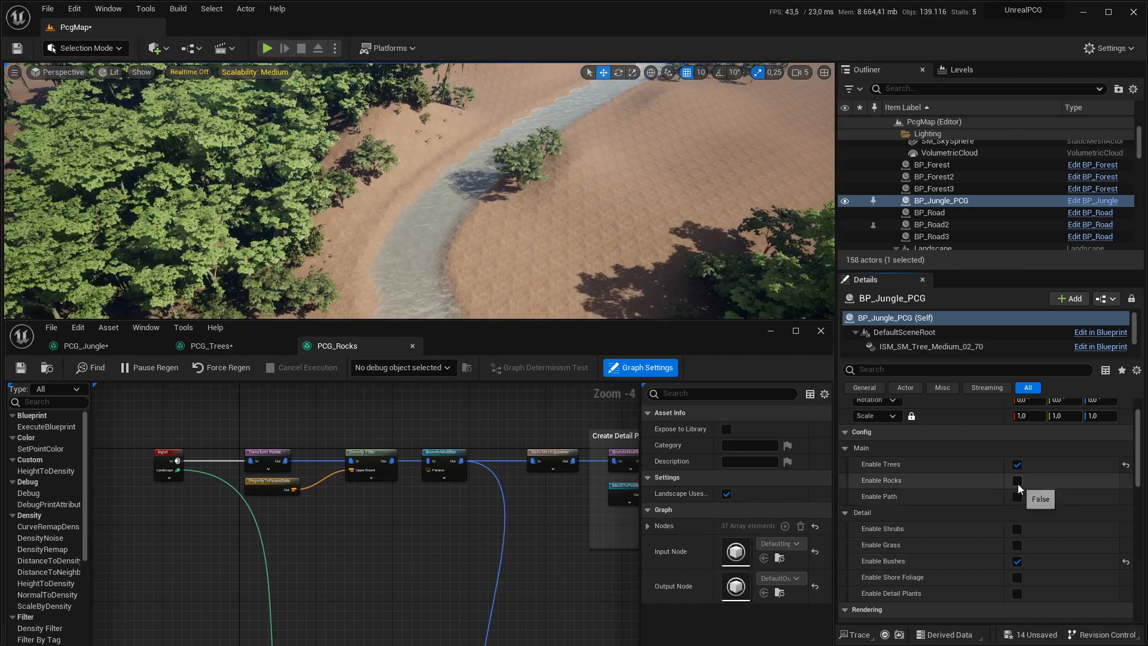
pyautogui.click(1019, 484)
pyautogui.moveTo(577, 252); pyautogui.dragTo(578, 244, button='right')
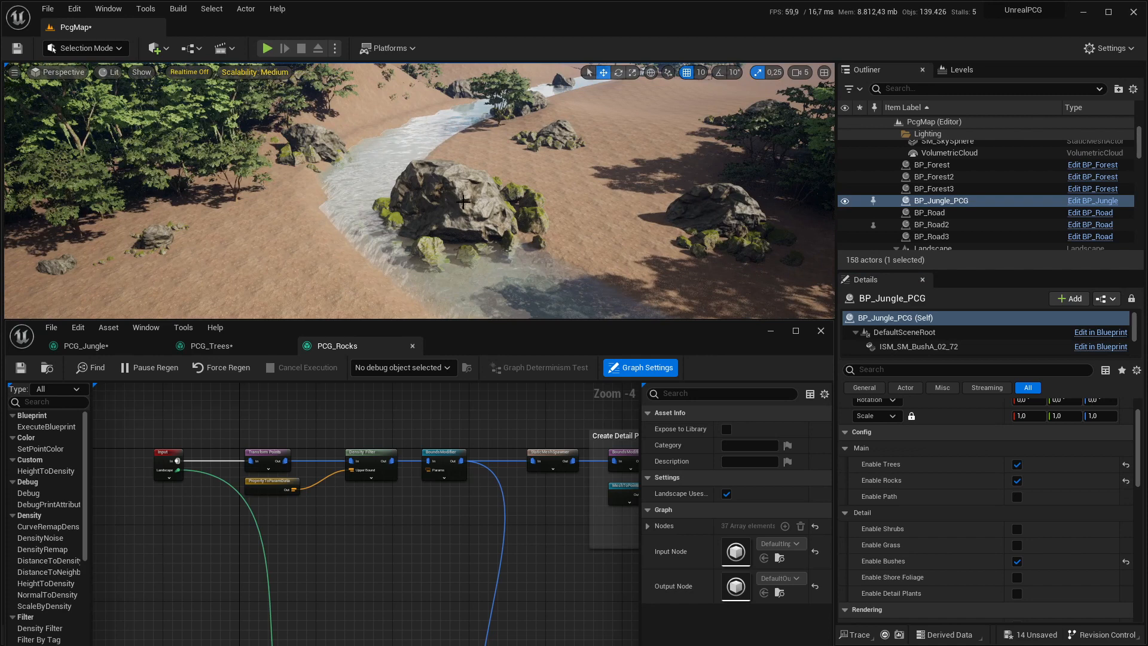
# Find the Spawn Smaller Rocks group in PCG_Rocks and examine the settings of its CreatePointsGrid node
pyautogui.moveTo(481, 532); pyautogui.dragTo(168, 495, button='right')
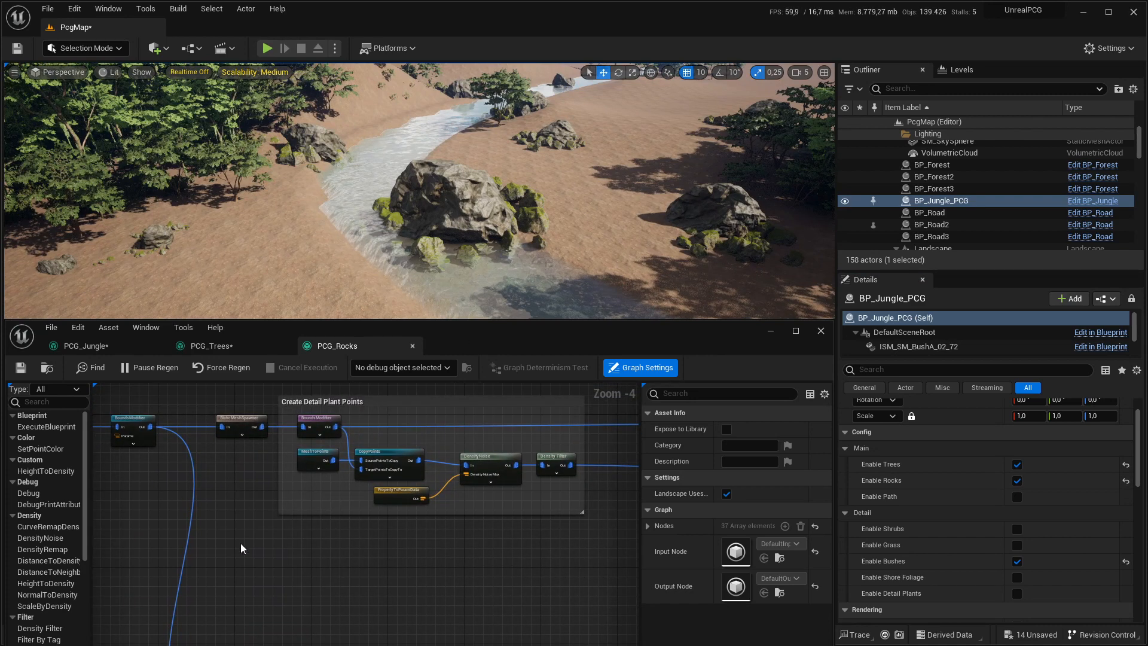
pyautogui.moveTo(241, 544); pyautogui.dragTo(273, 444, button='right')
pyautogui.scroll(2, 274, 444)
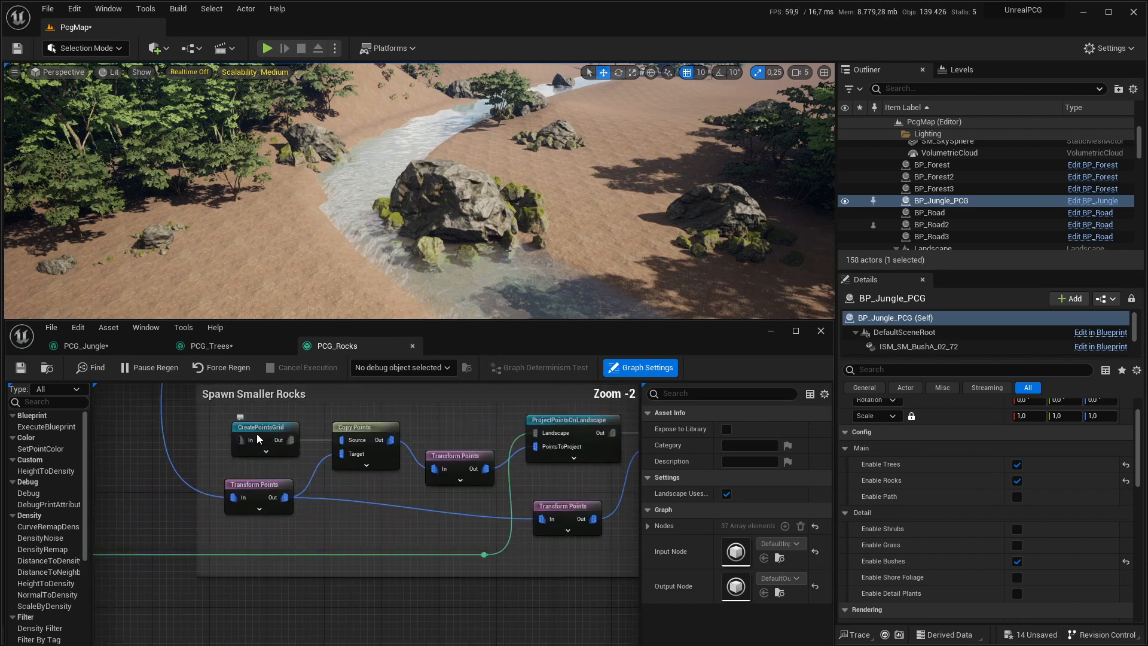
pyautogui.click(260, 430)
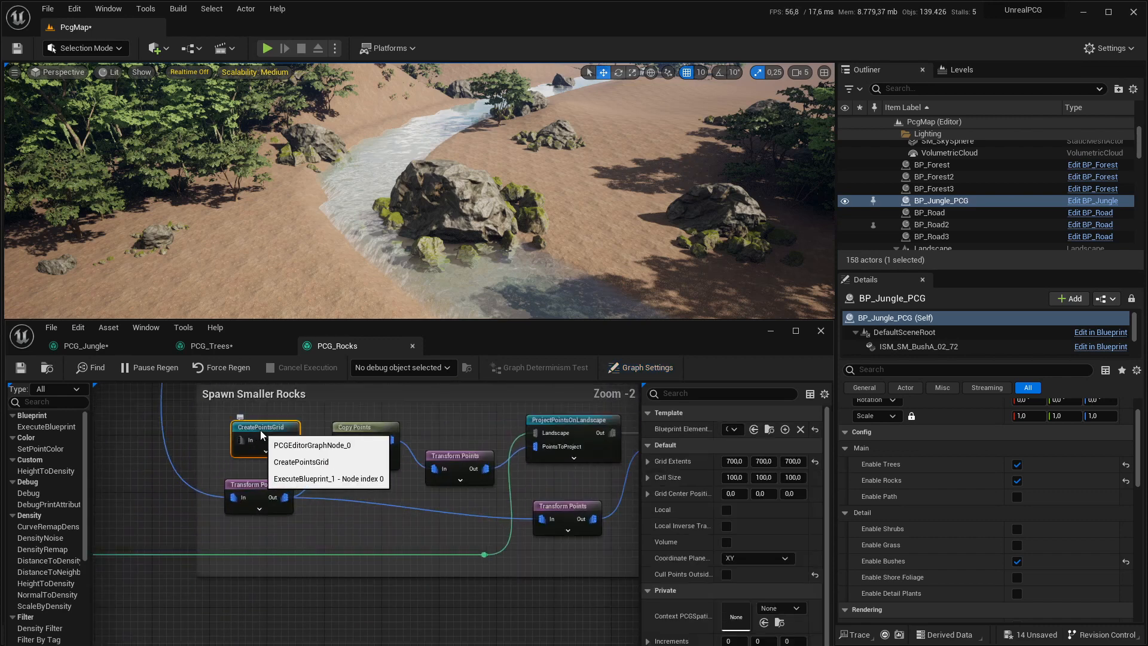
# Enable debugging on the Copy Points node in Spawn Smaller Rocks and set its debug Scale Method to Relative
pyautogui.click(370, 429)
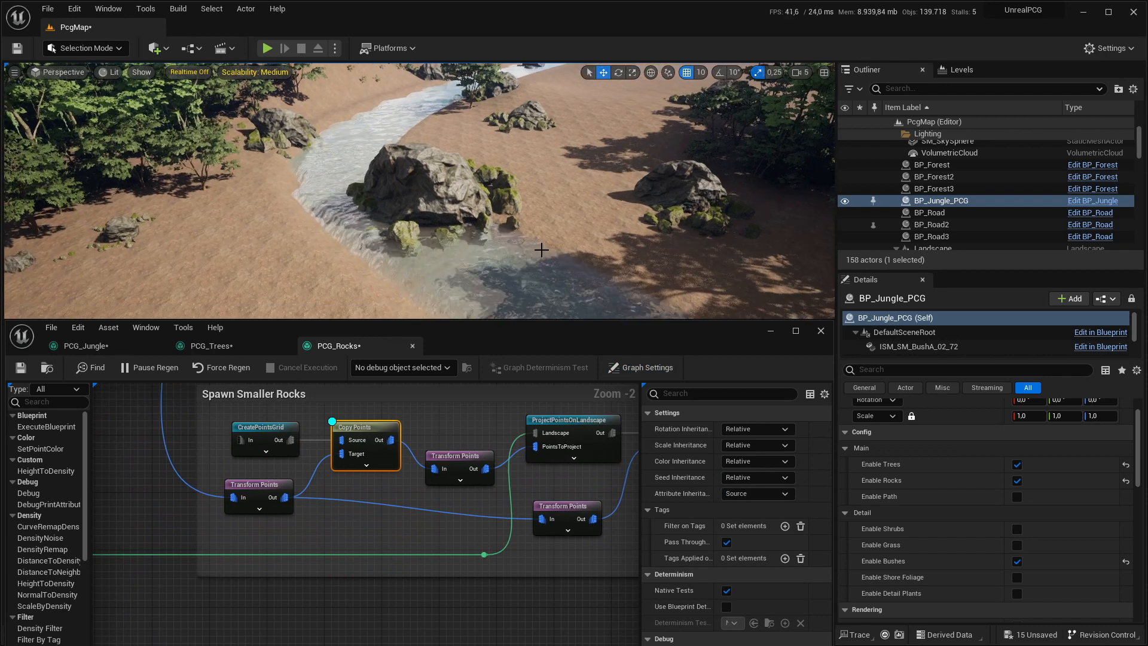
pyautogui.scroll(-6, 626, 516)
pyautogui.scroll(4, 551, 501)
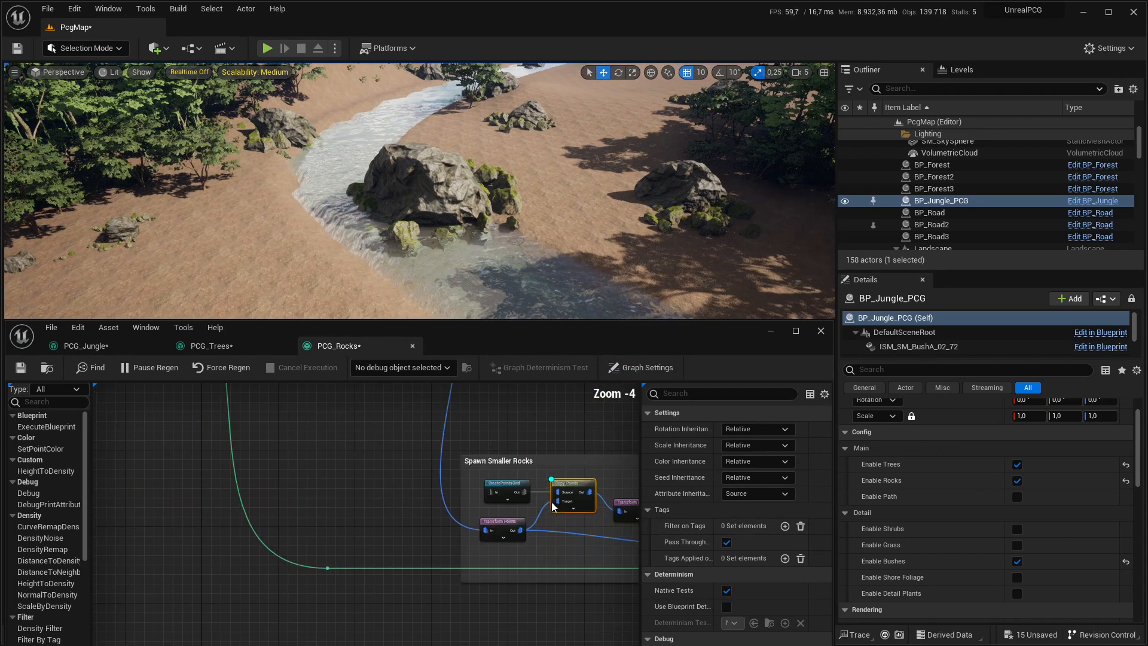
pyautogui.moveTo(551, 501); pyautogui.dragTo(415, 497, button='right')
pyautogui.moveTo(723, 469); pyautogui.dragTo(723, 421, button='right')
pyautogui.scroll(2, 723, 421)
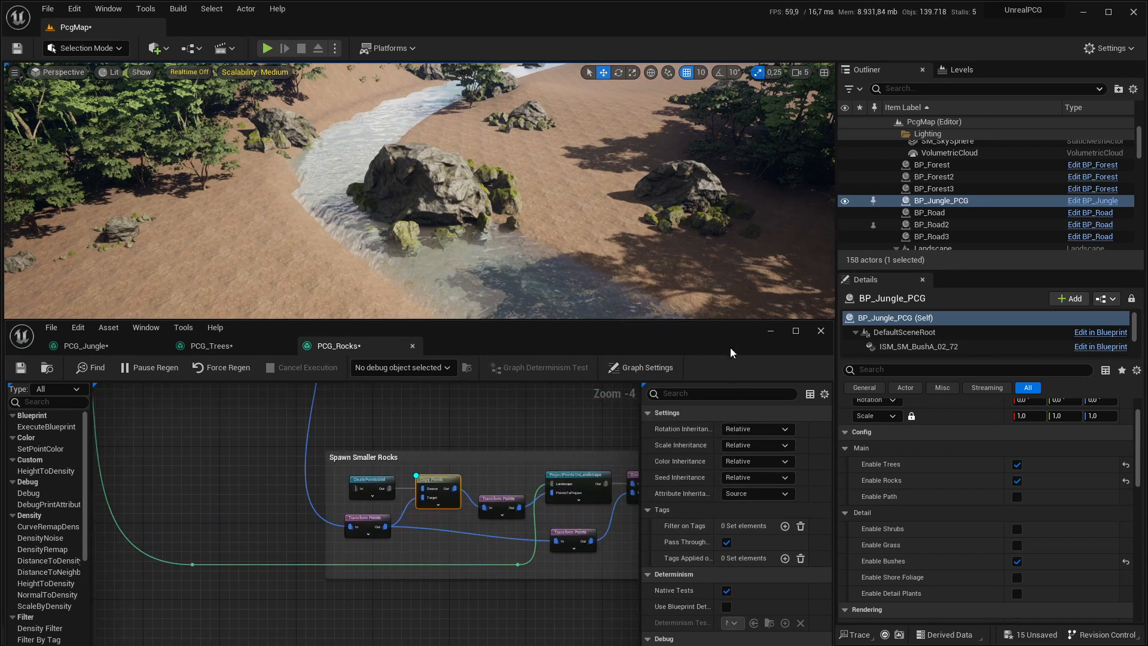
pyautogui.moveTo(730, 347); pyautogui.dragTo(720, 210)
pyautogui.click(735, 568)
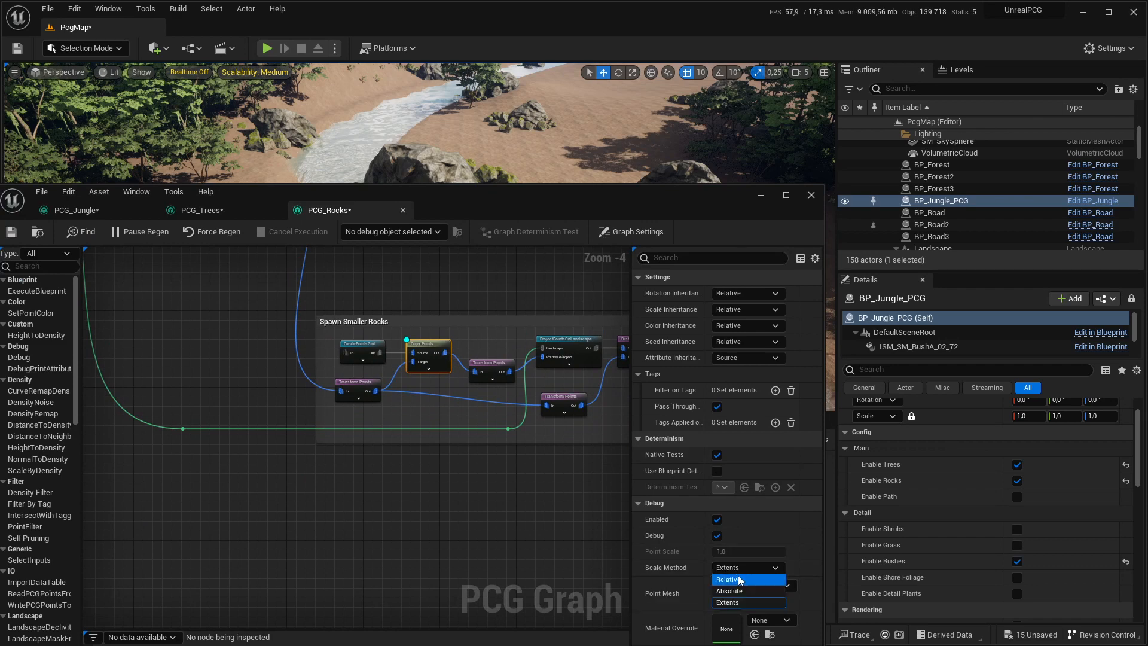
pyautogui.click(740, 583)
pyautogui.moveTo(597, 197); pyautogui.dragTo(587, 332)
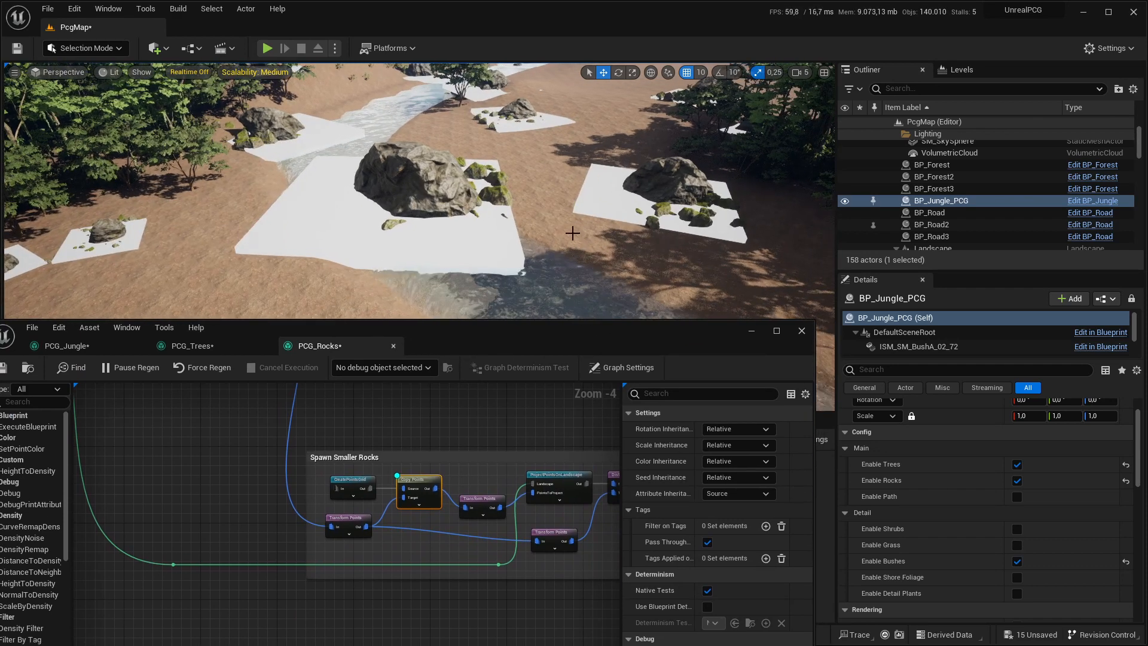
pyautogui.moveTo(542, 226); pyautogui.dragTo(537, 224, button='right')
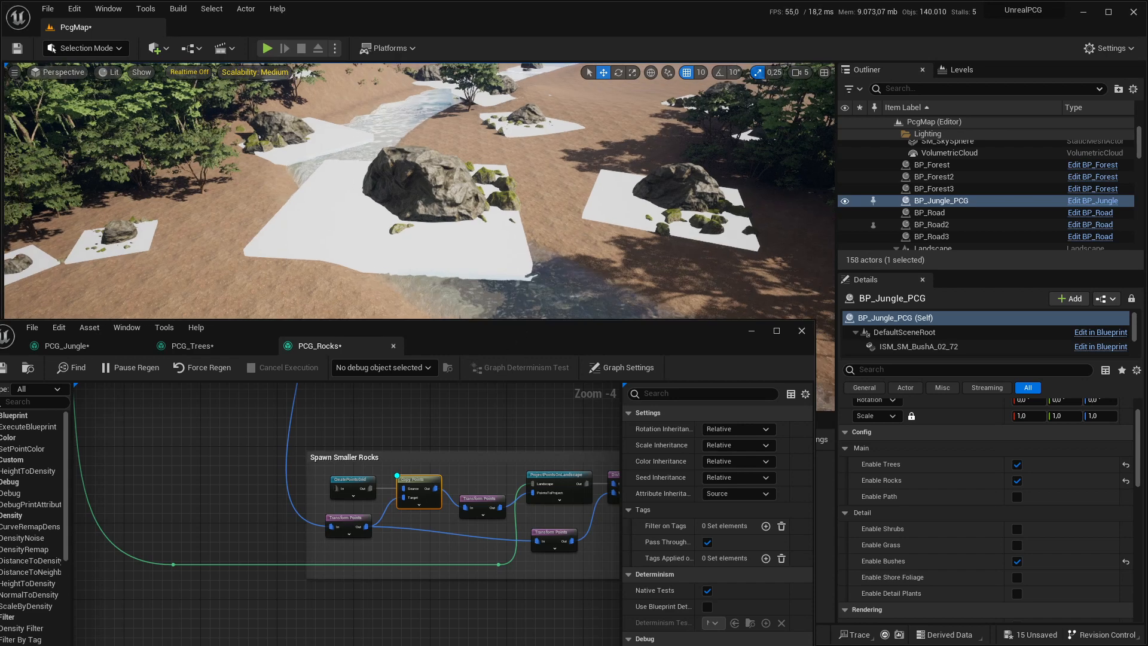
# Examine the rotation settings of the Transform Points node feeding Copy Points and inspect the rotated grids around the rocks from above
pyautogui.click(353, 519)
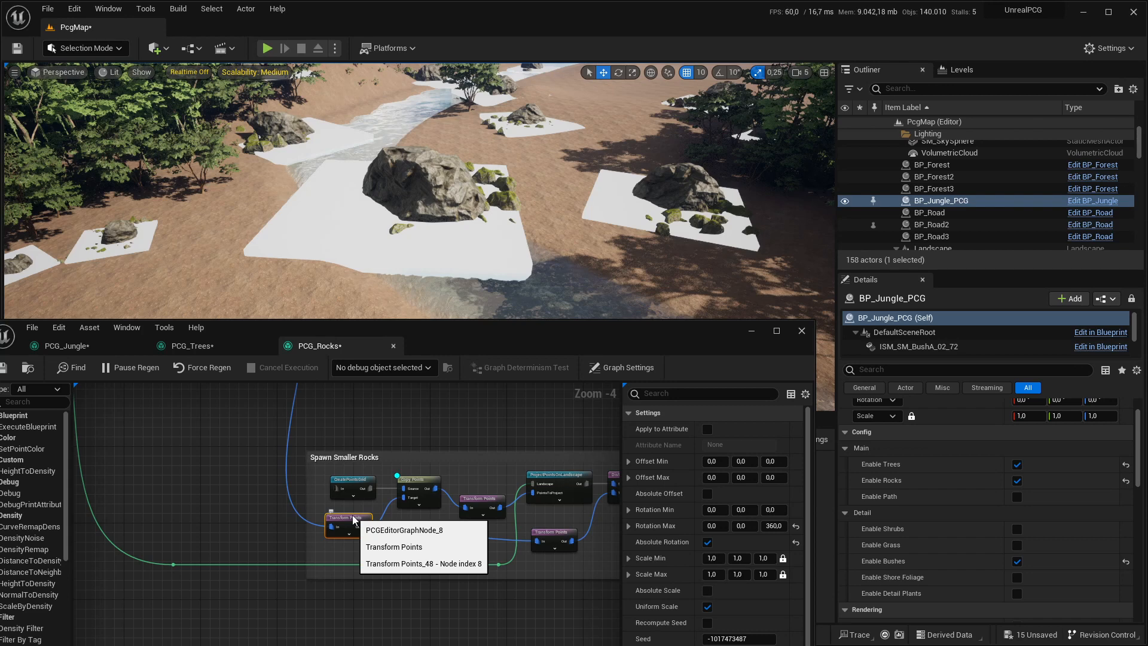
pyautogui.moveTo(563, 199); pyautogui.dragTo(564, 288, button='right')
pyautogui.moveTo(513, 193)
pyautogui.mouseDown(button='right')
pyautogui.moveTo(493, 188)
pyautogui.moveTo(513, 193)
pyautogui.mouseUp(button='right')
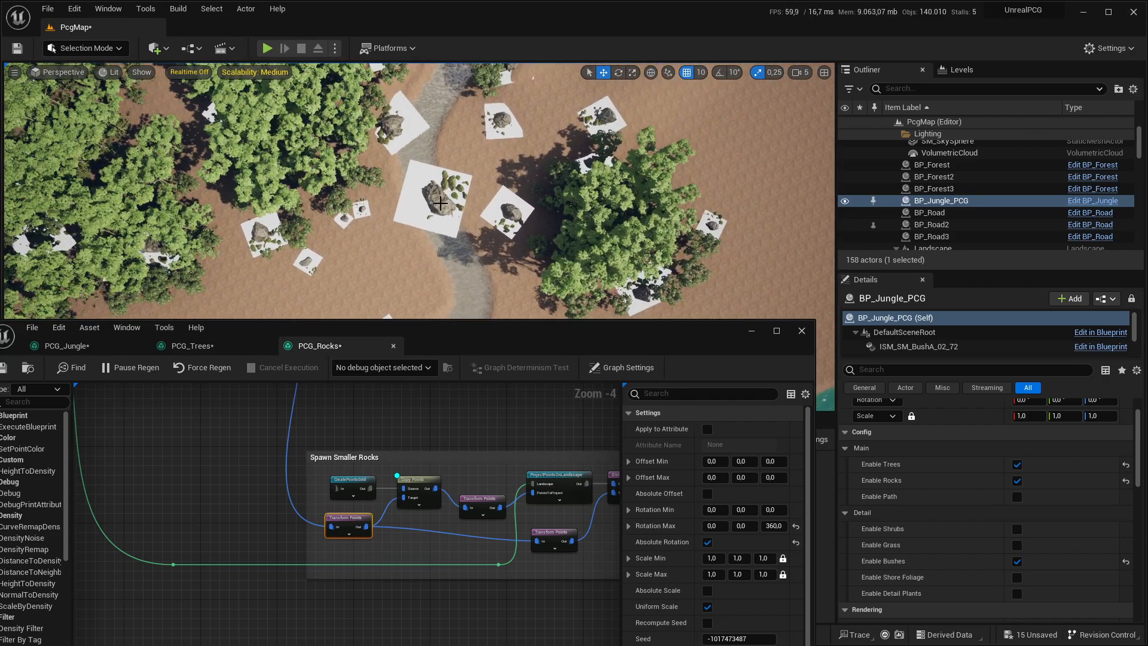
pyautogui.moveTo(520, 151); pyautogui.dragTo(535, 98, button='right')
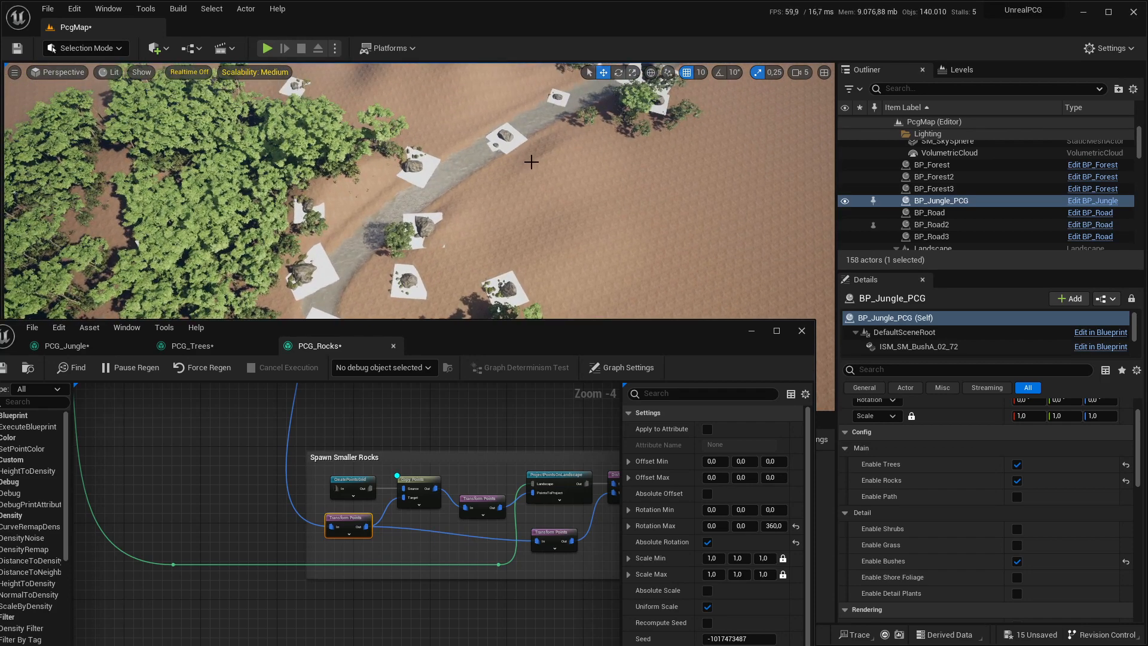
pyautogui.moveTo(529, 159); pyautogui.dragTo(499, 123, button='right')
pyautogui.press('w')
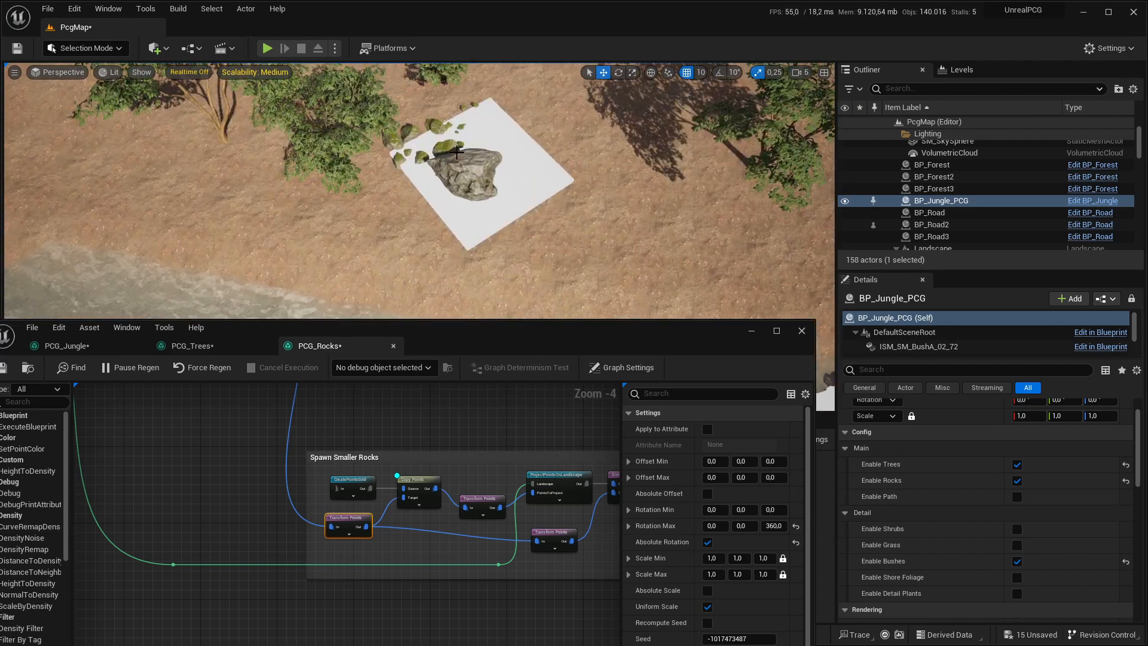
pyautogui.moveTo(470, 185); pyautogui.dragTo(556, 152, button='right')
pyautogui.press('s')
pyautogui.press('w')
# Move the debug preview from Copy Points to the following Transform Points node and on to ProjectPointsOnLandscape, inspecting the points around the river rocks
pyautogui.click(421, 477)
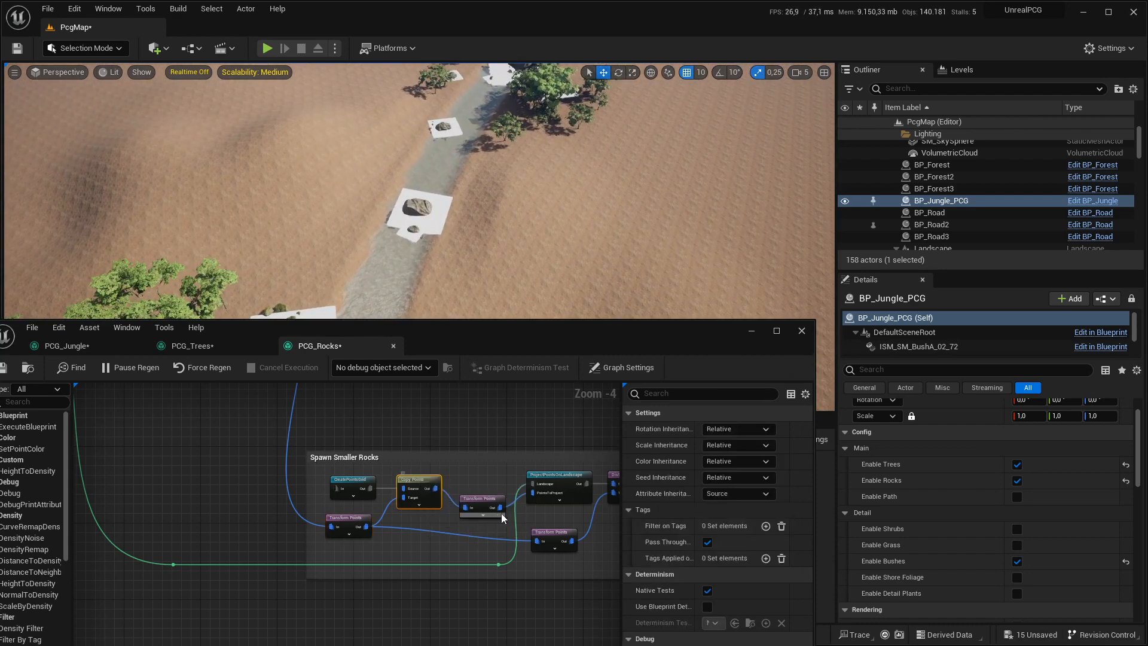
pyautogui.moveTo(501, 514); pyautogui.dragTo(358, 495, button='right')
pyautogui.click(335, 485)
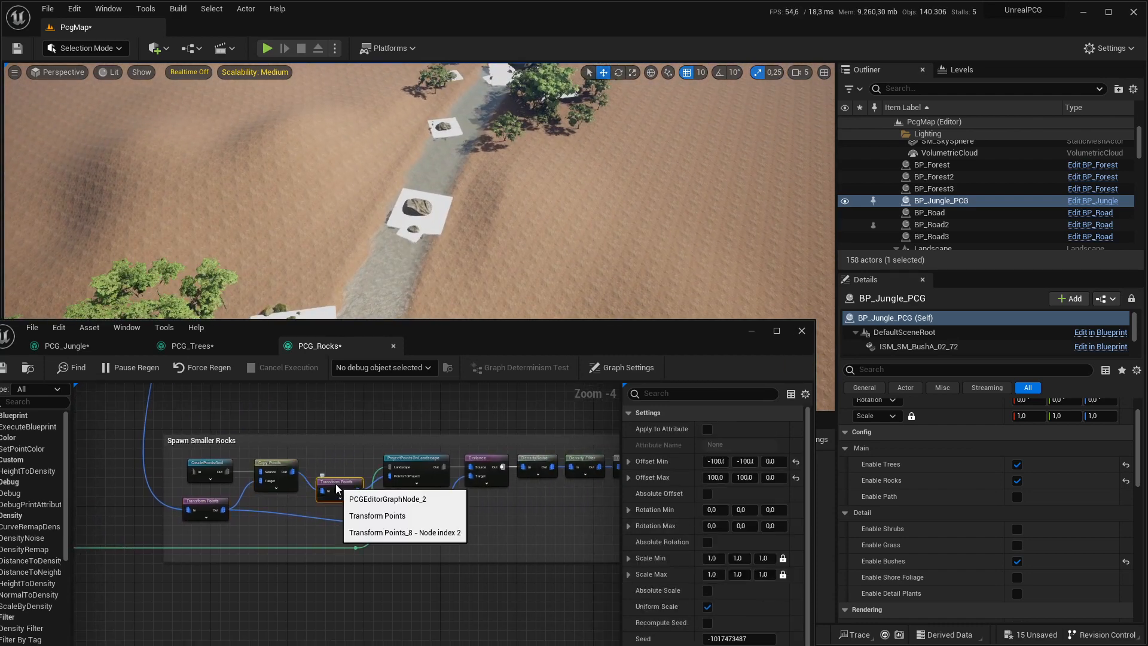
pyautogui.press('w')
pyautogui.moveTo(407, 227); pyautogui.dragTo(399, 259, button='right')
pyautogui.click(353, 470)
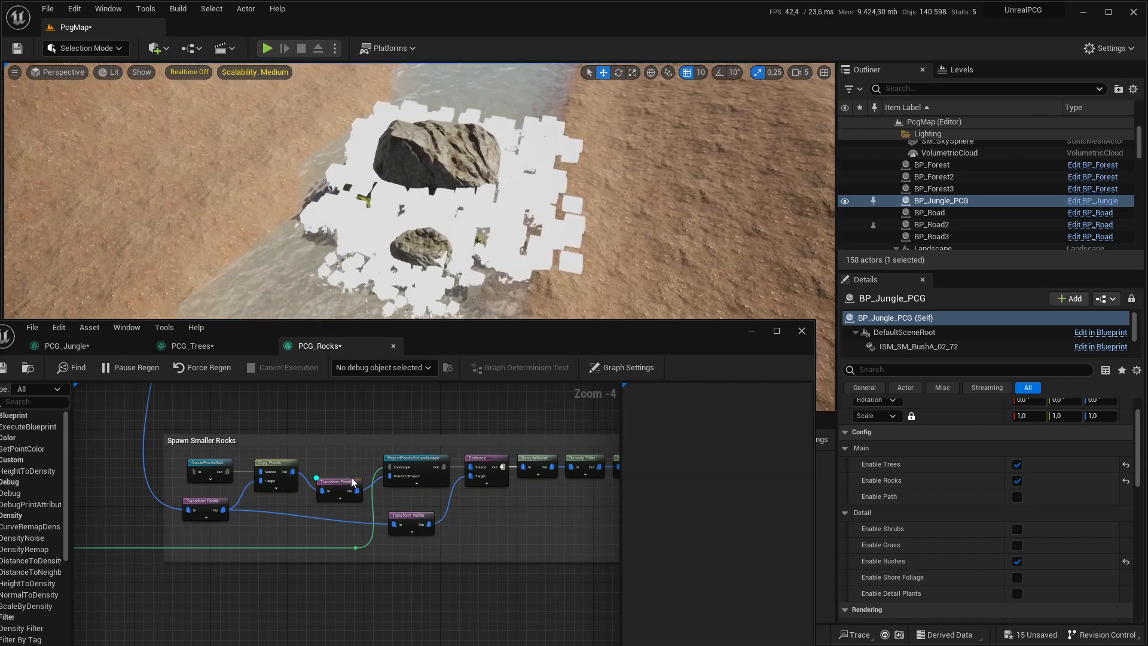
pyautogui.click(418, 459)
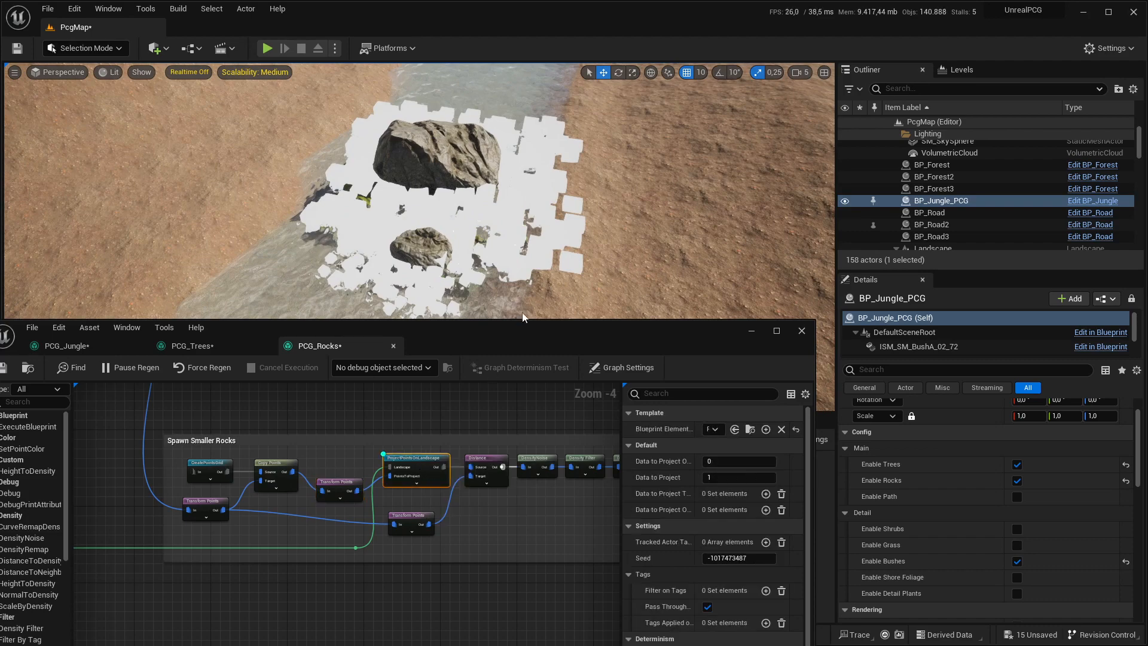
pyautogui.moveTo(419, 227); pyautogui.dragTo(395, 239, button='right')
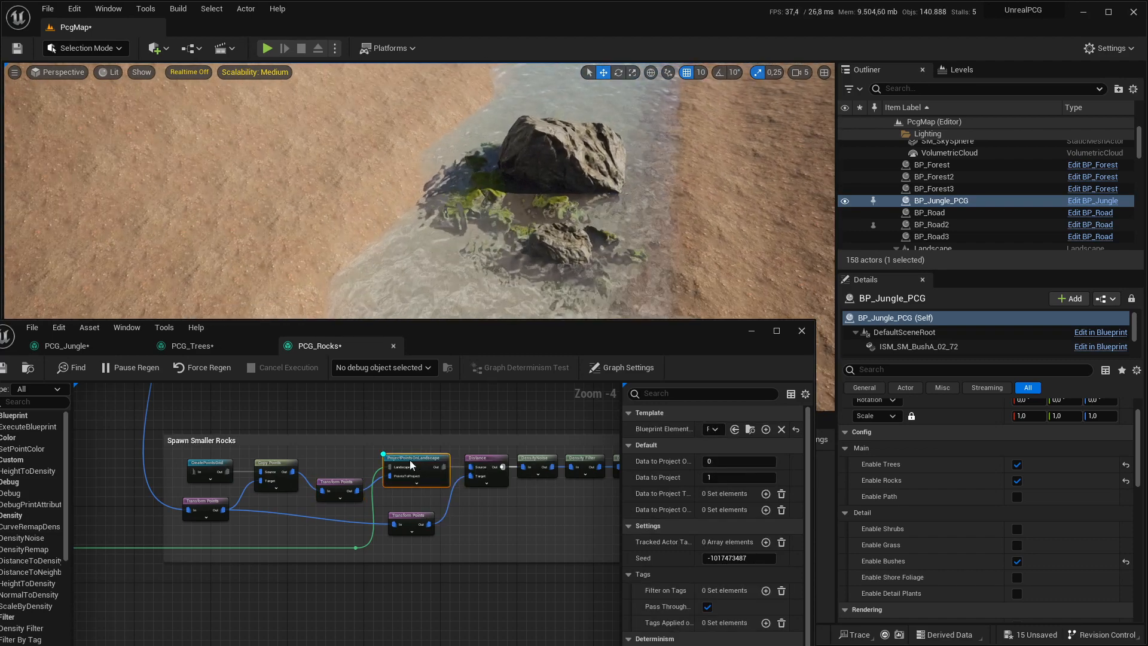
# Preview the Distance node's debug points and examine its density, distance and shape settings
pyautogui.click(487, 467)
pyautogui.moveTo(540, 302)
pyautogui.mouseDown(button='right')
pyautogui.moveTo(565, 290)
pyautogui.moveTo(556, 311)
pyautogui.mouseUp(button='right')
pyautogui.moveTo(596, 203)
pyautogui.mouseDown(button='right')
pyautogui.moveTo(592, 144)
pyautogui.moveTo(596, 215)
pyautogui.mouseUp(button='right')
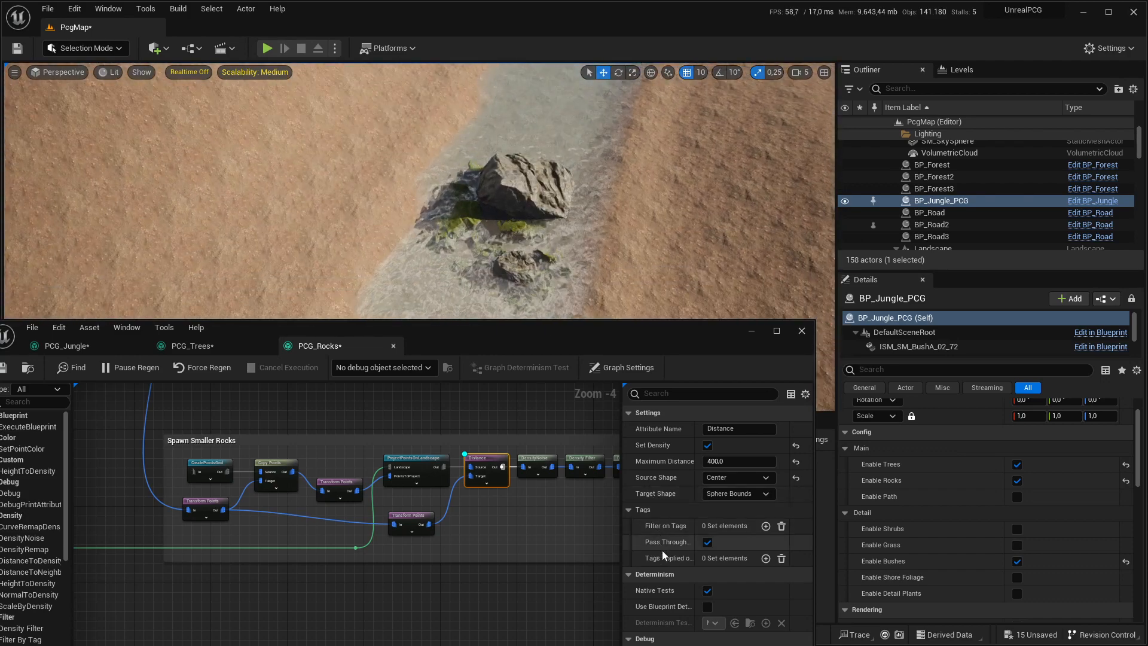
pyautogui.scroll(-2, 662, 550)
pyautogui.scroll(3, 662, 419)
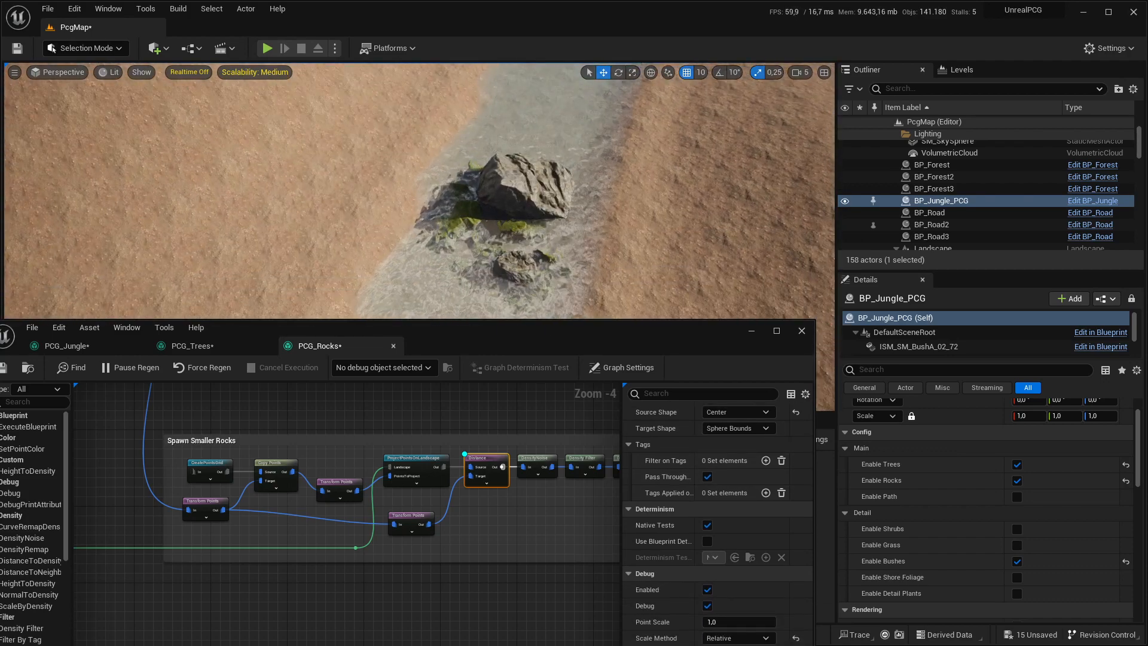
pyautogui.moveTo(610, 231); pyautogui.dragTo(608, 254, button='right')
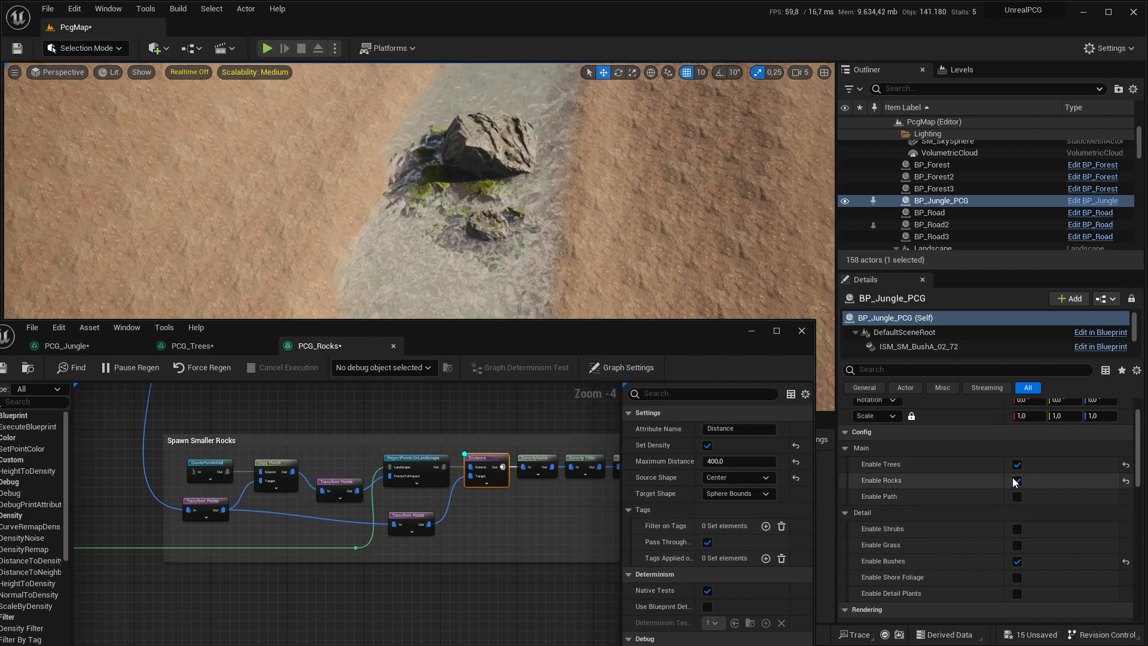
pyautogui.press('w')
pyautogui.moveTo(556, 219)
pyautogui.mouseDown(button='right')
pyautogui.moveTo(556, 246)
pyautogui.moveTo(556, 229)
pyautogui.mouseUp(button='right')
pyautogui.press('s')
# Switch the debug preview from Distance to the DensityNoise node right after it and view the points around the rocks
pyautogui.moveTo(551, 521); pyautogui.dragTo(420, 531, button='right')
pyautogui.moveTo(363, 519); pyautogui.dragTo(351, 483)
pyautogui.press('d')
pyautogui.moveTo(405, 523); pyautogui.dragTo(426, 478)
pyautogui.press('d')
pyautogui.moveTo(523, 248)
pyautogui.mouseDown(button='right')
pyautogui.moveTo(504, 248)
pyautogui.moveTo(535, 247)
pyautogui.mouseUp(button='right')
pyautogui.press('w')
# Hide the WaterBodyRiver actor in the level and view the debug points around the rocks from above
pyautogui.scroll(-1, 503, 248)
pyautogui.click(201, 287)
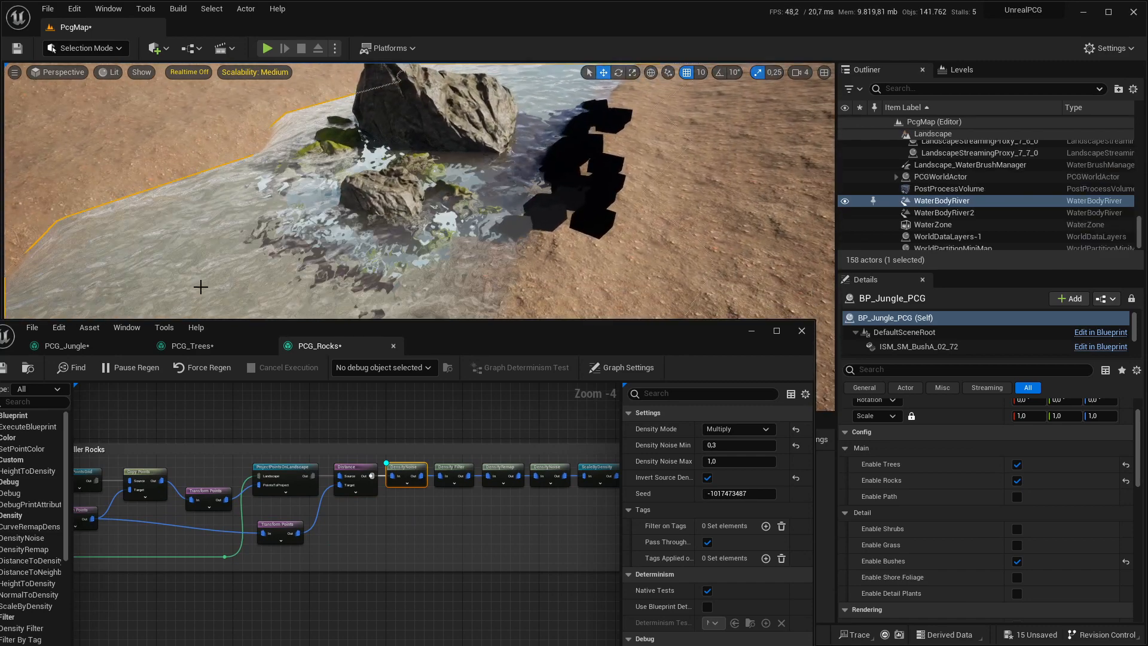
pyautogui.press('h')
pyautogui.moveTo(201, 287); pyautogui.dragTo(205, 308, button='right')
pyautogui.moveTo(409, 249); pyautogui.dragTo(409, 234, button='right')
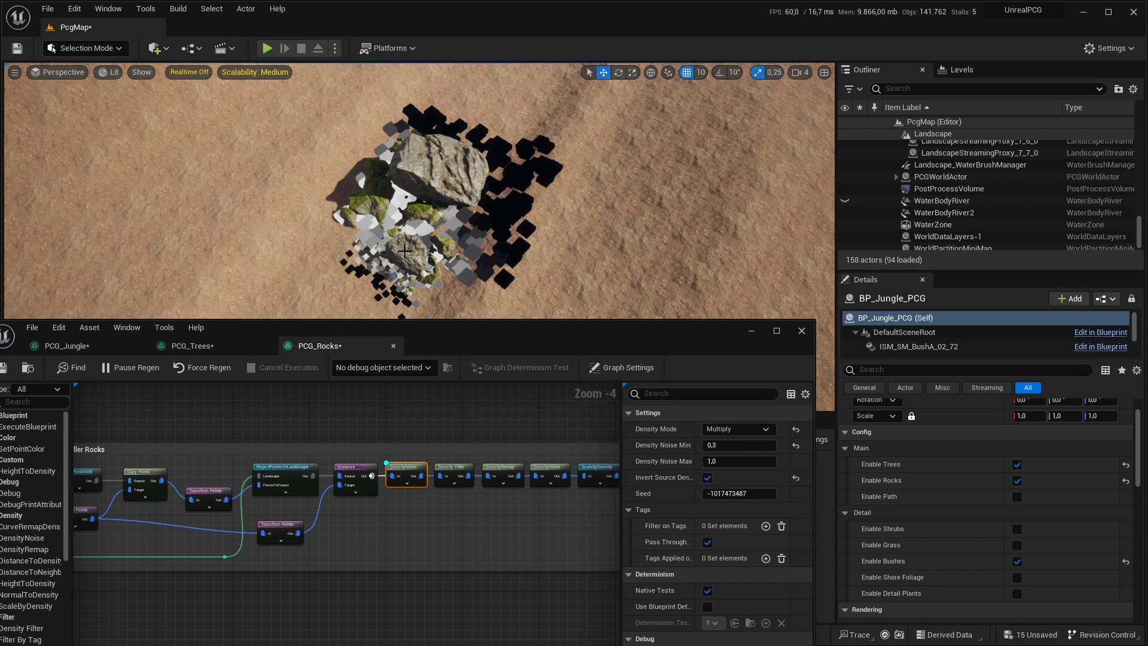
# Move the debug preview from the first DensityNoise node to the one before ScaleByDensity and inspect the remaining points
pyautogui.scroll(3, 419, 473)
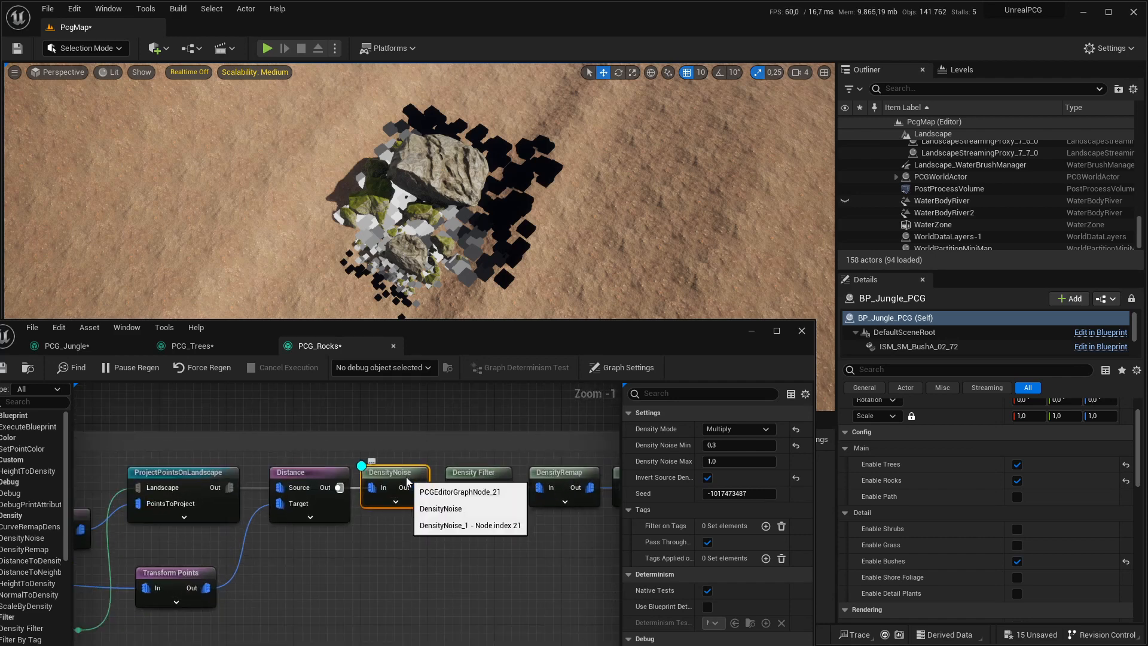
pyautogui.press('d')
pyautogui.moveTo(500, 475); pyautogui.dragTo(185, 483, button='right')
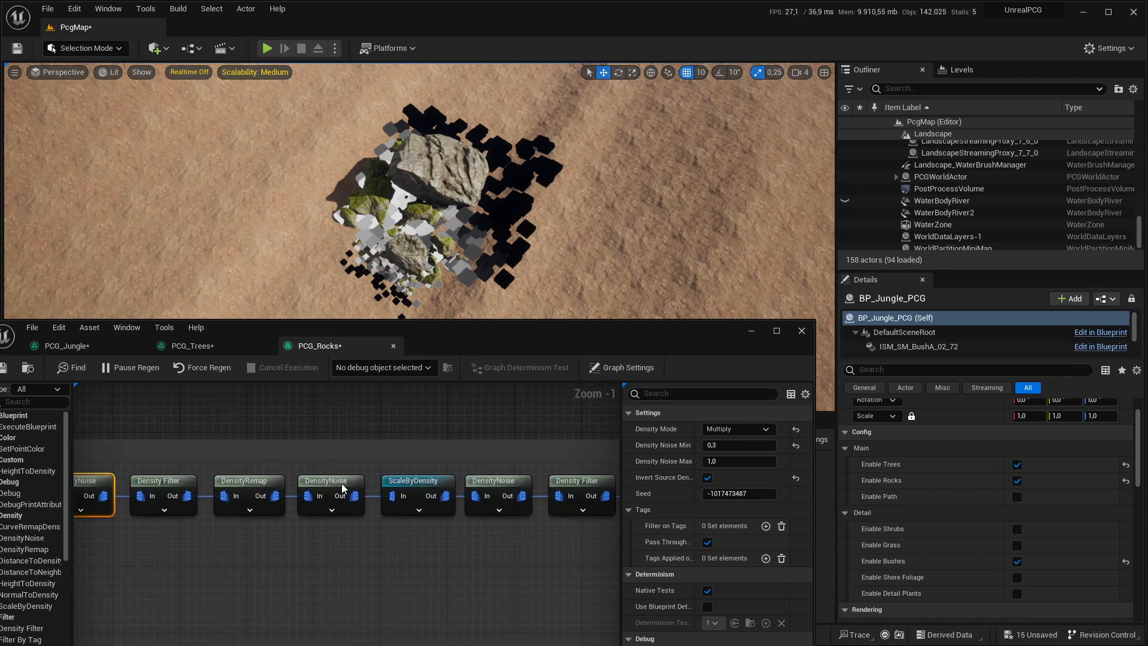
pyautogui.click(388, 482)
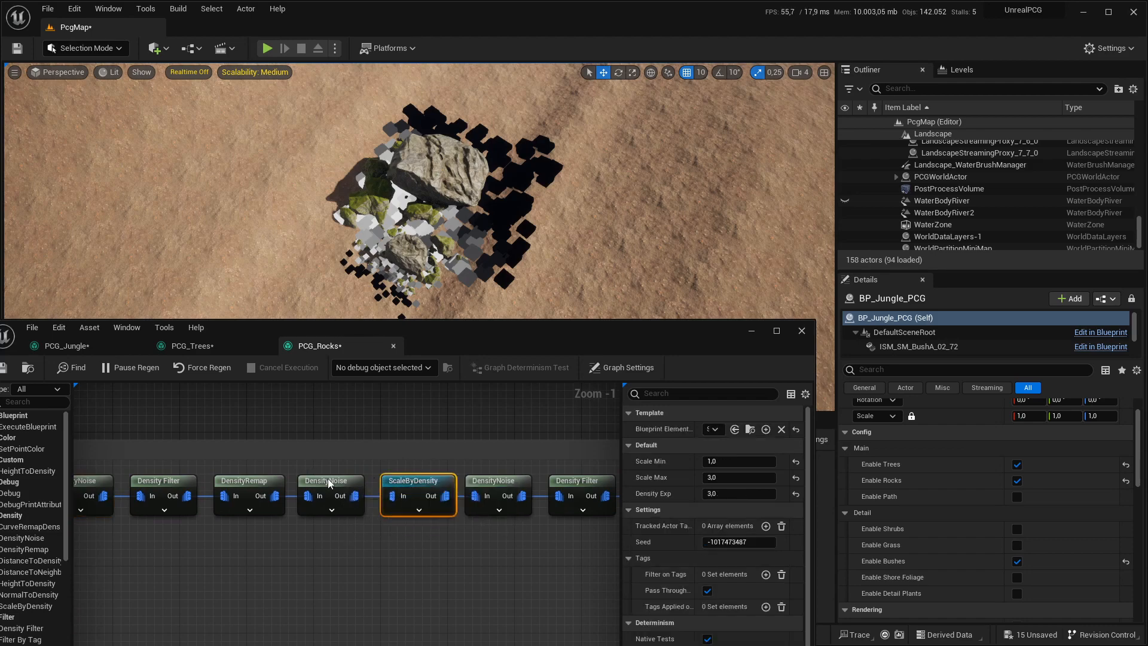
pyautogui.click(328, 483)
pyautogui.press('d')
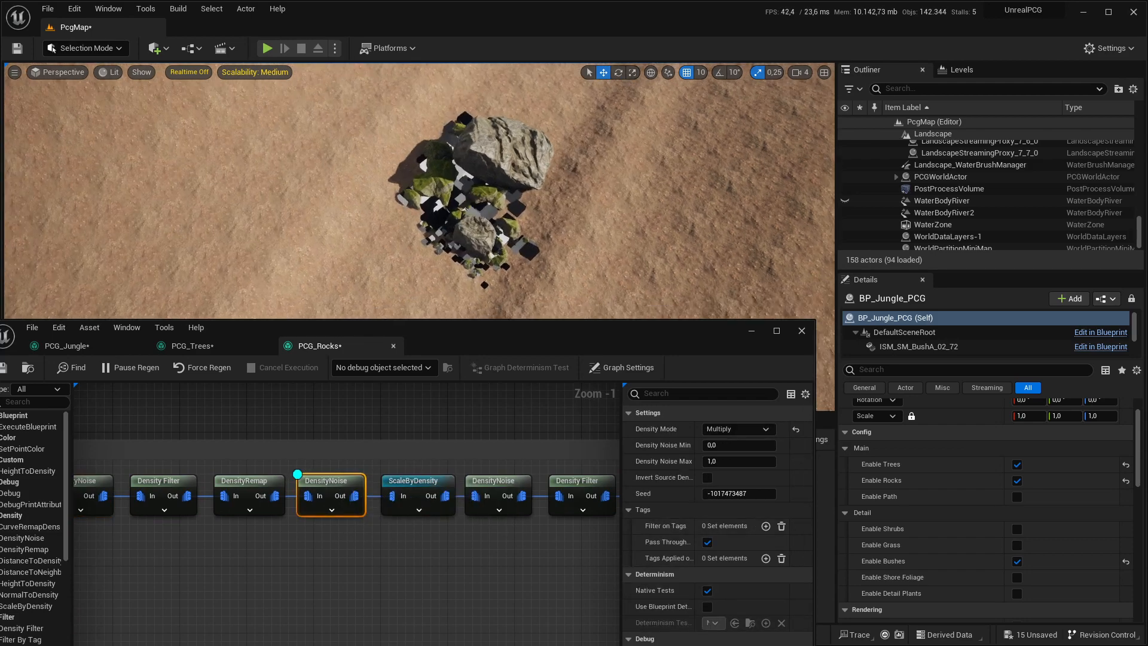
pyautogui.moveTo(495, 165); pyautogui.dragTo(533, 128, button='right')
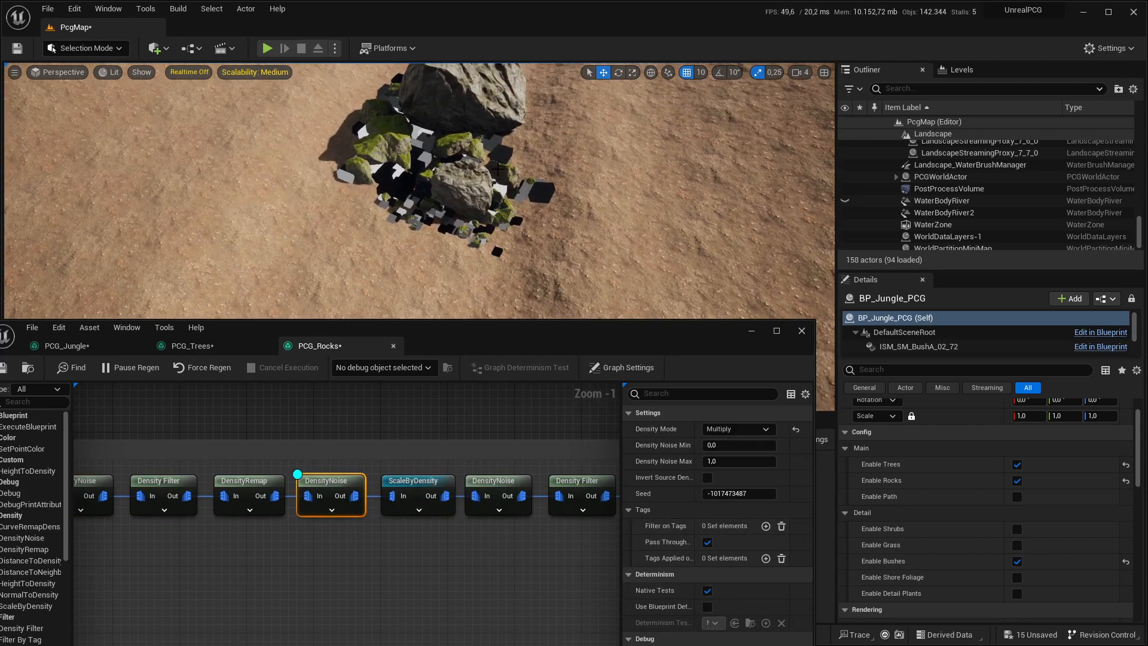
pyautogui.press('d')
# Preview the ScaleByDensity node, examine its scale settings, and move the graph window down to reveal more of the rocks
pyautogui.click(412, 482)
pyautogui.press('d')
pyautogui.moveTo(569, 219); pyautogui.dragTo(569, 211, button='right')
pyautogui.scroll(-1, 712, 454)
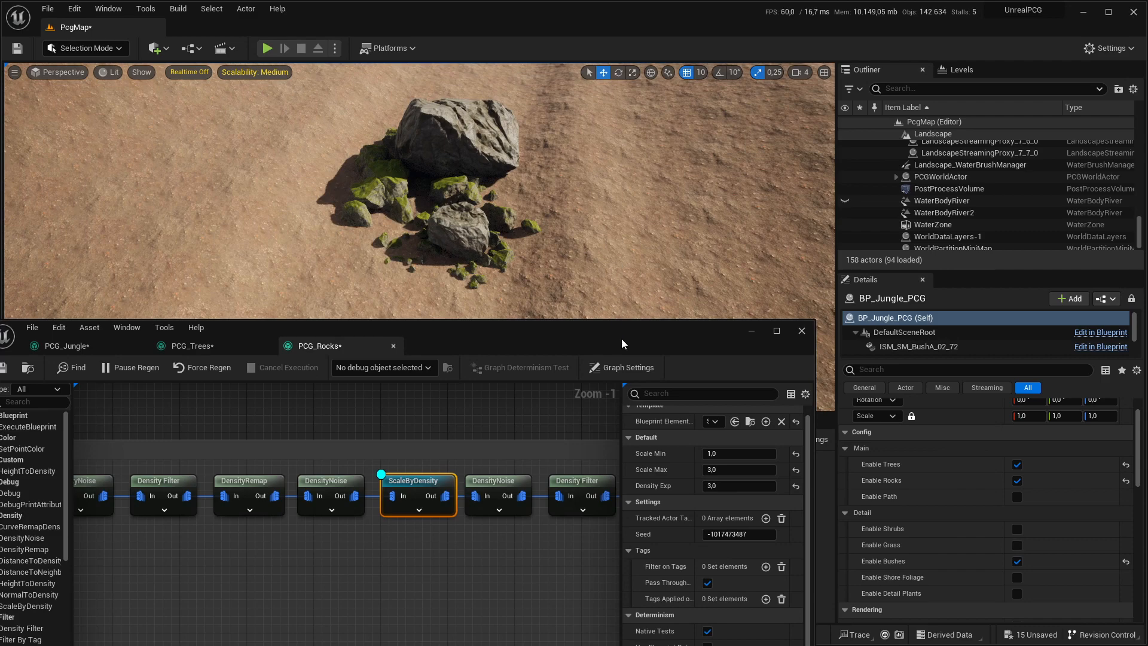
pyautogui.moveTo(621, 339); pyautogui.dragTo(633, 456)
pyautogui.moveTo(580, 314); pyautogui.dragTo(580, 299)
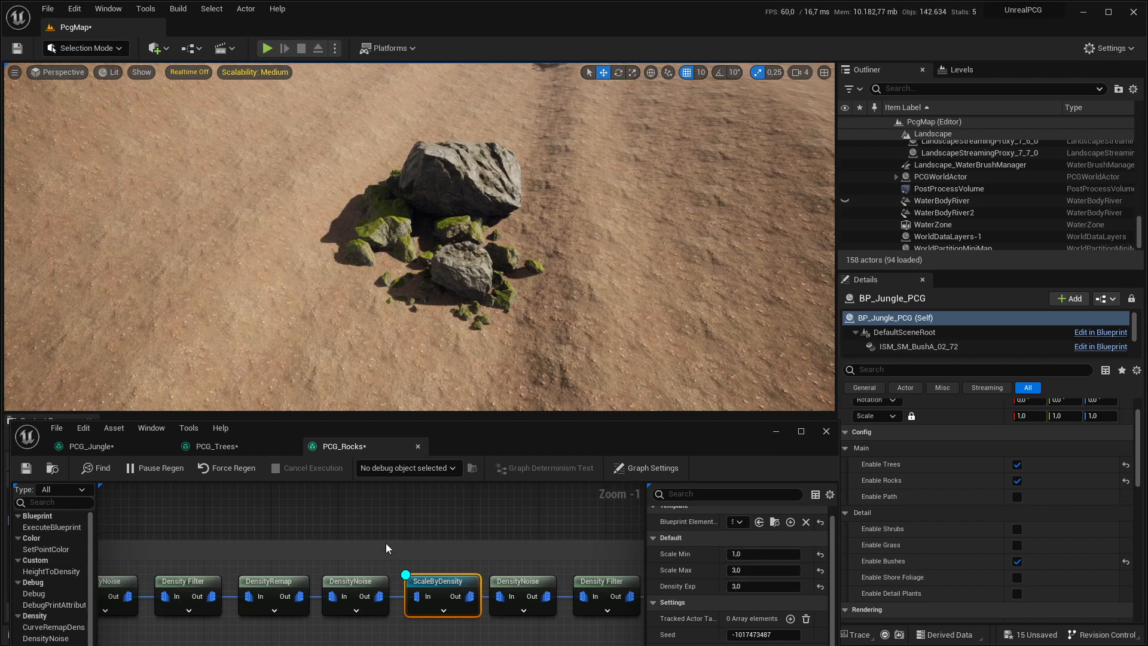
# Move the debug preview to the DensityNoise node after ScaleByDensity and view its points around the rocks
pyautogui.moveTo(517, 581); pyautogui.dragTo(415, 568, button='right')
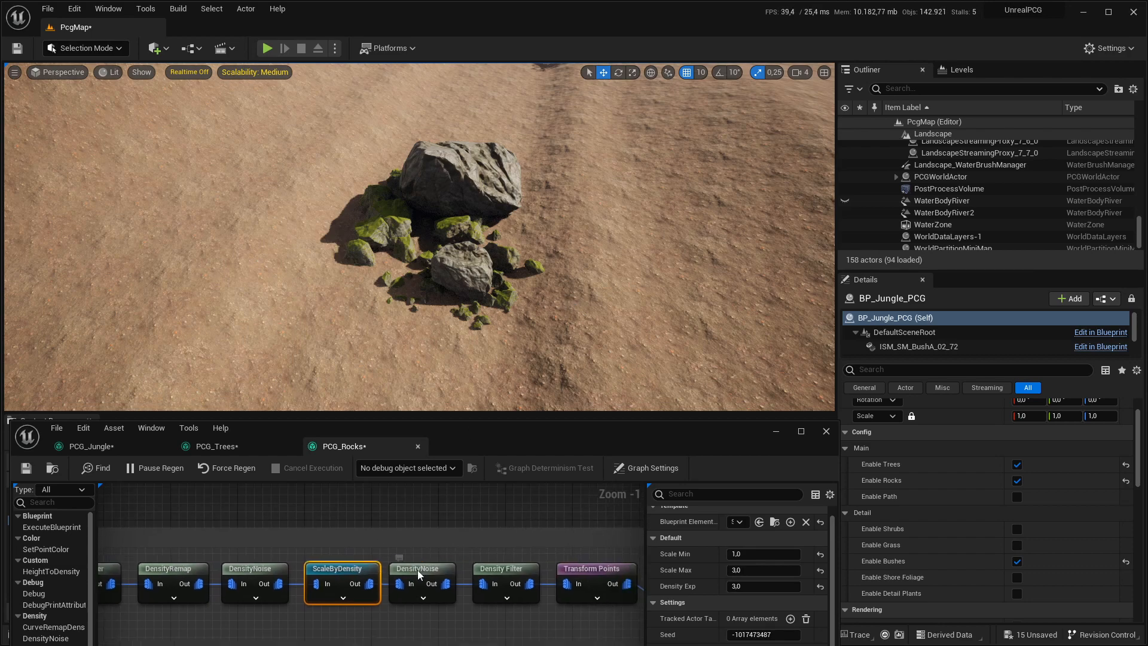
pyautogui.click(416, 568)
pyautogui.press('d')
pyautogui.moveTo(521, 304); pyautogui.dragTo(521, 303, button='right')
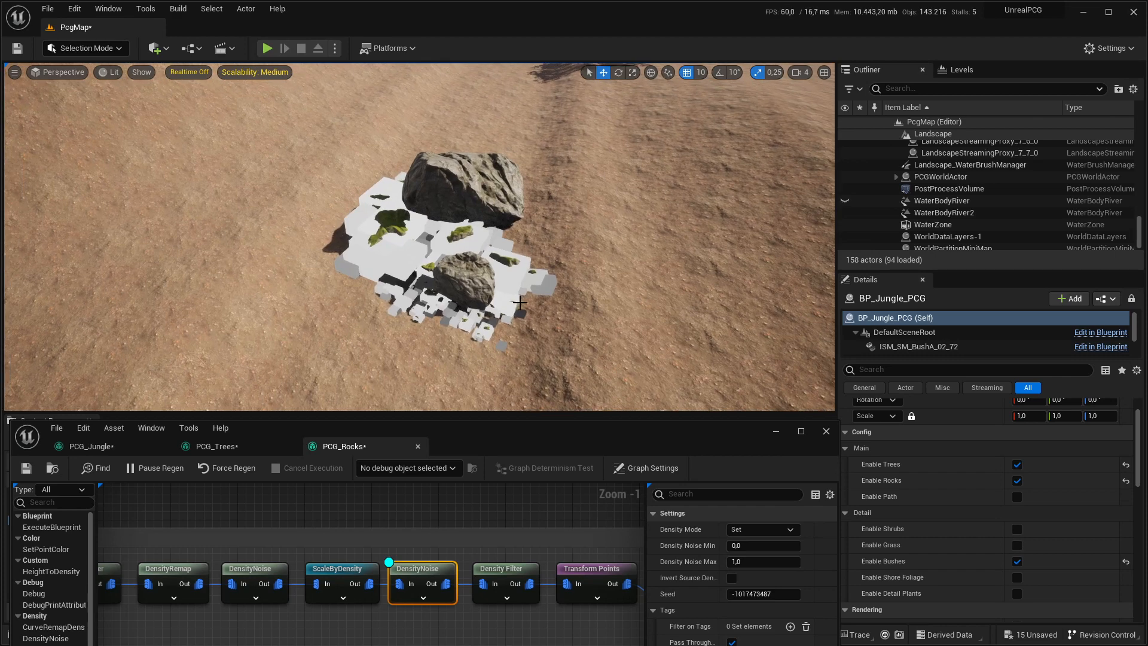
# Move the debug preview to the Density Filter node before Transform Points and view its points around the rocks
pyautogui.scroll(3, 520, 303)
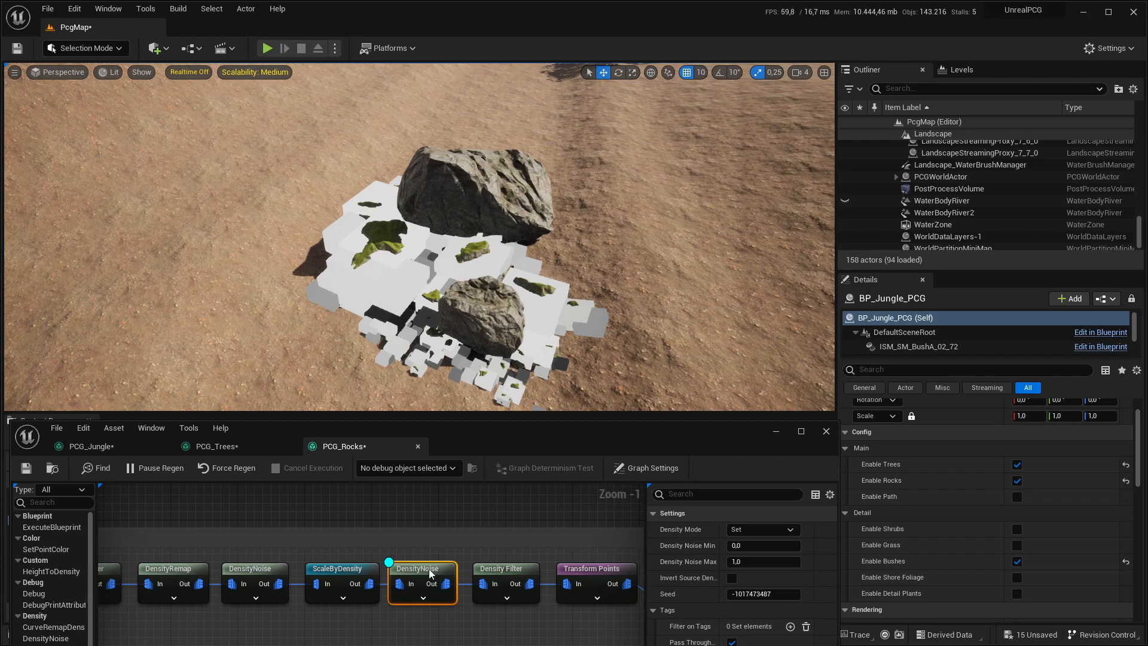
pyautogui.click(526, 573)
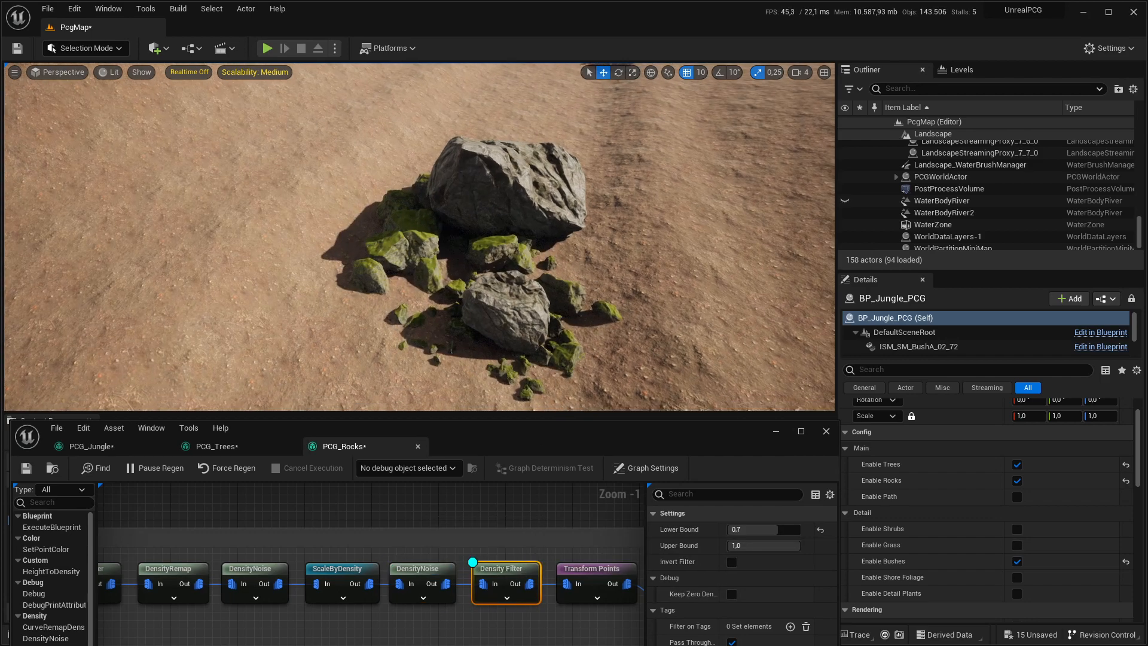
pyautogui.moveTo(425, 569); pyautogui.dragTo(408, 563, button='right')
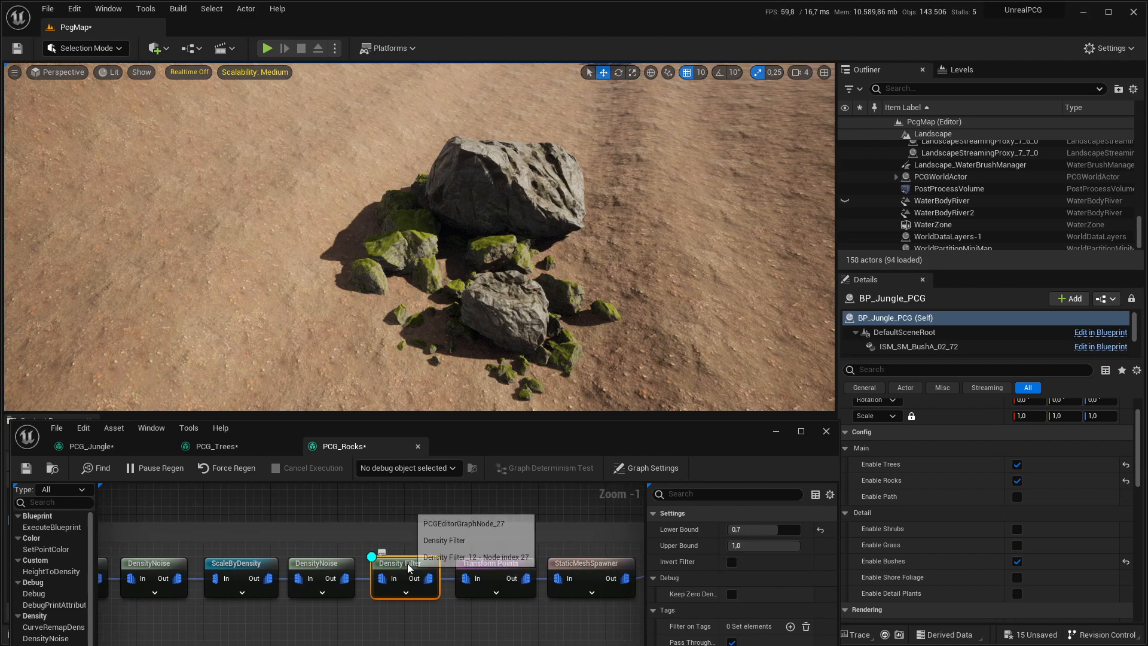
# Move the debug preview to the Transform Points node, view its points, and check the settings of the StaticMeshSpawner that follows
pyautogui.click(491, 576)
pyautogui.moveTo(608, 313); pyautogui.dragTo(613, 313, button='right')
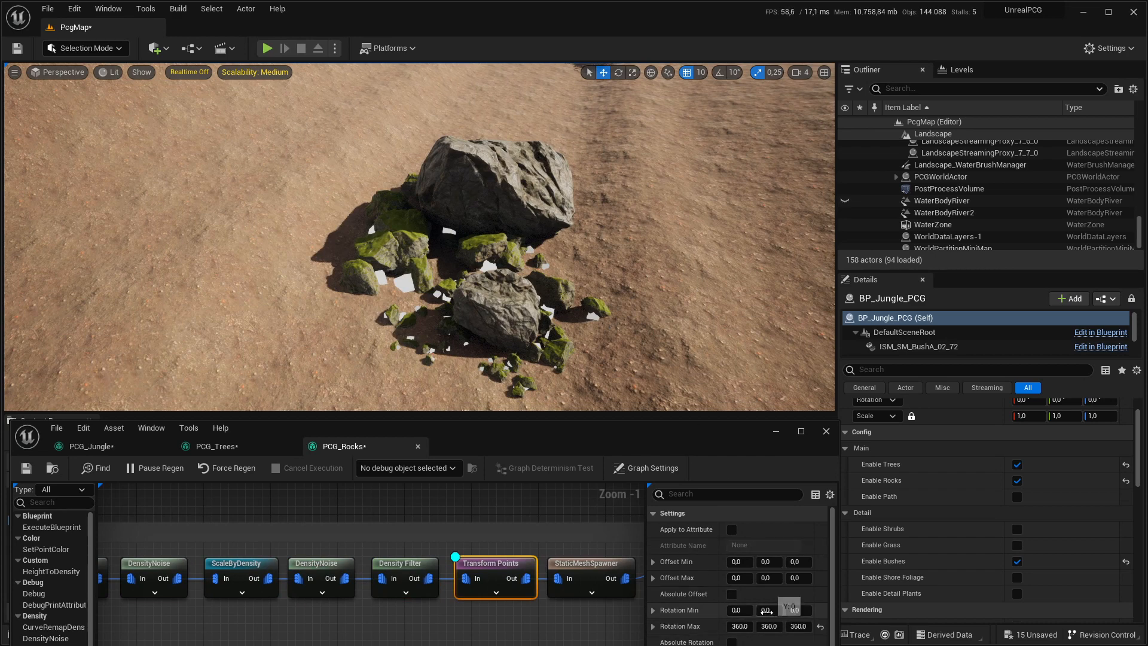
pyautogui.moveTo(536, 577); pyautogui.dragTo(450, 563, button='right')
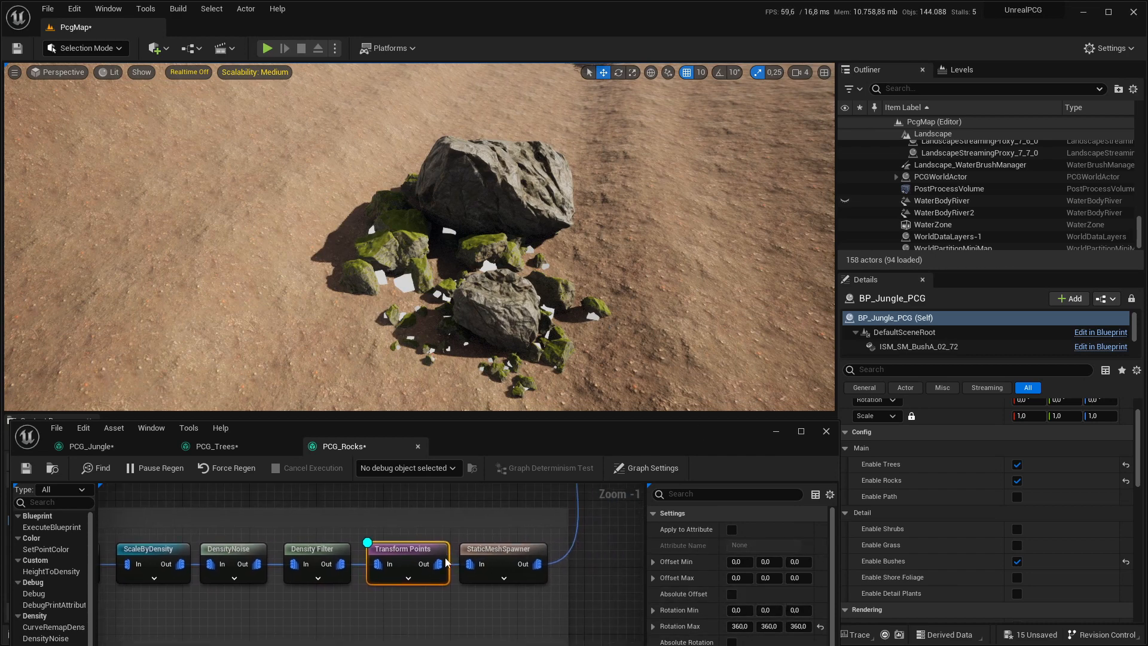
pyautogui.click(499, 550)
# Go to the Create Detail Plant Points group and examine its MeshToPoints, CopyPoints and DensityNoise settings
pyautogui.scroll(-4, 503, 550)
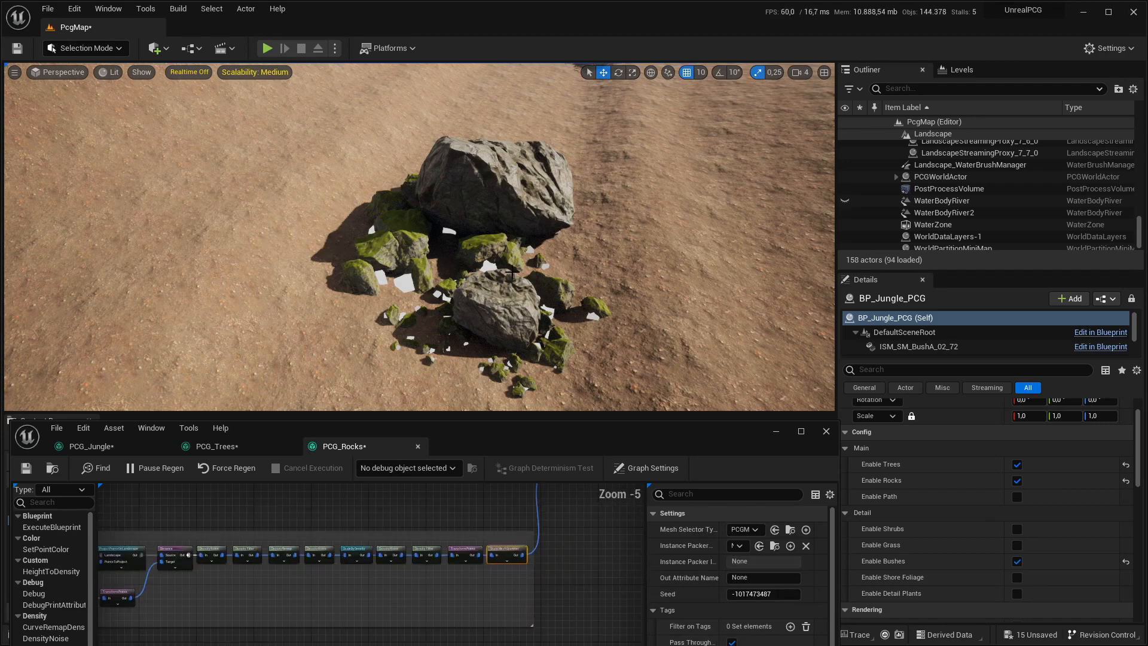
pyautogui.moveTo(616, 512); pyautogui.dragTo(527, 598, button='right')
pyautogui.scroll(-2, 413, 601)
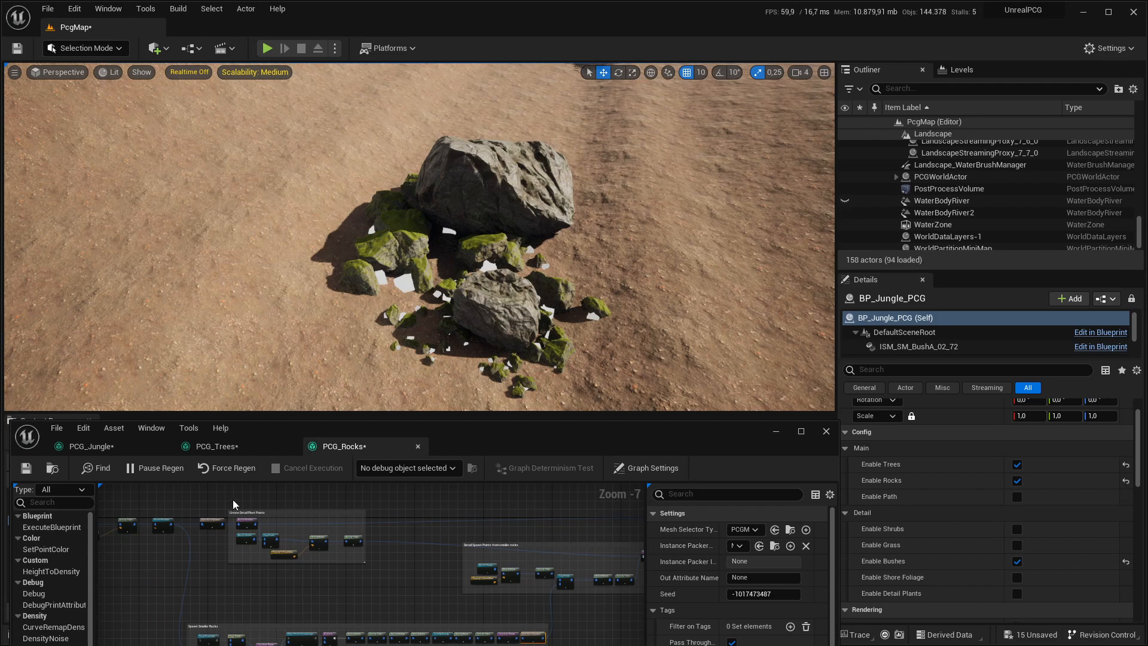
pyautogui.scroll(2, 232, 500)
pyautogui.moveTo(242, 508); pyautogui.dragTo(253, 497, button='right')
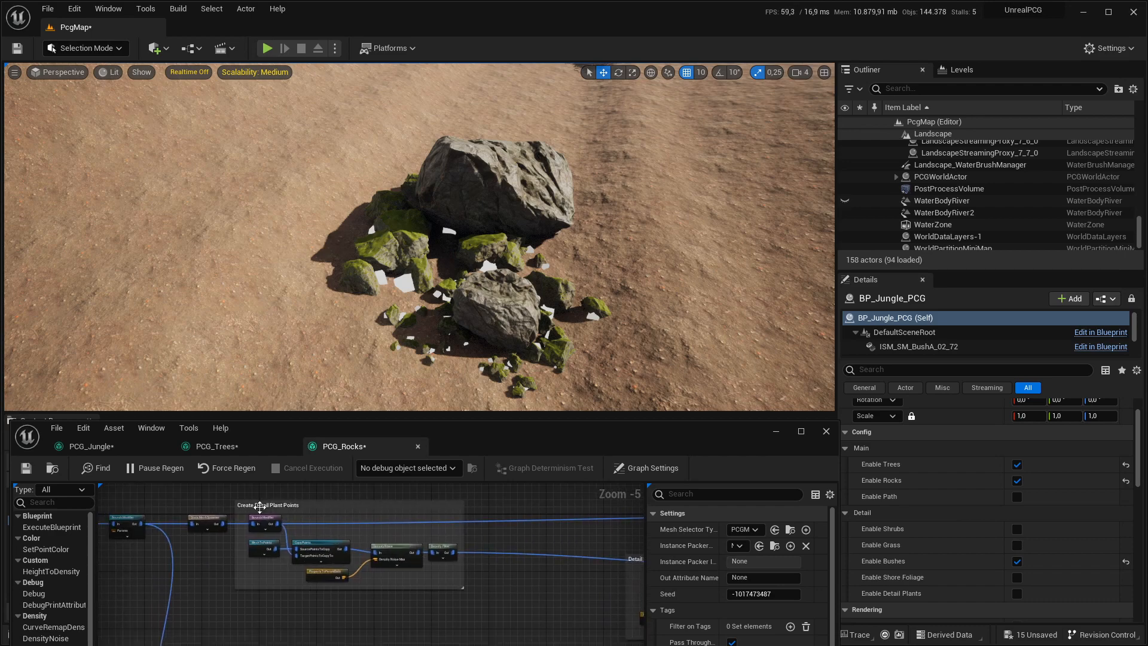
pyautogui.scroll(2, 229, 605)
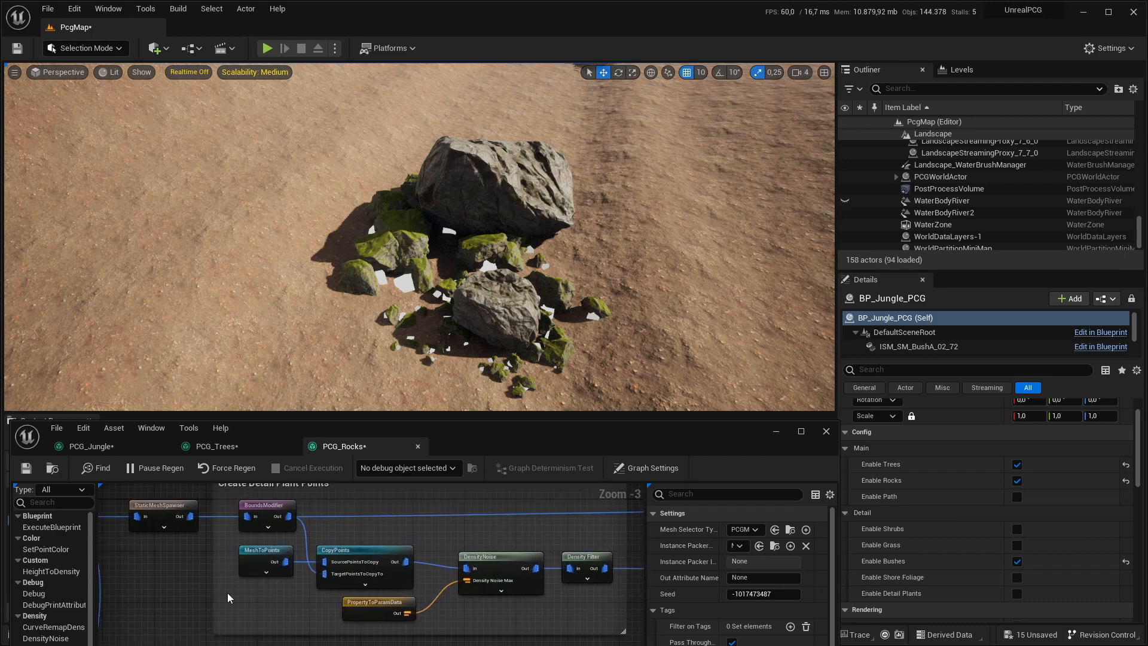
pyautogui.click(255, 550)
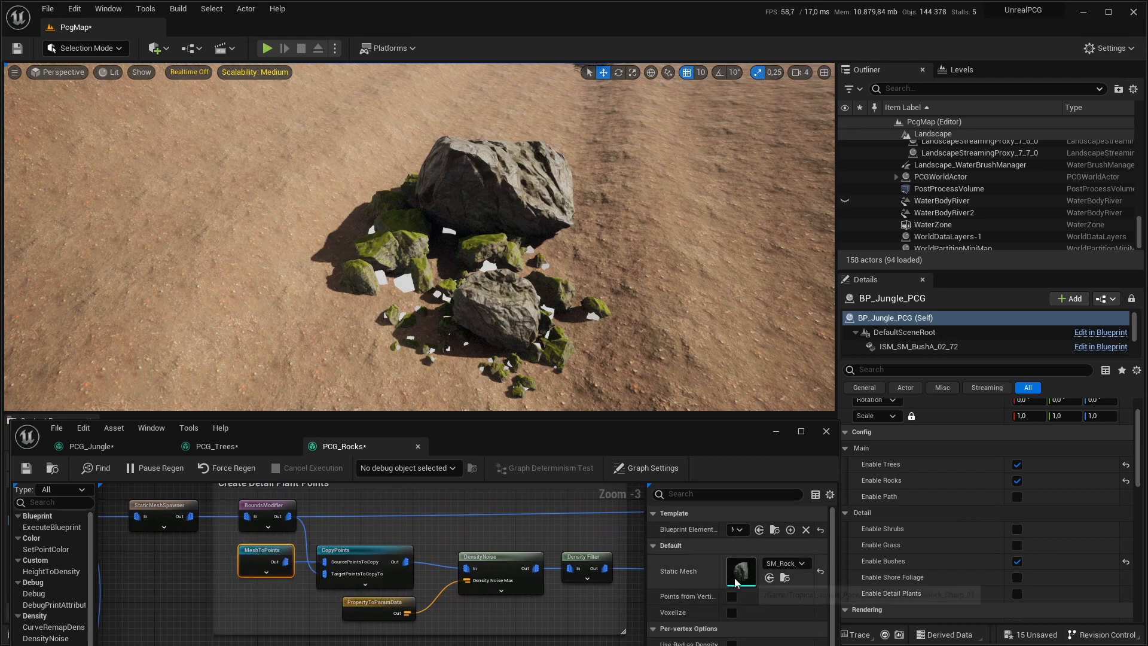
pyautogui.click(338, 555)
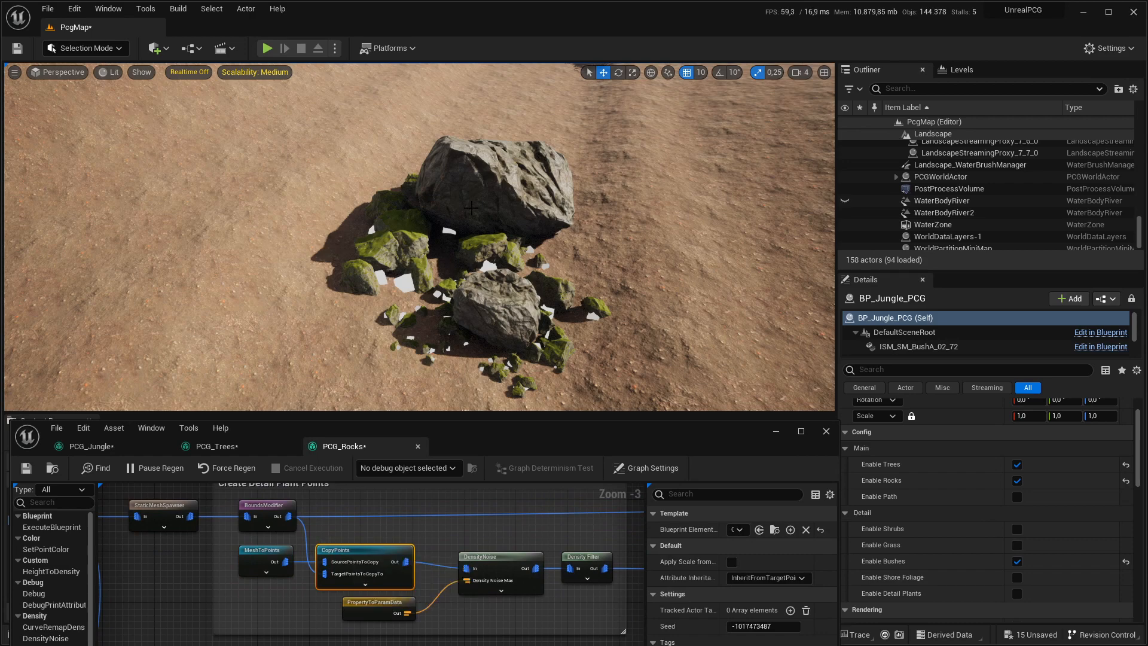
pyautogui.moveTo(471, 541); pyautogui.dragTo(350, 505, button='right')
pyautogui.click(374, 536)
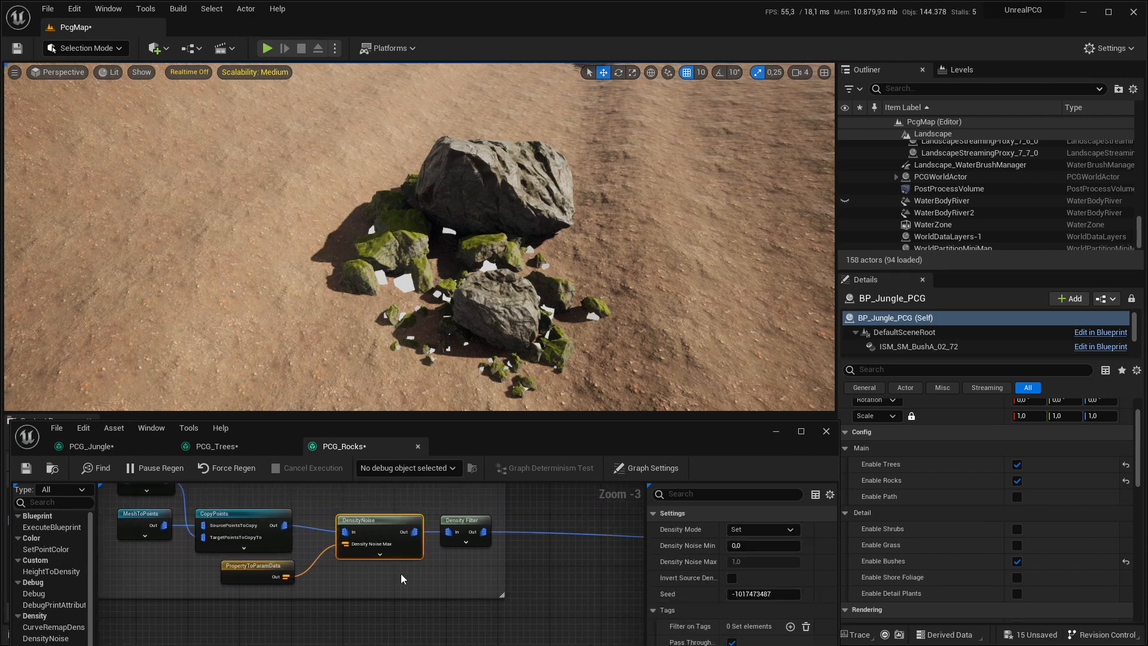
# Find the Detail Spawn Points from smaller rocks group and enlarge the graph window to show its whole node chain
pyautogui.click(534, 577)
pyautogui.scroll(-4, 534, 577)
pyautogui.moveTo(534, 578); pyautogui.dragTo(141, 507, button='right')
pyautogui.scroll(3, 305, 520)
pyautogui.moveTo(323, 551); pyautogui.dragTo(342, 590, button='right')
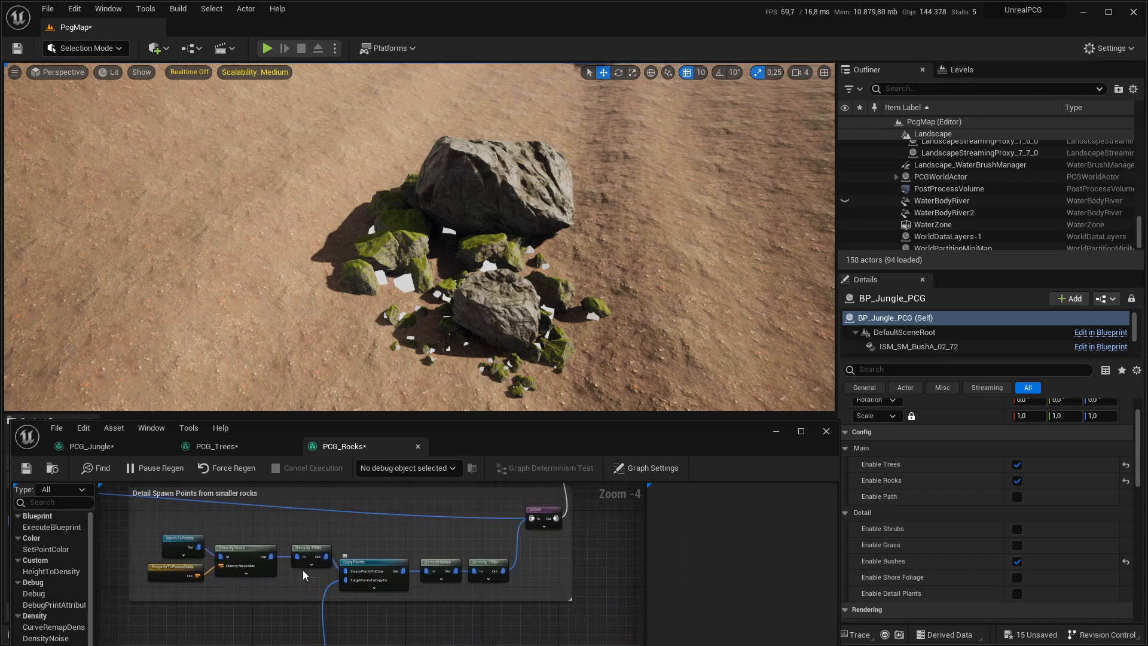
pyautogui.scroll(2, 170, 523)
pyautogui.moveTo(170, 538); pyautogui.dragTo(173, 491, button='right')
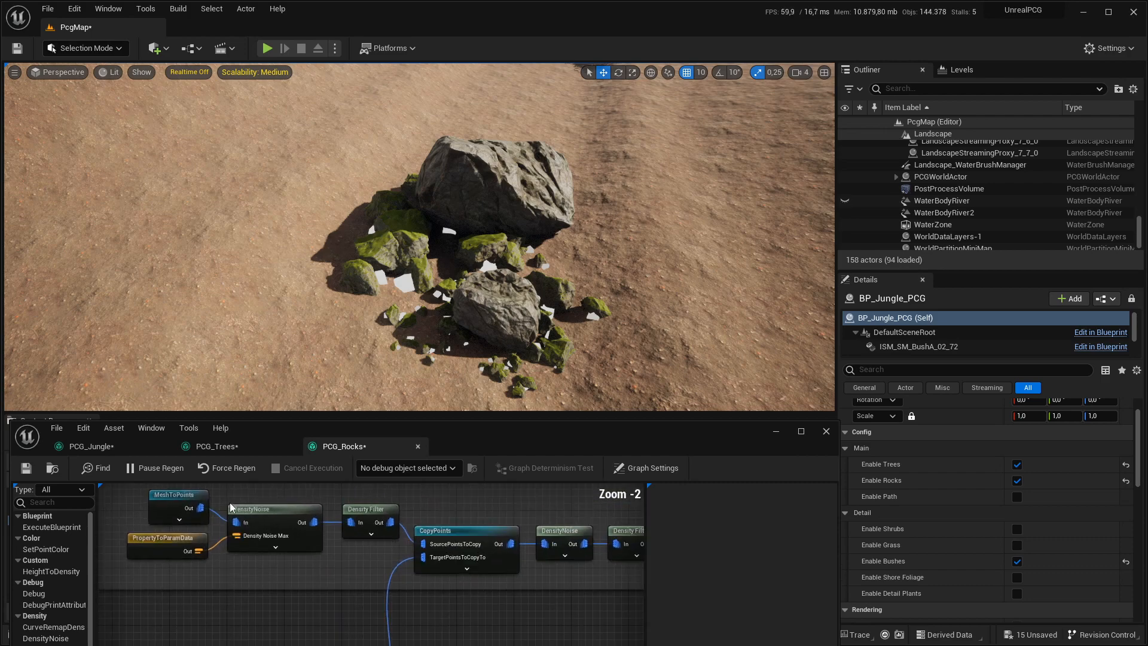
pyautogui.moveTo(837, 421); pyautogui.dragTo(943, 345)
pyautogui.moveTo(446, 542); pyautogui.dragTo(448, 580, button='right')
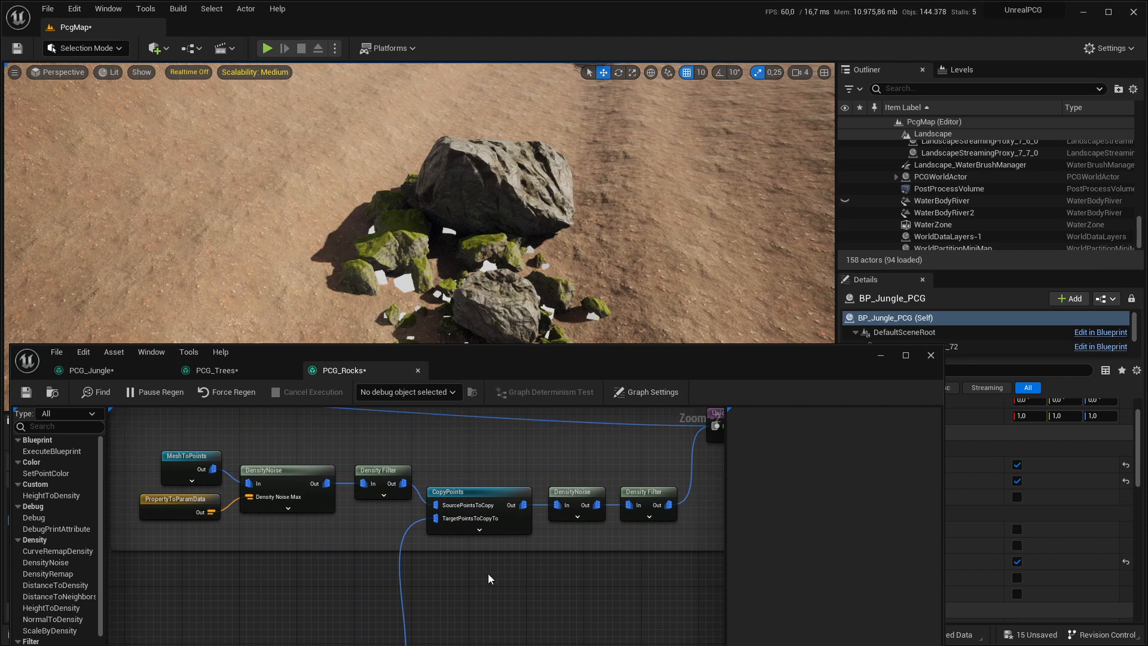
# Select the DensityNoise and Density Filter nodes after CopyPoints and look over the smaller rocks in the level
pyautogui.click(648, 495)
pyautogui.moveTo(543, 482); pyautogui.dragTo(652, 527)
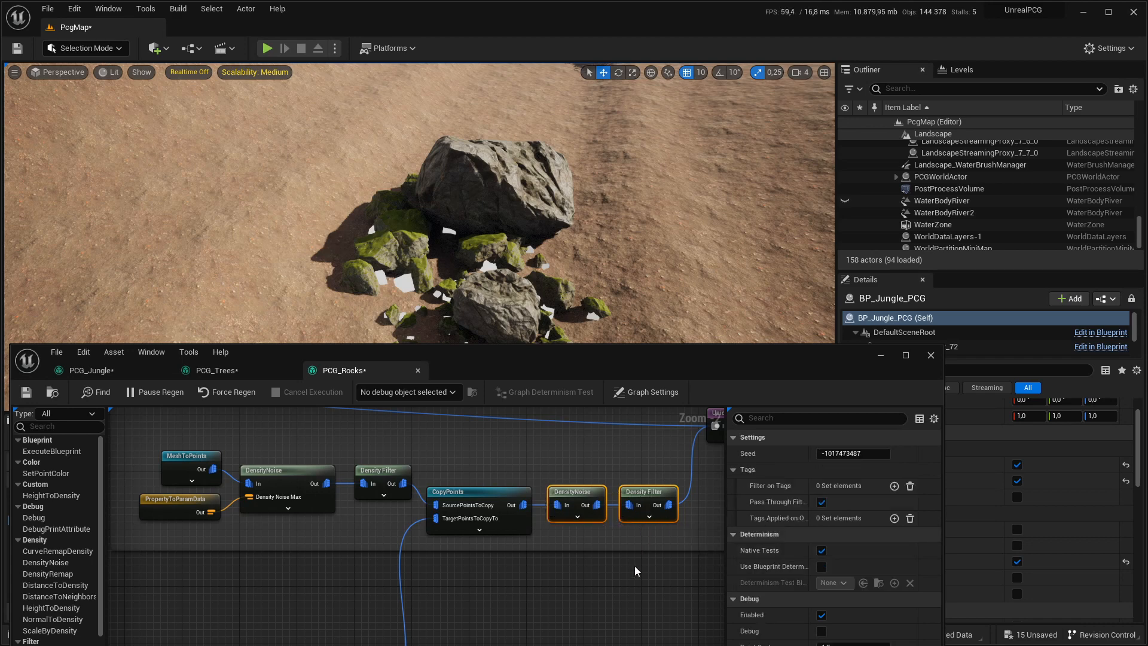
pyautogui.moveTo(524, 298); pyautogui.dragTo(527, 325, button='right')
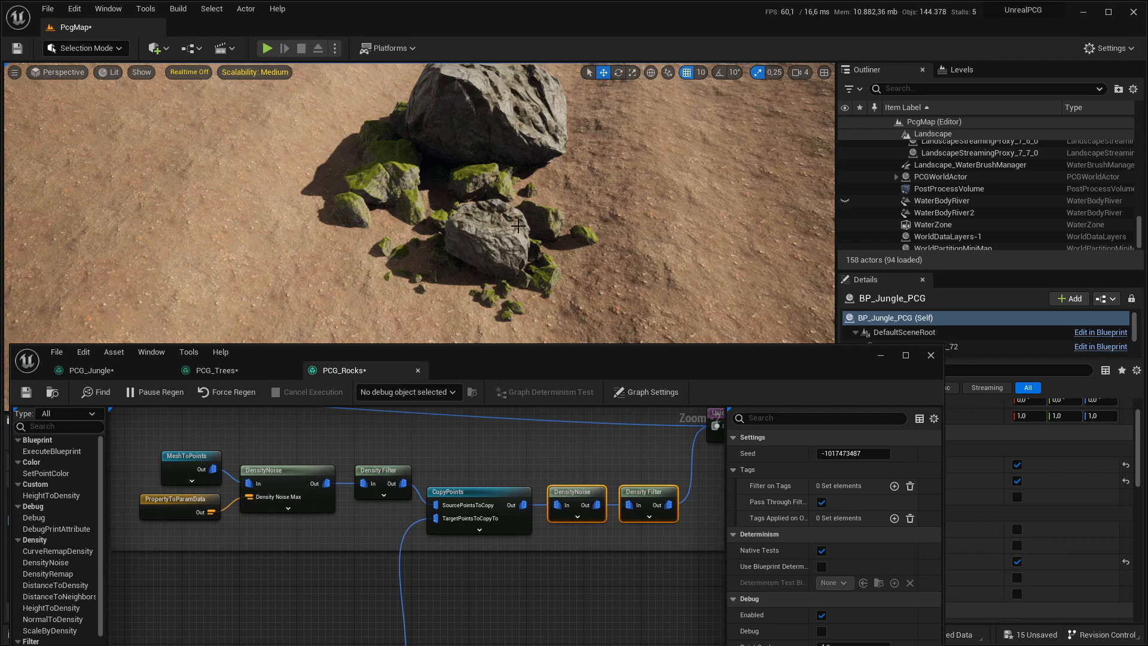
pyautogui.moveTo(518, 226); pyautogui.dragTo(470, 148, button='right')
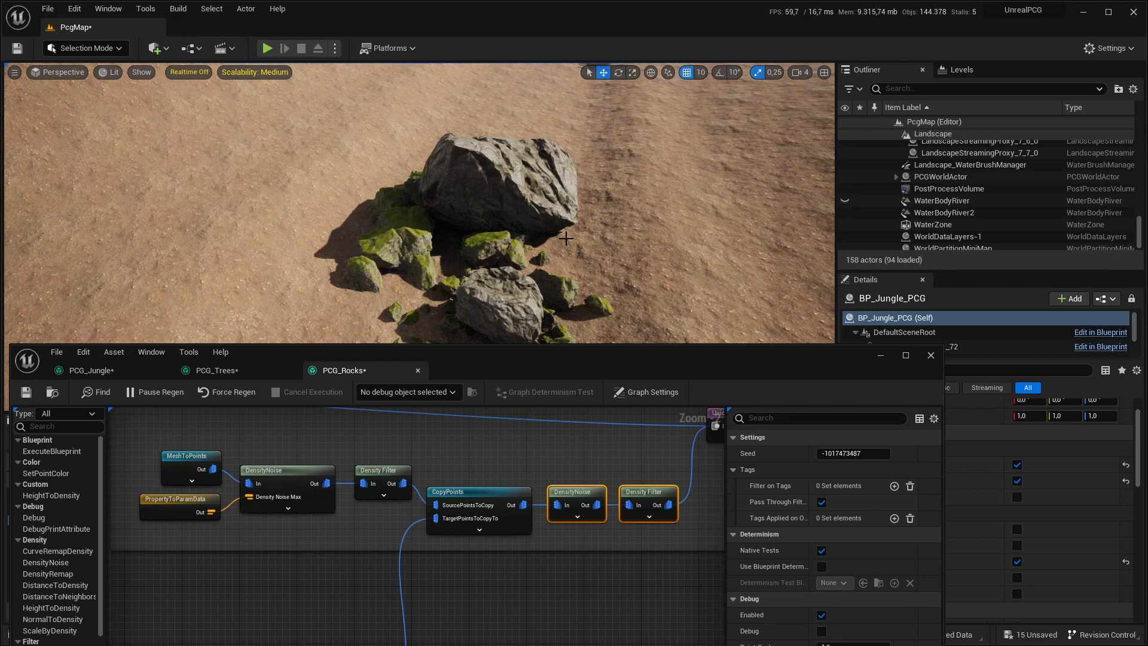
# Preview the Density Filter node after CopyPoints, check its lower bound, and fly across the level towards the trees and rocks
pyautogui.click(651, 494)
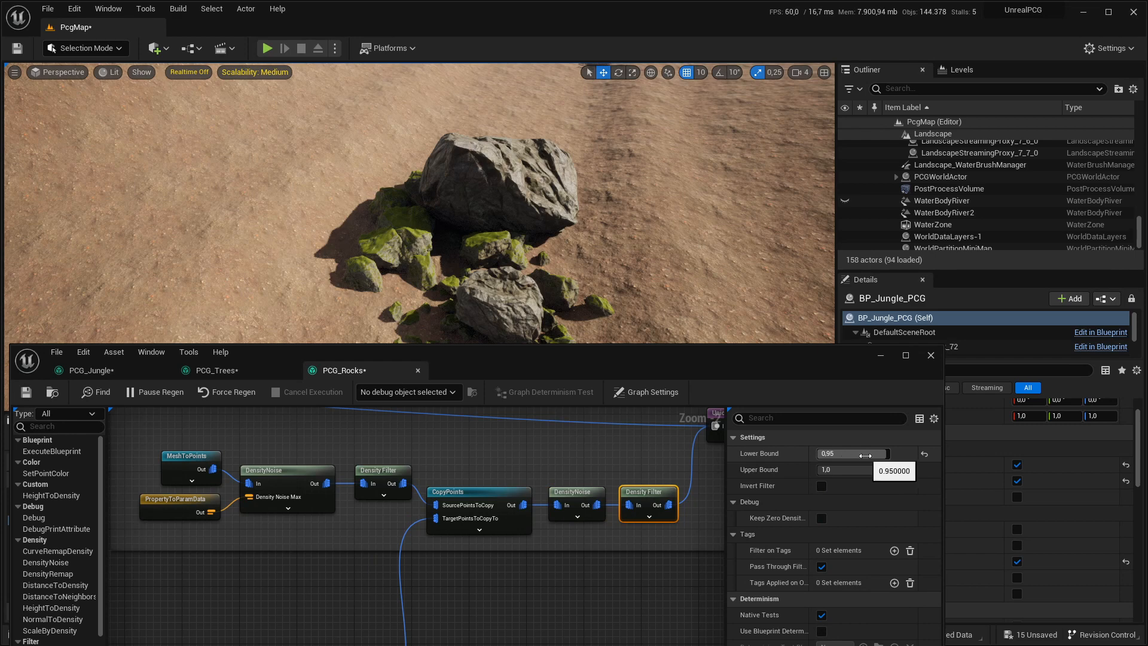
pyautogui.moveTo(599, 457); pyautogui.dragTo(533, 449, button='right')
pyautogui.moveTo(667, 211); pyautogui.dragTo(742, 167, button='right')
pyautogui.press('w')
pyautogui.scroll(-3, 717, 209)
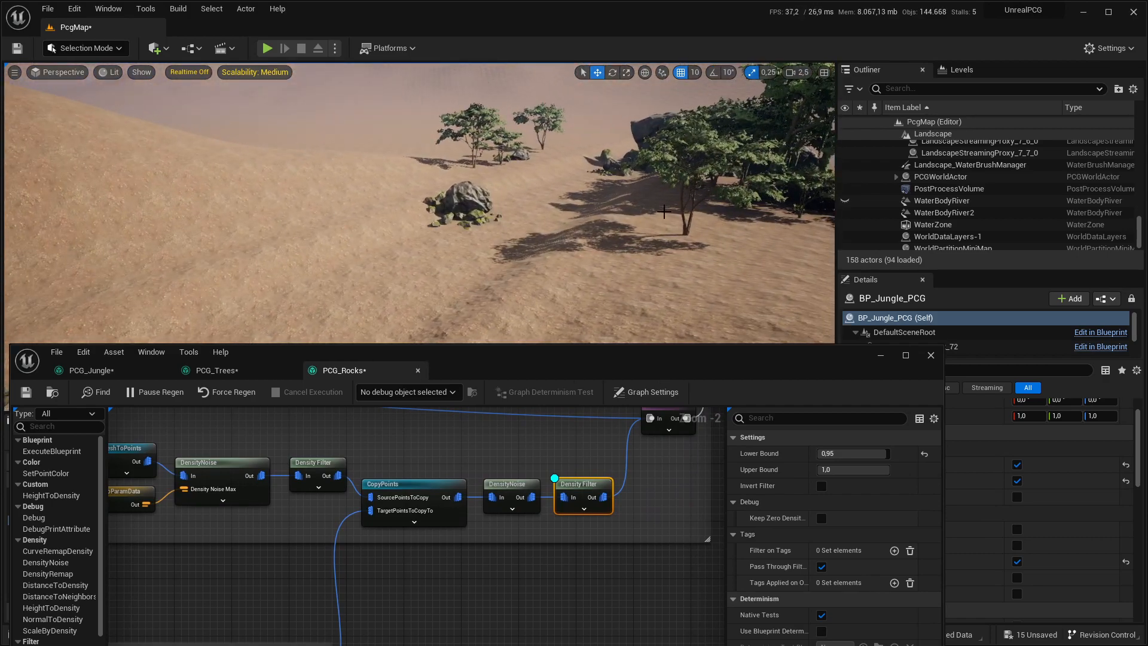
# Move the graph window aside, enable Detail Plants on BP_Jungle_PCG, and view the plants around the rocks
pyautogui.moveTo(726, 369); pyautogui.dragTo(658, 363)
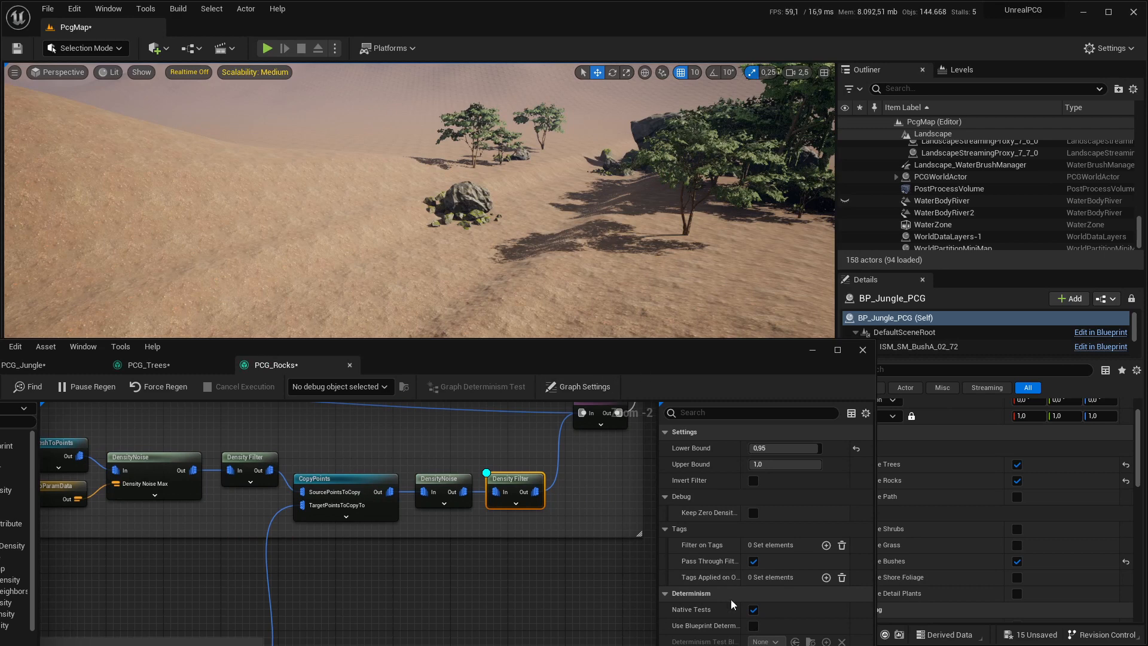
pyautogui.click(1017, 594)
pyautogui.moveTo(561, 195)
pyautogui.mouseDown(button='right')
pyautogui.moveTo(580, 230)
pyautogui.moveTo(546, 199)
pyautogui.moveTo(561, 191)
pyautogui.mouseUp(button='right')
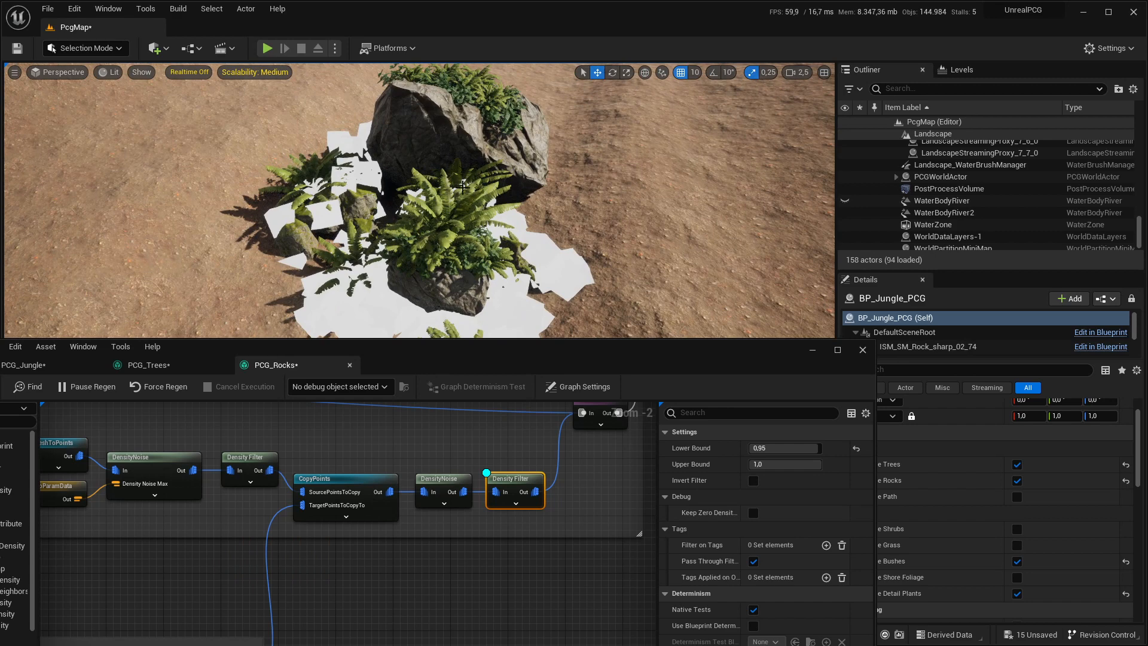
# Move the debug preview from the Density Filter to the Union node and view the combined detail points on the rocks
pyautogui.moveTo(585, 450); pyautogui.dragTo(486, 494, button='right')
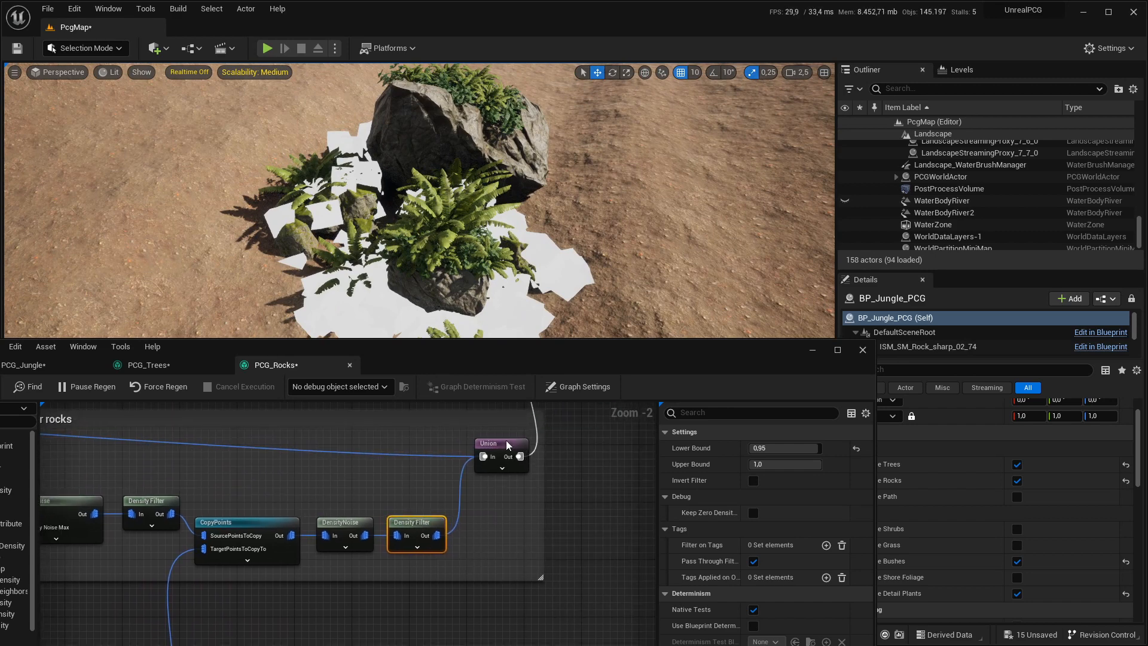
pyautogui.click(496, 444)
pyautogui.press('d')
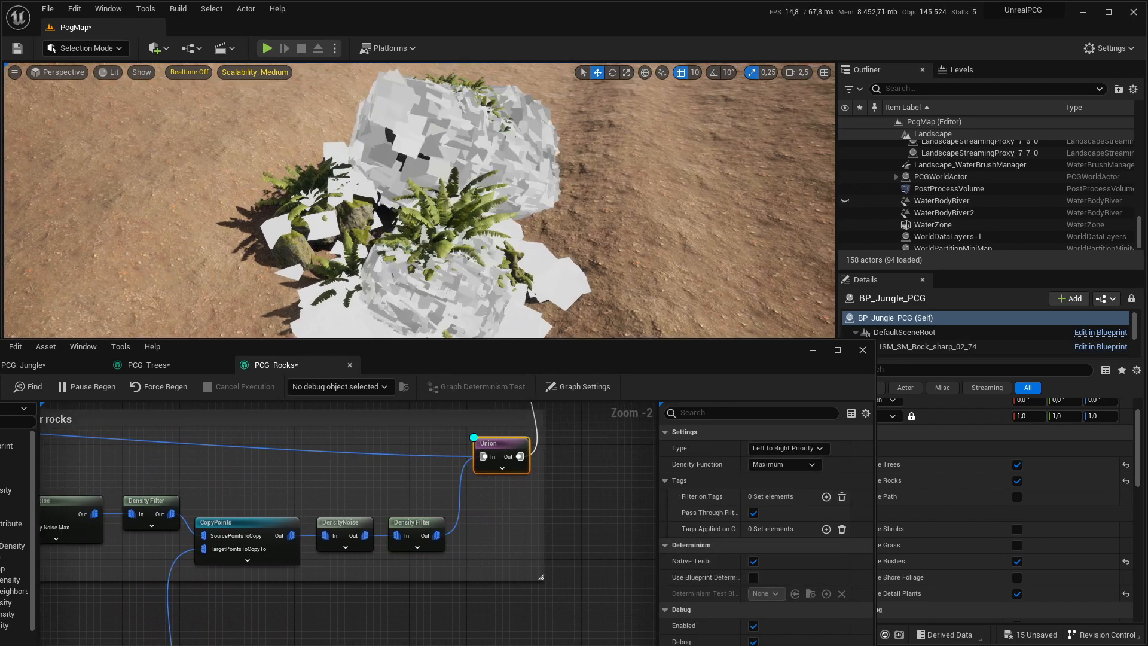
pyautogui.moveTo(491, 143); pyautogui.dragTo(454, 152, button='right')
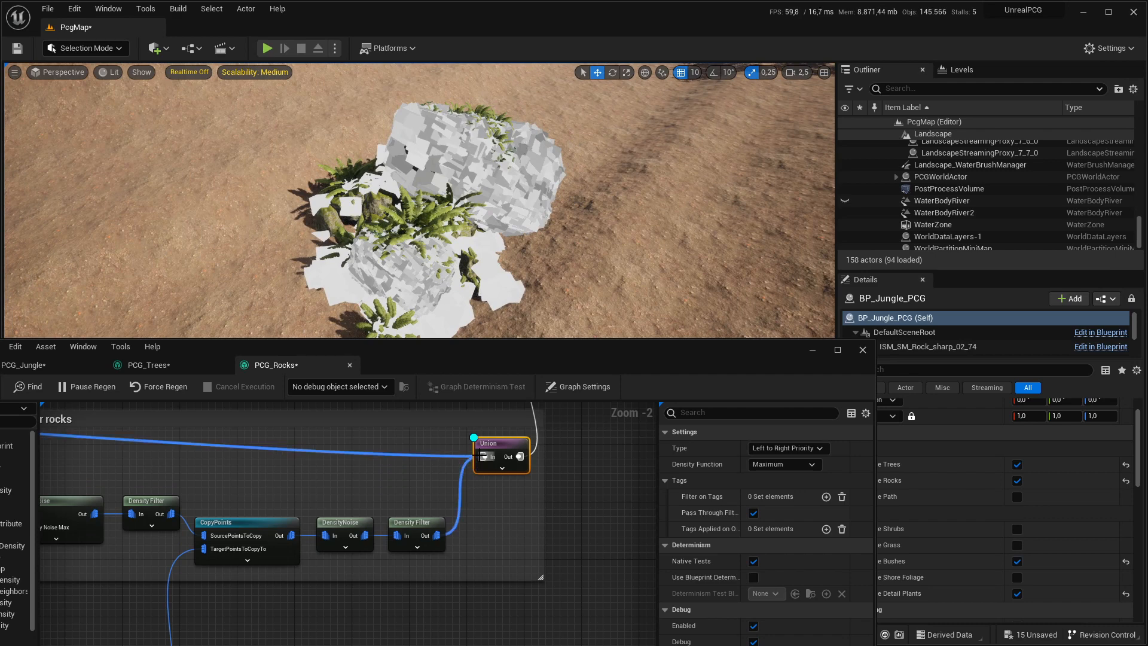
# Turn off the Union node's debug preview and trace its connection to the Detail Points pin of the Output node
pyautogui.moveTo(332, 505); pyautogui.dragTo(485, 525)
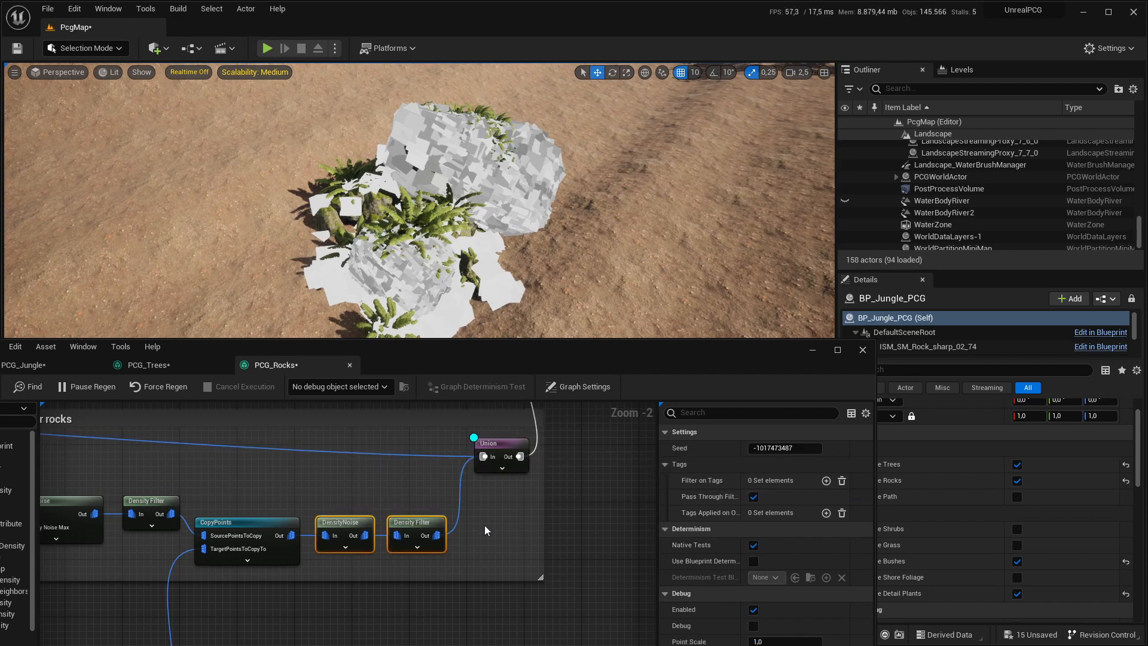
pyautogui.click(511, 464)
pyautogui.scroll(-1, 515, 469)
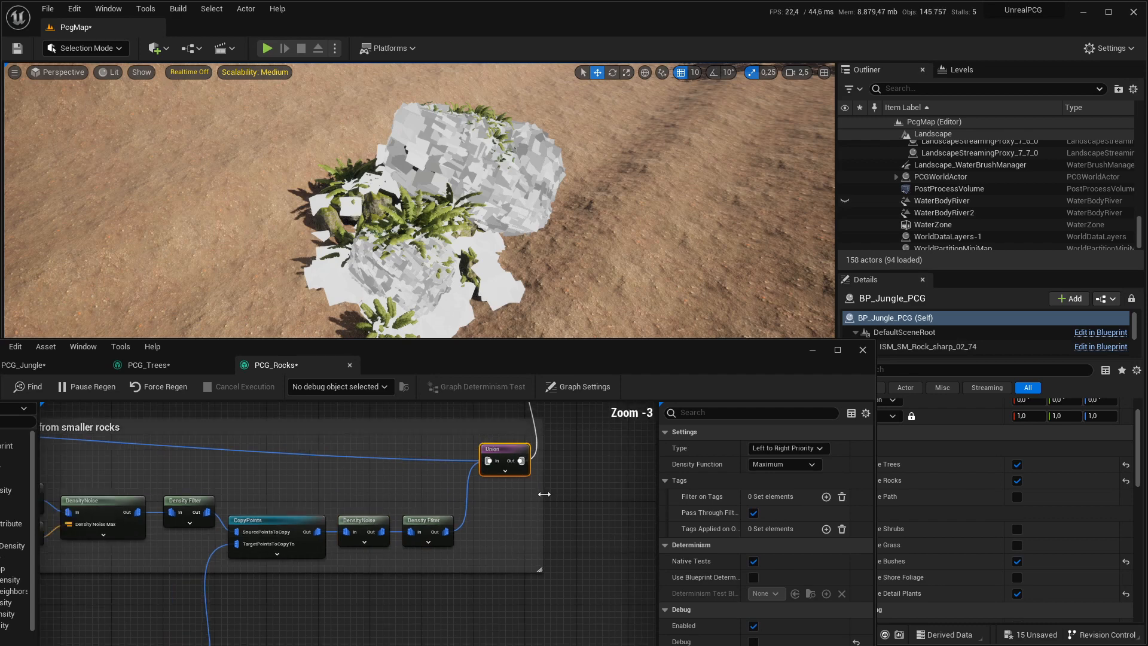
pyautogui.moveTo(540, 487); pyautogui.dragTo(374, 635, button='right')
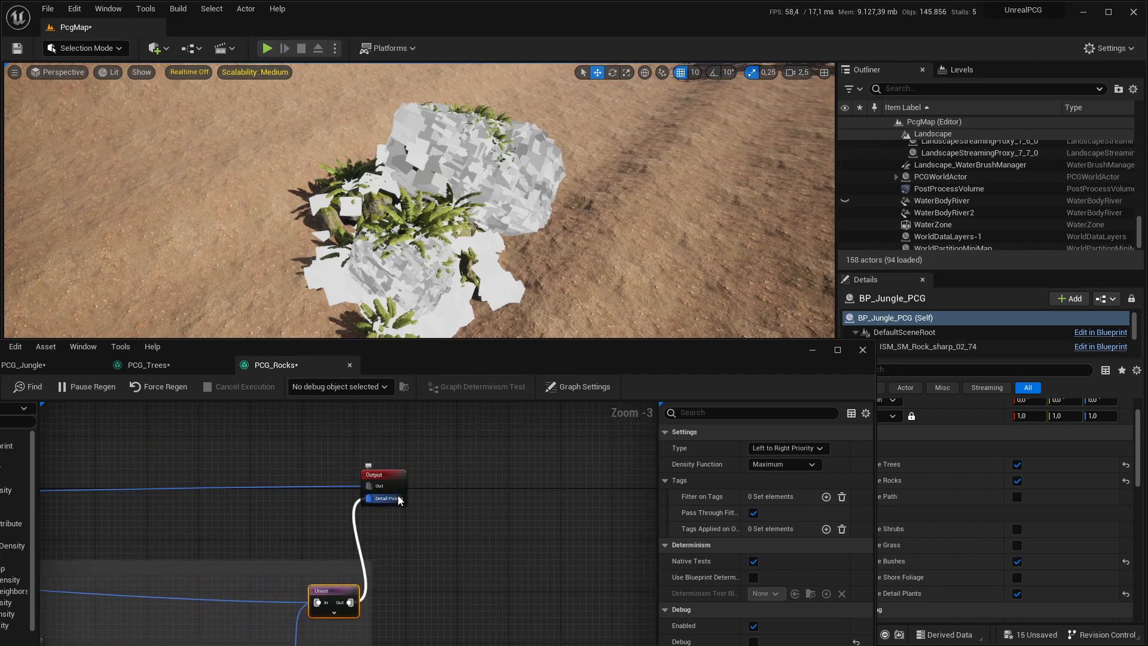
# Close the PCG_Rocks and PCG_Trees graphs and reposition the window to show the PCG_Rocks and PCG_DetailPlants nodes of PCG_Jungle
pyautogui.middleClick(293, 361)
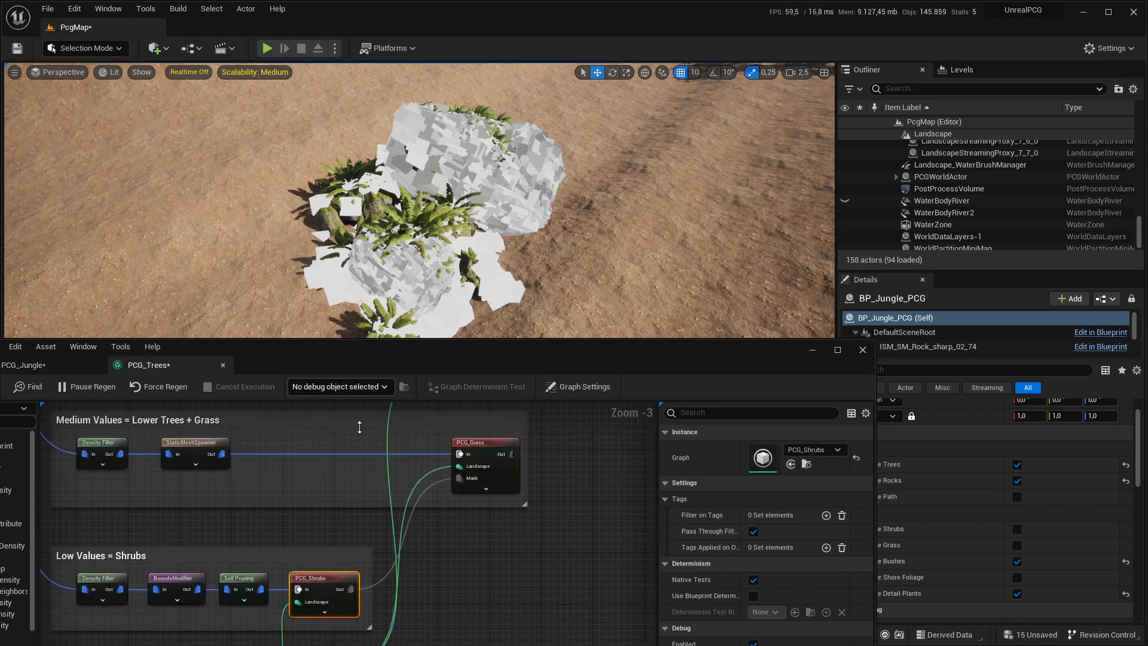
pyautogui.scroll(-3, 488, 551)
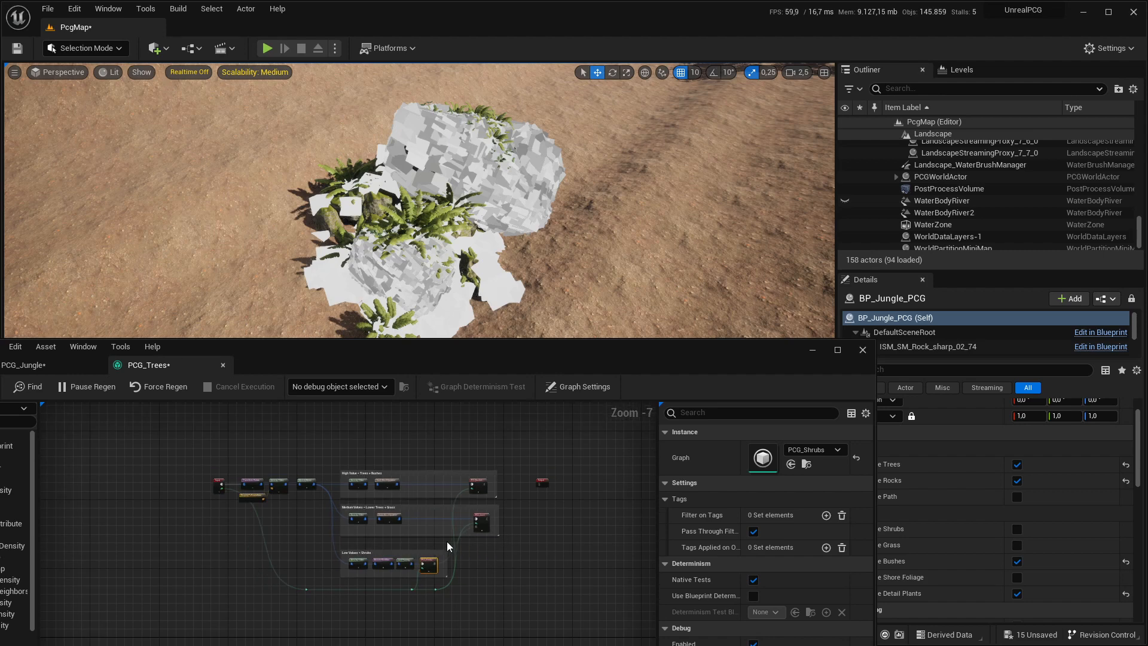
pyautogui.middleClick(182, 361)
pyautogui.moveTo(497, 514); pyautogui.dragTo(371, 476, button='right')
pyautogui.moveTo(379, 361); pyautogui.dragTo(480, 341)
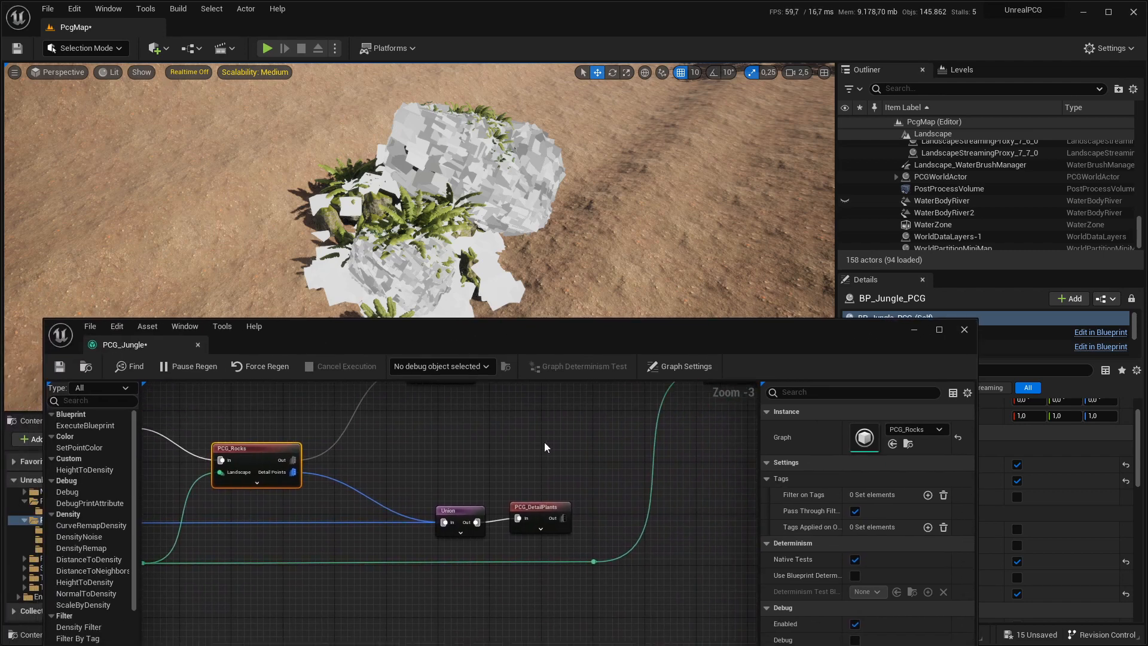
# Check the Union node feeding PCG_DetailPlants, open that subgraph, and bring its chain from NormalToDensity to Self Pruning into view
pyautogui.click(540, 513)
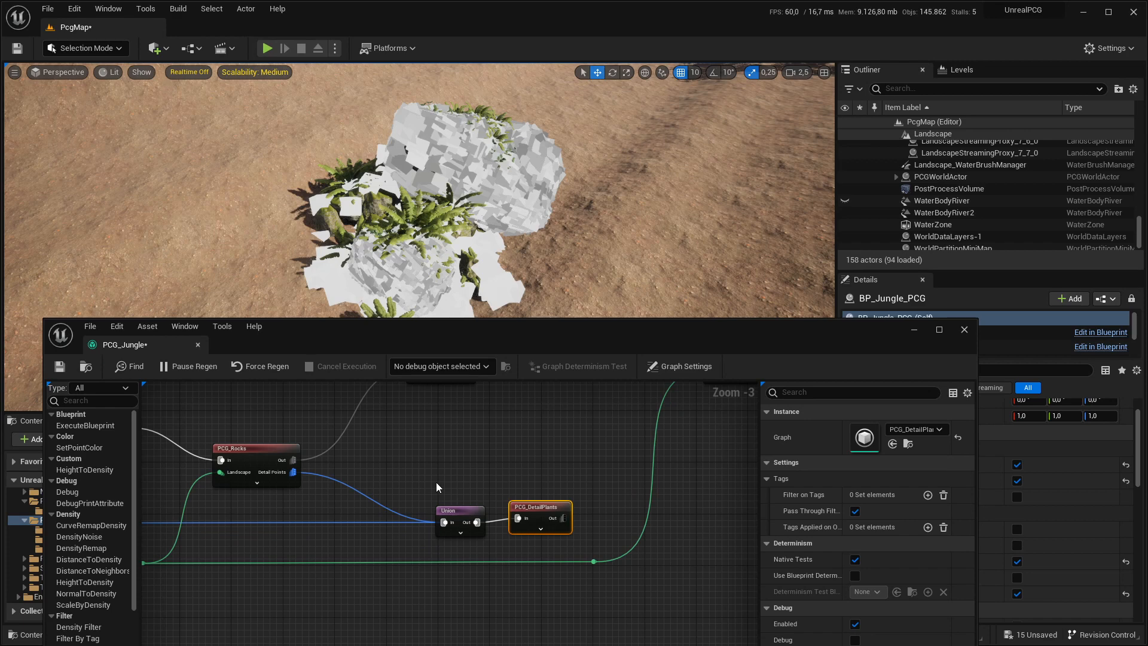
pyautogui.click(458, 512)
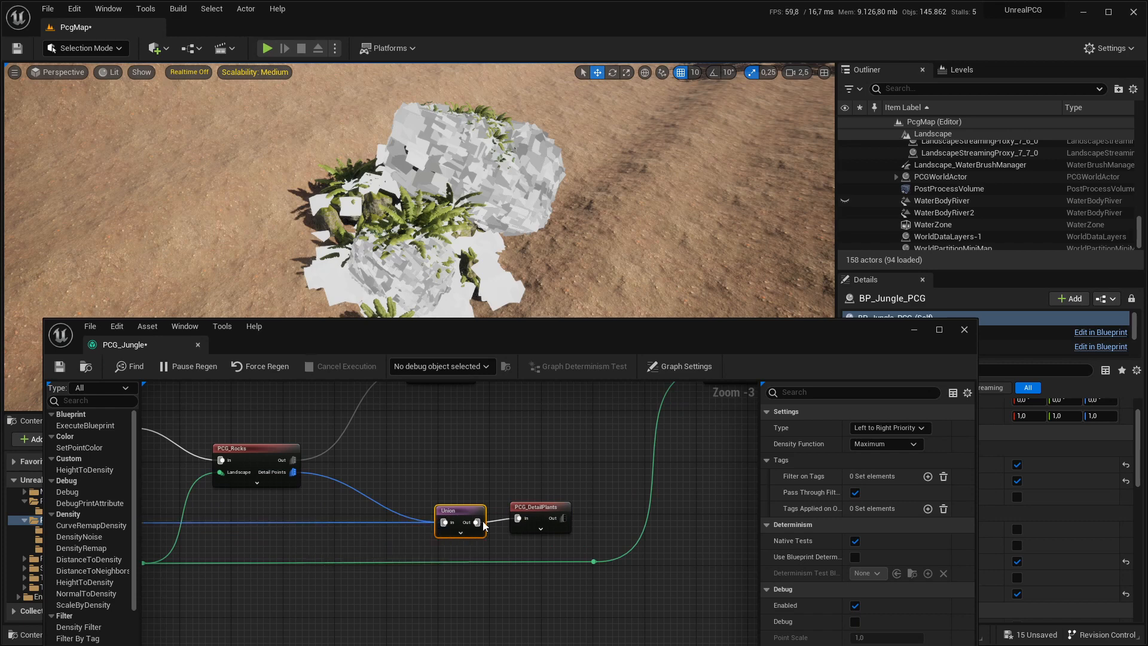
pyautogui.doubleClick(544, 506)
pyautogui.moveTo(506, 514); pyautogui.dragTo(497, 396, button='right')
pyautogui.scroll(3, 372, 464)
pyautogui.moveTo(373, 464); pyautogui.dragTo(516, 457, button='right')
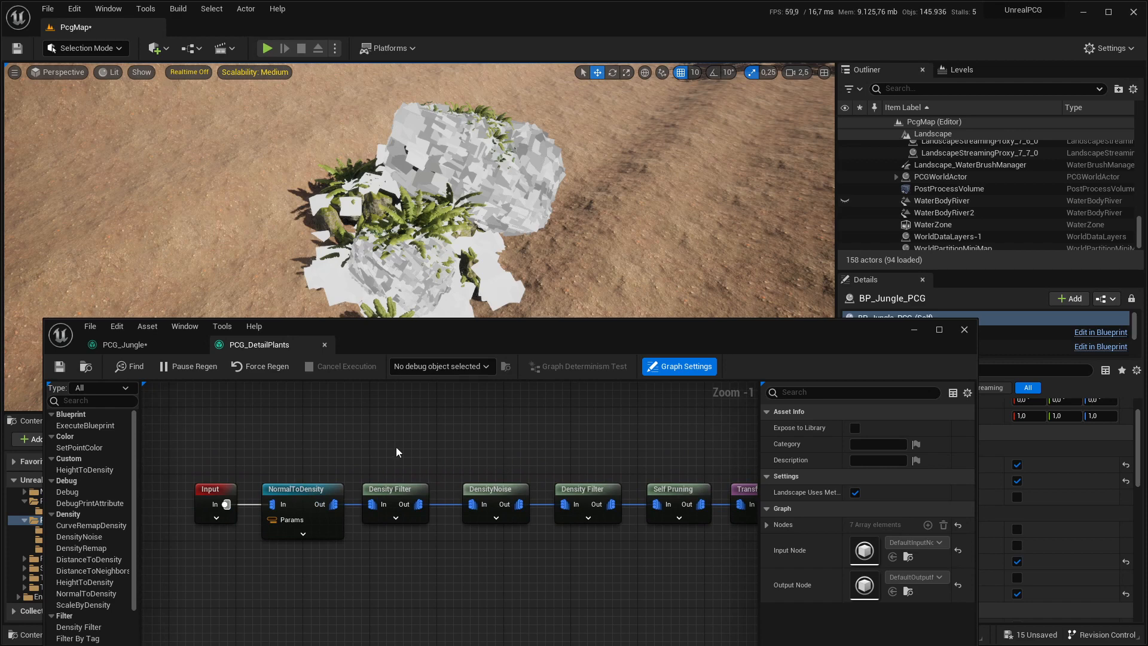
pyautogui.click(300, 489)
pyautogui.click(354, 573)
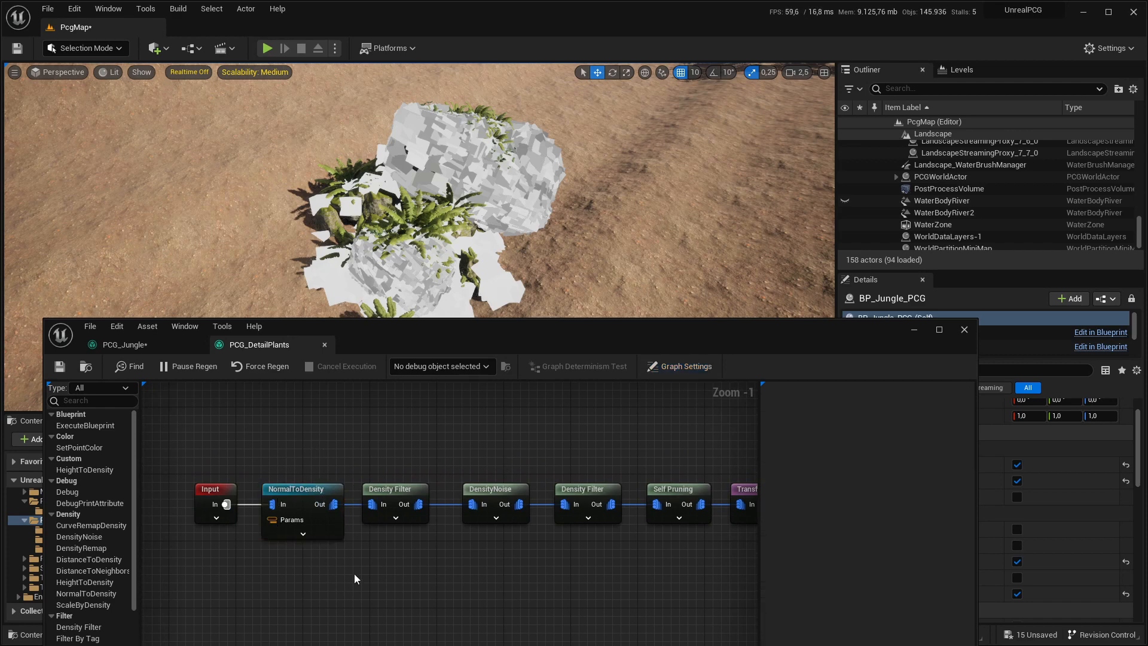
# Enable the debug preview on the NormalToDensity node, set its Scale Method to Relative, and uncover the viewport
pyautogui.click(300, 489)
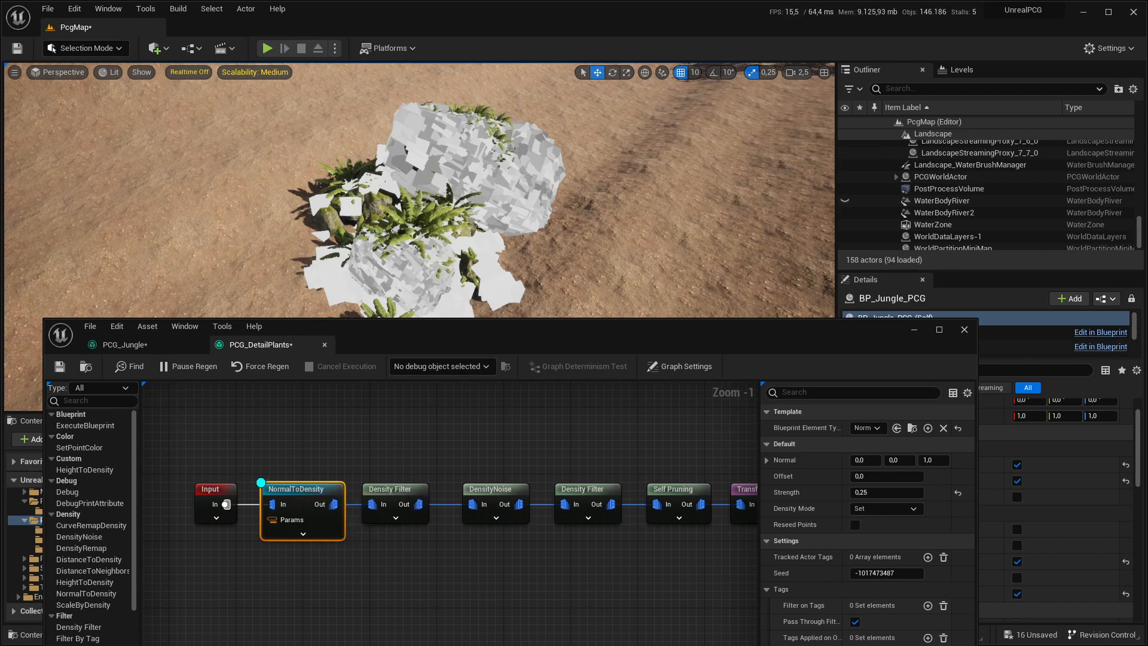
pyautogui.moveTo(604, 240); pyautogui.dragTo(606, 197, button='right')
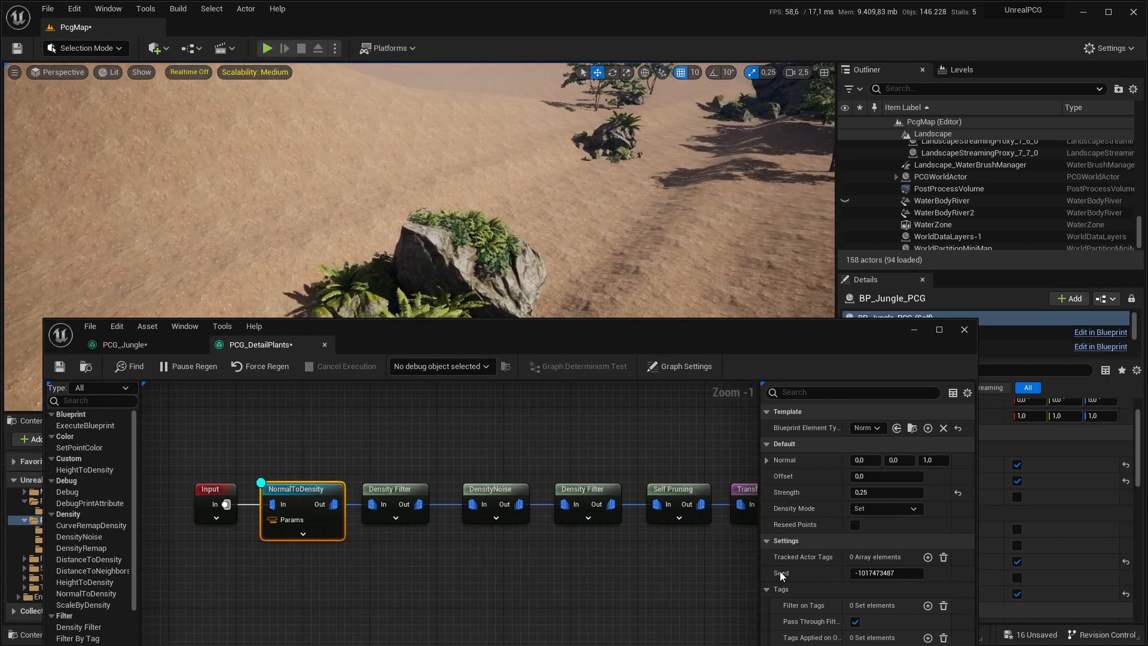
pyautogui.moveTo(766, 329); pyautogui.dragTo(733, 146)
pyautogui.click(852, 601)
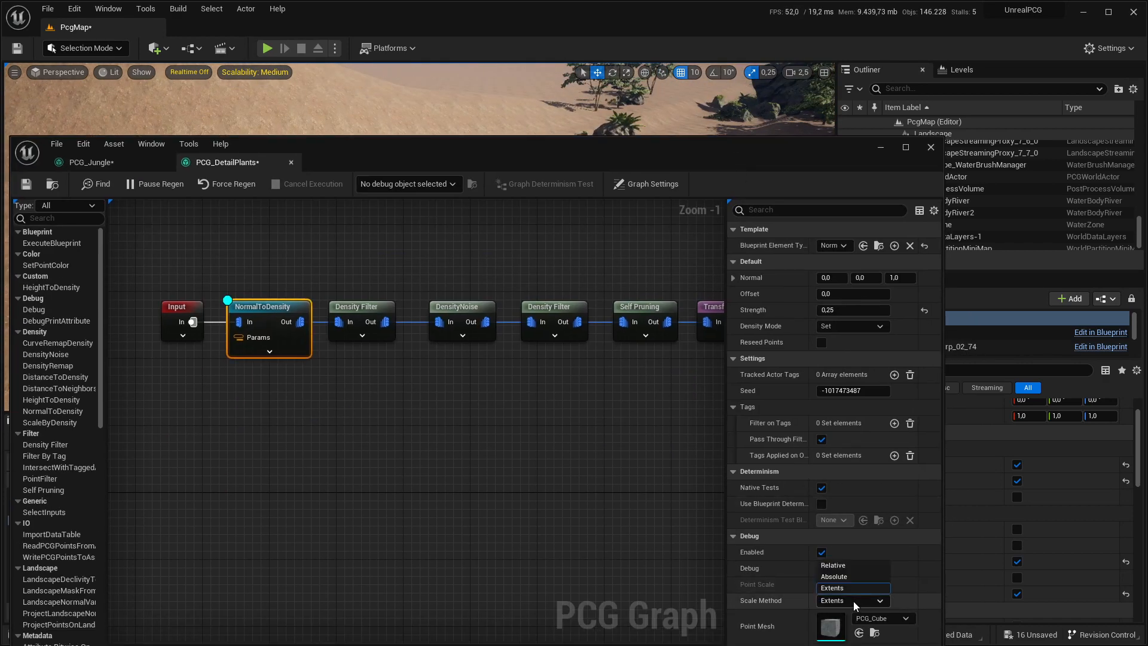
pyautogui.click(834, 526)
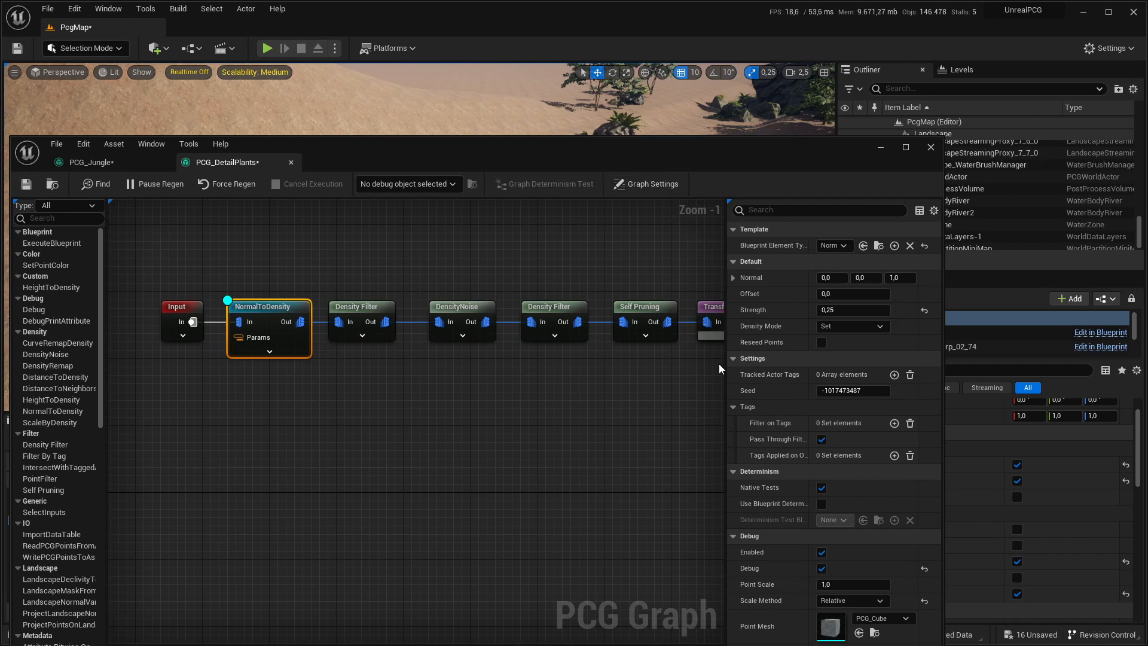
pyautogui.moveTo(576, 146); pyautogui.dragTo(617, 428)
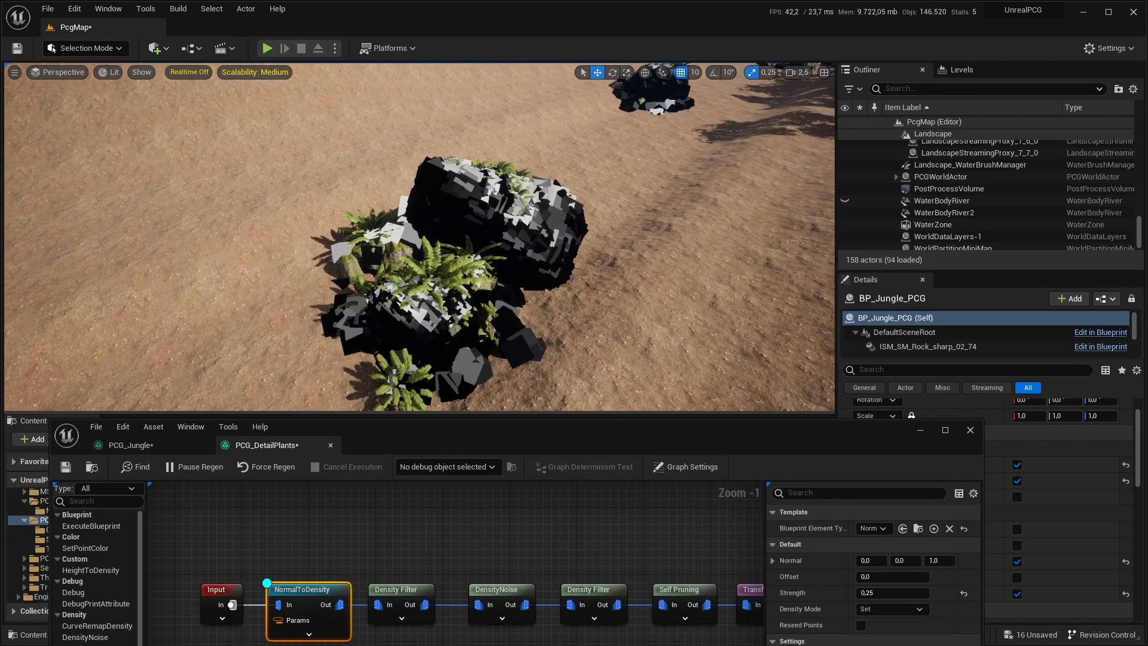
# Reduce the debug Point Scale of NormalToDensity and inspect the density points on the top and sides of the rocks up close
pyautogui.moveTo(598, 281); pyautogui.dragTo(597, 221, button='right')
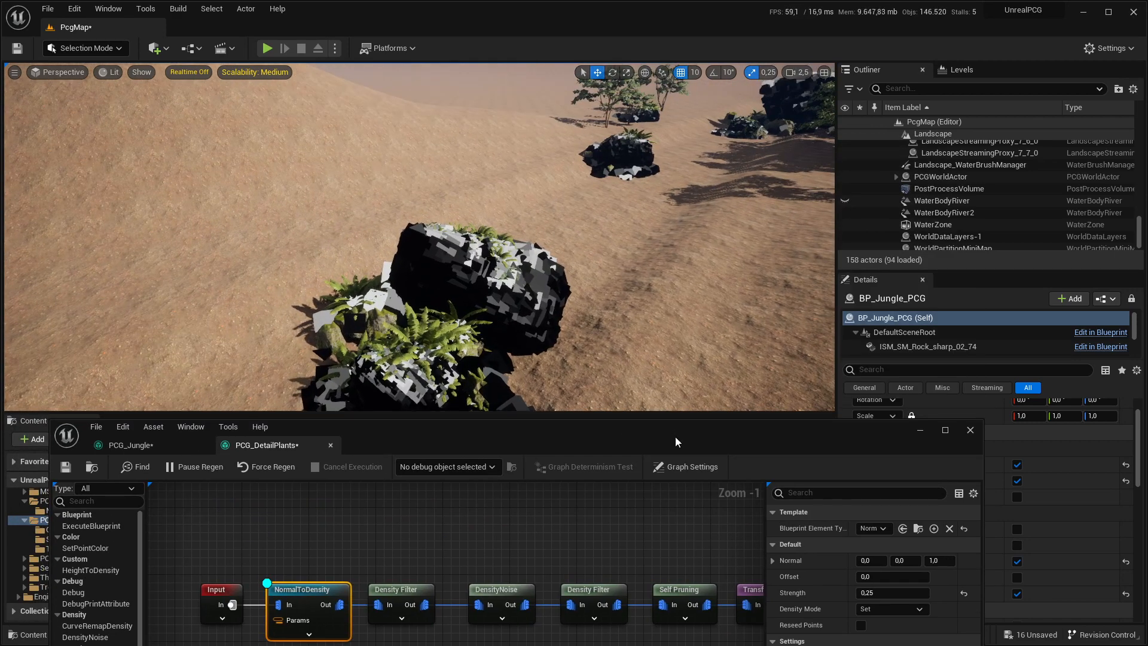
pyautogui.moveTo(676, 437); pyautogui.dragTo(662, 185)
pyautogui.click(874, 613)
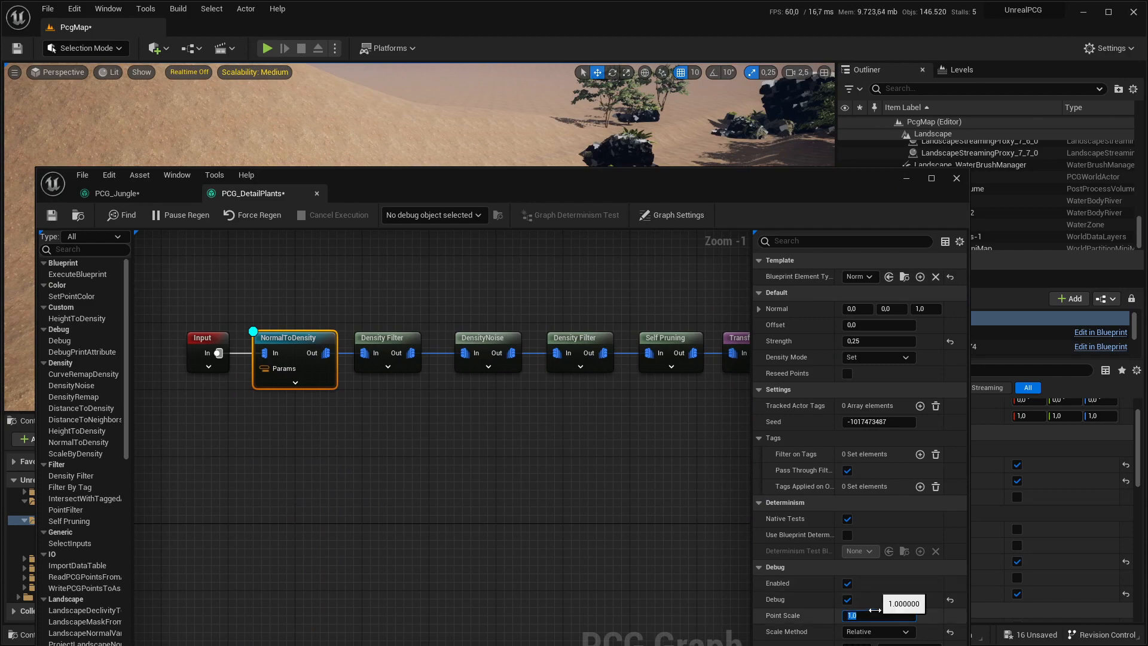
pyautogui.moveTo(705, 187); pyautogui.dragTo(737, 425)
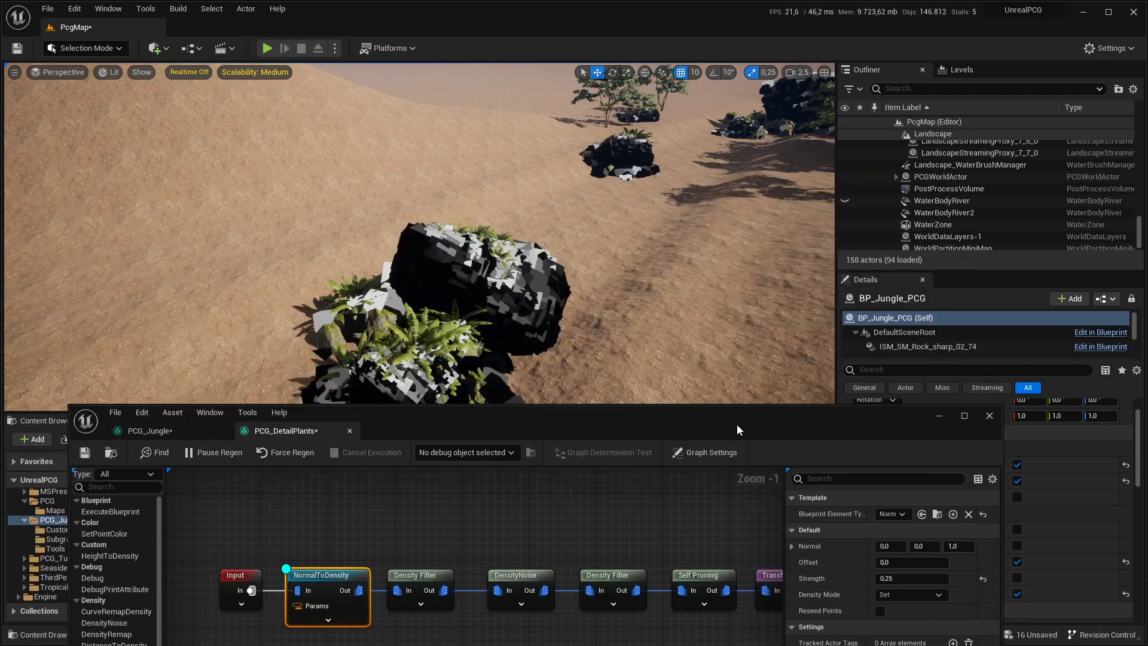
pyautogui.moveTo(514, 251); pyautogui.dragTo(488, 224, button='right')
pyautogui.press('w')
pyautogui.press('w')
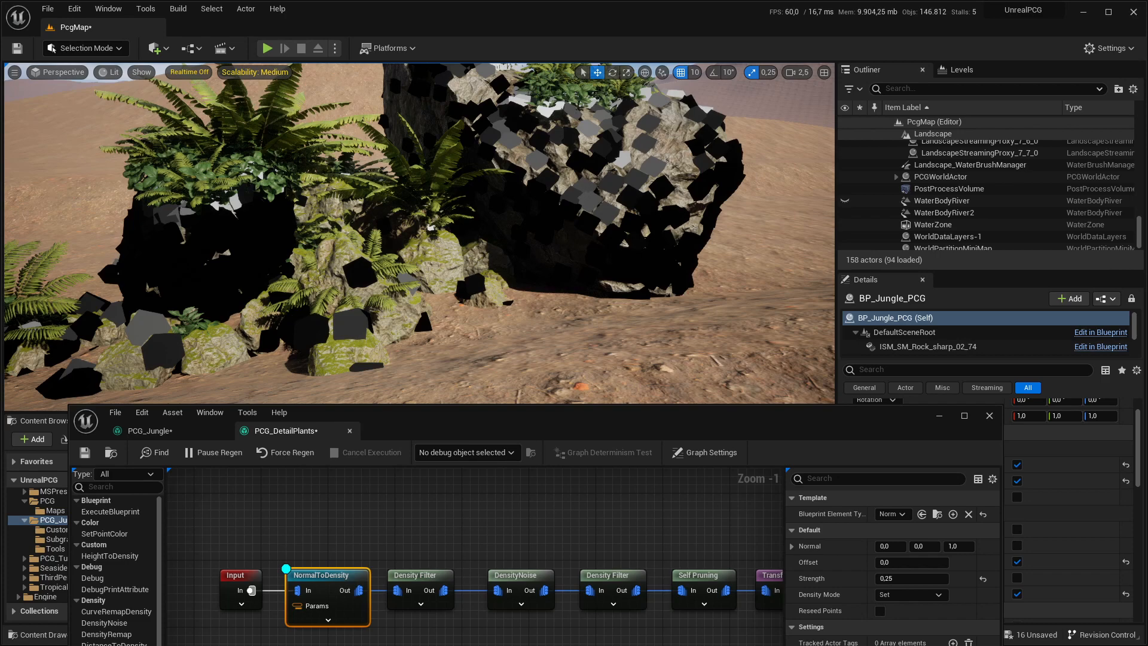
pyautogui.moveTo(489, 224); pyautogui.dragTo(551, 260, button='right')
pyautogui.press('e')
pyautogui.moveTo(387, 570); pyautogui.dragTo(357, 551, button='right')
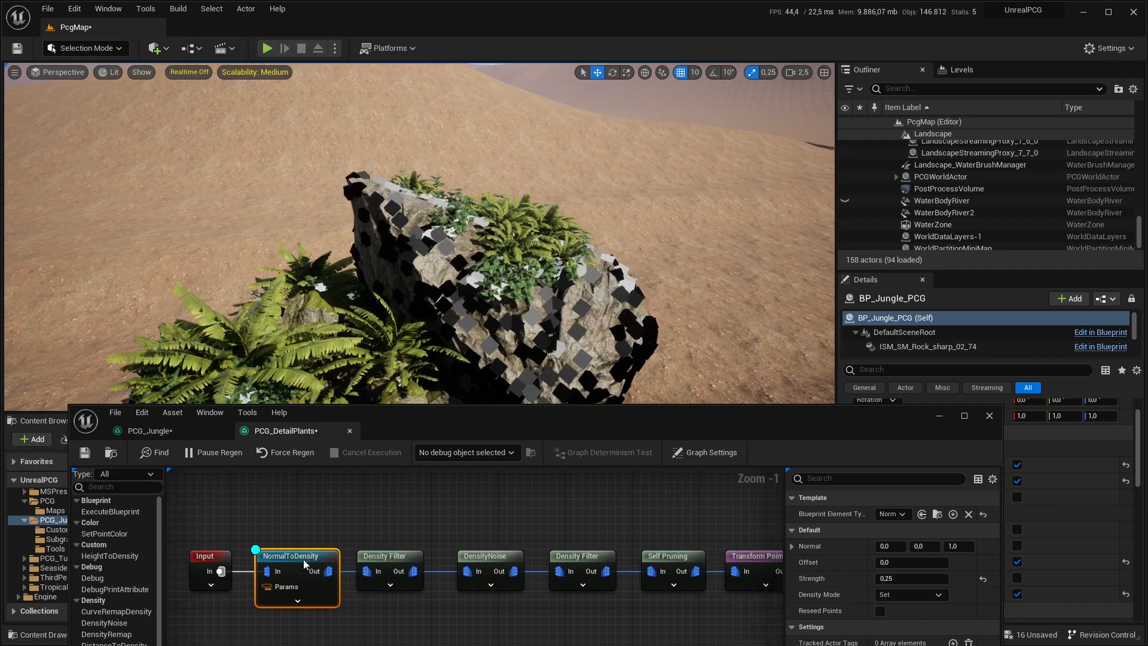
pyautogui.click(389, 555)
pyautogui.write('d')
pyautogui.press('Return')
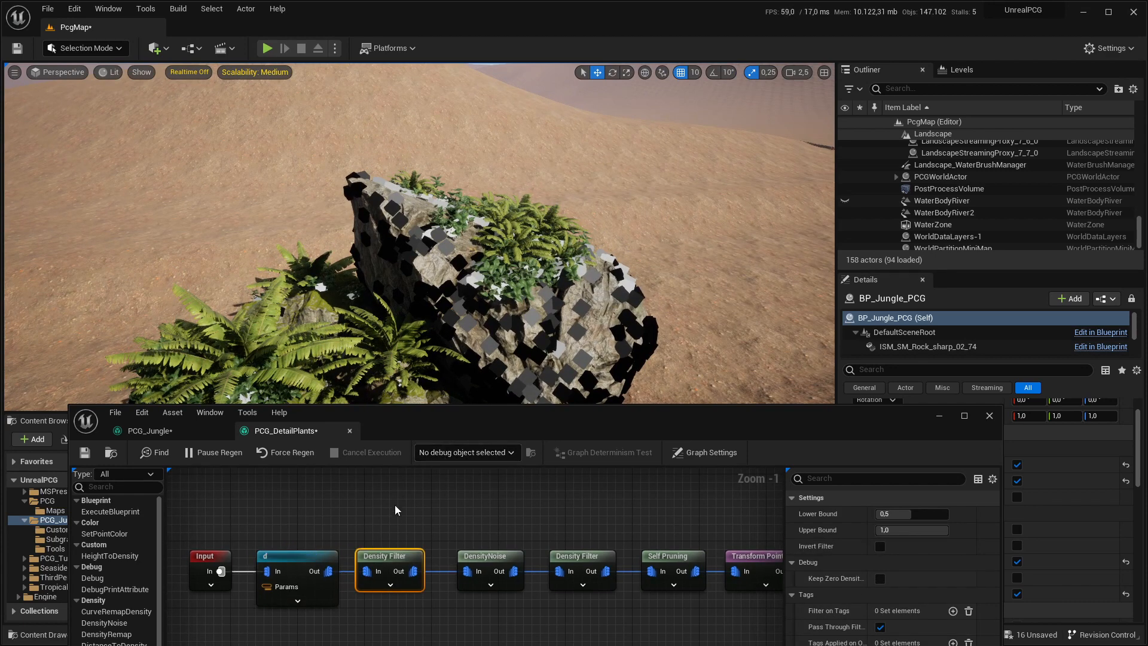
pyautogui.click(396, 506)
pyautogui.hotkey('ctrl', 'z')
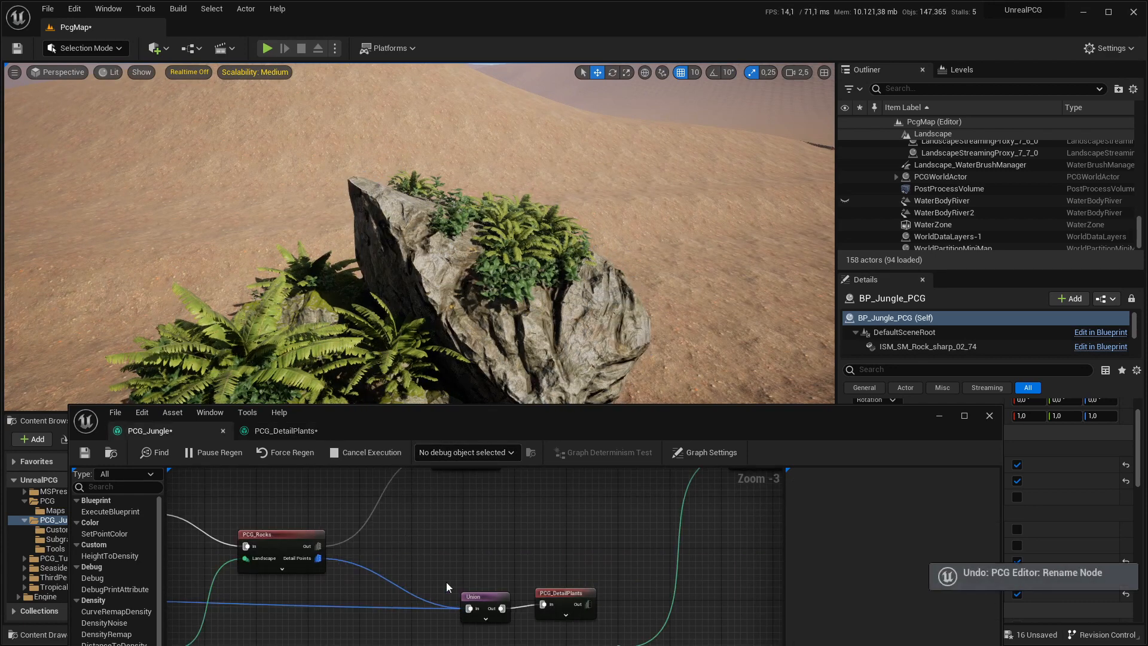
pyautogui.doubleClick(566, 594)
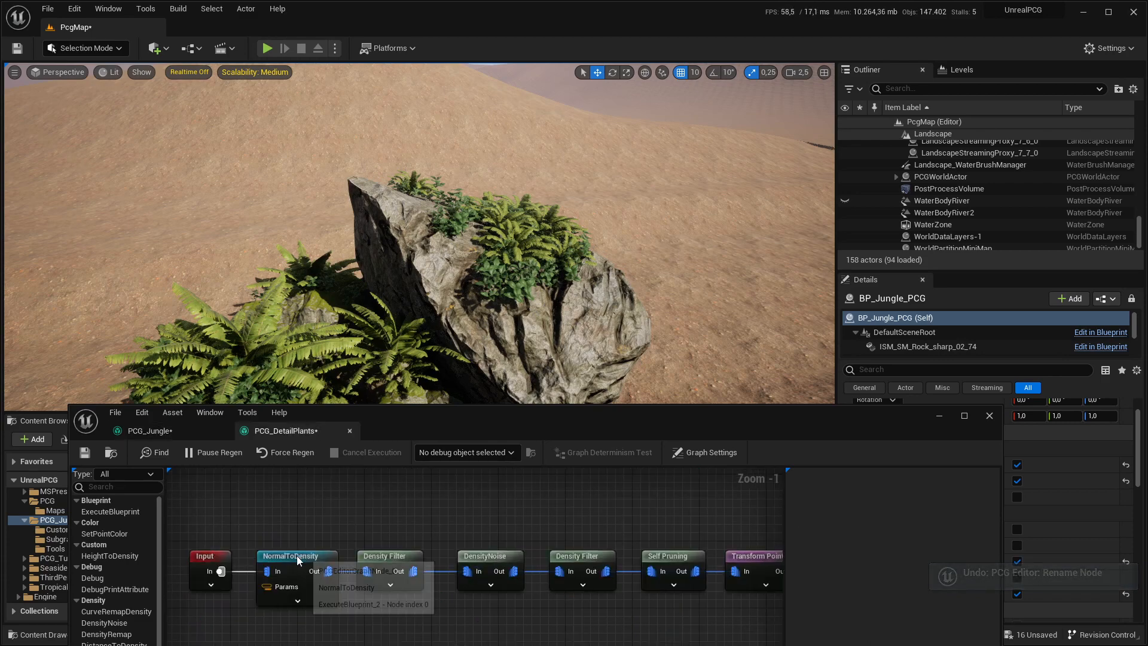
# Review the PCG_DetailPlants chain from the first Density Filter through DensityNoise and Self Pruning to Transform Points and StaticMeshSpawner
pyautogui.click(404, 553)
pyautogui.moveTo(575, 247); pyautogui.dragTo(544, 254, button='right')
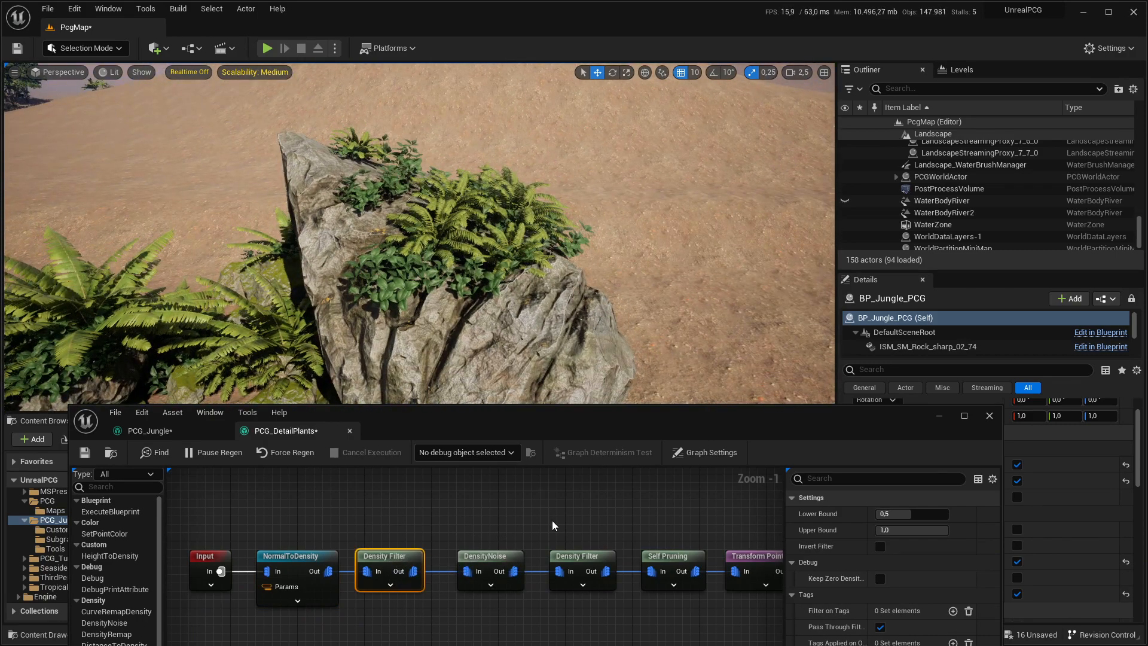
pyautogui.moveTo(551, 521); pyautogui.dragTo(407, 521, button='right')
pyautogui.moveTo(226, 499); pyautogui.dragTo(380, 592)
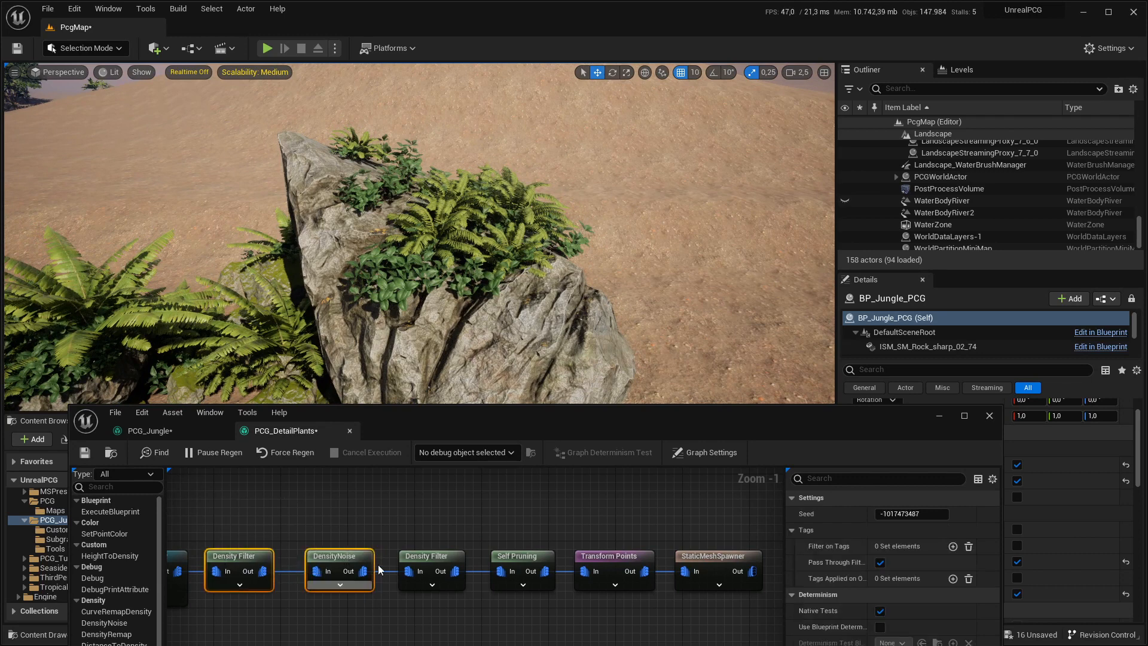
pyautogui.moveTo(398, 526); pyautogui.dragTo(470, 631)
pyautogui.moveTo(488, 516); pyautogui.dragTo(562, 598)
pyautogui.click(588, 530)
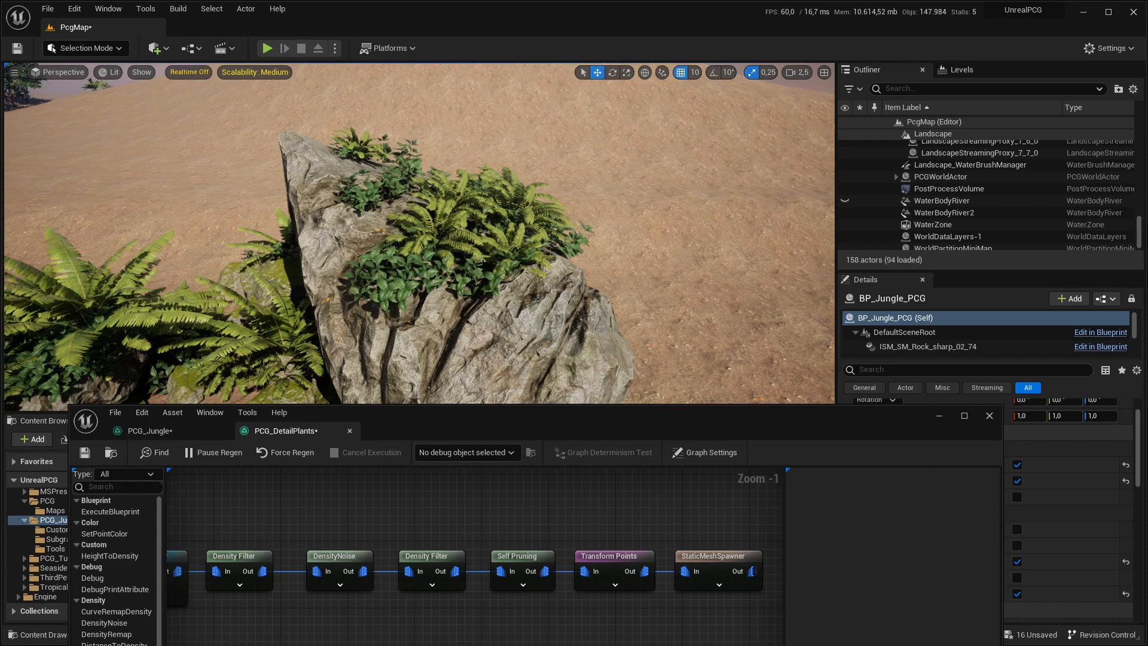
pyautogui.click(610, 557)
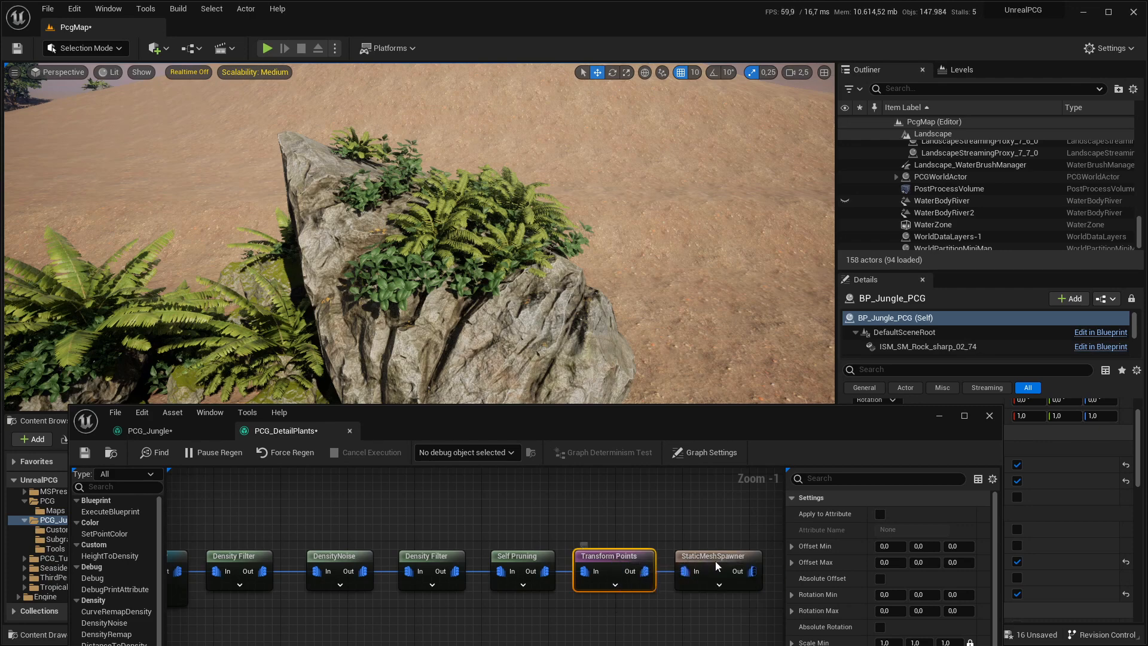
pyautogui.click(725, 563)
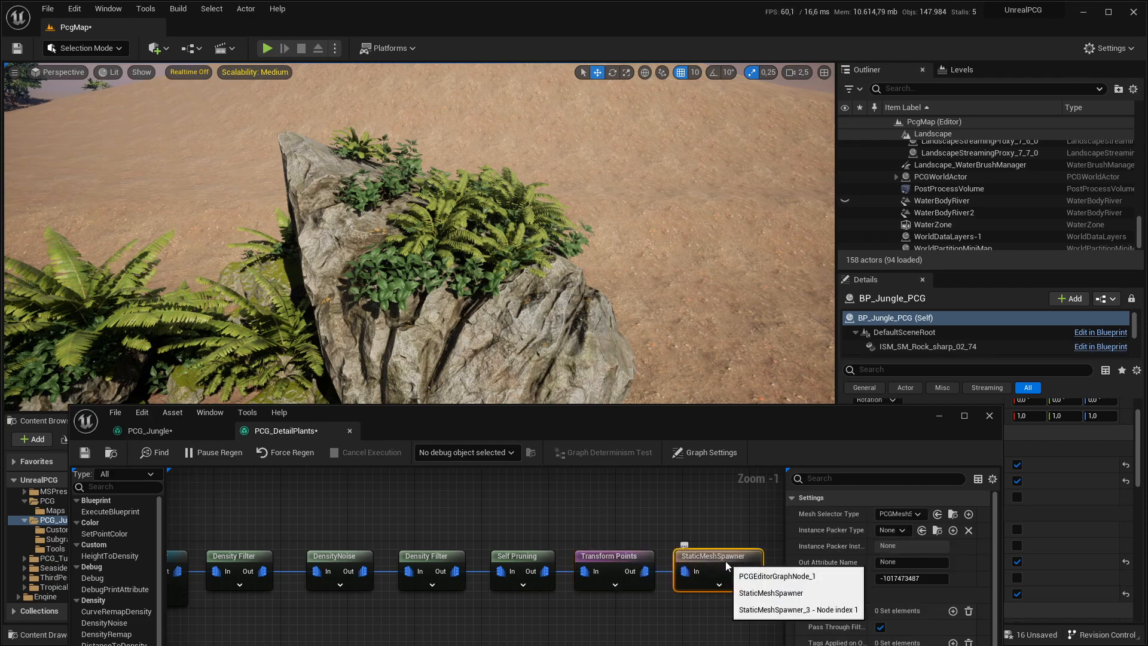
# Close the PCG_DetailPlants and PCG_Jungle graphs and save all changes
pyautogui.middleClick(271, 429)
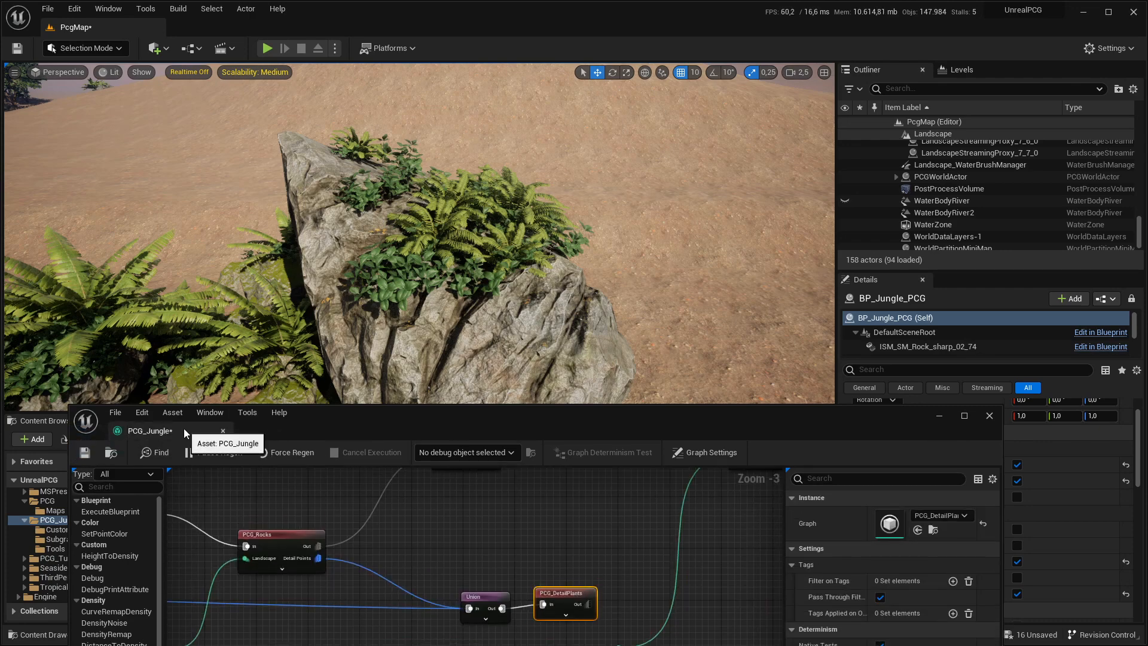
pyautogui.middleClick(185, 429)
pyautogui.hotkey('ctrl', 's')
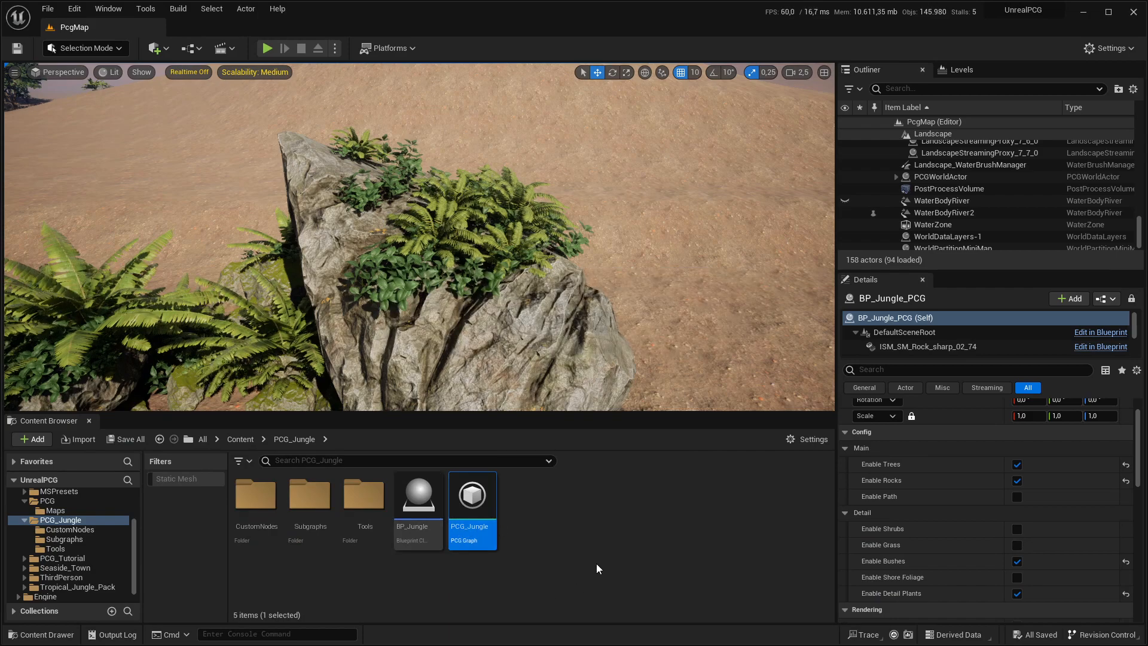
# Unhide WaterBodyRiver and look over the jungle and the river from above
pyautogui.press('s')
pyautogui.moveTo(510, 254); pyautogui.dragTo(347, 272, button='right')
pyautogui.click(845, 201)
pyautogui.moveTo(628, 239); pyautogui.dragTo(673, 216, button='right')
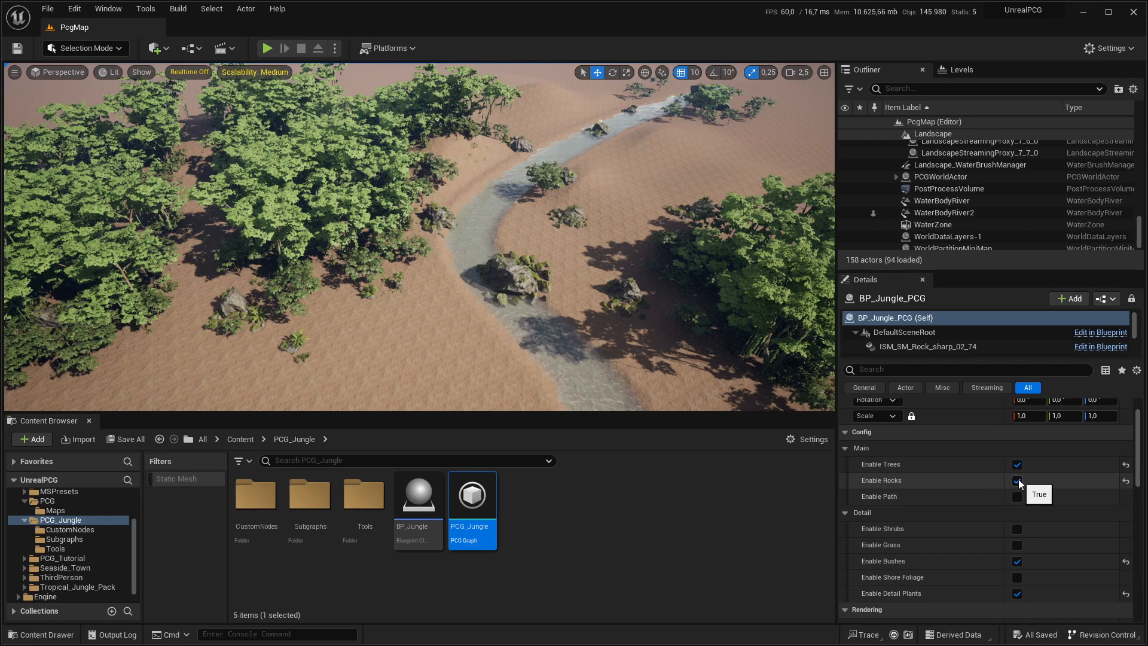
# Disable Detail Plants, Bushes and Rocks on BP_Jungle_PCG, leaving only Trees enabled
pyautogui.click(1018, 593)
pyautogui.click(1017, 561)
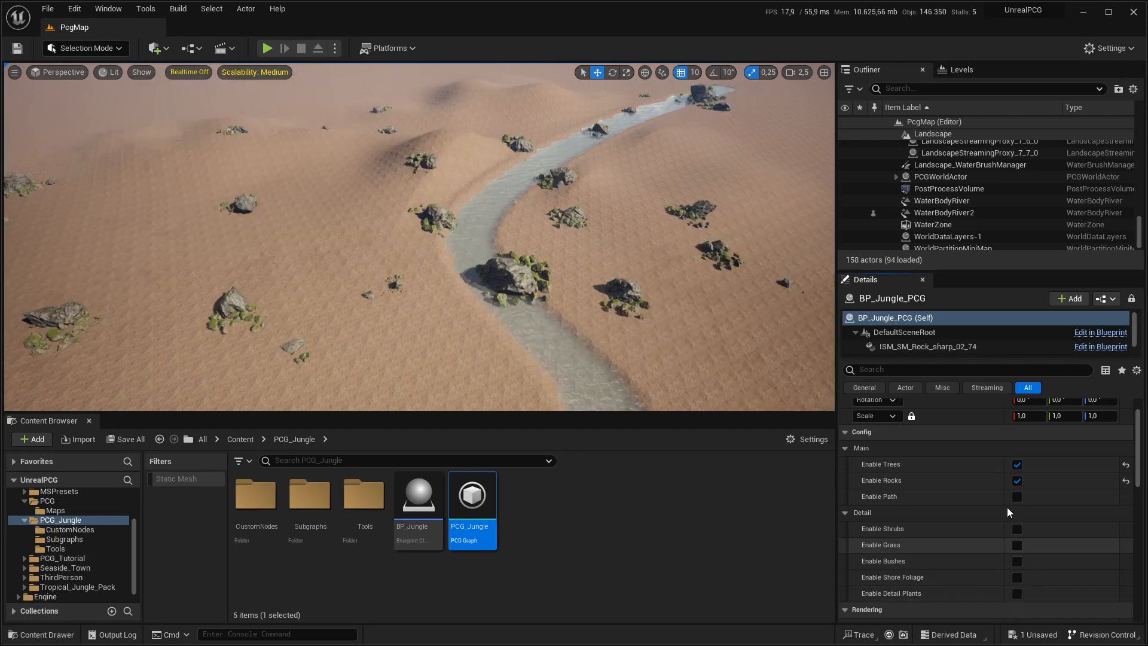
pyautogui.moveTo(637, 372); pyautogui.dragTo(573, 292, button='right')
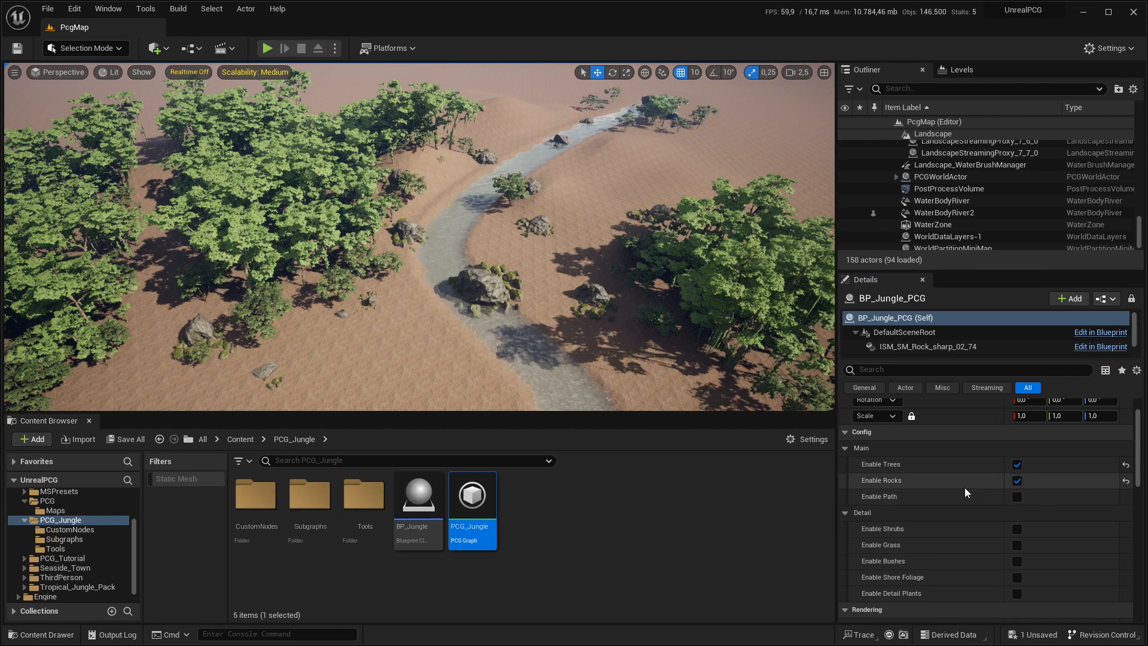
pyautogui.click(1018, 481)
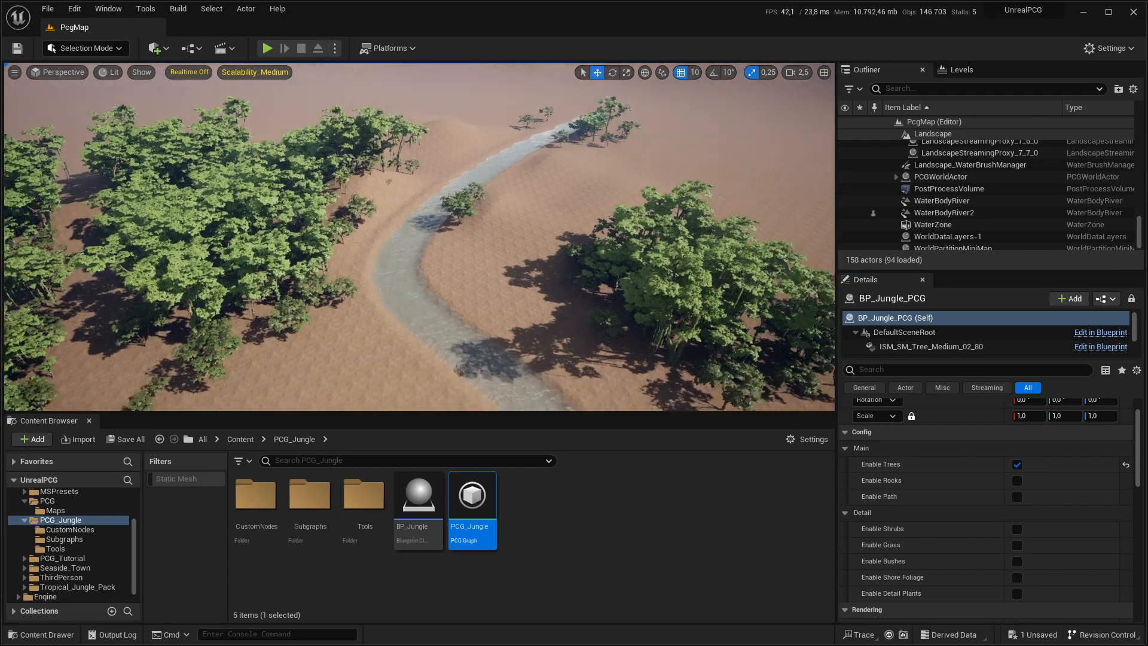
# Show the actors' splines in the viewport, then select BP_Road and move it away from its path through the forest
pyautogui.press('g')
pyautogui.moveTo(515, 251); pyautogui.dragTo(332, 274, button='right')
pyautogui.click(332, 274)
pyautogui.click(329, 276)
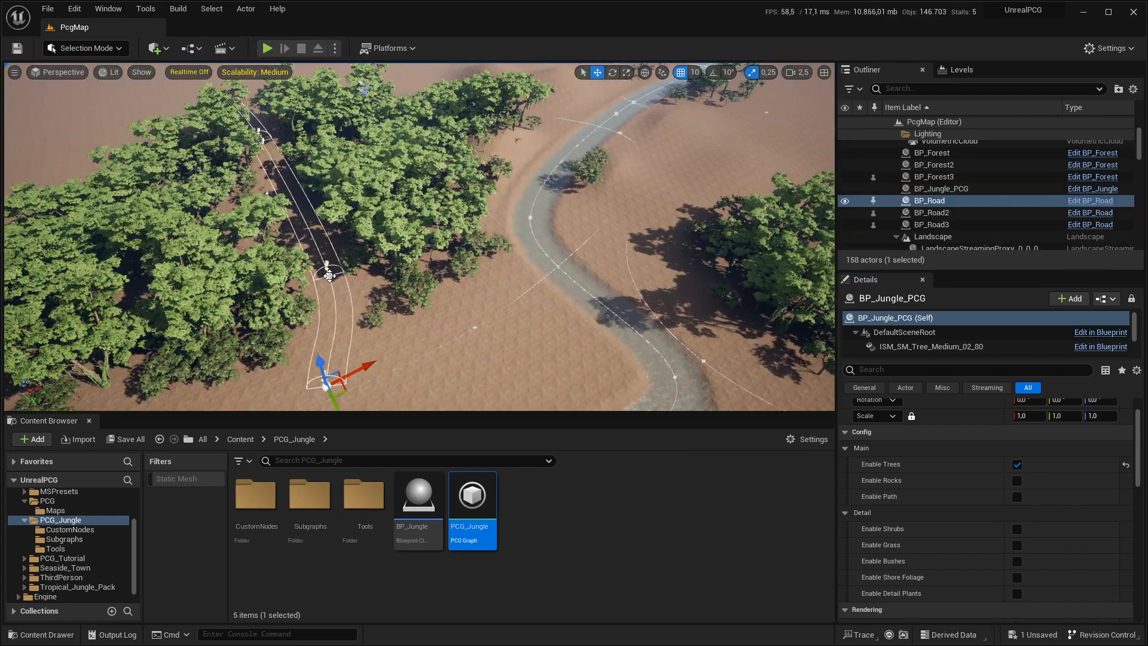
pyautogui.moveTo(347, 279); pyautogui.dragTo(451, 225)
pyautogui.moveTo(451, 224); pyautogui.dragTo(508, 226, button='right')
# Find the BP_Forest asset from BP_Forest3, place another instance at the river's end, and shift a point of its boundary spline
pyautogui.click(689, 149)
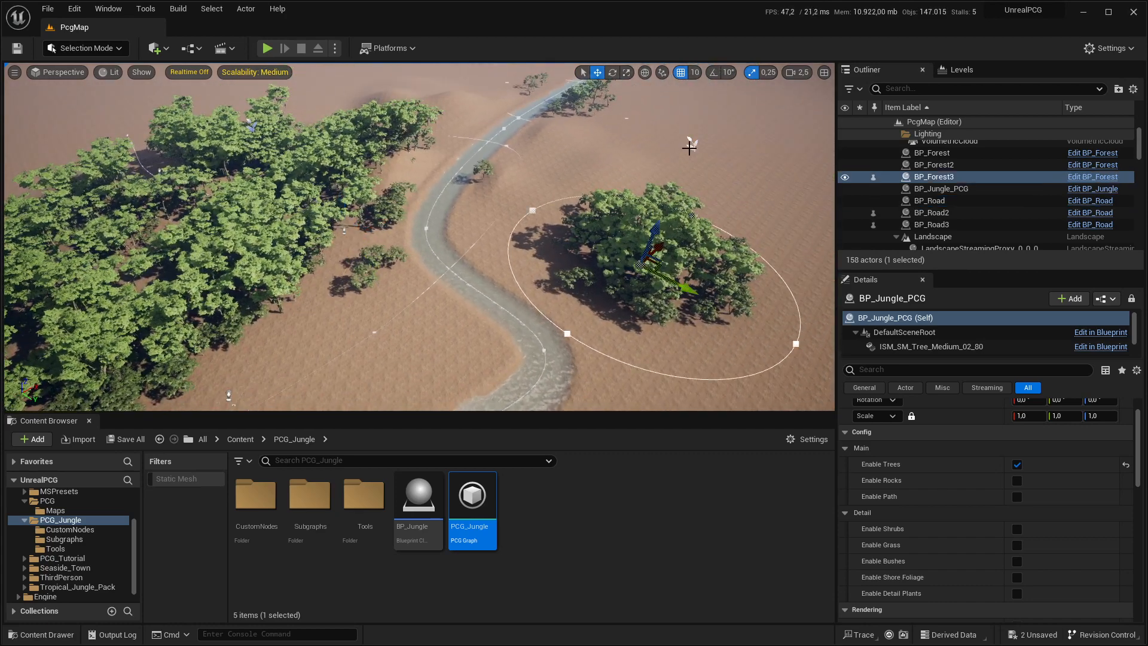
pyautogui.hotkey('ctrl', 'b')
pyautogui.moveTo(241, 504); pyautogui.dragTo(456, 382)
pyautogui.press('f')
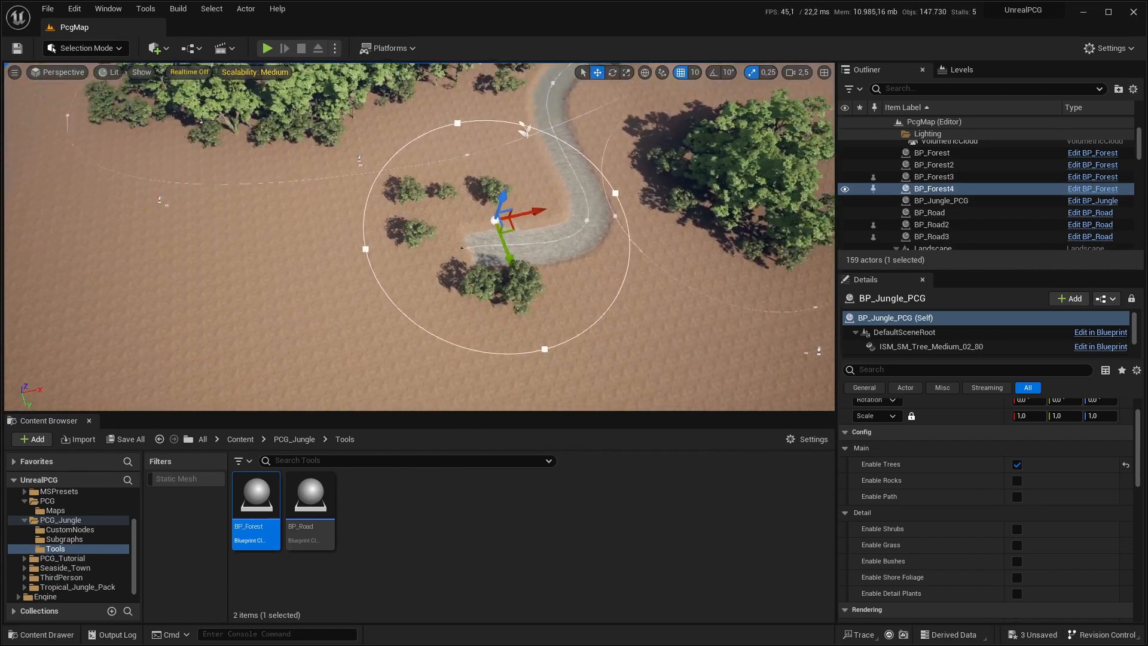
pyautogui.moveTo(511, 234); pyautogui.dragTo(478, 271)
pyautogui.press('f')
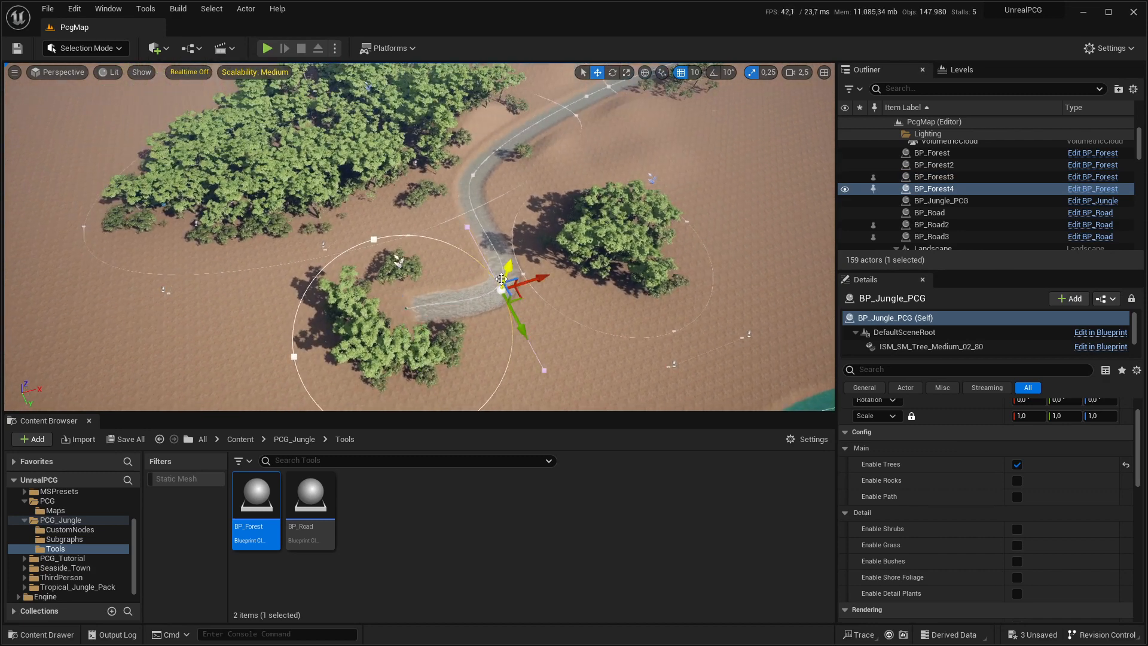
# Select the river and duplicate it onto the far side of the forest
pyautogui.click(502, 276)
pyautogui.keyDown('alt'); pyautogui.moveTo(433, 328); pyautogui.dragTo(187, 302); pyautogui.keyUp('alt')
pyautogui.press('e')
pyautogui.moveTo(300, 275); pyautogui.dragTo(275, 272, button='right')
pyautogui.press('w')
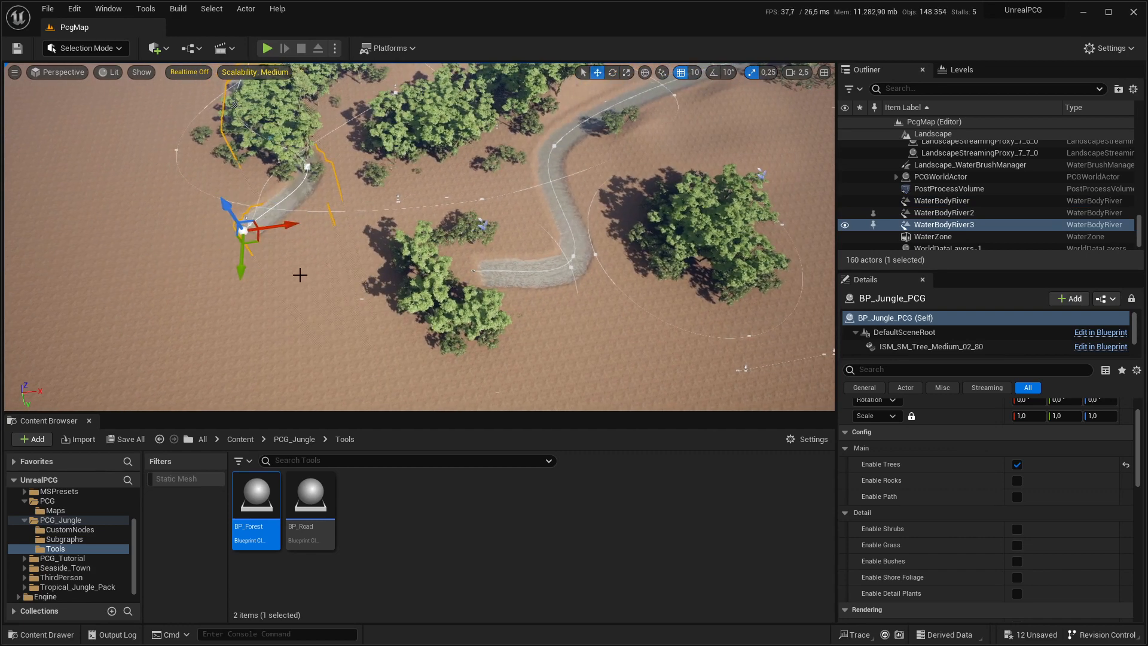
# Move the spline points of the duplicated river so that it bends around the edge of the forest
pyautogui.moveTo(255, 235); pyautogui.dragTo(268, 291)
pyautogui.moveTo(326, 211); pyautogui.dragTo(330, 212)
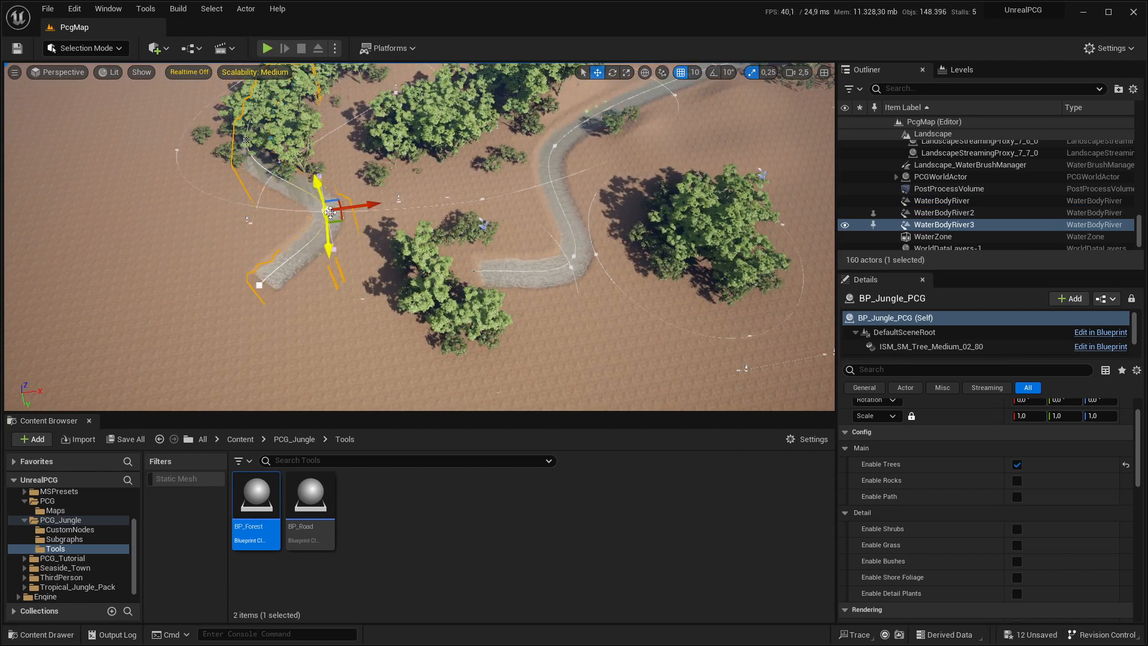
pyautogui.moveTo(249, 215); pyautogui.dragTo(247, 214)
pyautogui.moveTo(247, 215); pyautogui.dragTo(259, 166, button='right')
pyautogui.press('w')
pyautogui.press('a')
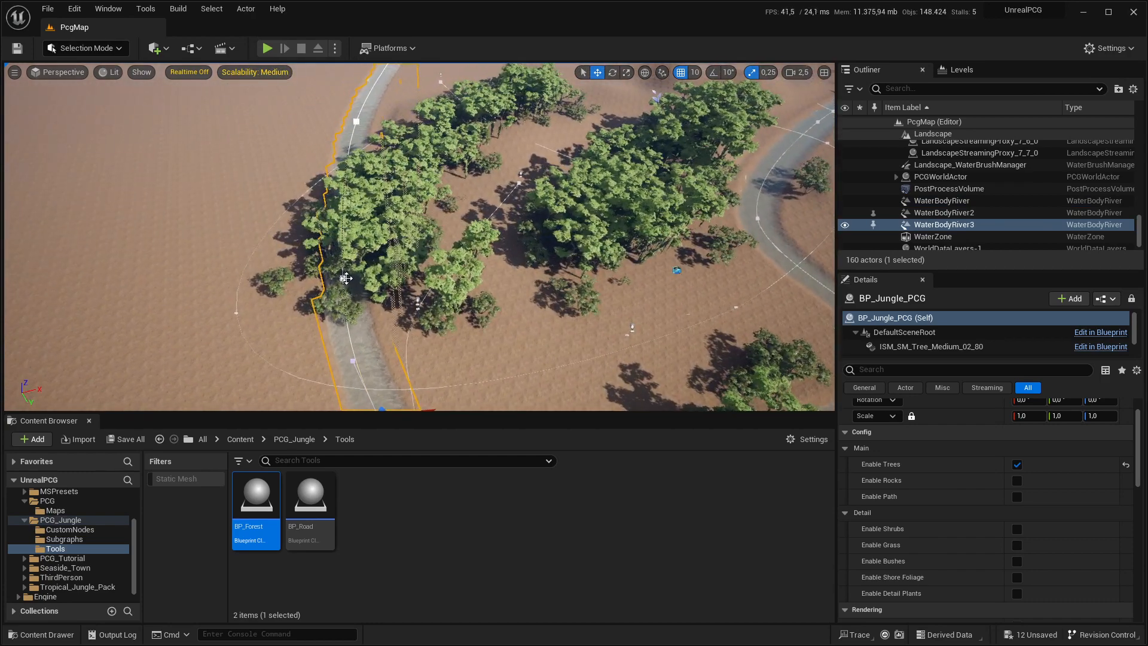
pyautogui.moveTo(358, 283); pyautogui.dragTo(310, 291)
pyautogui.moveTo(310, 290); pyautogui.dragTo(351, 313, button='right')
pyautogui.press('a')
pyautogui.press('w')
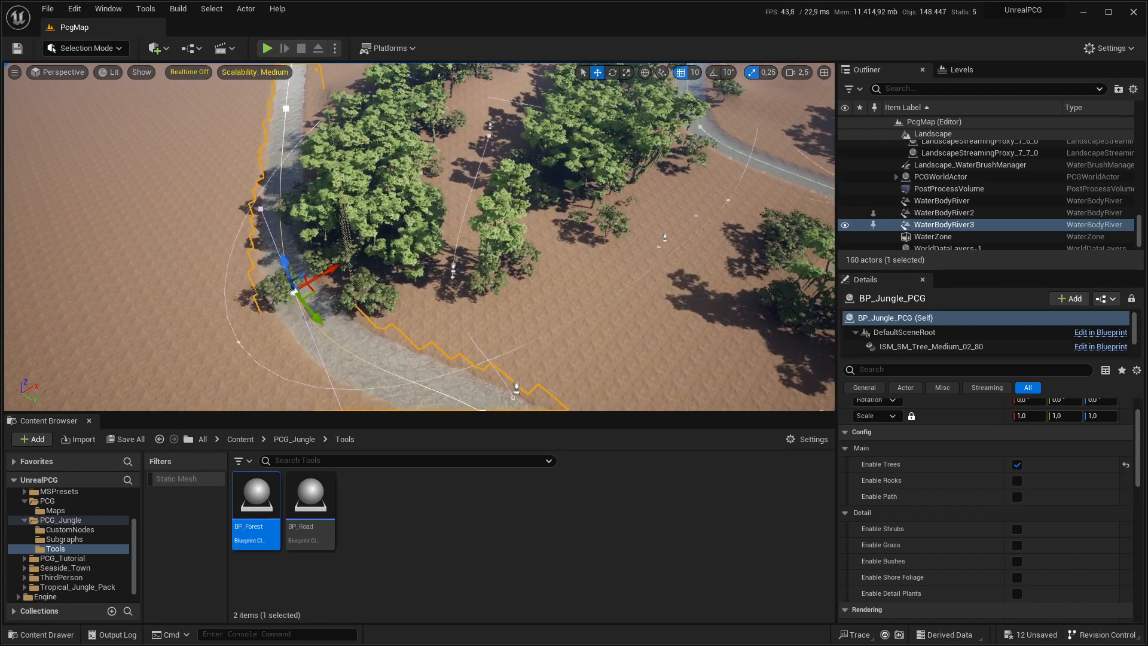
# Select BP_Forest between the two rivers and move it slightly
pyautogui.click(498, 224)
pyautogui.press('s')
pyautogui.moveTo(498, 223); pyautogui.dragTo(499, 269, button='right')
pyautogui.click(500, 225)
pyautogui.press('d')
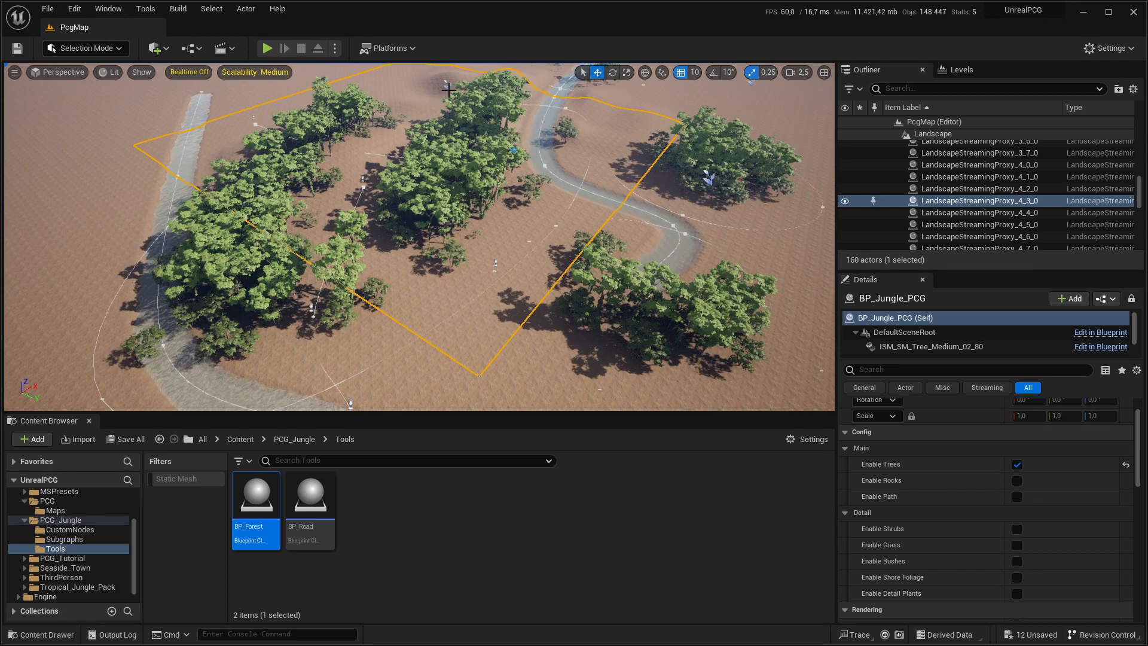
pyautogui.click(447, 85)
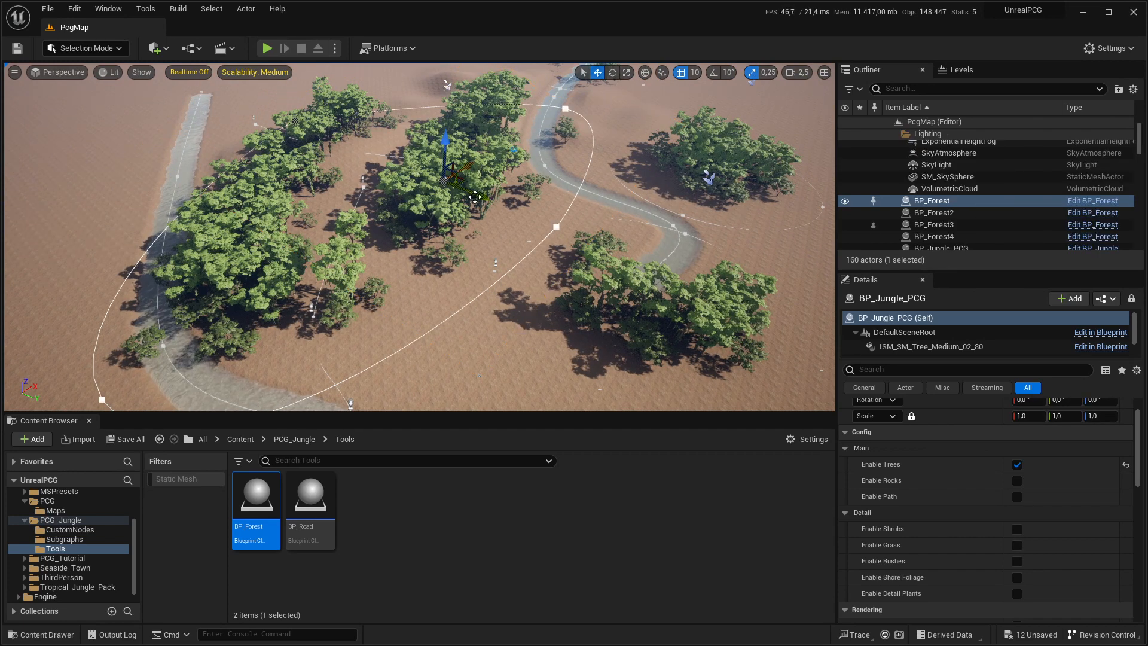
pyautogui.moveTo(484, 194); pyautogui.dragTo(490, 190)
pyautogui.moveTo(491, 190); pyautogui.dragTo(418, 186, button='right')
pyautogui.moveTo(548, 238); pyautogui.dragTo(479, 303, button='right')
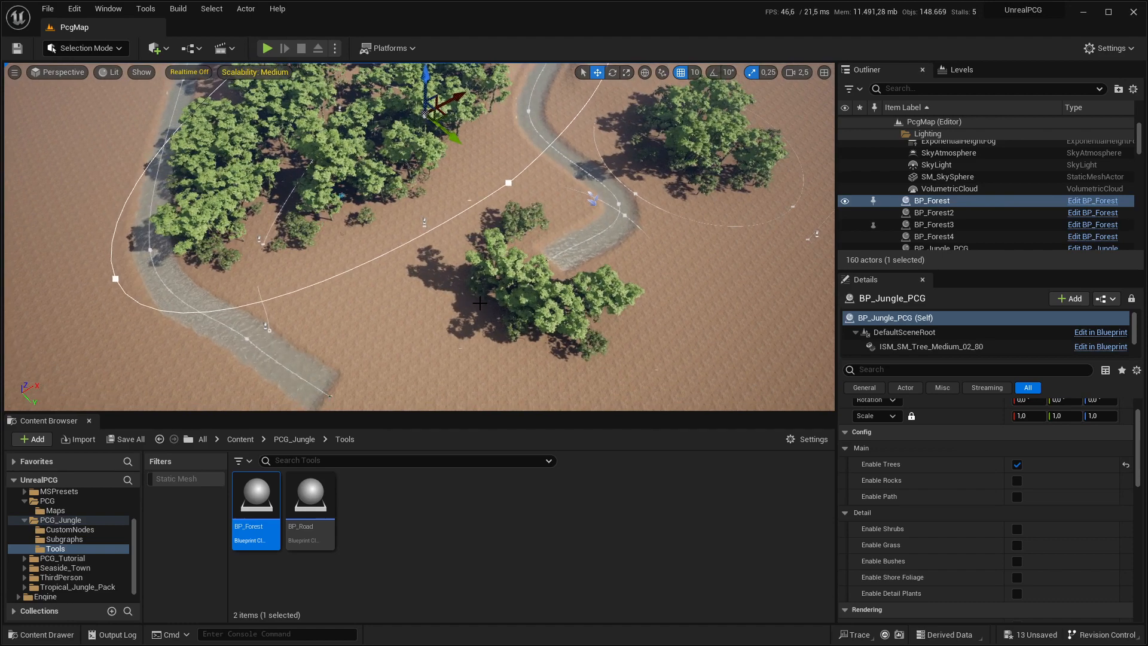
# Select BP_Forest4 at the river's end and enable rocks and path for BP_Jungle_PCG in addition to its trees
pyautogui.click(595, 206)
pyautogui.moveTo(594, 207); pyautogui.dragTo(617, 184, button='right')
pyautogui.scroll(-1, 596, 220)
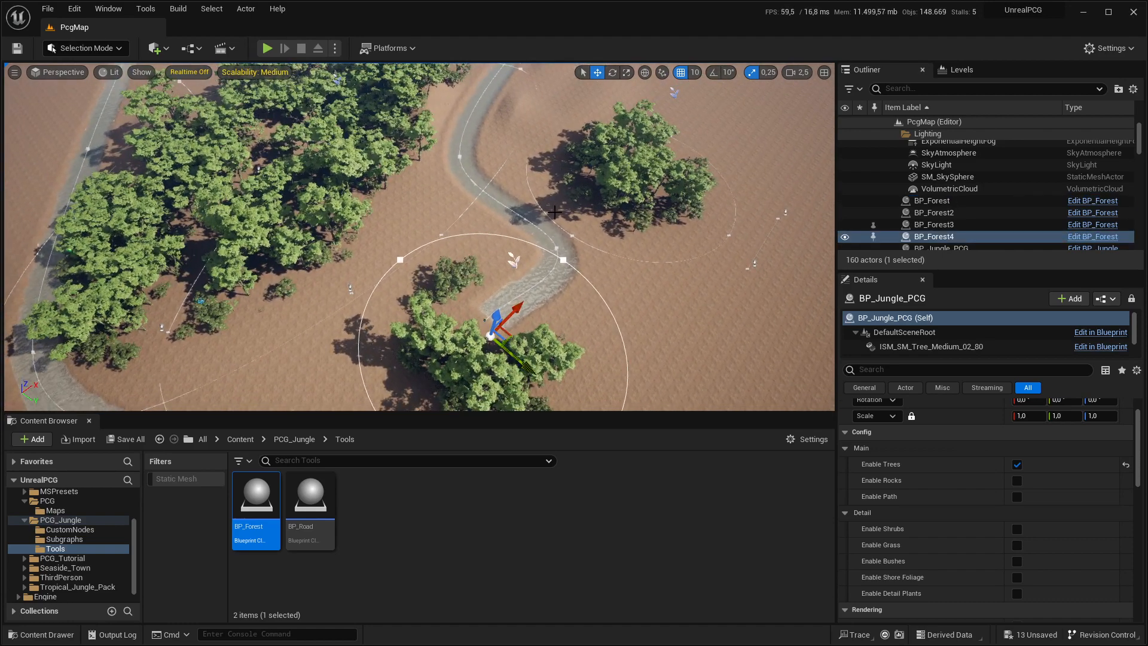
pyautogui.moveTo(554, 213); pyautogui.dragTo(566, 186, button='right')
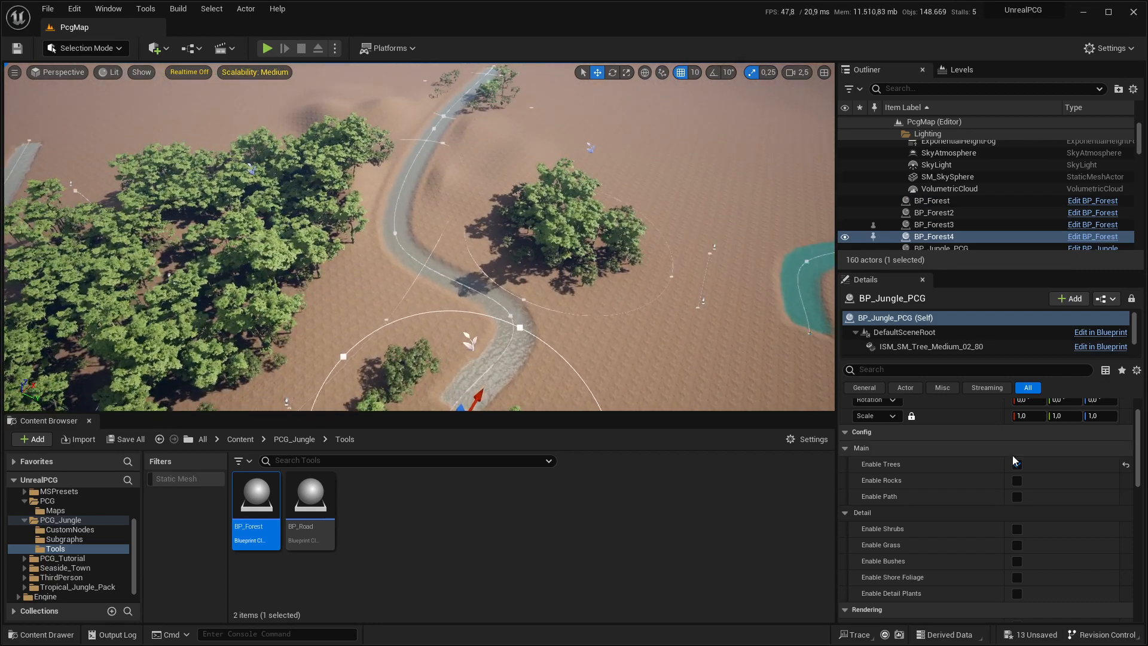
pyautogui.click(1016, 464)
pyautogui.click(1017, 480)
pyautogui.click(1016, 496)
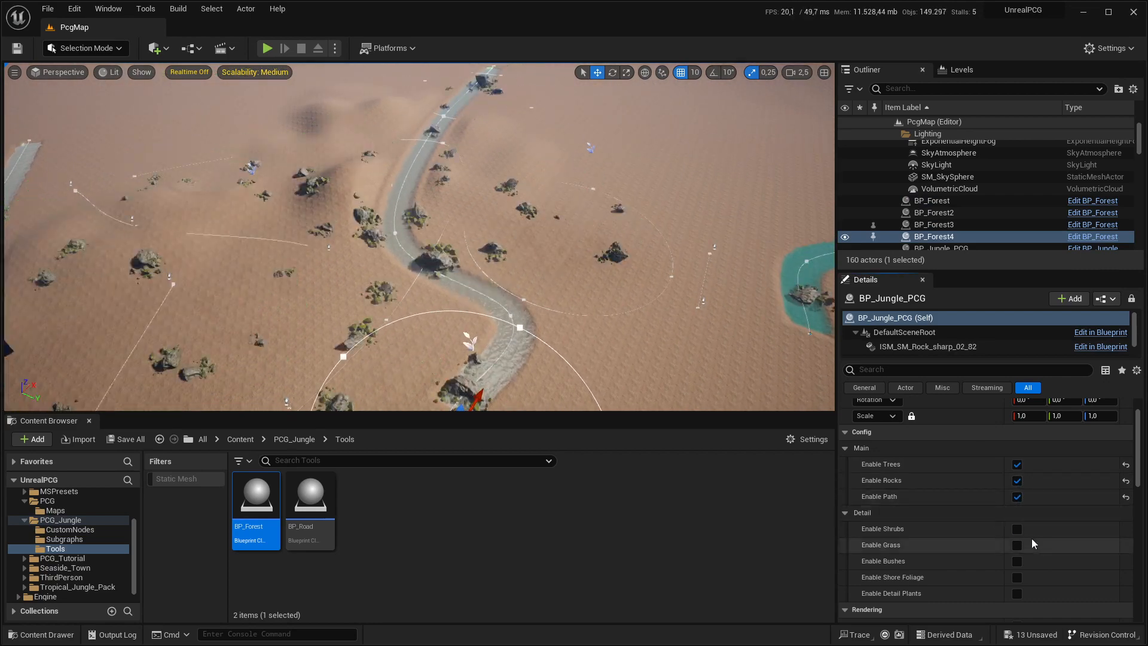
pyautogui.moveTo(742, 335); pyautogui.dragTo(670, 329, button='right')
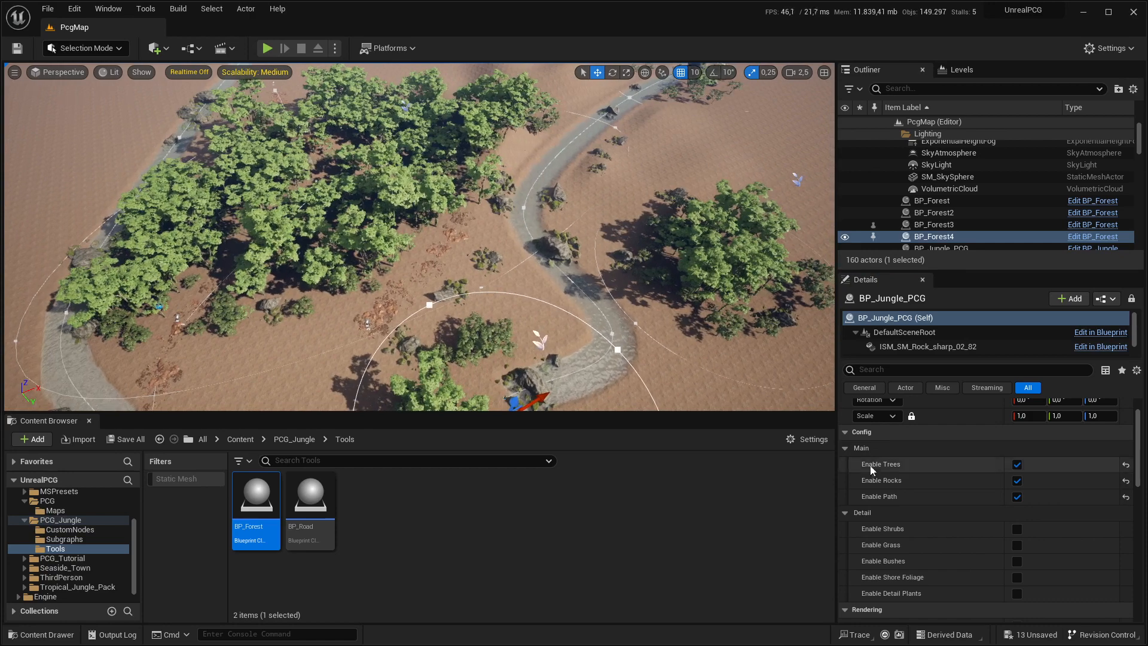
# Enable shrubs, grass, bushes and shore foliage for BP_Jungle_PCG
pyautogui.click(1022, 529)
pyautogui.click(1022, 546)
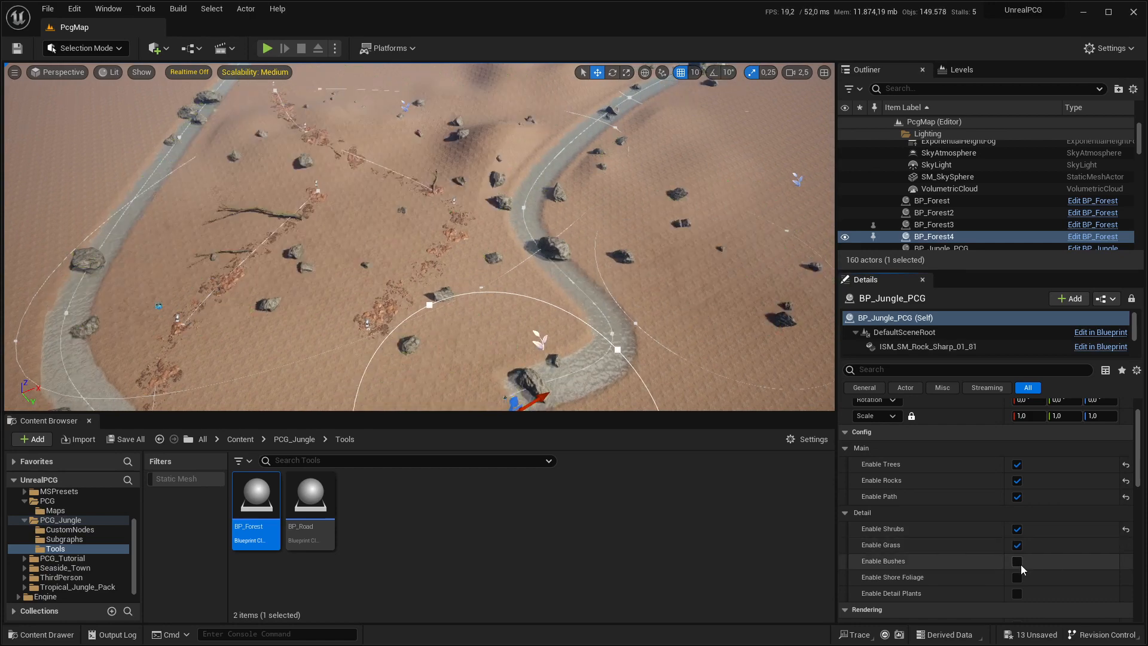
pyautogui.click(1020, 564)
pyautogui.click(1021, 578)
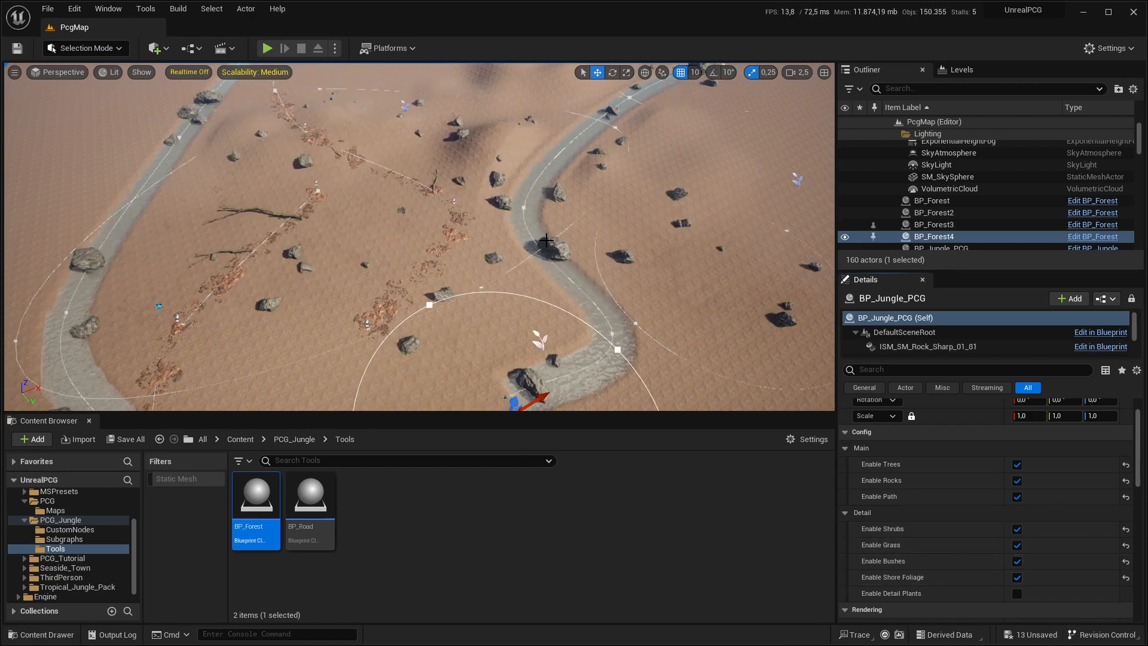
pyautogui.moveTo(552, 241)
pyautogui.mouseDown(button='right')
pyautogui.moveTo(582, 231)
pyautogui.moveTo(563, 244)
pyautogui.moveTo(560, 221)
pyautogui.mouseUp(button='right')
pyautogui.press('w')
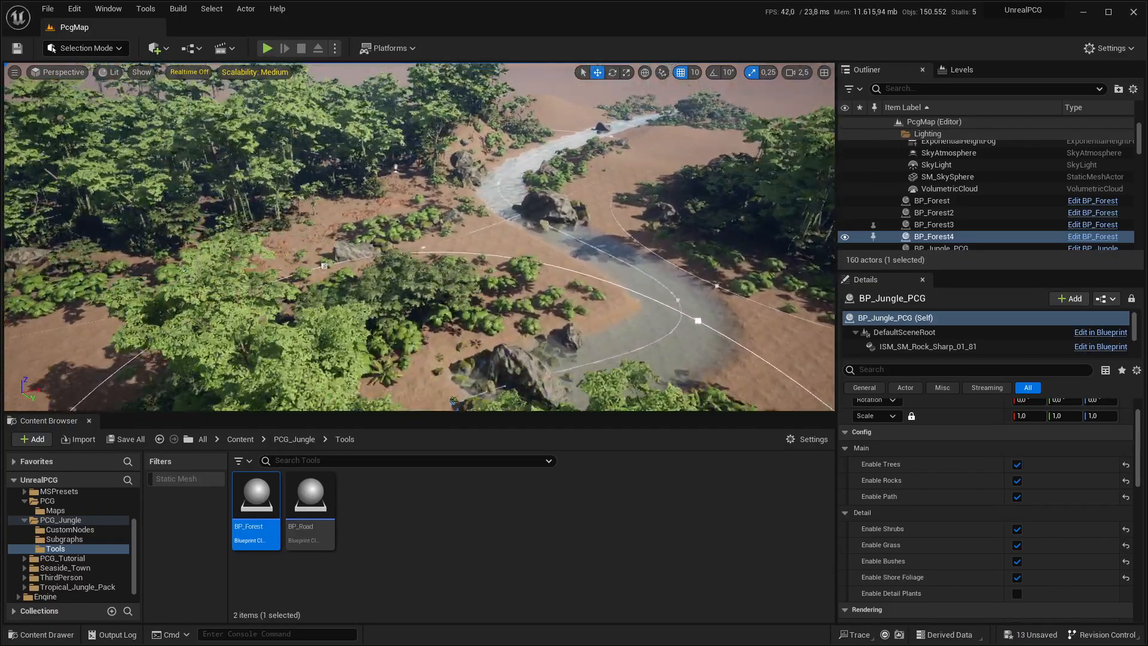
# Hide the editor markers in the viewport, enable detail plants and get a close view of the river bank
pyautogui.moveTo(652, 290); pyautogui.dragTo(652, 276, button='right')
pyautogui.press('g')
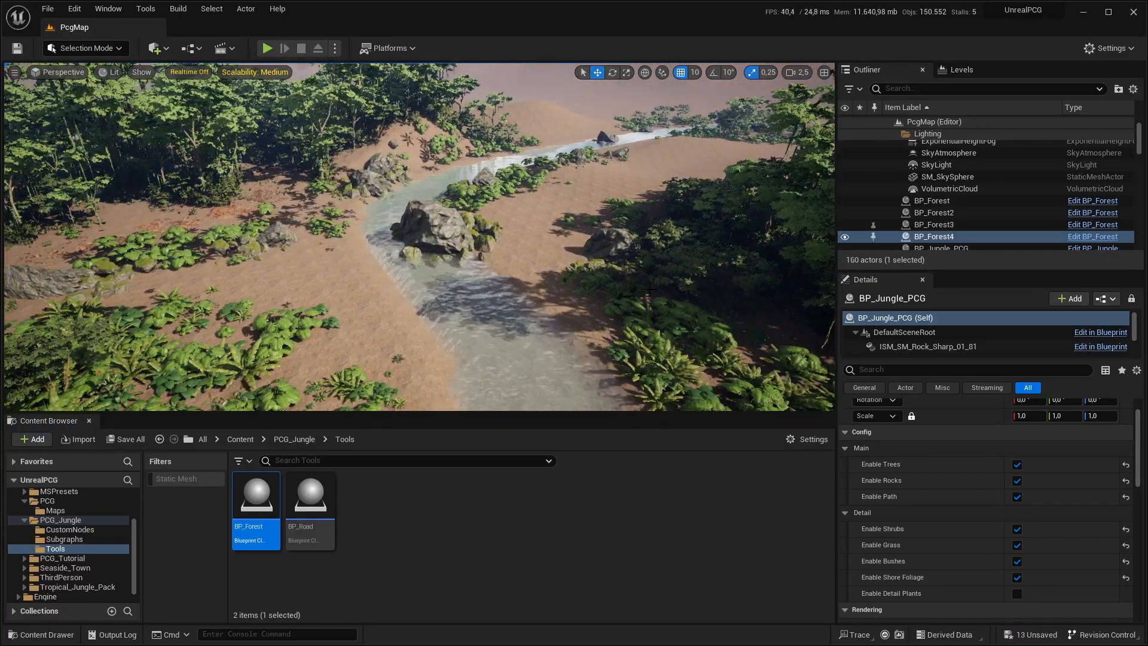
pyautogui.click(1017, 593)
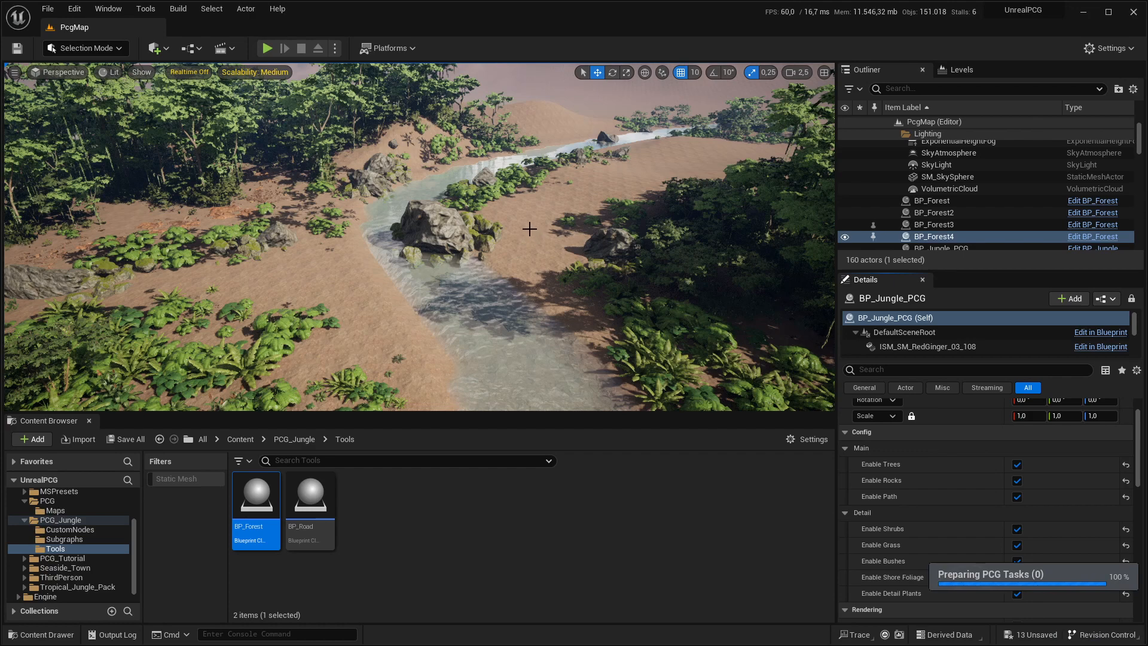
pyautogui.moveTo(519, 223); pyautogui.dragTo(543, 198, button='right')
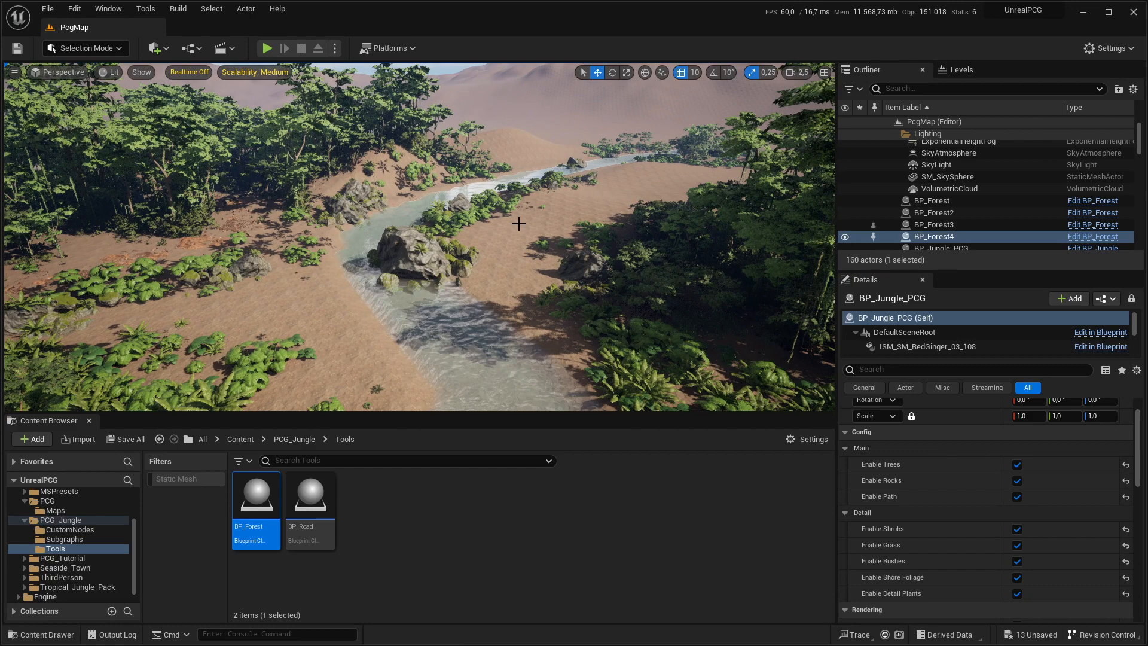
pyautogui.press('w')
pyautogui.moveTo(519, 224); pyautogui.dragTo(547, 224, button='right')
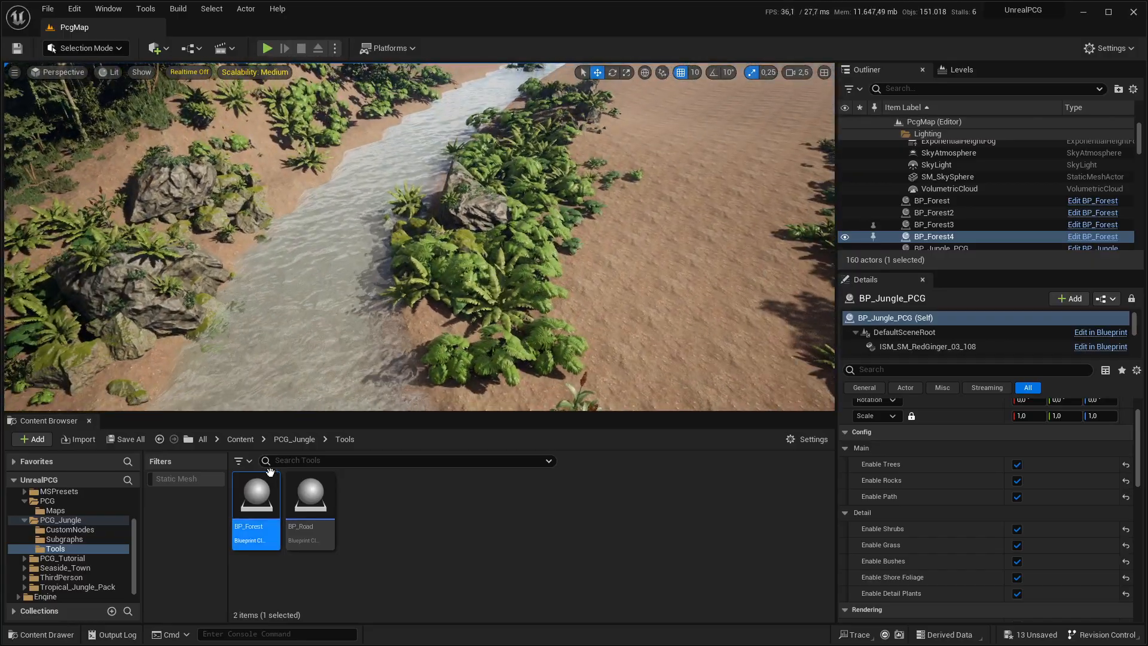
# Show the PCG_Jungle folder's contents and disable rocks, path, shrubs, grass and bushes, keeping trees, shore foliage and detail plants enabled
pyautogui.click(293, 440)
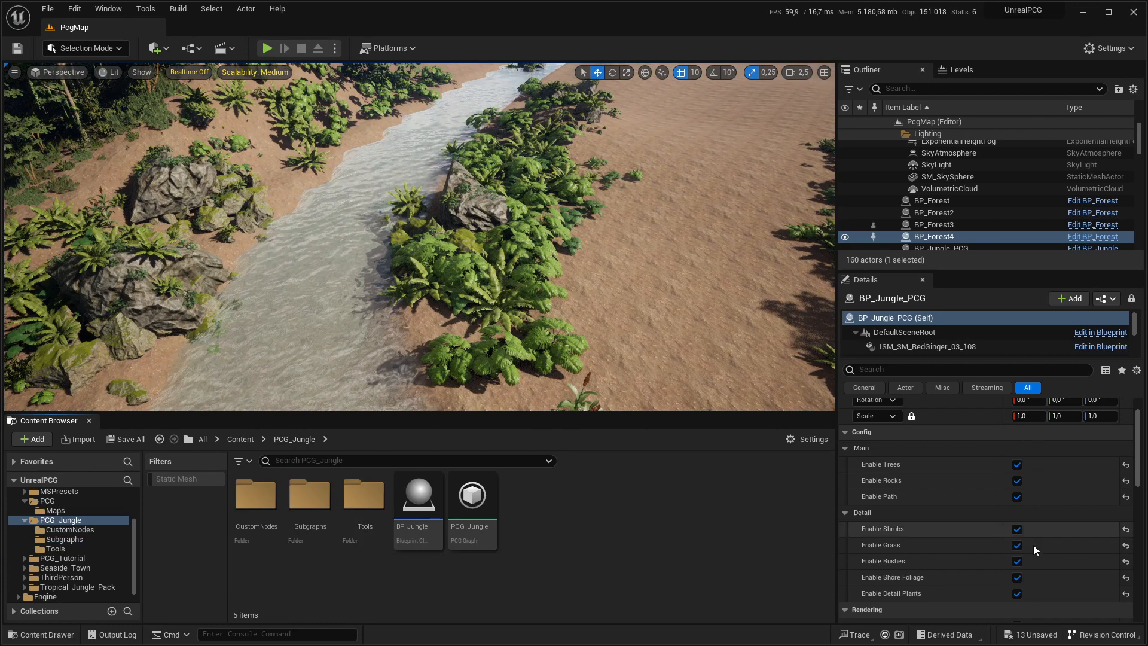
pyautogui.click(1017, 528)
pyautogui.click(1017, 545)
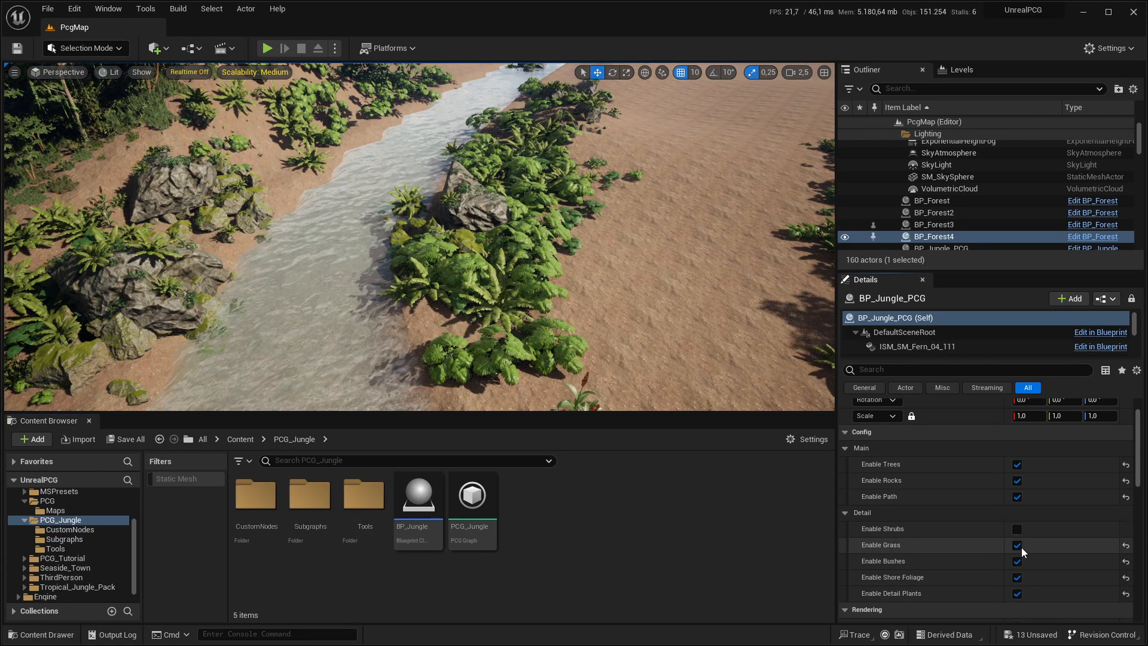
pyautogui.click(1018, 561)
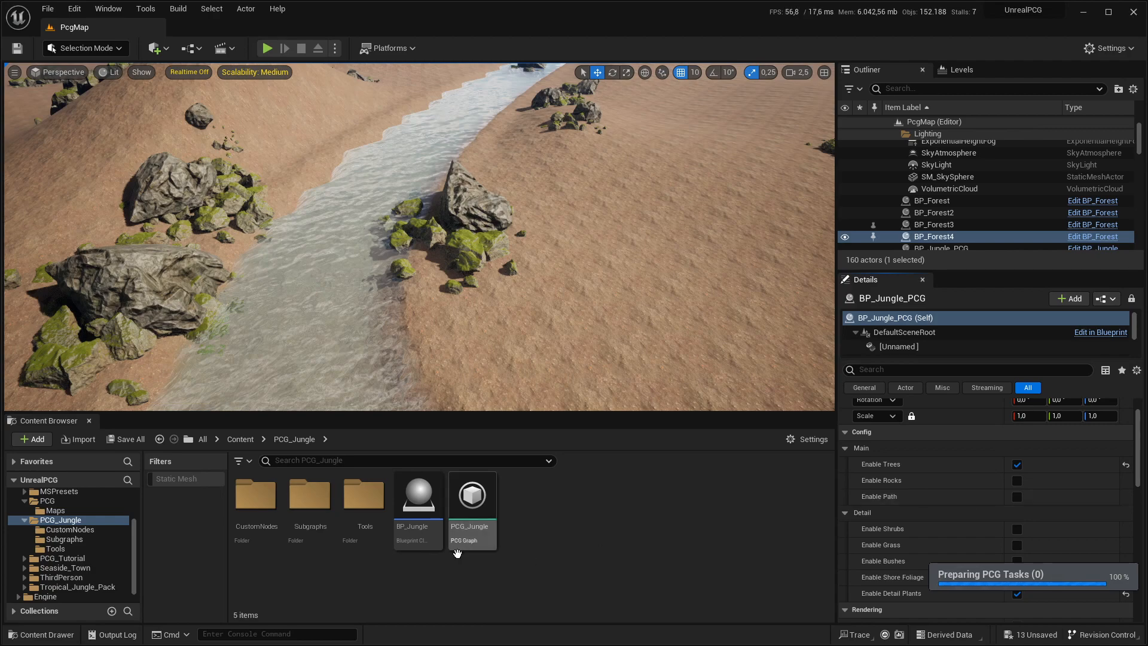
# Open the PCG_Jungle graph and select its PCG_ShorelinePlants node to examine the inputs feeding it
pyautogui.doubleClick(473, 497)
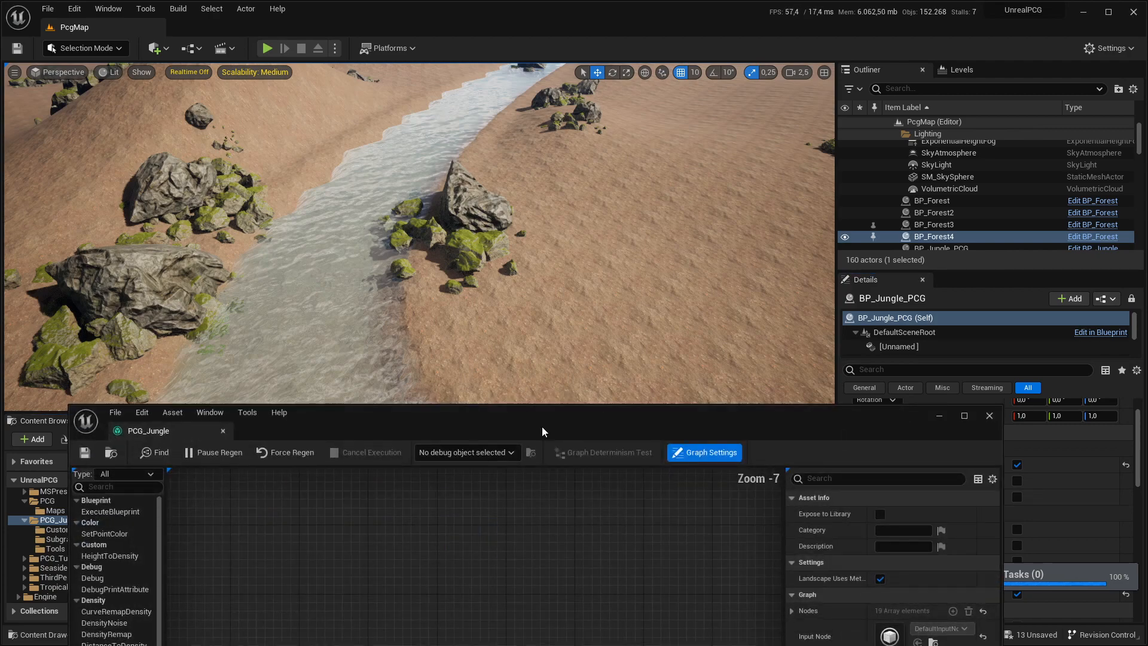
pyautogui.scroll(4, 421, 455)
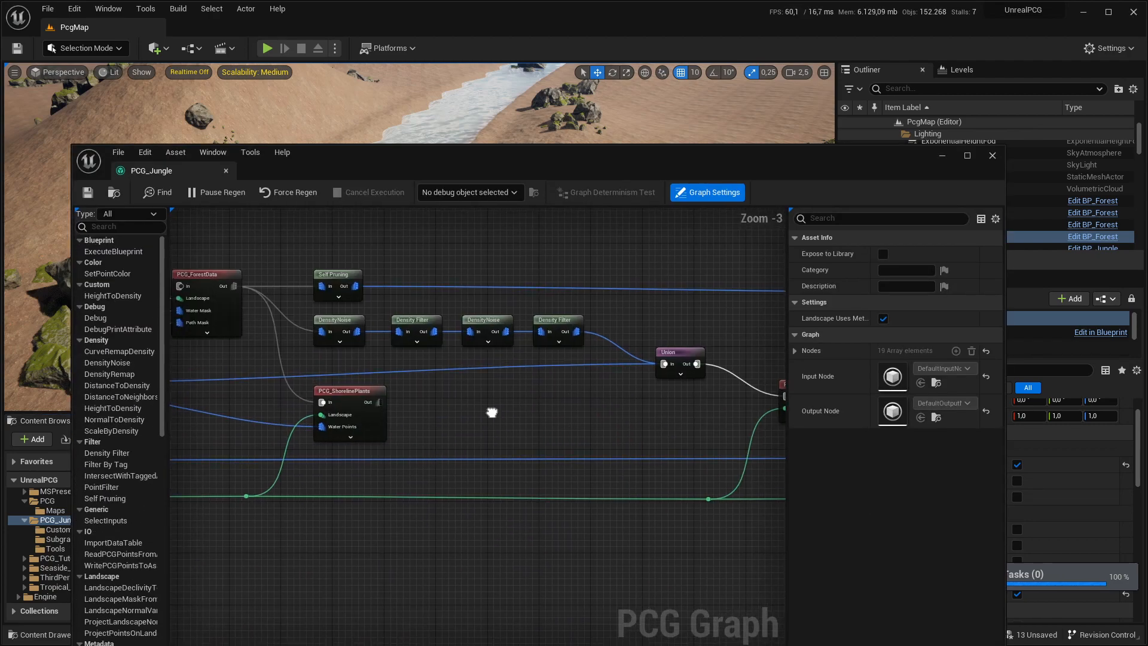
pyautogui.click(430, 398)
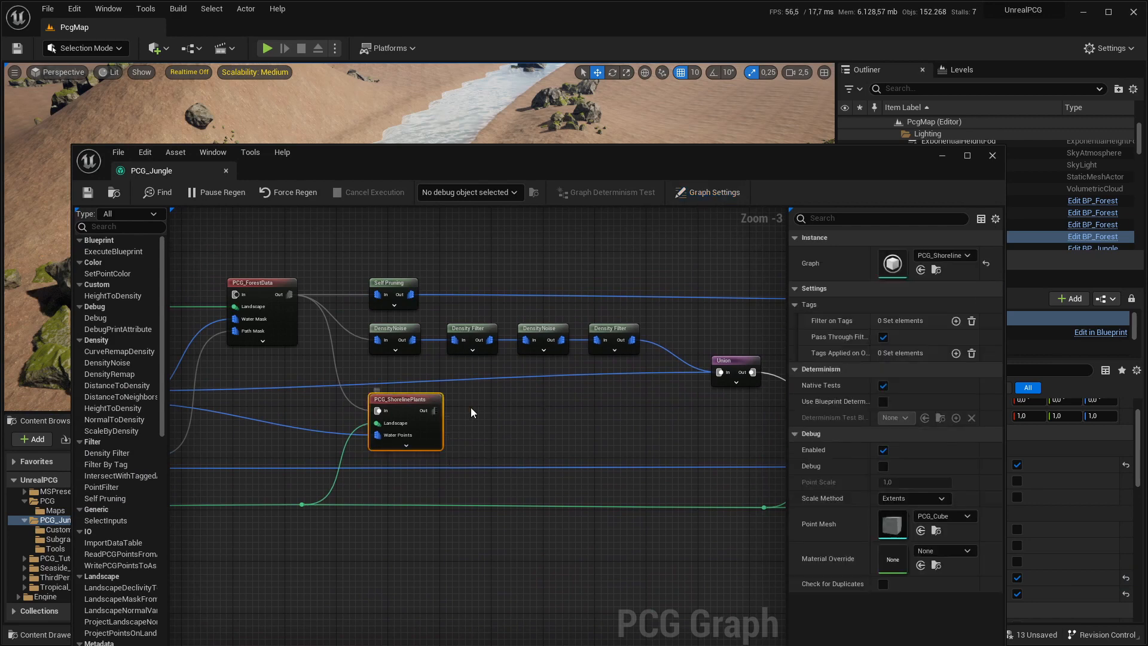
pyautogui.moveTo(486, 409); pyautogui.dragTo(629, 435, button='right')
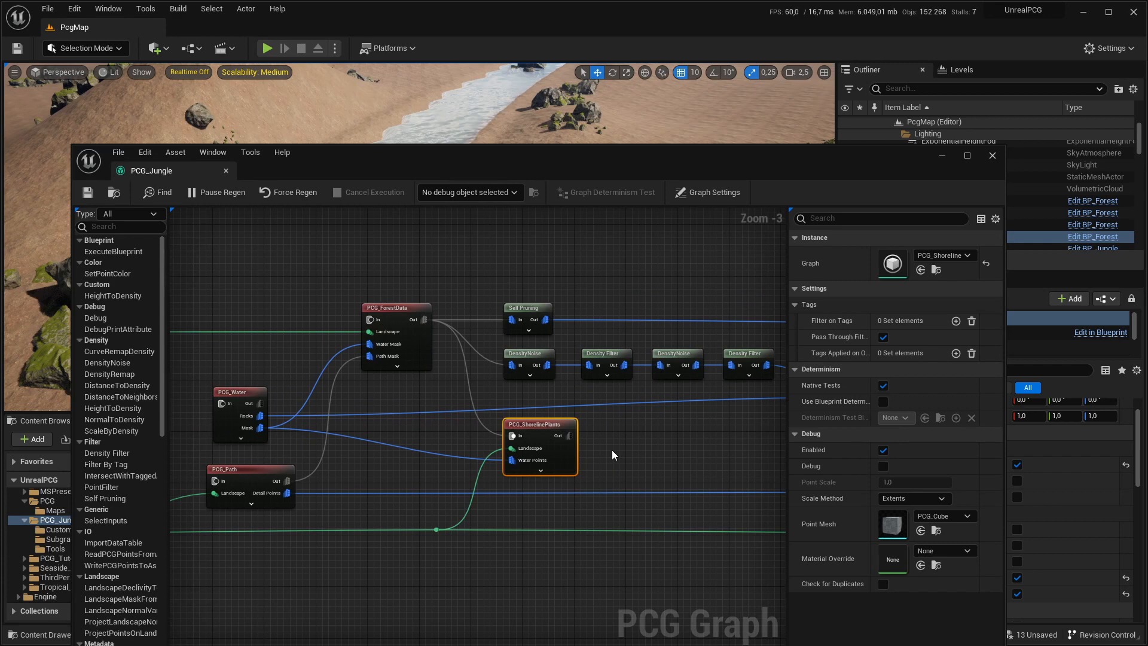
# Open the PCG_ShorelinePlants subgraph and arrange its window so that the nodes and the river can be seen together
pyautogui.doubleClick(547, 426)
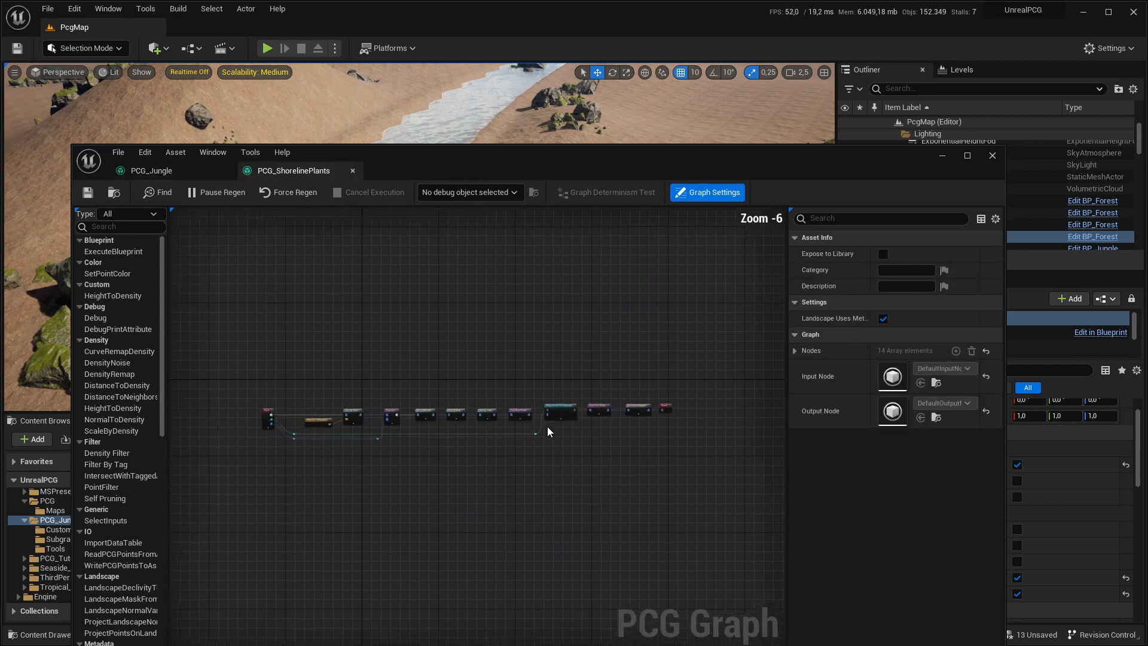
pyautogui.scroll(2, 381, 434)
pyautogui.scroll(1, 381, 434)
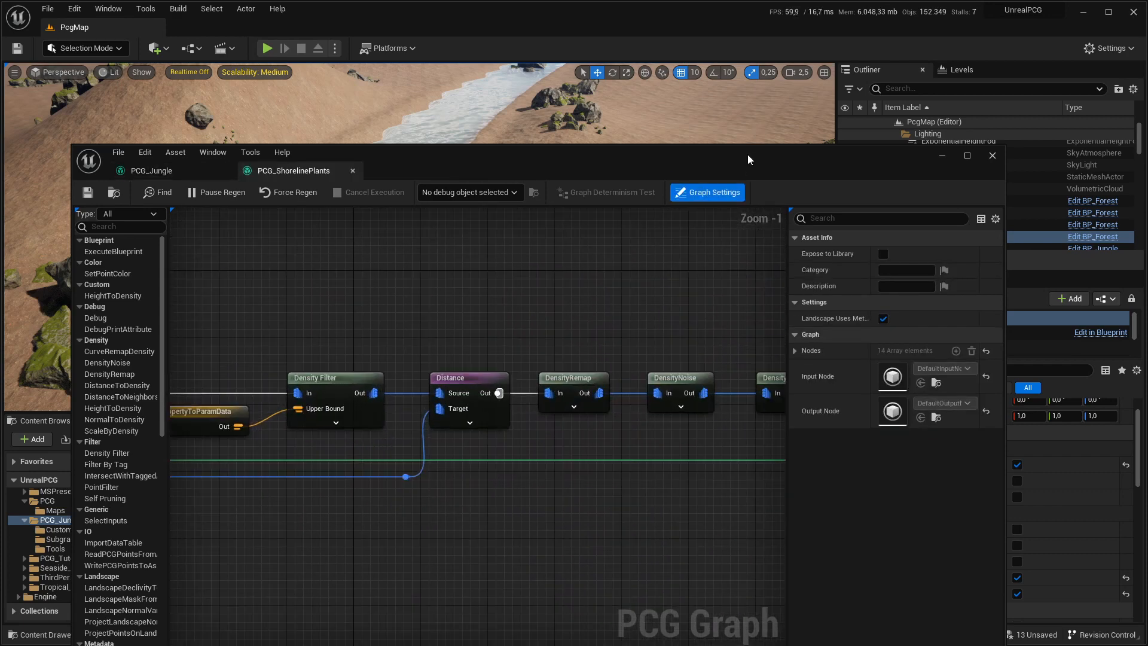
pyautogui.moveTo(748, 154); pyautogui.dragTo(661, 486)
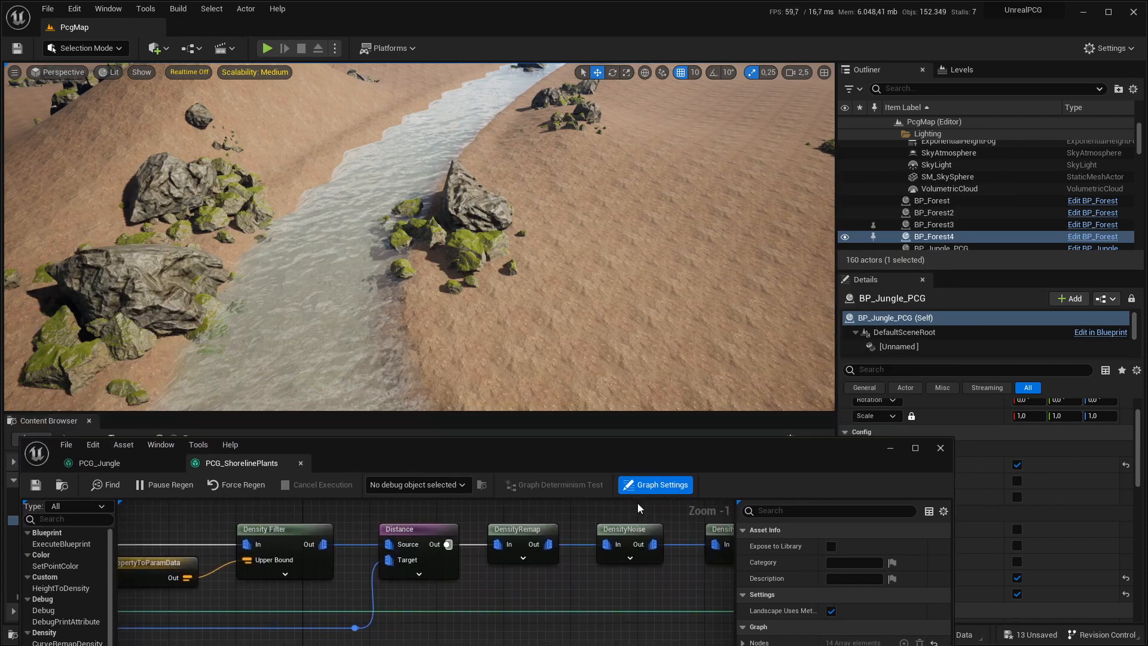
pyautogui.moveTo(863, 470); pyautogui.dragTo(793, 461)
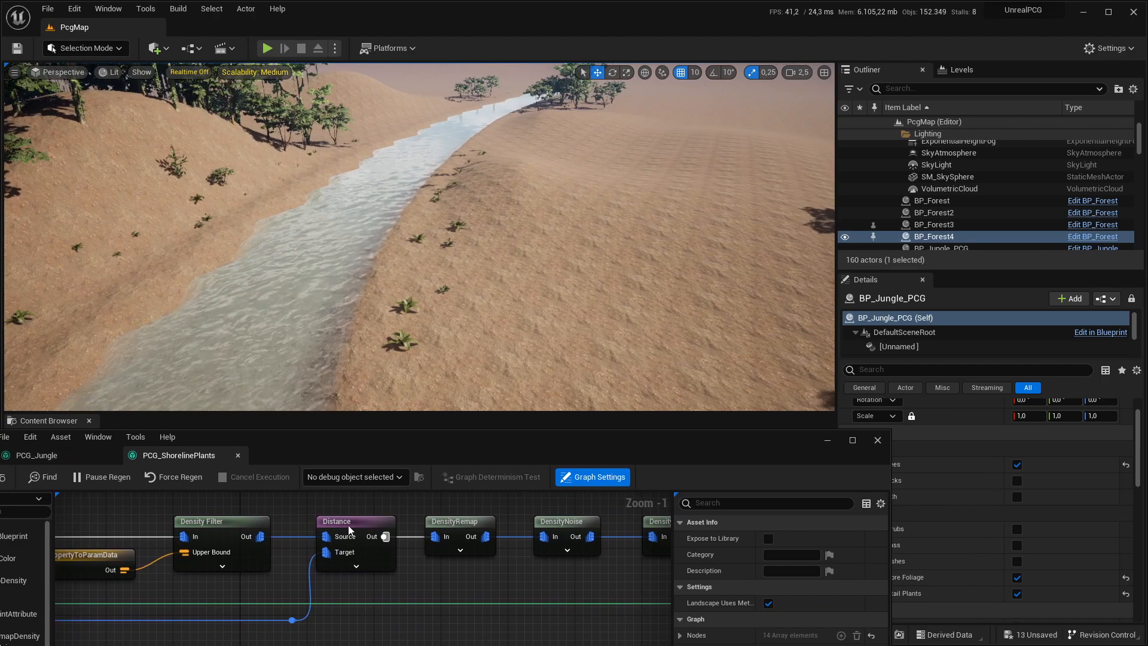
# Preview the debug points of the Distance node and of the DensityRemap node along the river
pyautogui.click(348, 525)
pyautogui.press('d')
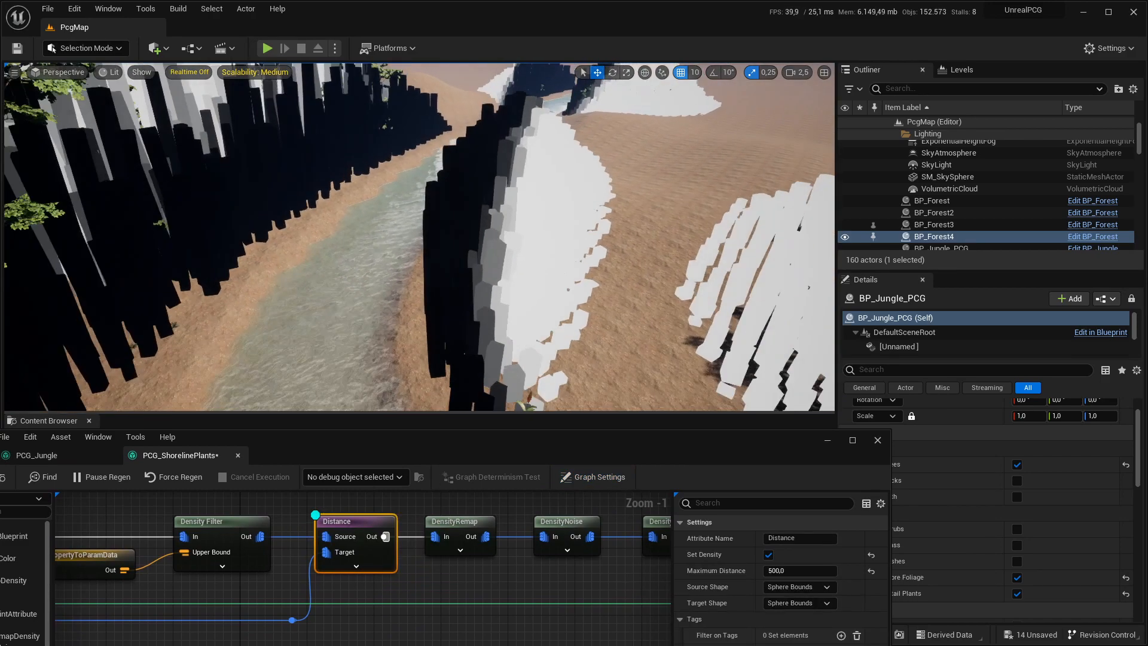
pyautogui.scroll(-1, 602, 250)
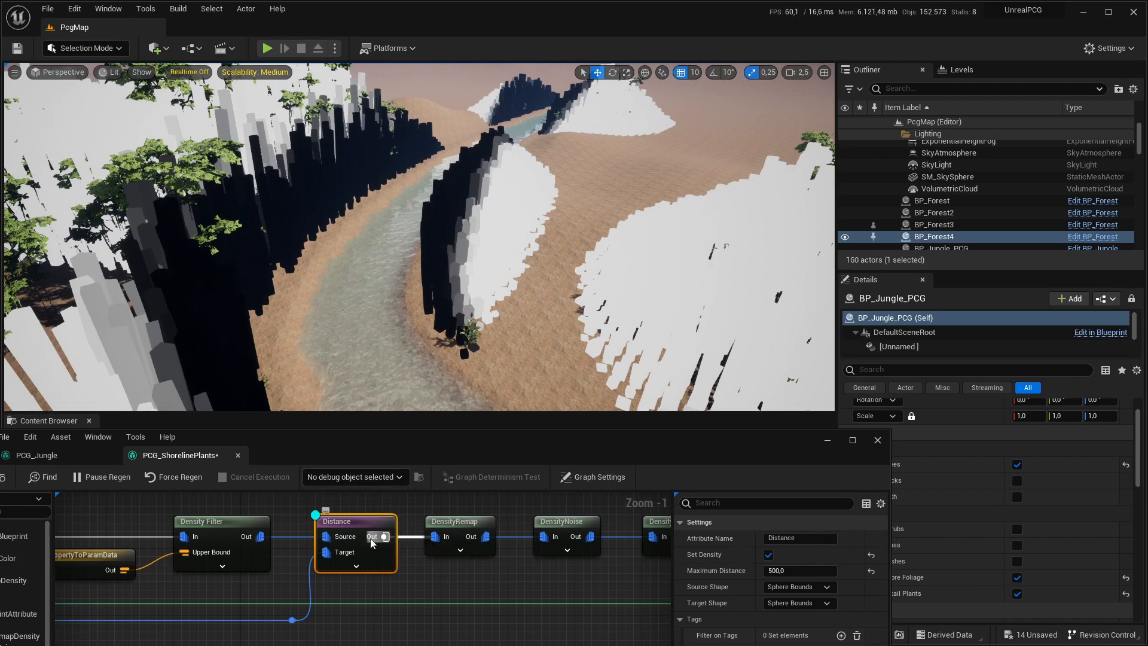
pyautogui.click(472, 523)
pyautogui.press('d')
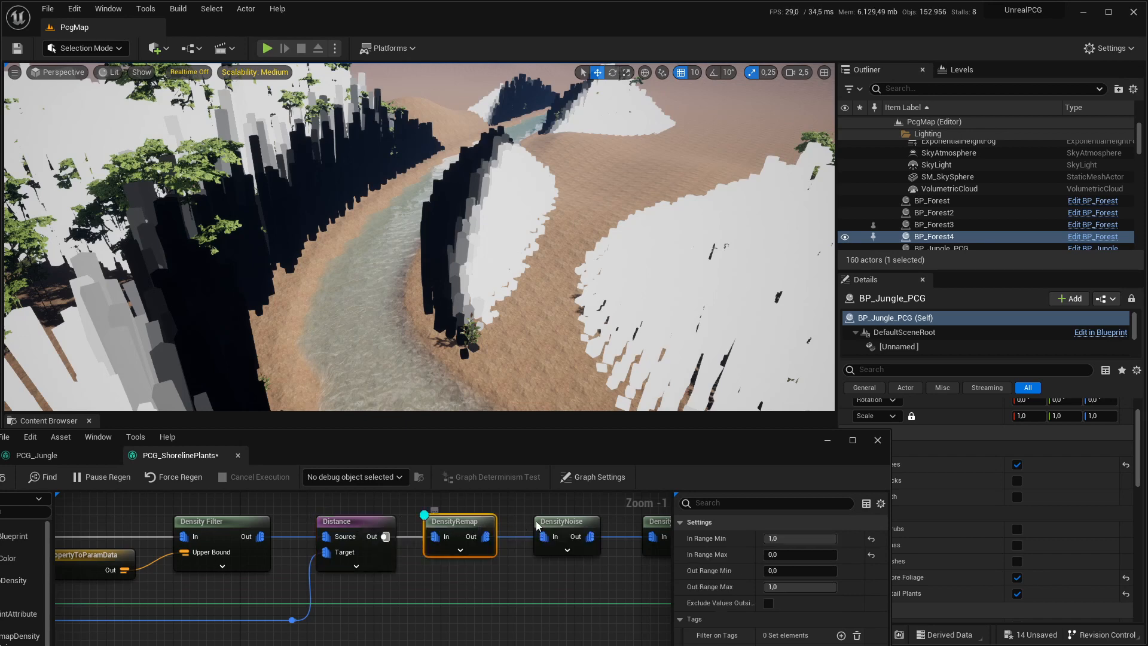
pyautogui.moveTo(528, 312); pyautogui.dragTo(516, 301, button='right')
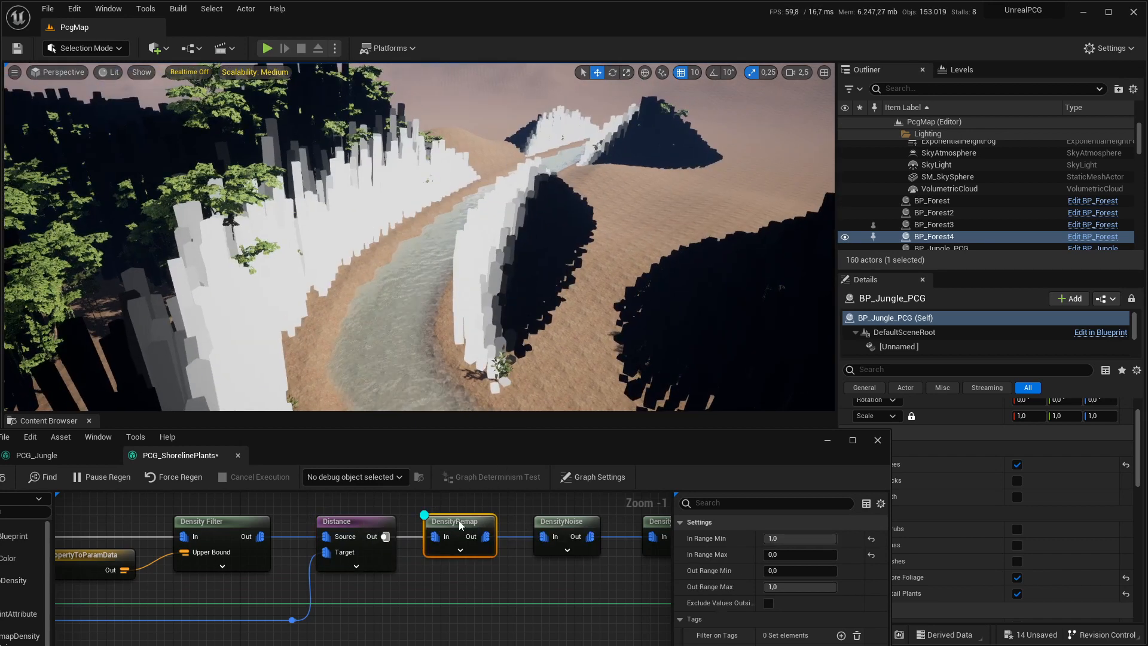
pyautogui.press('d')
# Preview the debug points of the DensityNoise node and of the Density Filter that follows it
pyautogui.click(562, 521)
pyautogui.press('d')
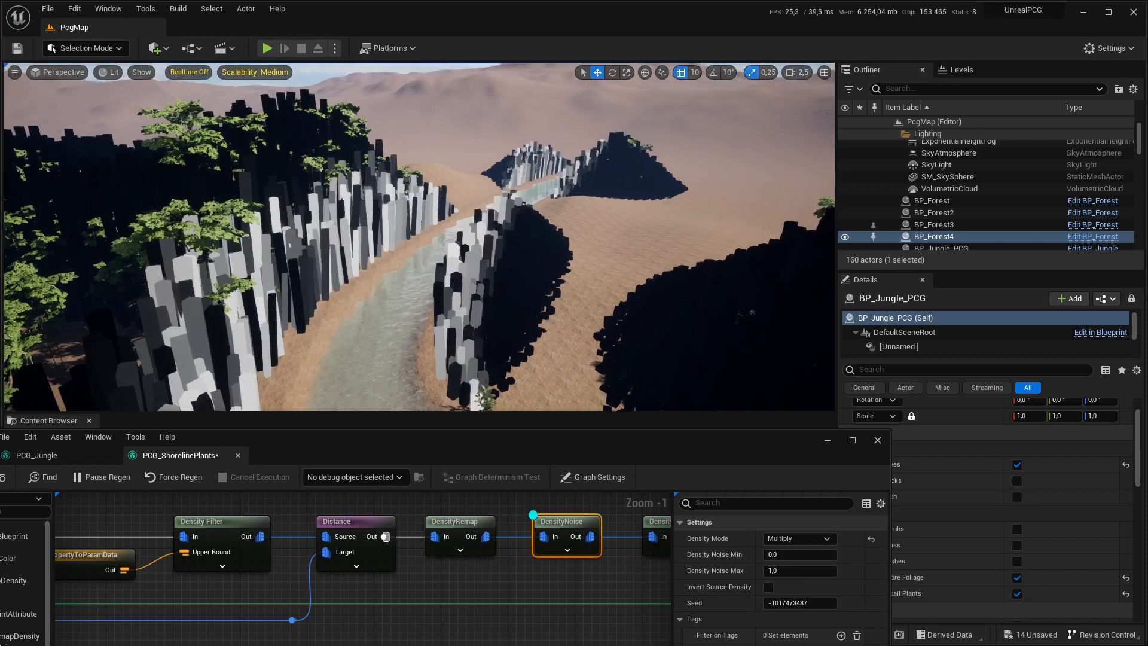
pyautogui.moveTo(576, 328); pyautogui.dragTo(574, 353, button='right')
pyautogui.moveTo(604, 530); pyautogui.dragTo(375, 533, button='right')
pyautogui.click(443, 524)
pyautogui.press('d')
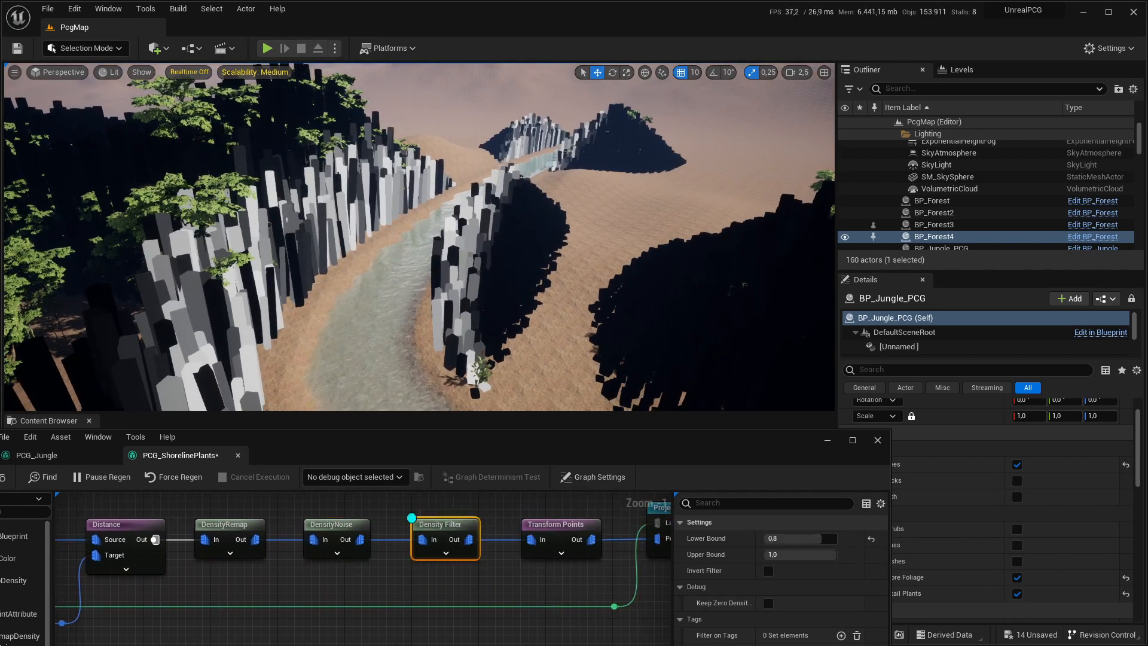
pyautogui.moveTo(448, 382); pyautogui.dragTo(438, 404, button='right')
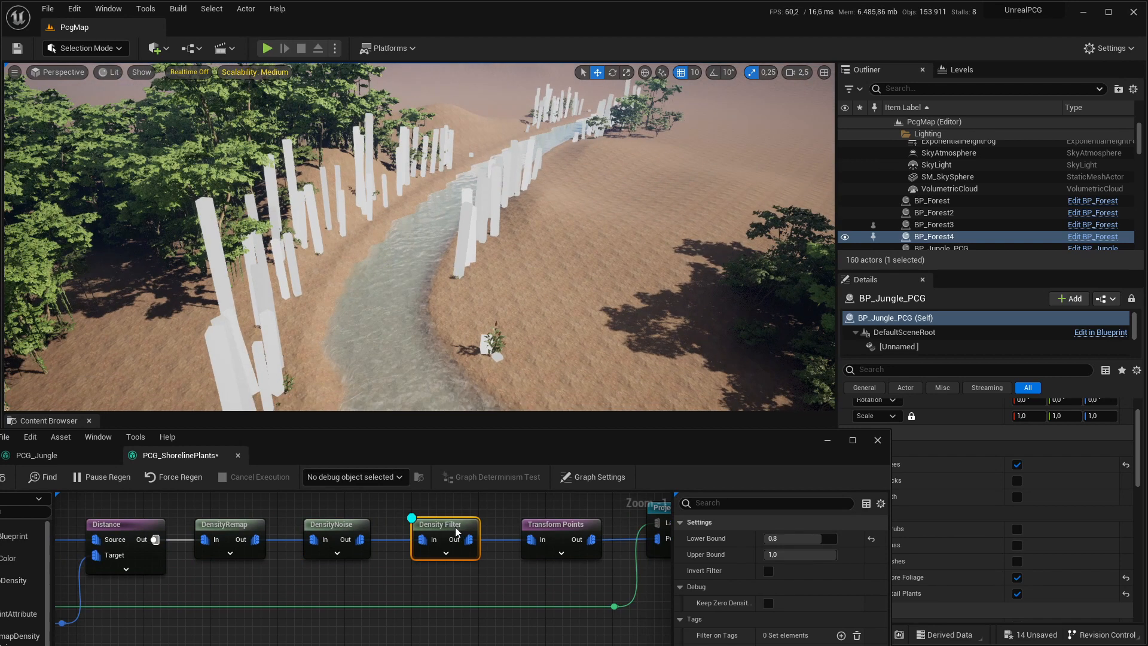
# Examine the first Transform Points node's settings and preview the debug points of ProjectPointsOnLandscape
pyautogui.moveTo(455, 526); pyautogui.dragTo(235, 547, button='right')
pyautogui.click(344, 545)
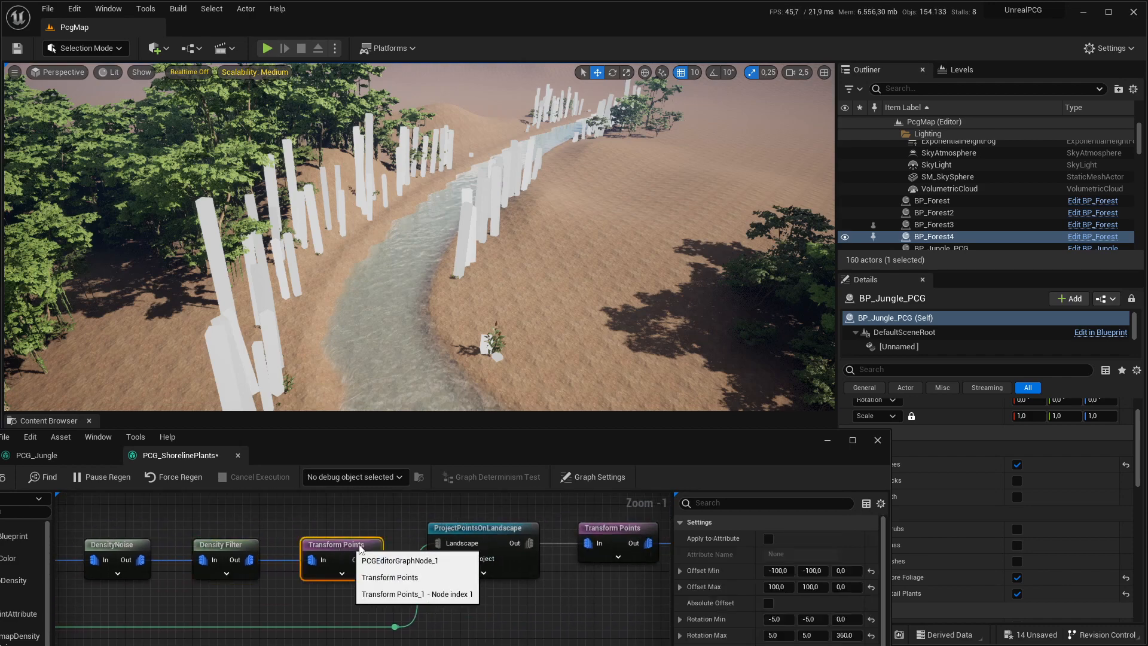
pyautogui.click(494, 528)
pyautogui.press('d')
pyautogui.moveTo(365, 253); pyautogui.dragTo(374, 263, button='right')
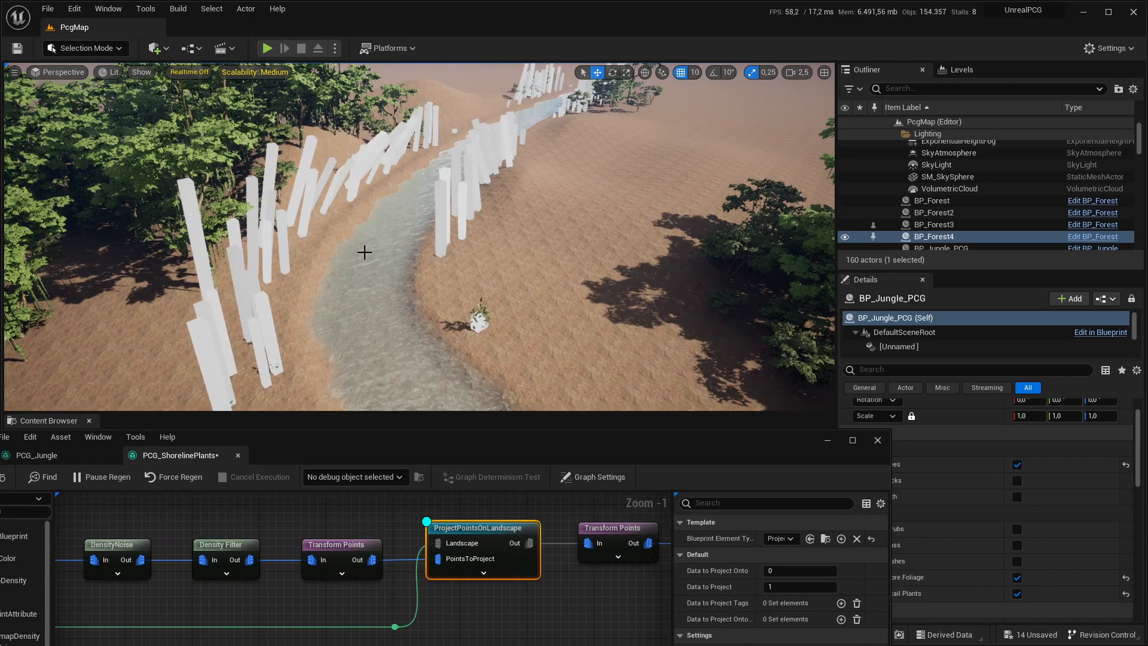
pyautogui.moveTo(557, 522); pyautogui.dragTo(348, 534, button='right')
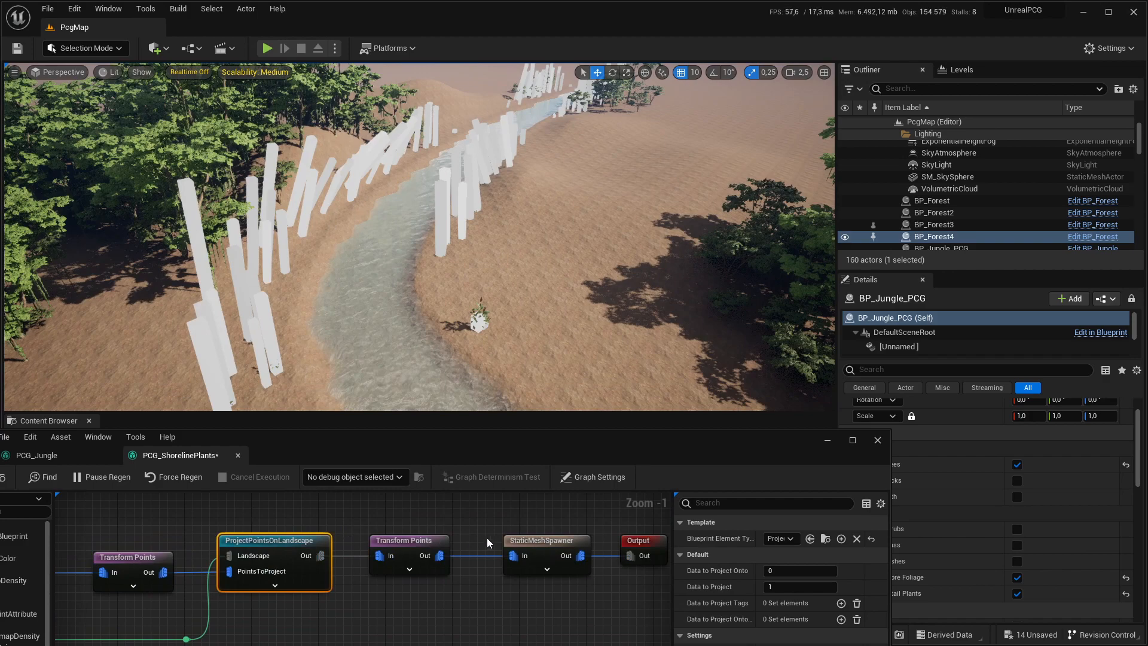
# Examine the StaticMeshSpawner's mesh entries and compare them with the plants spawned along the river bank
pyautogui.click(532, 542)
pyautogui.press('w')
pyautogui.moveTo(622, 341); pyautogui.dragTo(578, 318, button='right')
pyautogui.moveTo(533, 551); pyautogui.dragTo(422, 535, button='right')
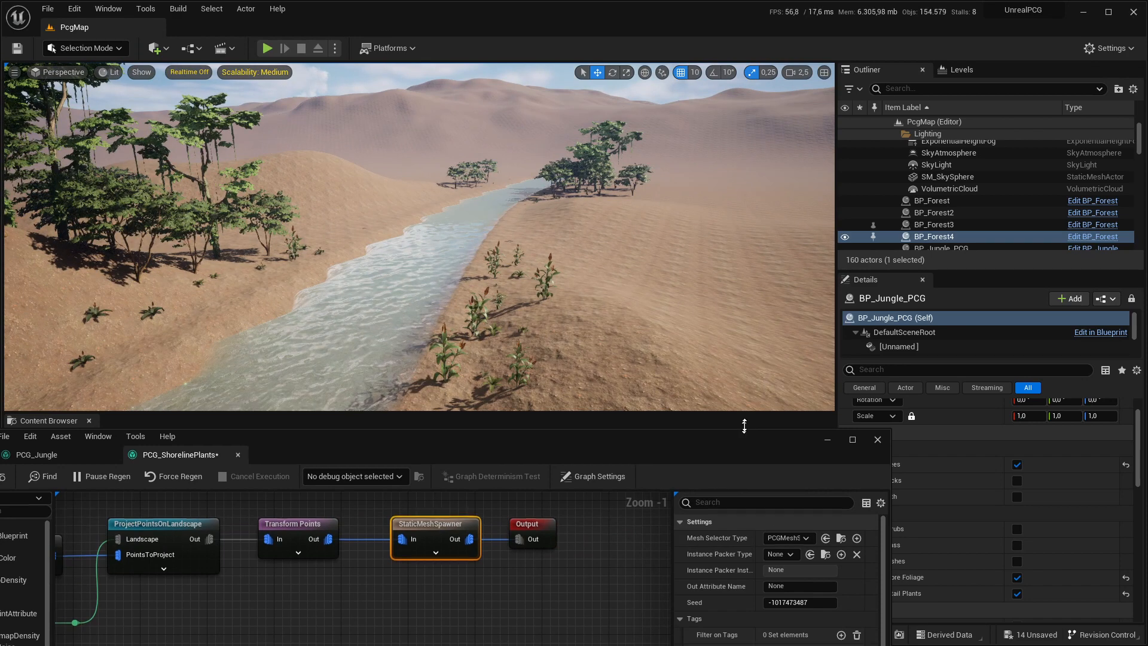
pyautogui.moveTo(744, 437); pyautogui.dragTo(743, 397)
pyautogui.moveTo(673, 435); pyautogui.dragTo(728, 171)
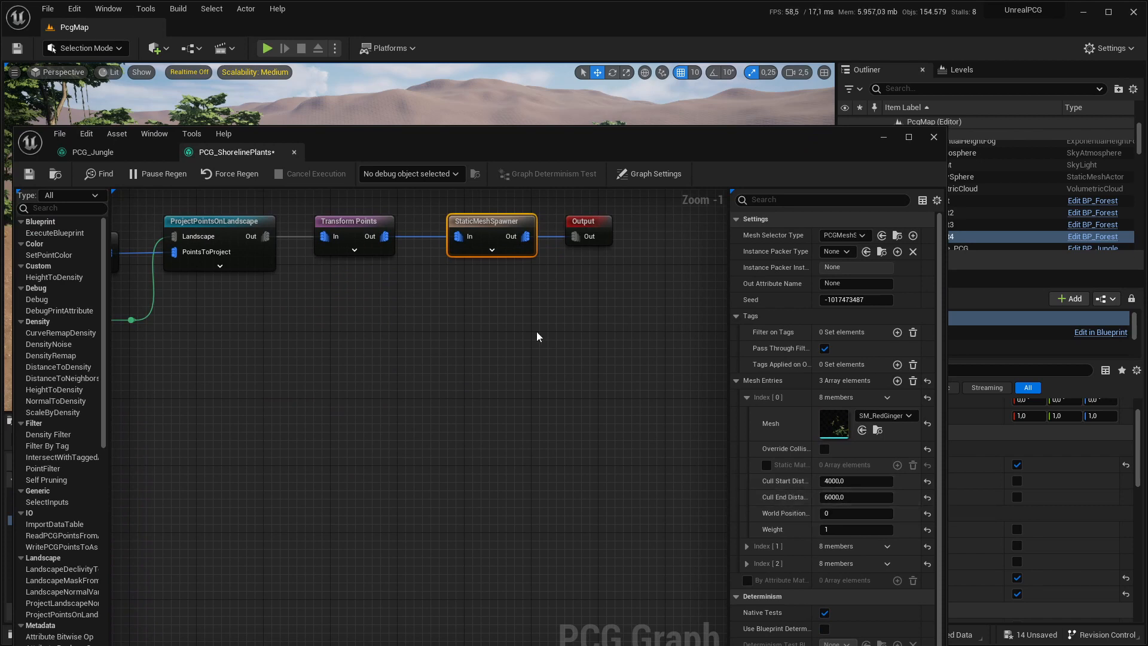
pyautogui.moveTo(450, 125); pyautogui.dragTo(395, 419)
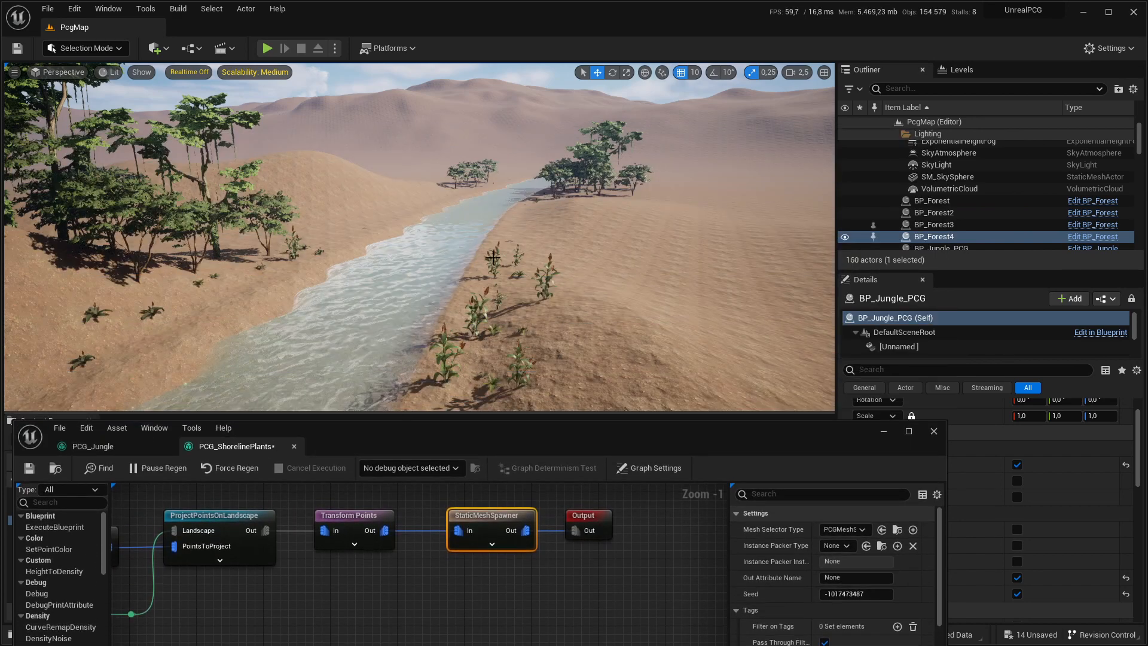
# Enable rocks, path and shrubs in the Config settings of BP_Jungle_PCG
pyautogui.moveTo(507, 239)
pyautogui.mouseDown(button='right')
pyautogui.moveTo(506, 267)
pyautogui.moveTo(511, 241)
pyautogui.mouseUp(button='right')
pyautogui.press('s')
pyautogui.press('s')
pyautogui.press('w')
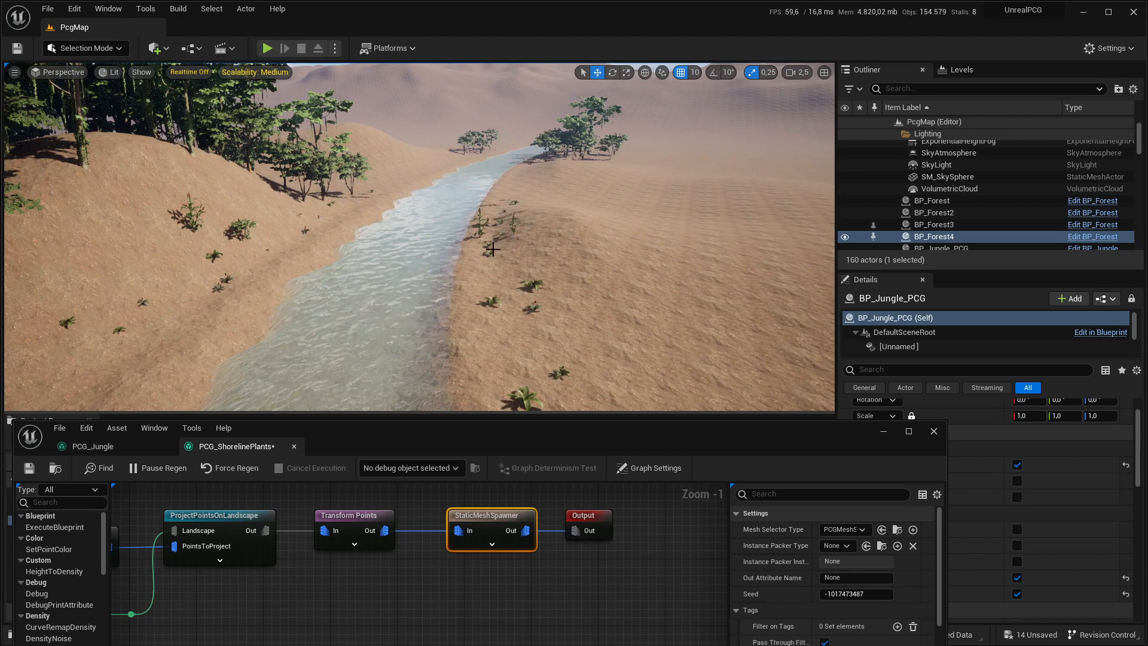
pyautogui.moveTo(683, 444); pyautogui.dragTo(573, 407)
pyautogui.click(1017, 481)
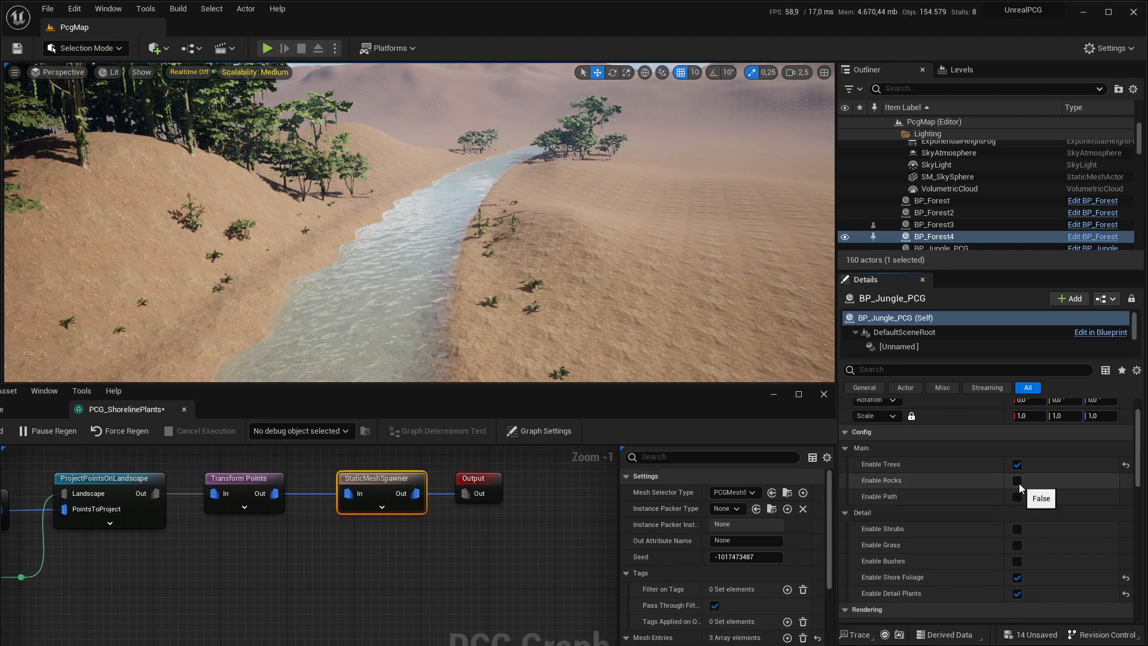
pyautogui.click(1017, 497)
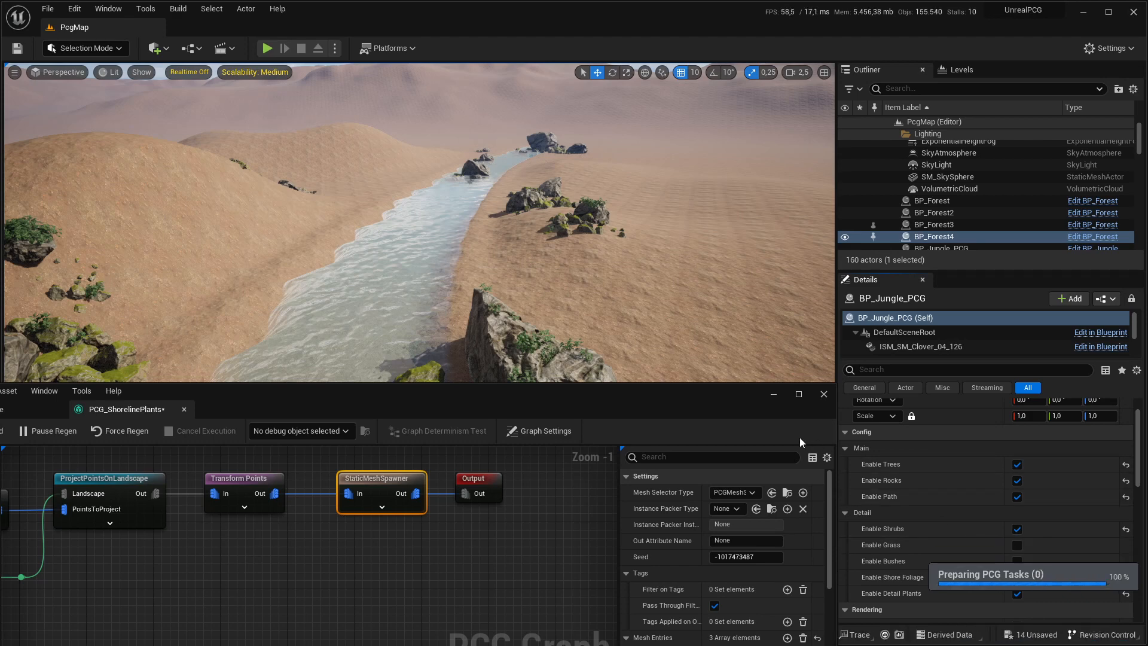
# Put the graph editor out of the way, disable detail plants, and enable grass and bushes for BP_Jungle_PCG
pyautogui.click(773, 397)
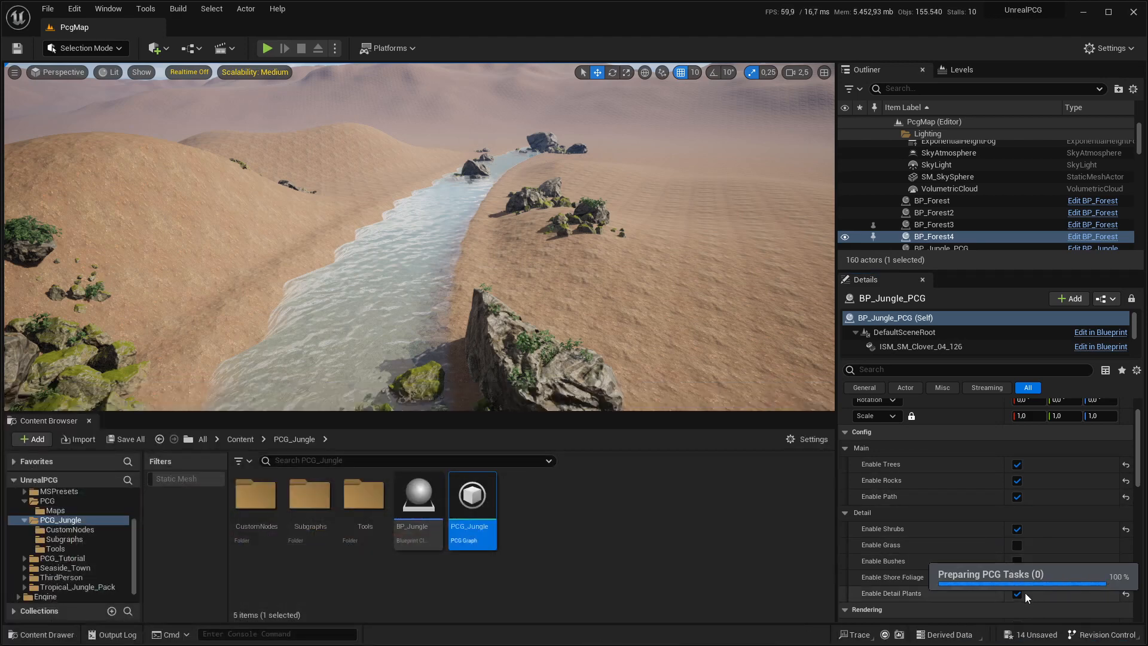
pyautogui.click(1017, 594)
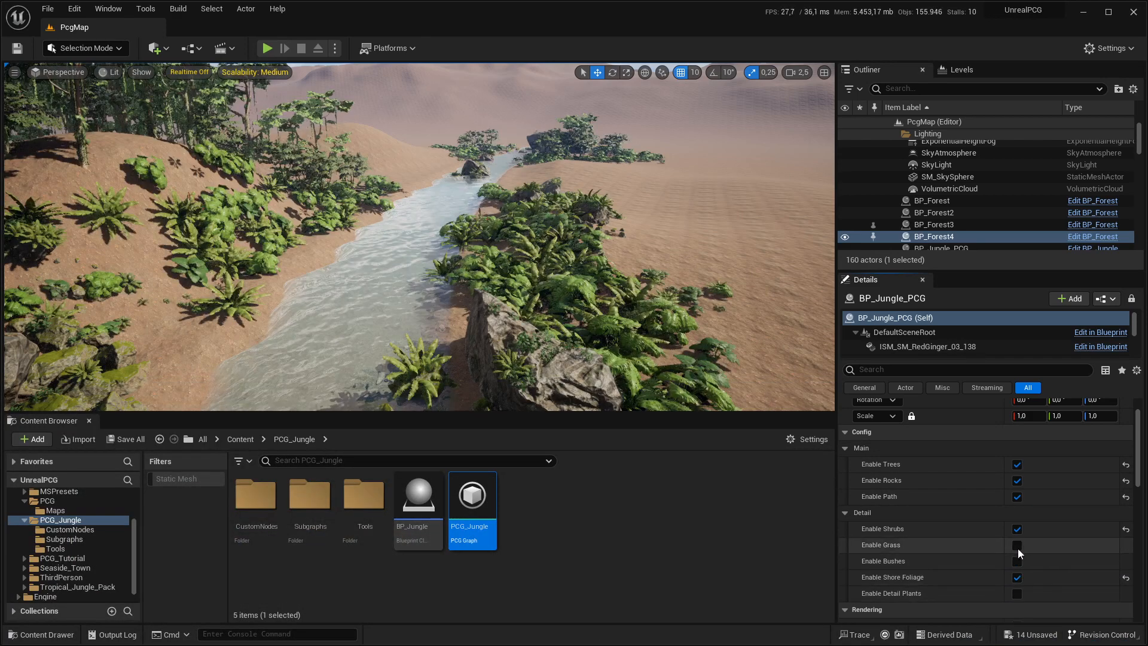
pyautogui.click(1016, 545)
pyautogui.click(1018, 561)
# Inspect the regenerated jungle in the full-screen viewport, viewing the trees, rocks, path and undergrowth
pyautogui.moveTo(533, 357)
pyautogui.mouseDown(button='right')
pyautogui.moveTo(481, 349)
pyautogui.moveTo(533, 346)
pyautogui.moveTo(535, 357)
pyautogui.mouseUp(button='right')
pyautogui.press('s')
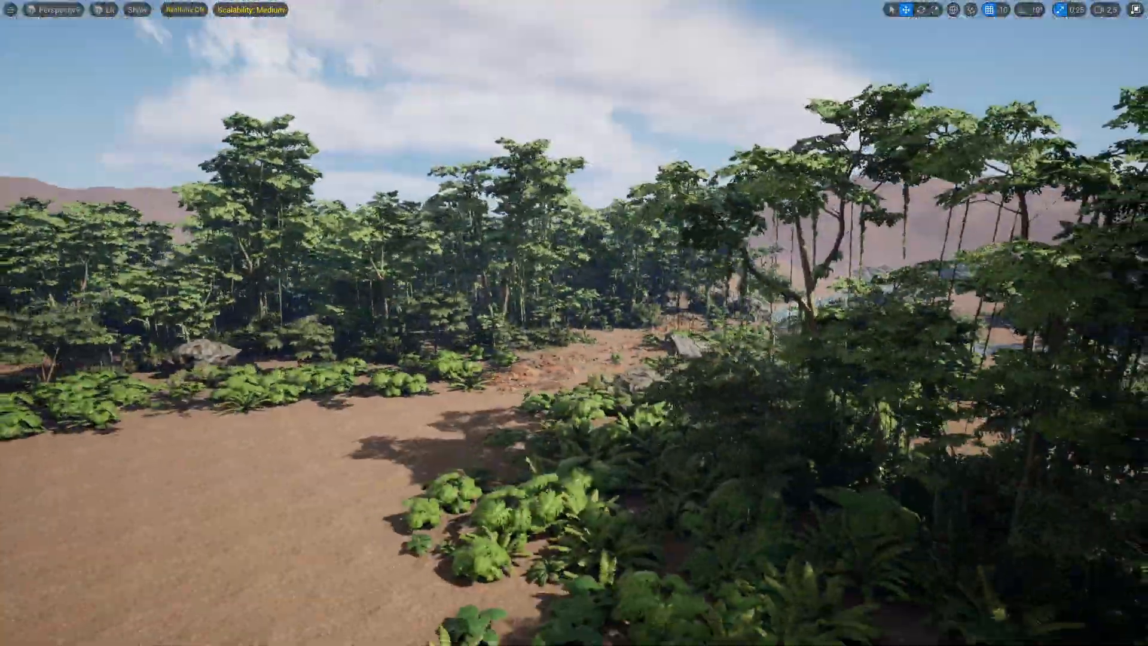
pyautogui.moveTo(631, 317)
pyautogui.mouseDown(button='right')
pyautogui.moveTo(649, 313)
pyautogui.moveTo(631, 317)
pyautogui.mouseUp(button='right')
pyautogui.press('q')
pyautogui.press('e')
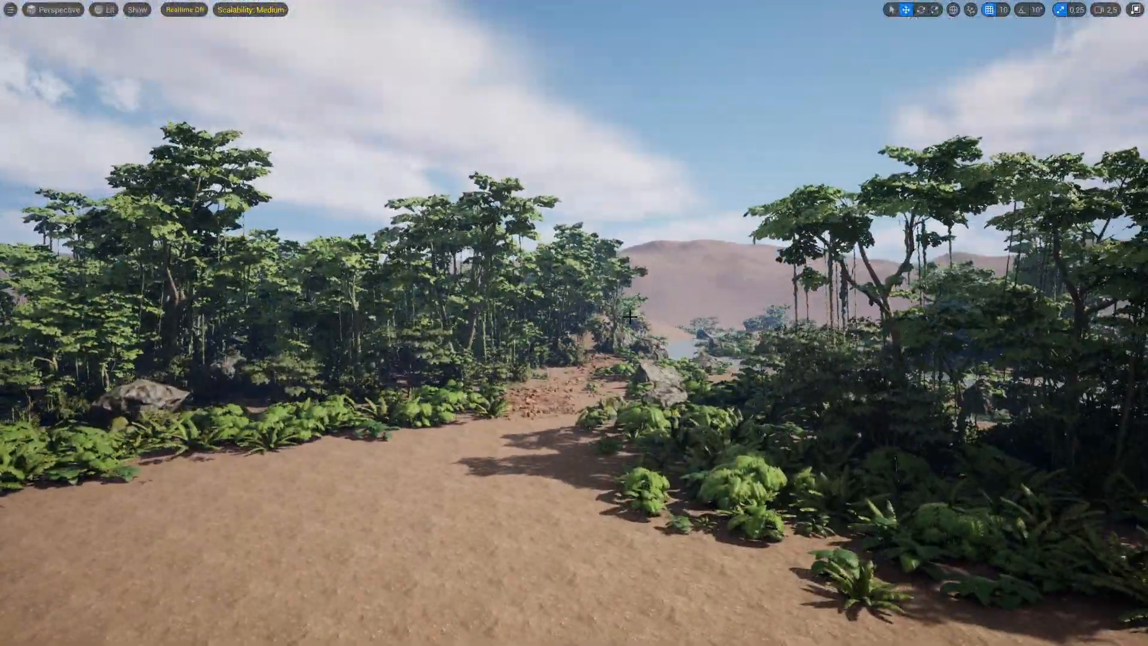